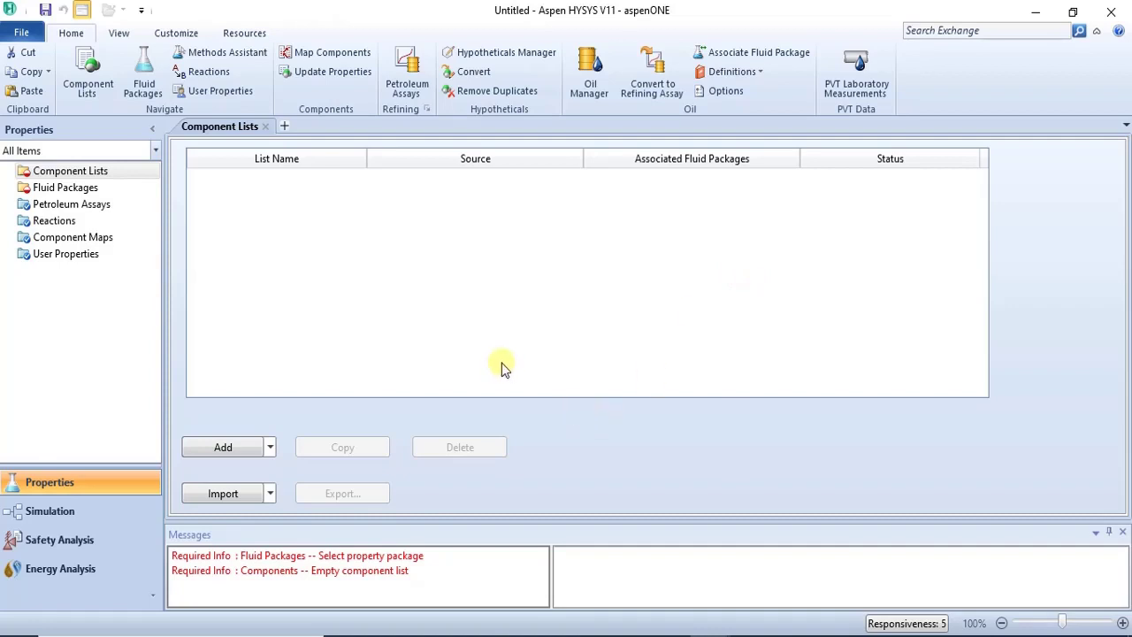
# Create a new component list and add Methane from the pure components.
pyautogui.click(199, 453)
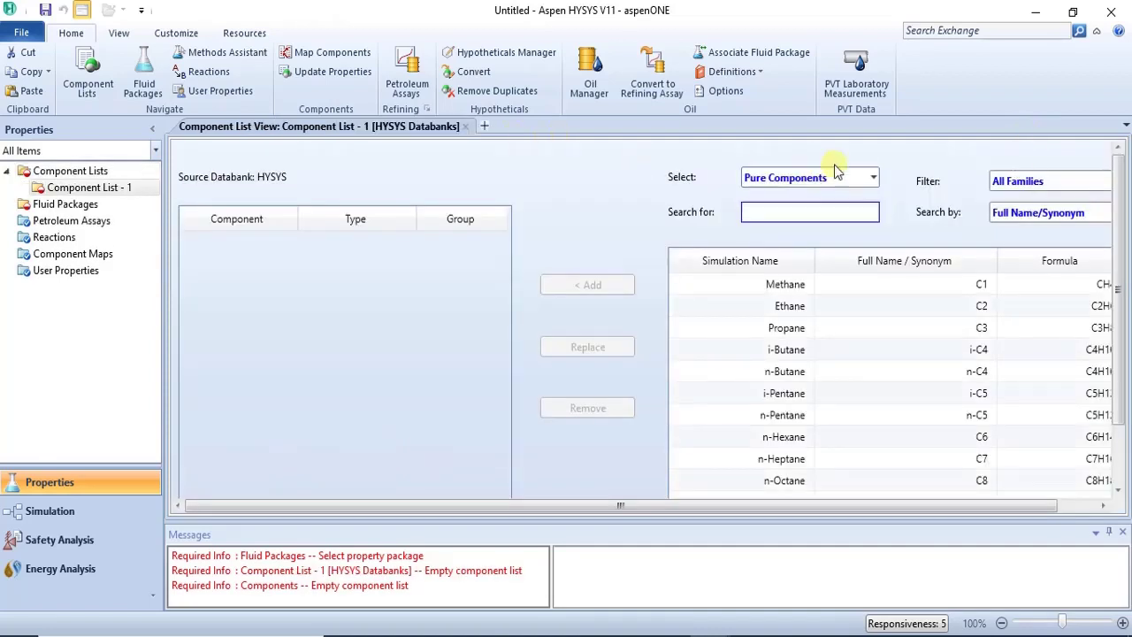
pyautogui.click(795, 284)
pyautogui.click(609, 284)
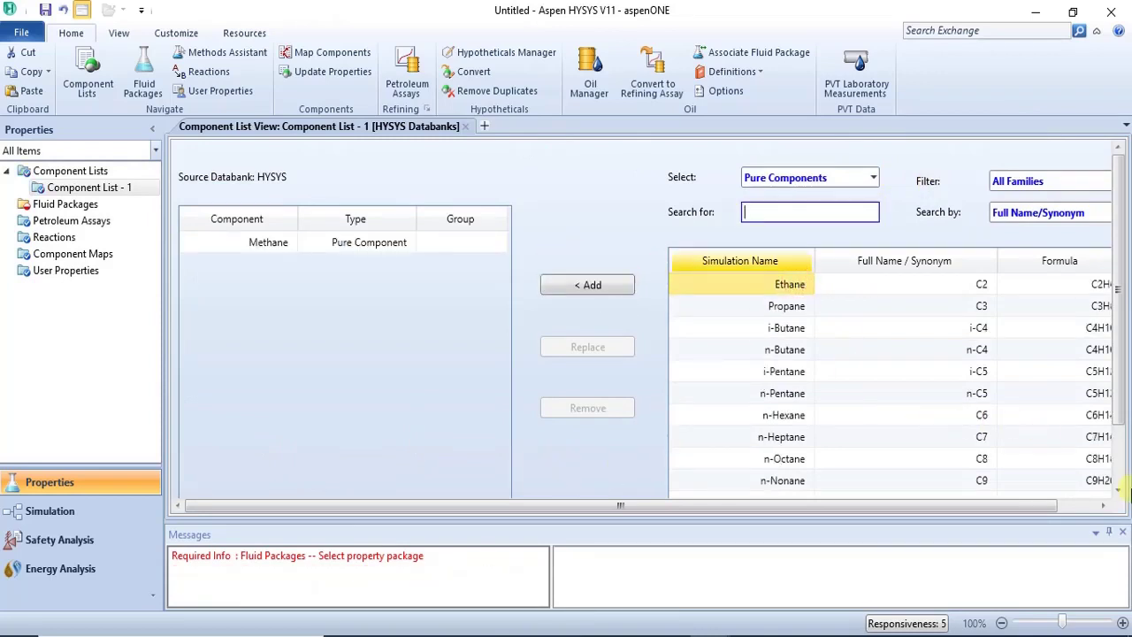
# Add the pure components n-C11, n-C12 and n-C13 to the component list together.
pyautogui.click(1116, 460)
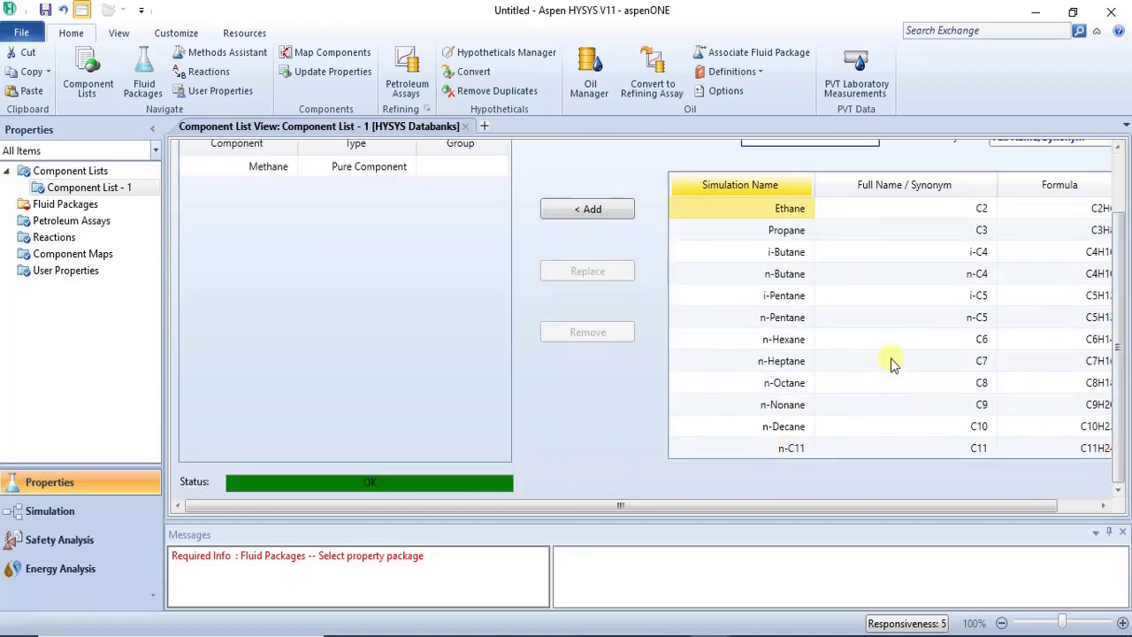
pyautogui.moveTo(943, 505); pyautogui.dragTo(986, 505)
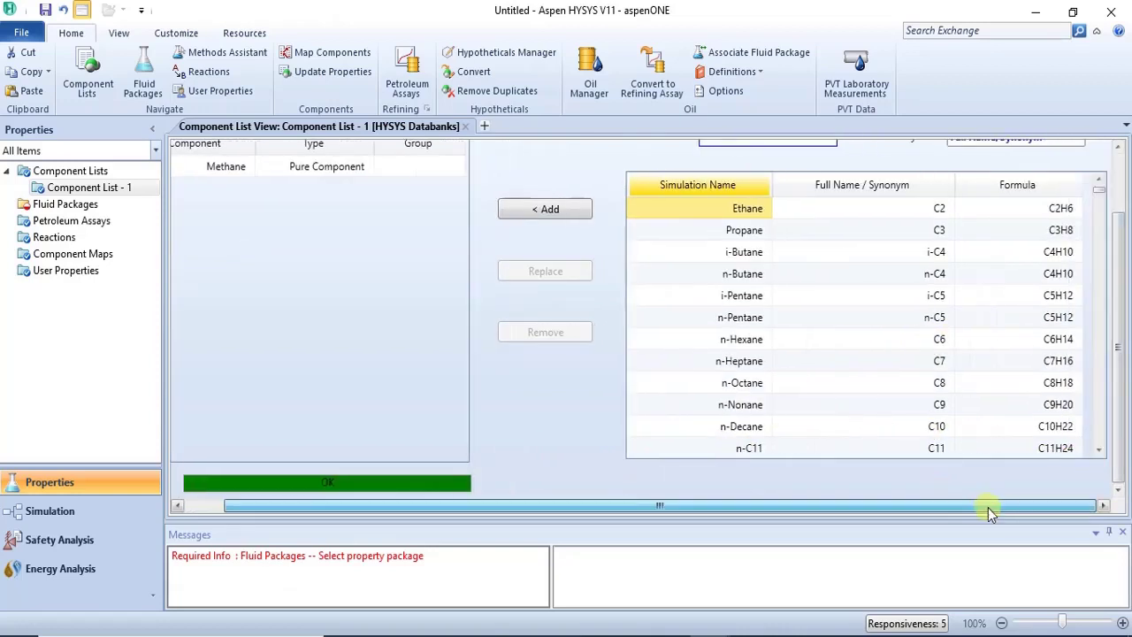
pyautogui.click(1099, 451)
pyautogui.click(1100, 451)
pyautogui.click(1100, 451)
pyautogui.click(719, 382)
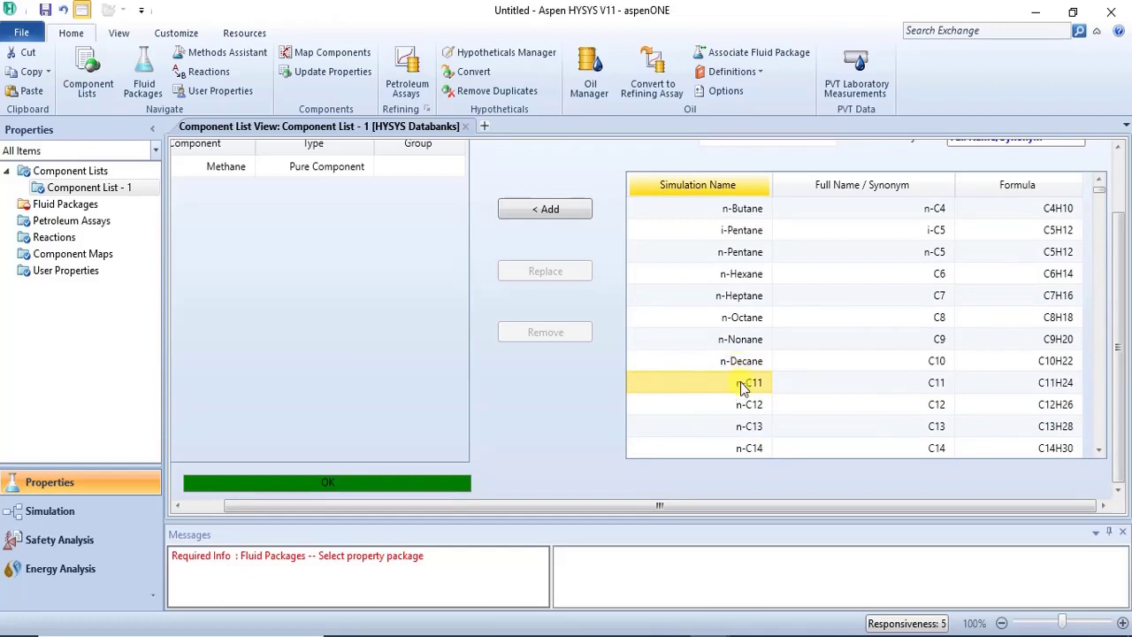
pyautogui.keyDown('ctrl'); pyautogui.click(749, 405); pyautogui.keyUp('ctrl')
pyautogui.keyDown('ctrl'); pyautogui.click(750, 427); pyautogui.keyUp('ctrl')
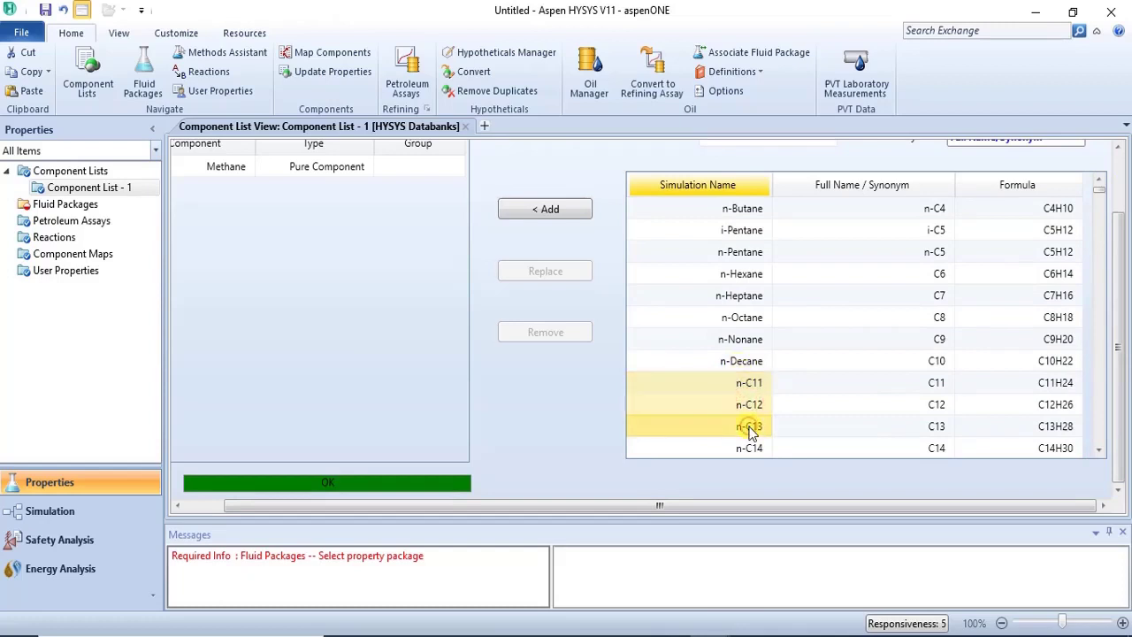
pyautogui.click(557, 219)
# Search the databank for "water" and add H2O to the component list.
pyautogui.click(725, 147)
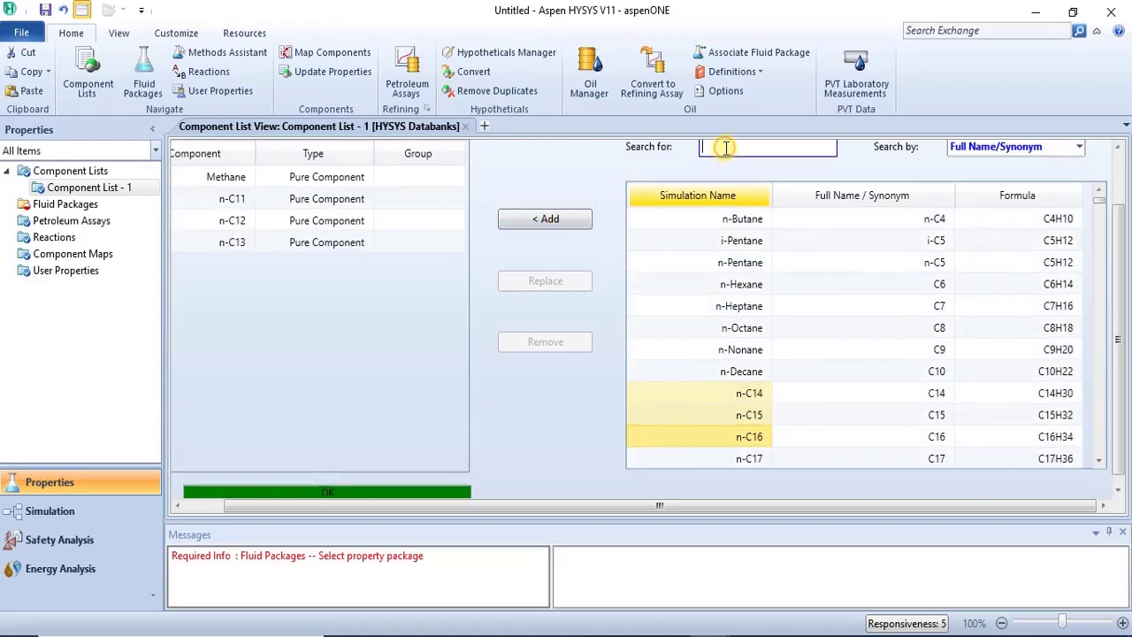
pyautogui.write('water')
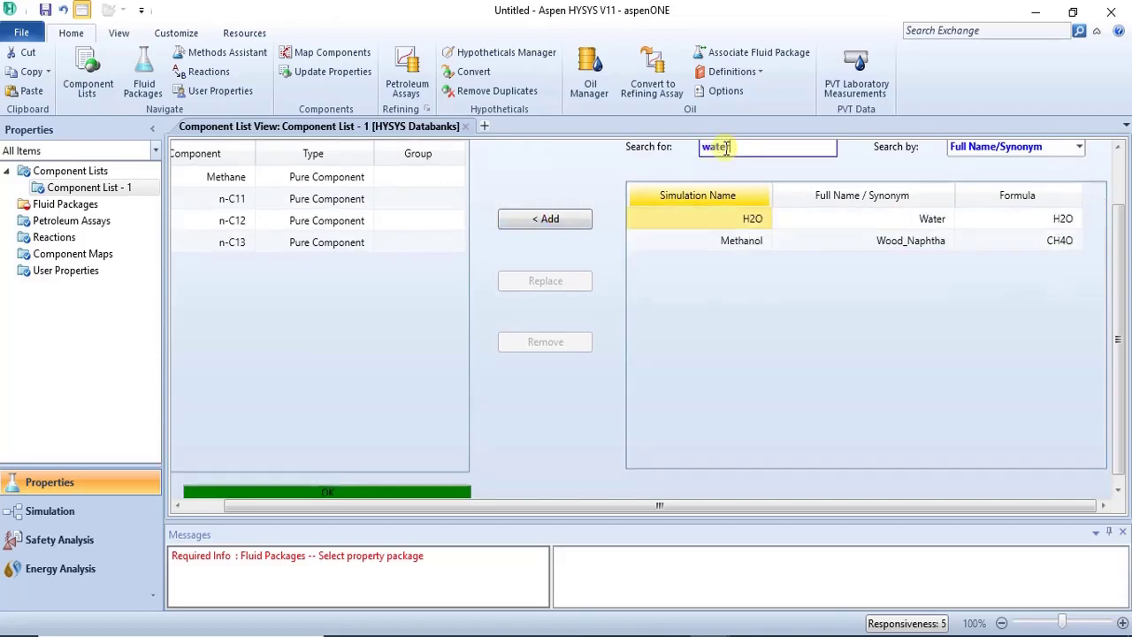
pyautogui.click(560, 224)
# Add a new fluid package and assign it the Peng-Robinson property package.
pyautogui.click(71, 204)
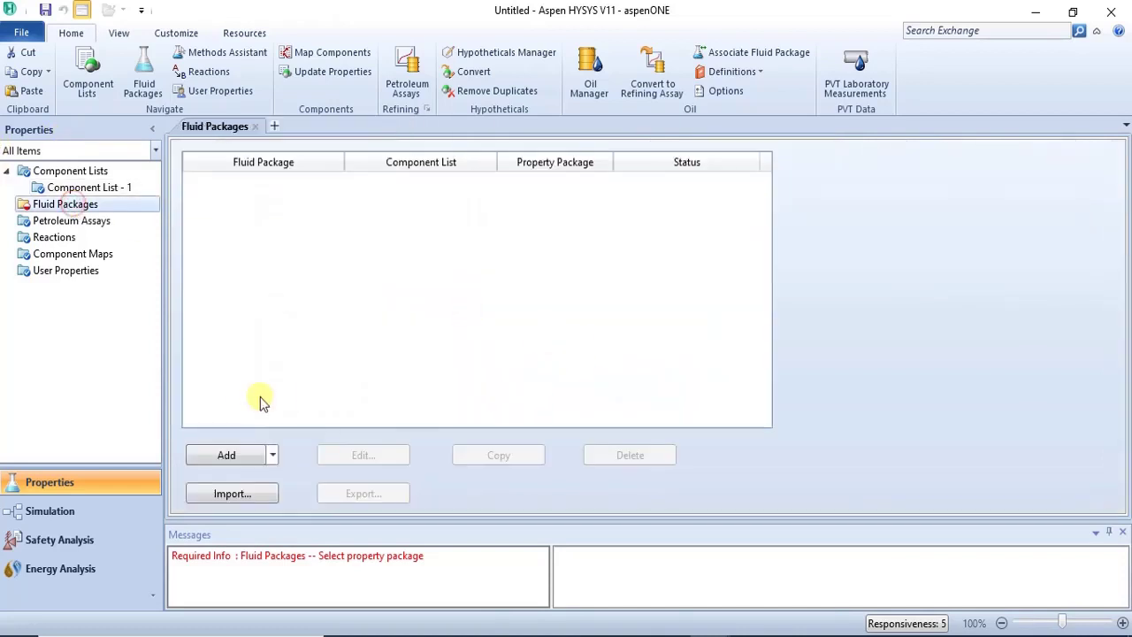
pyautogui.click(227, 456)
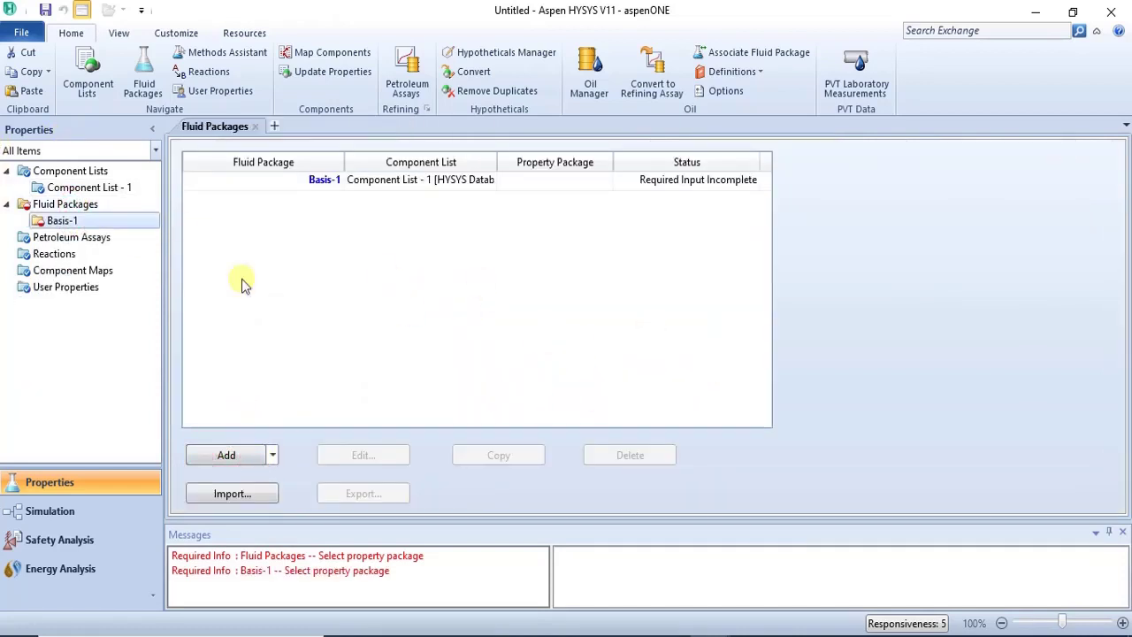
pyautogui.click(340, 426)
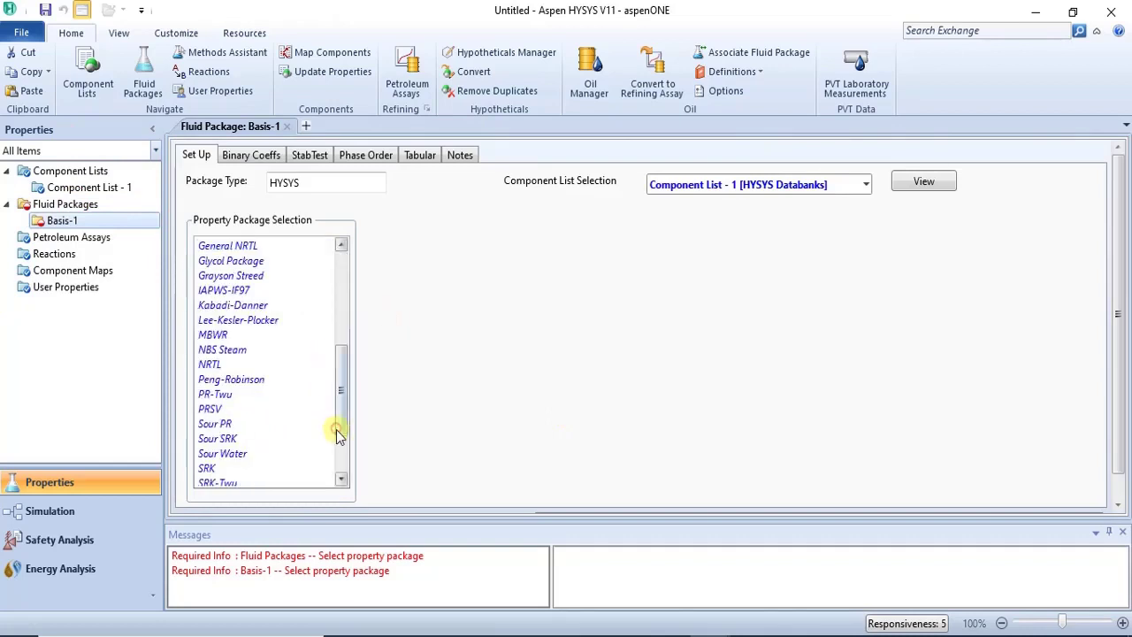
pyautogui.click(260, 381)
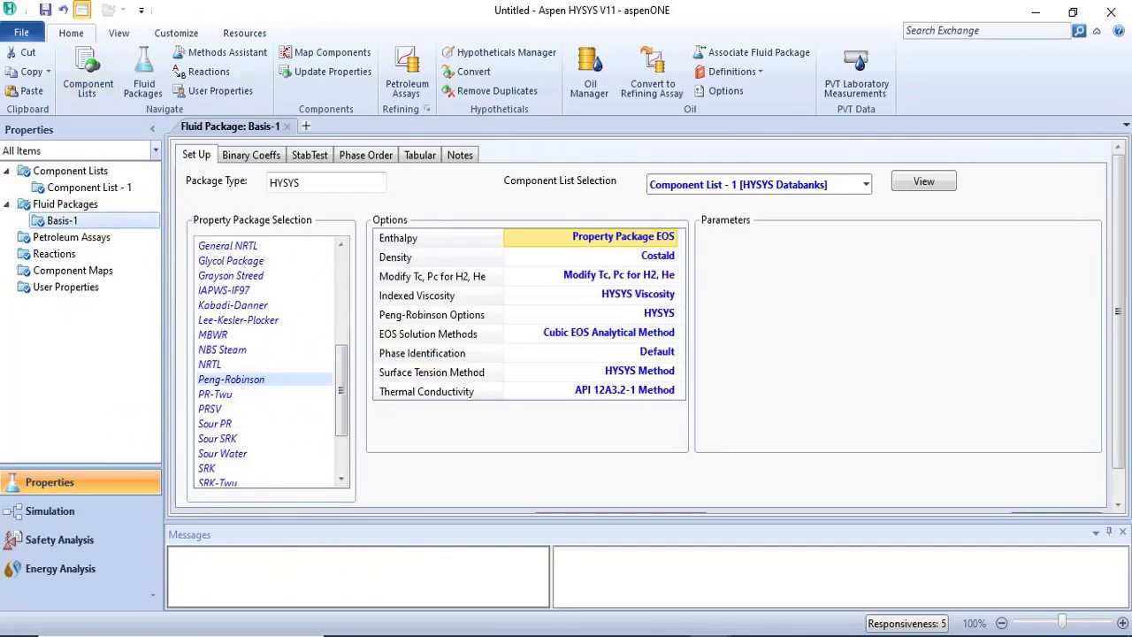
# Switch to the simulation environment and place a separator, a tank and a 3-phase separator side by side on the flowsheet.
pyautogui.click(122, 512)
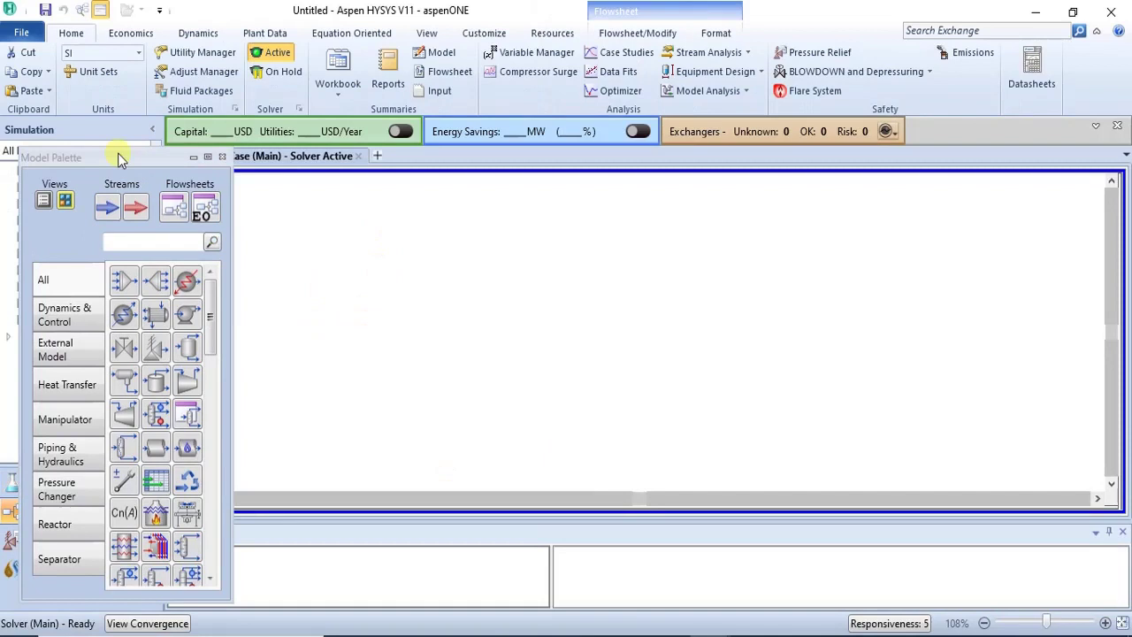
pyautogui.moveTo(121, 156); pyautogui.dragTo(150, 67)
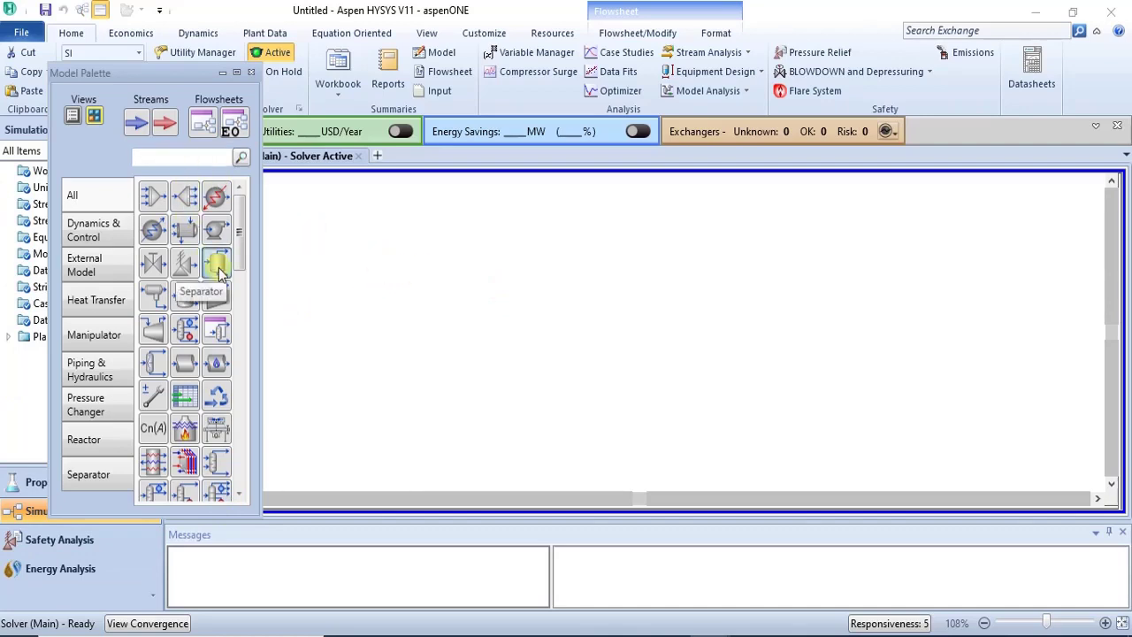
pyautogui.moveTo(219, 272); pyautogui.dragTo(444, 384)
pyautogui.moveTo(180, 294); pyautogui.dragTo(635, 393)
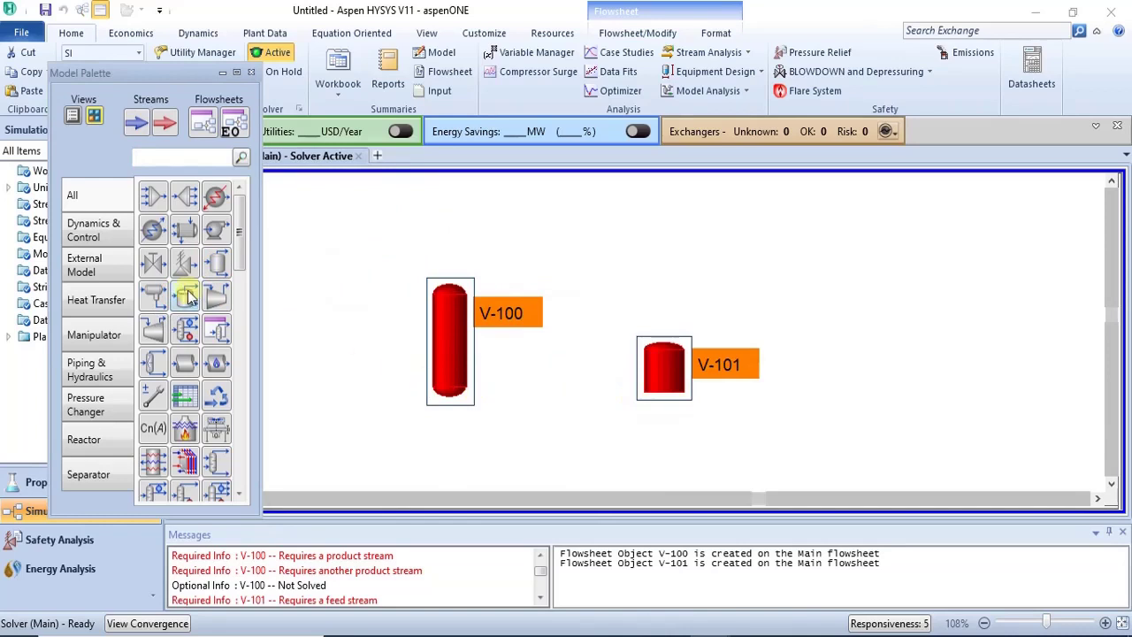
pyautogui.moveTo(153, 294); pyautogui.dragTo(832, 388)
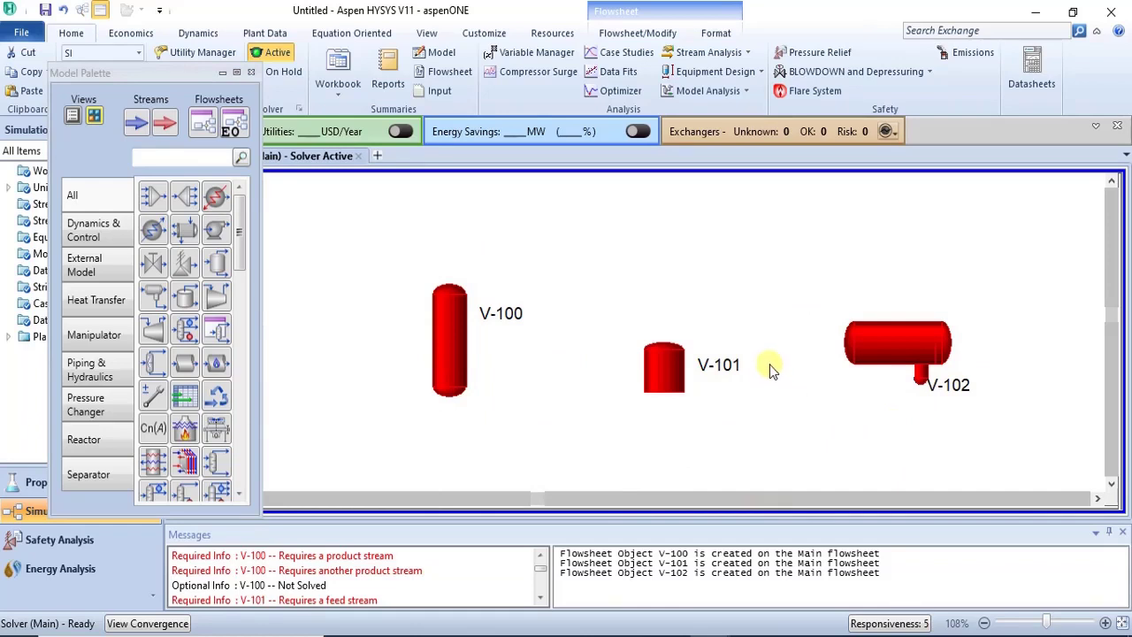
# Open separator V-100 and examine its connections, rating geometry and design parameters.
pyautogui.click(453, 331)
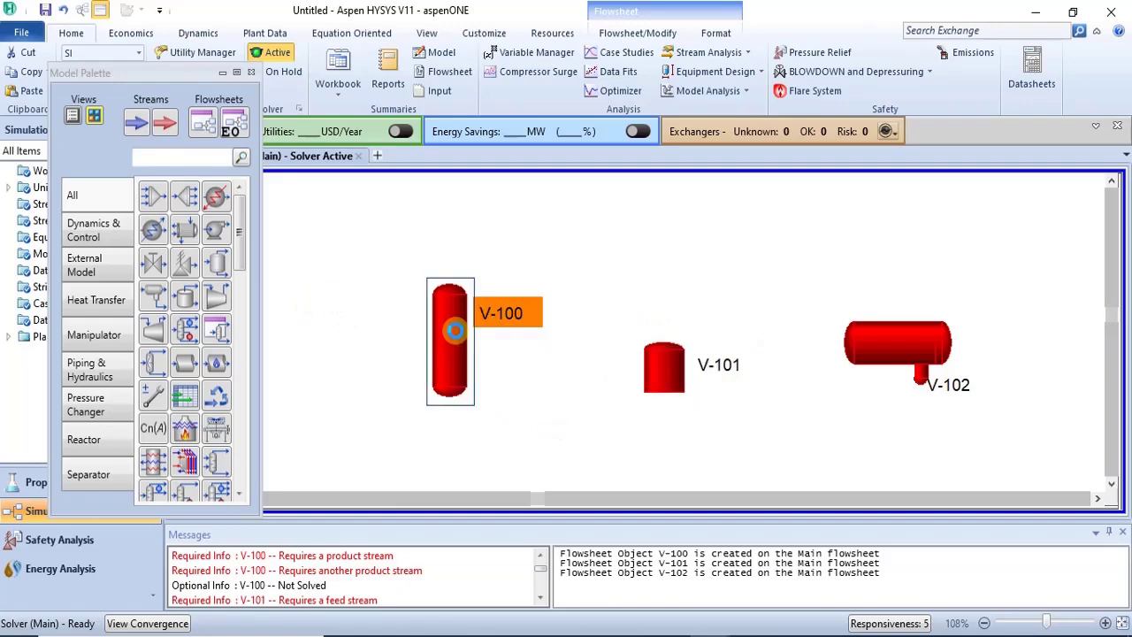
pyautogui.doubleClick(443, 331)
pyautogui.moveTo(363, 187); pyautogui.dragTo(398, 77)
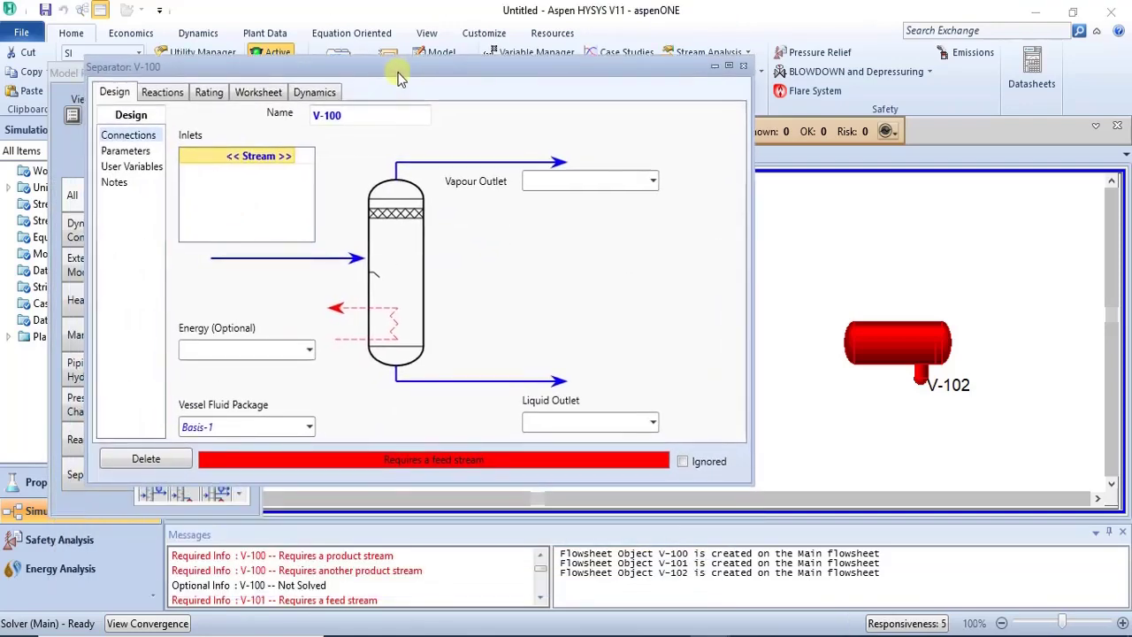
pyautogui.click(204, 92)
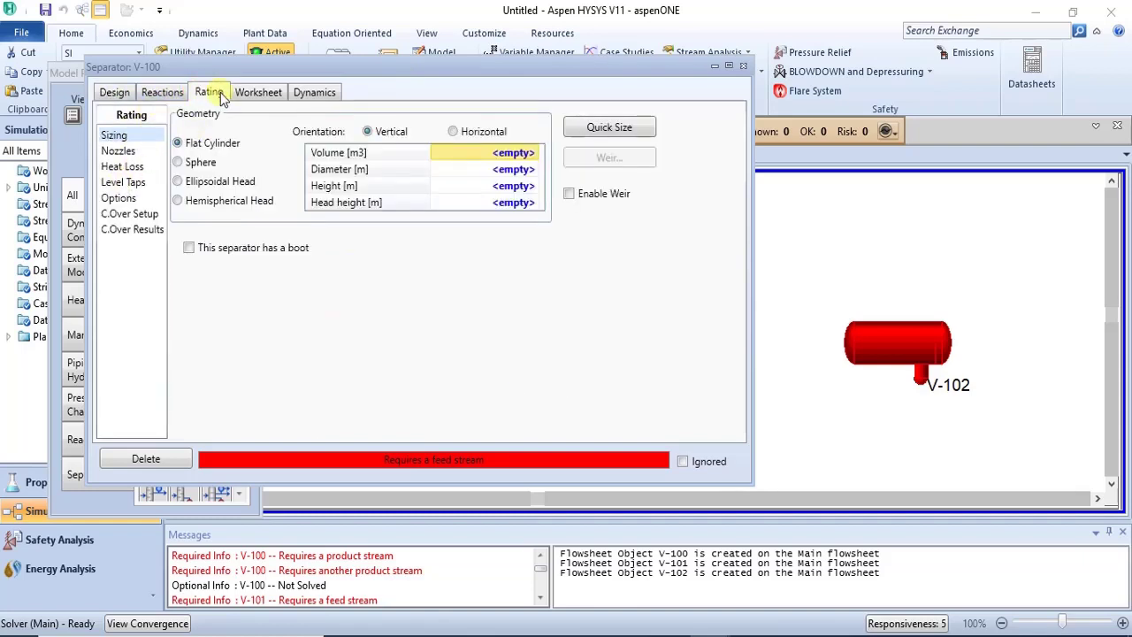
pyautogui.click(124, 92)
pyautogui.click(111, 152)
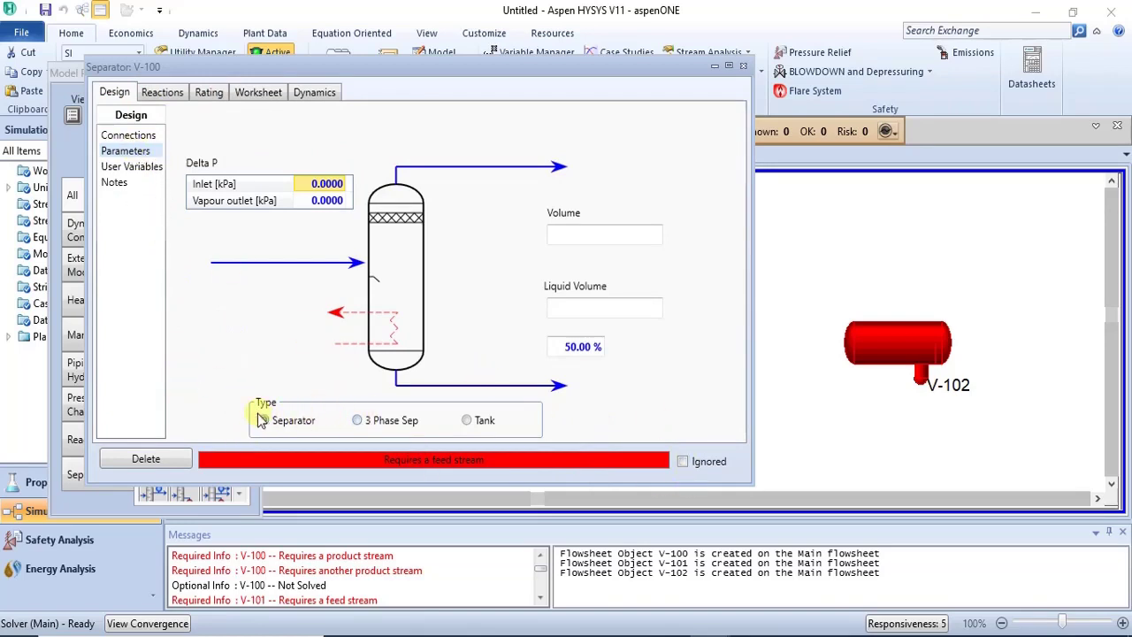
# Try the 3 Phase Sep and Tank vessel types on V-100, restore the Separator type and close its window.
pyautogui.click(359, 422)
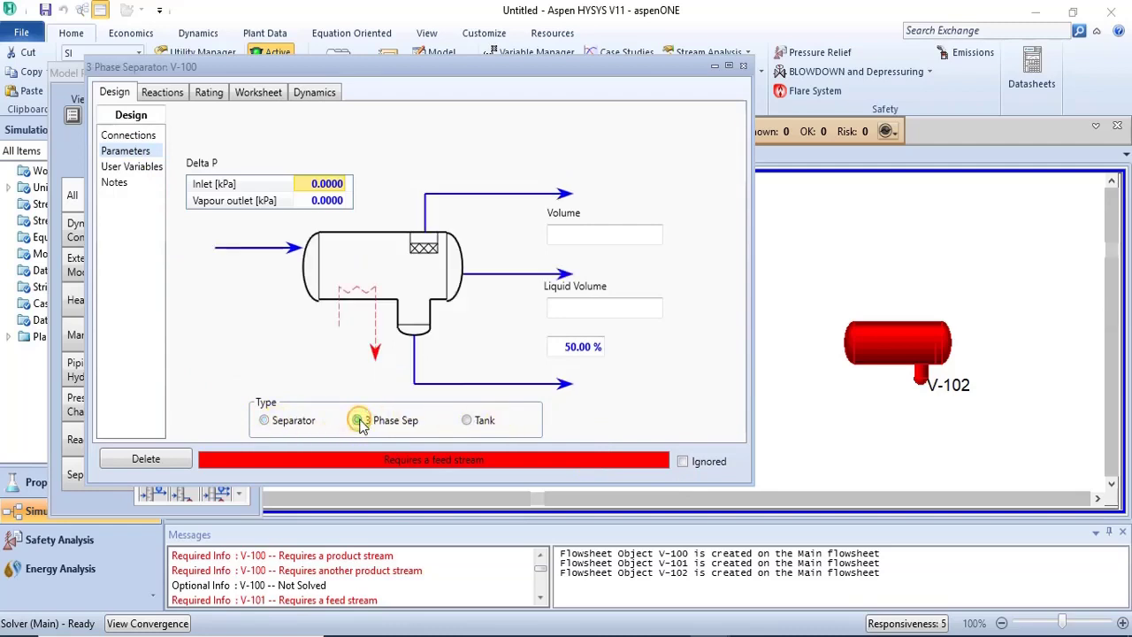
pyautogui.moveTo(385, 75); pyautogui.dragTo(420, 113)
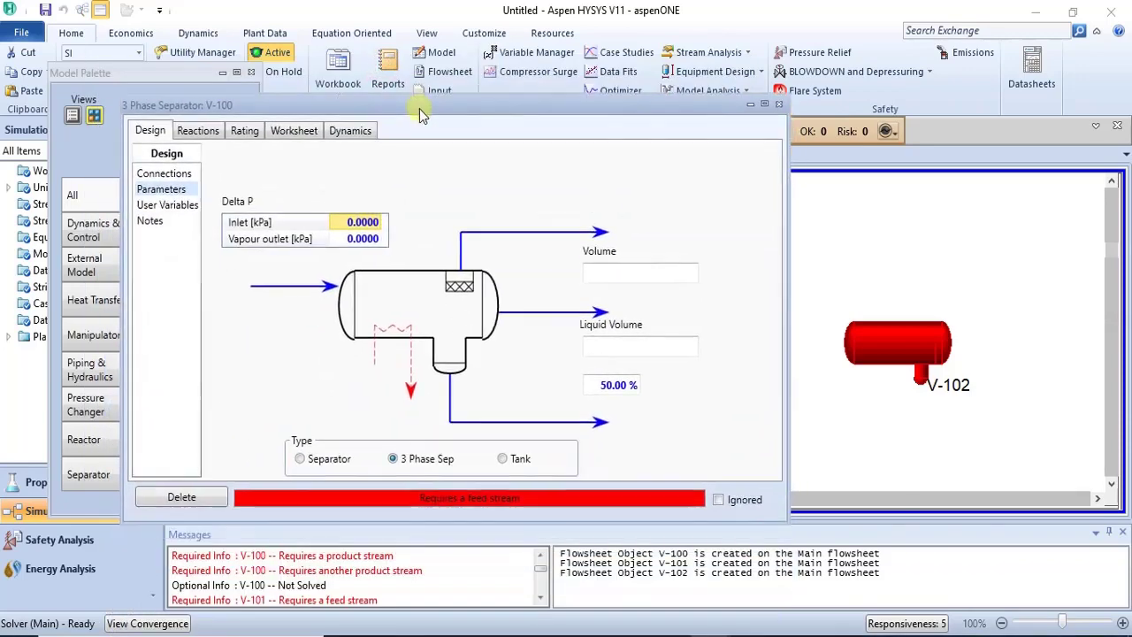
pyautogui.click(503, 459)
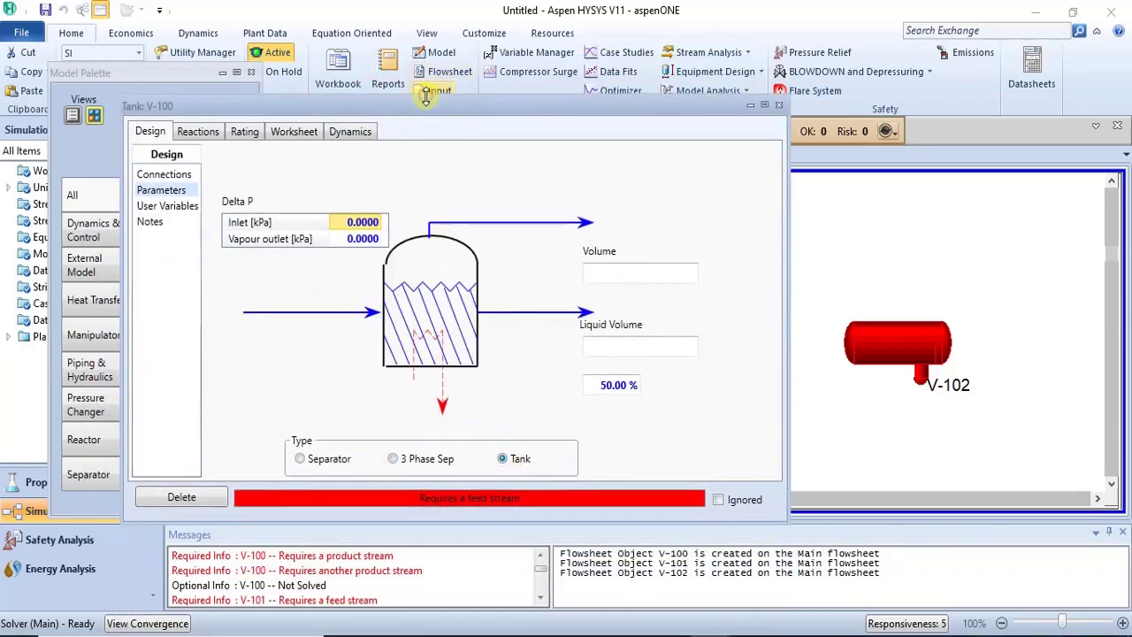
pyautogui.moveTo(429, 111); pyautogui.dragTo(537, 64)
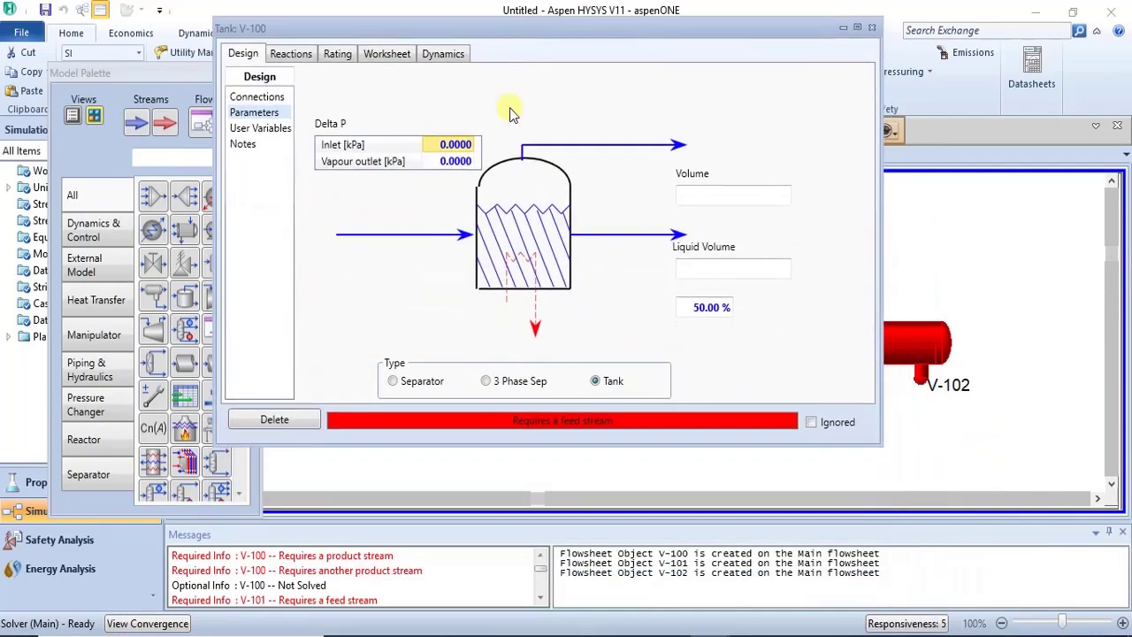
pyautogui.click(392, 384)
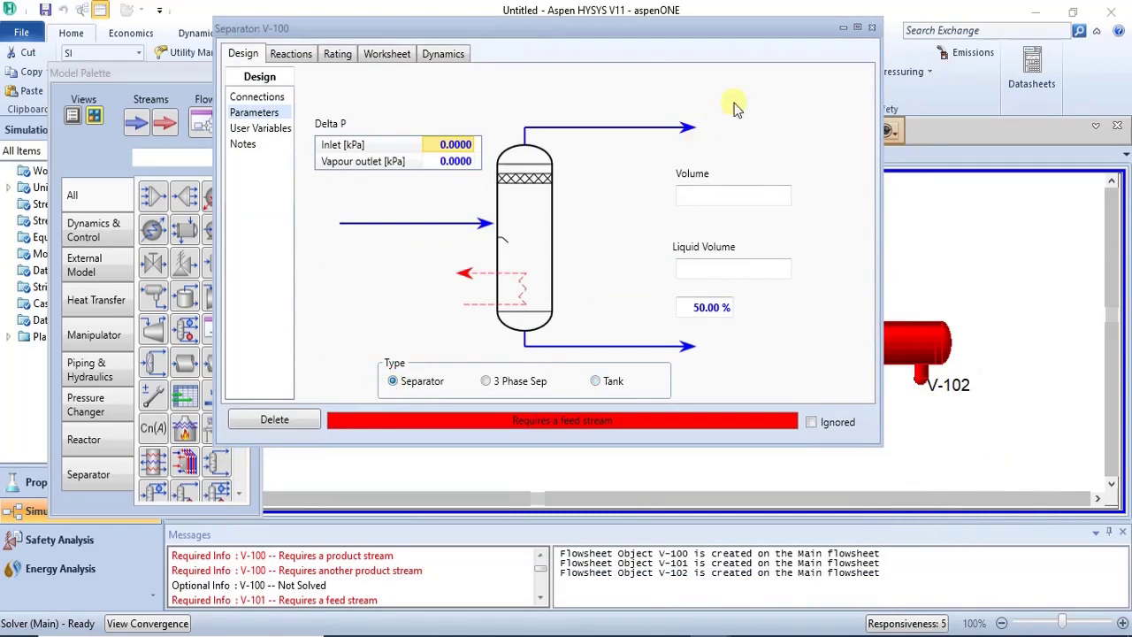
pyautogui.click(871, 28)
pyautogui.click(462, 352)
pyautogui.click(502, 370)
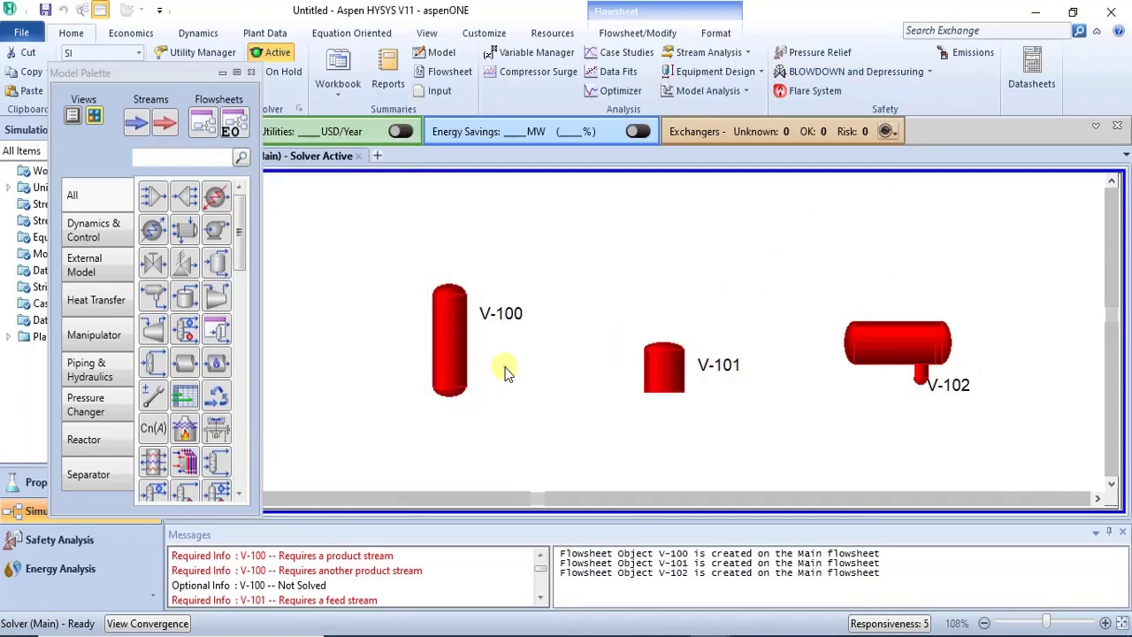
pyautogui.doubleClick(452, 345)
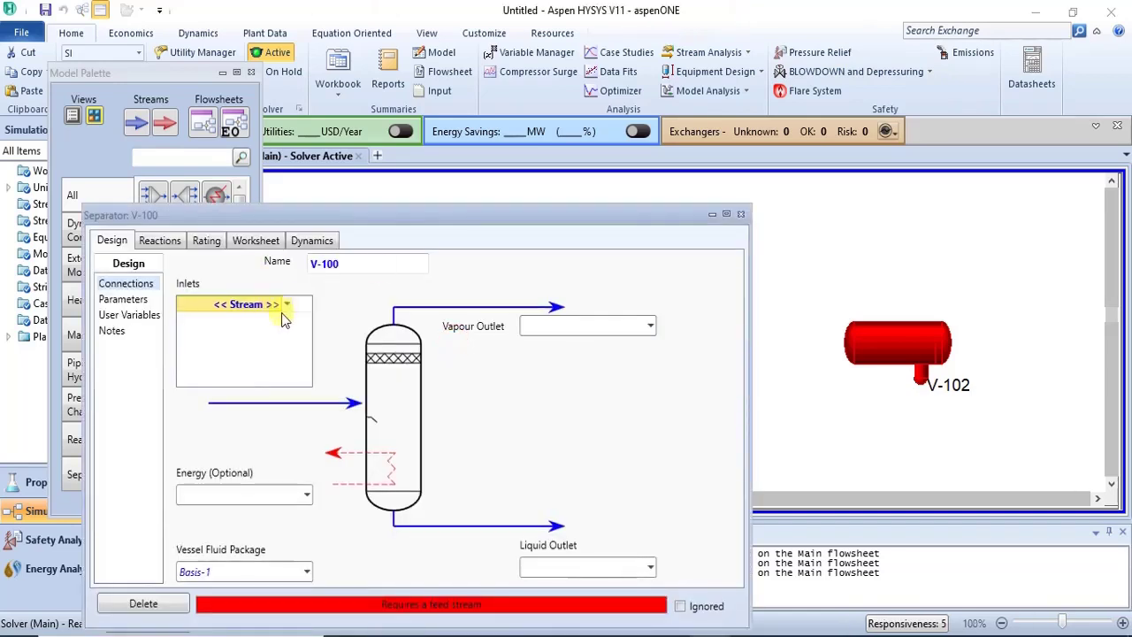
pyautogui.click(289, 304)
pyautogui.click(288, 304)
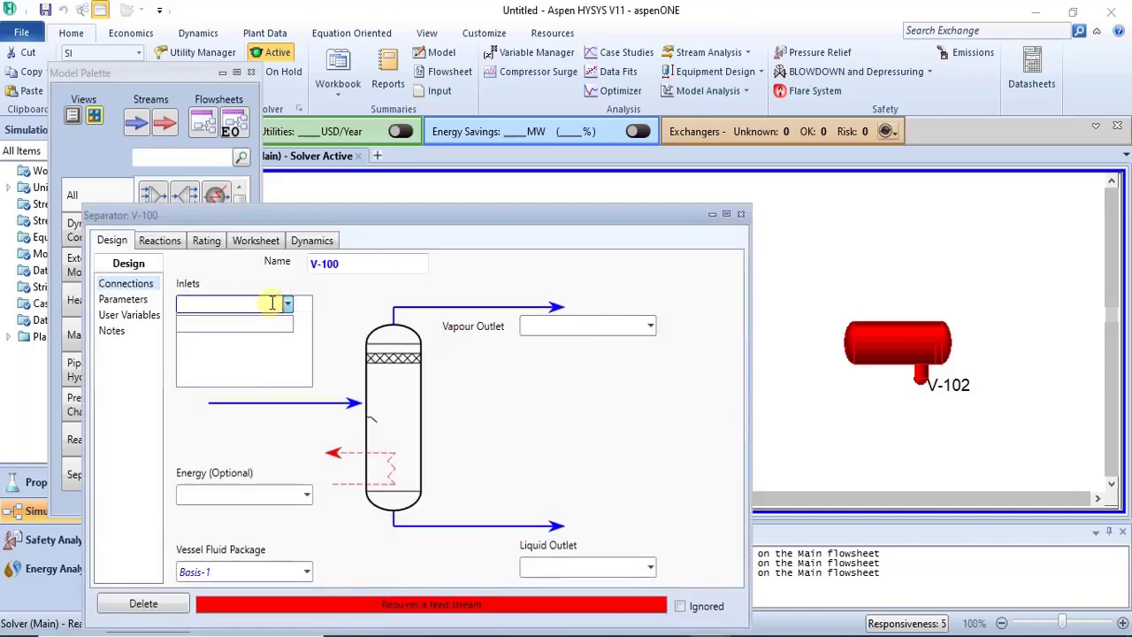
pyautogui.write('1')
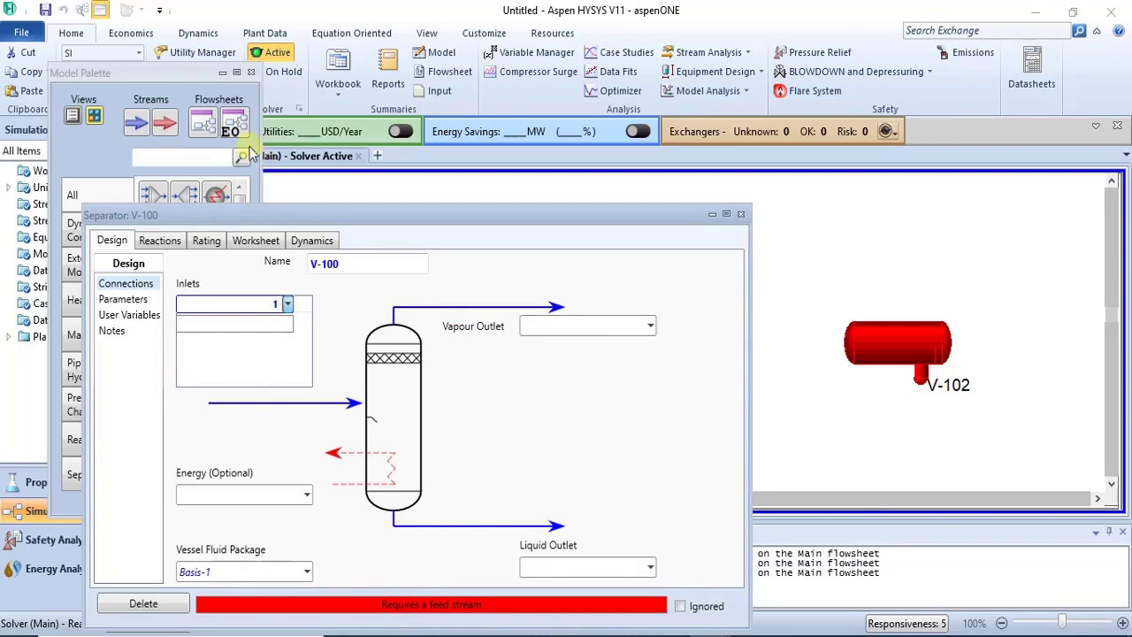
pyautogui.click(549, 324)
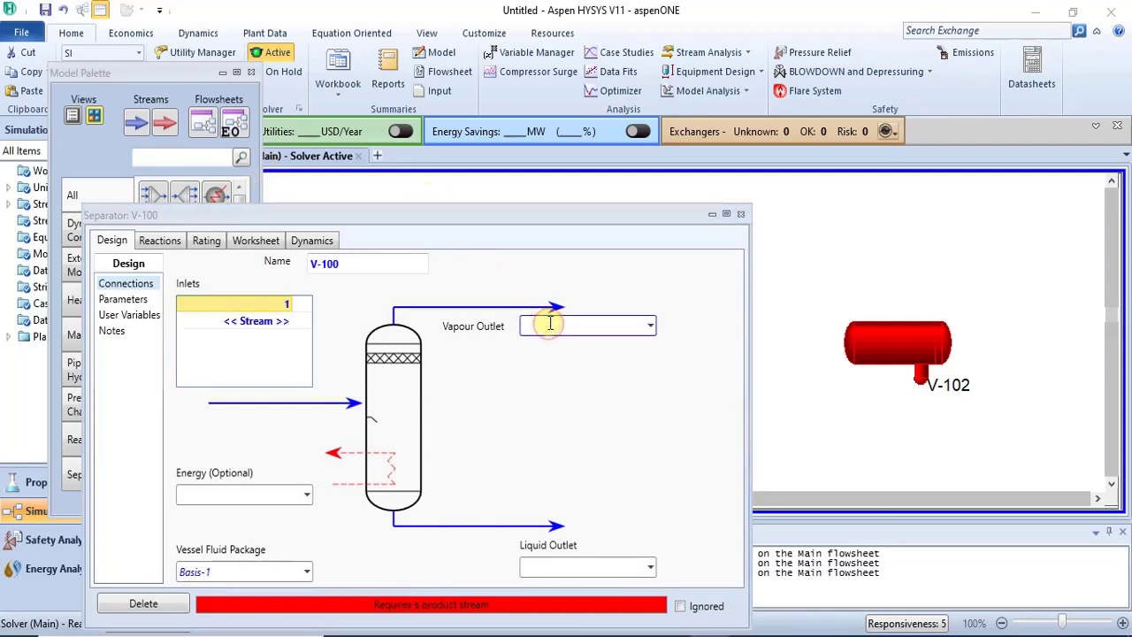
pyautogui.write('2')
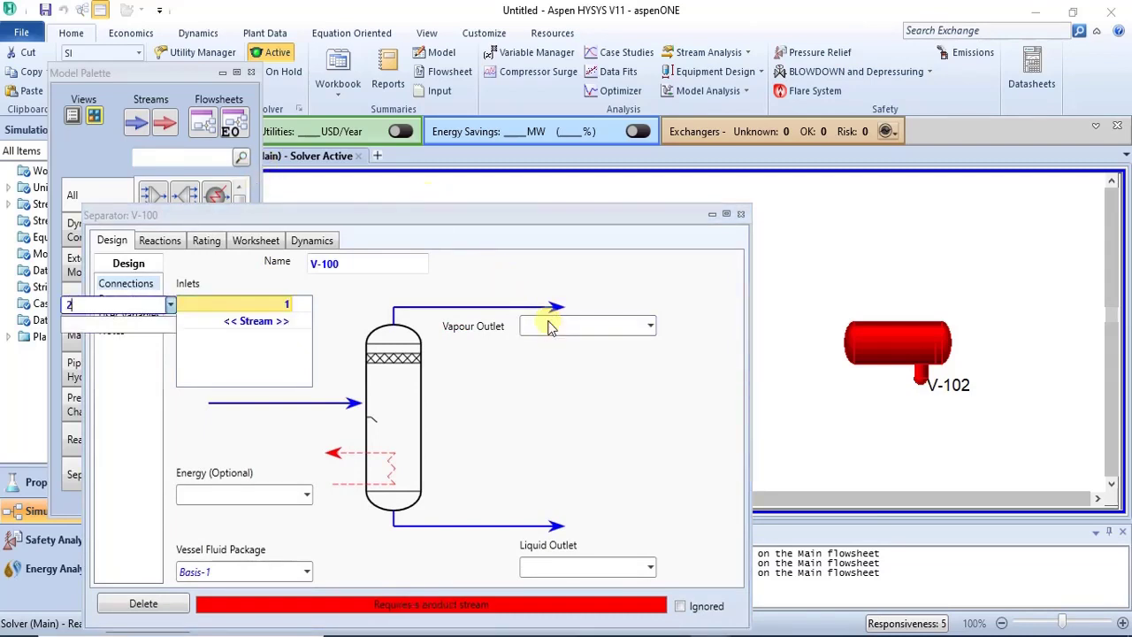
pyautogui.click(422, 281)
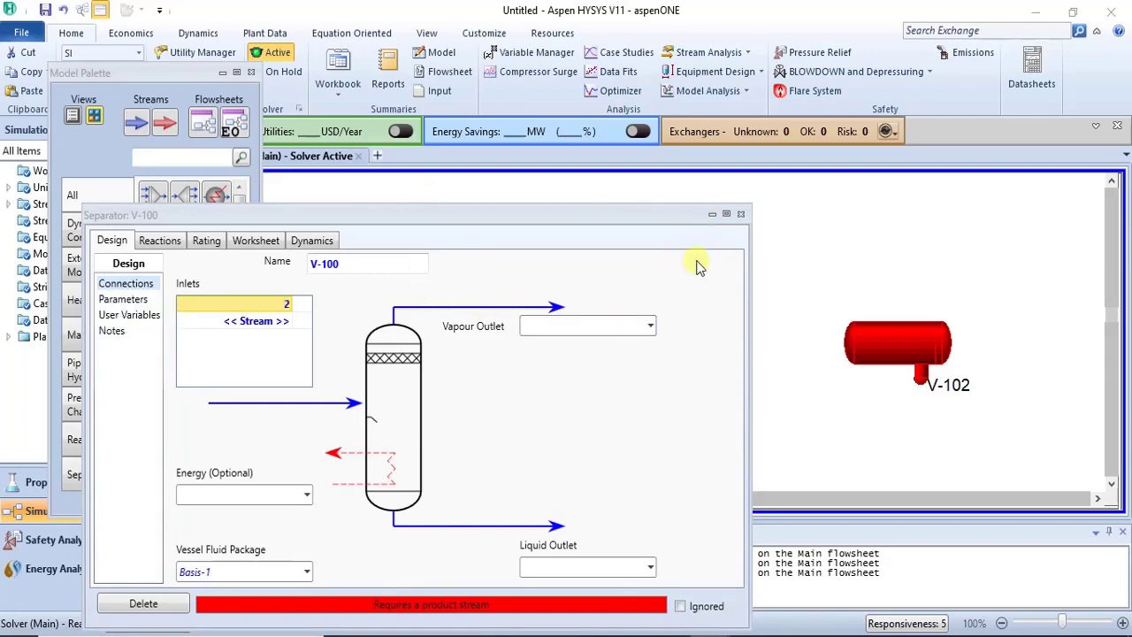
# Reopen separator V-100 and connect stream 1 as inlet, stream 2 as vapour outlet and stream 3 as liquid outlet.
pyautogui.click(389, 396)
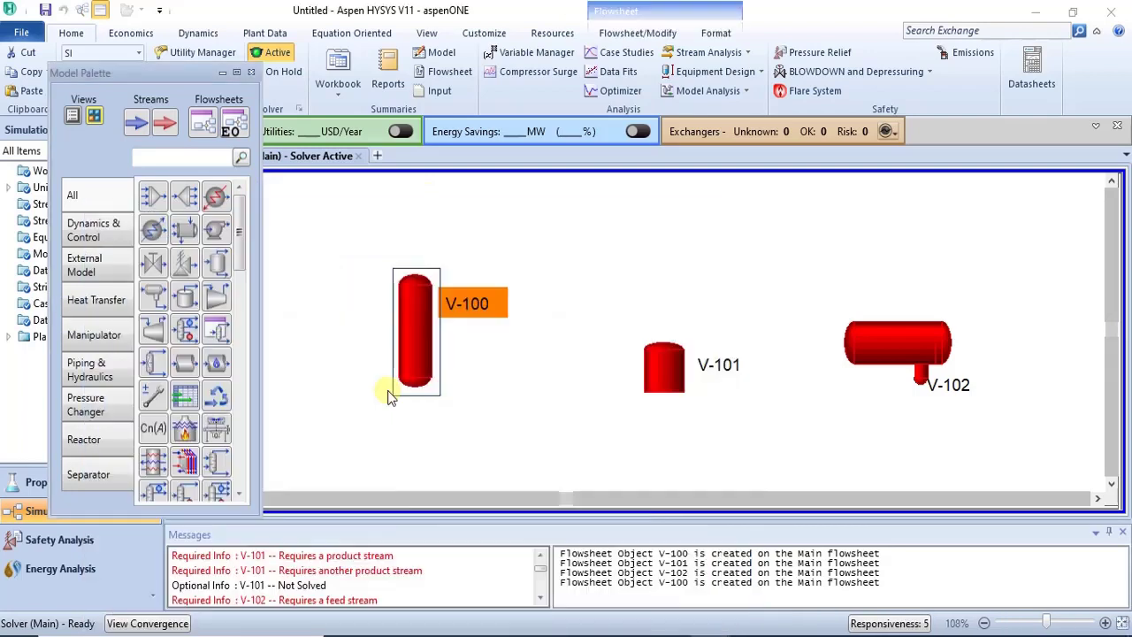
pyautogui.doubleClick(425, 350)
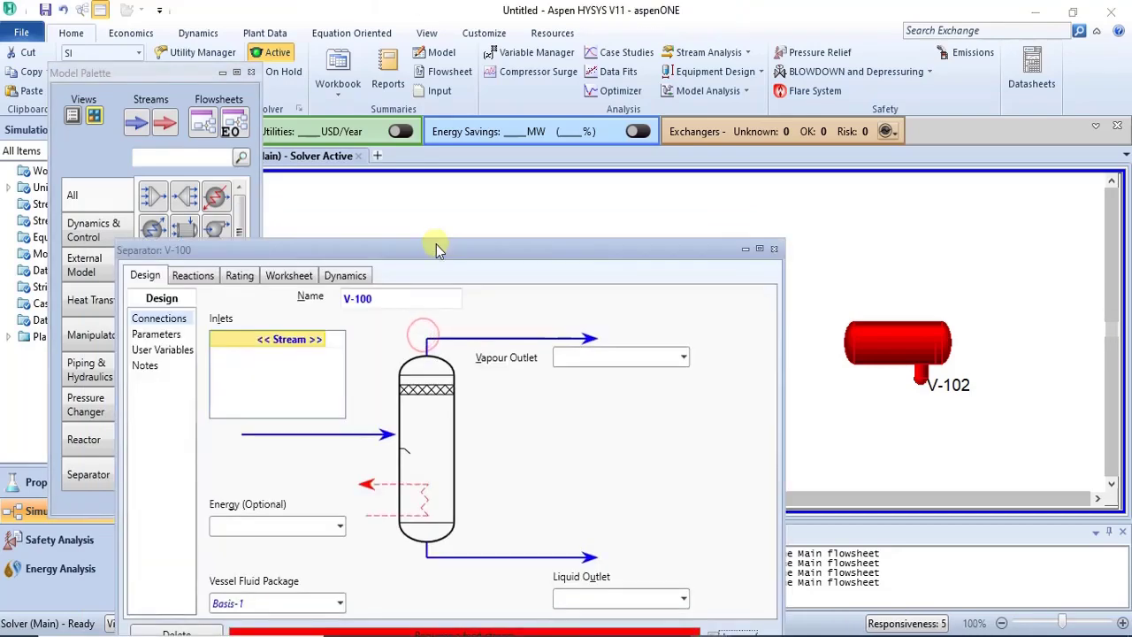
pyautogui.click(370, 208)
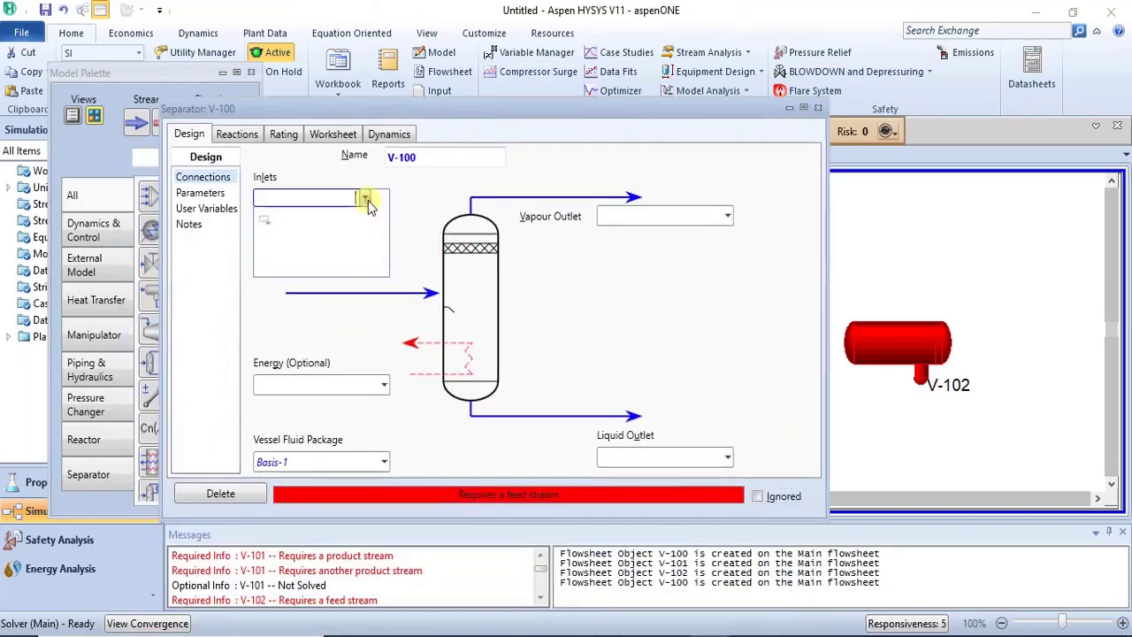
pyautogui.click(363, 200)
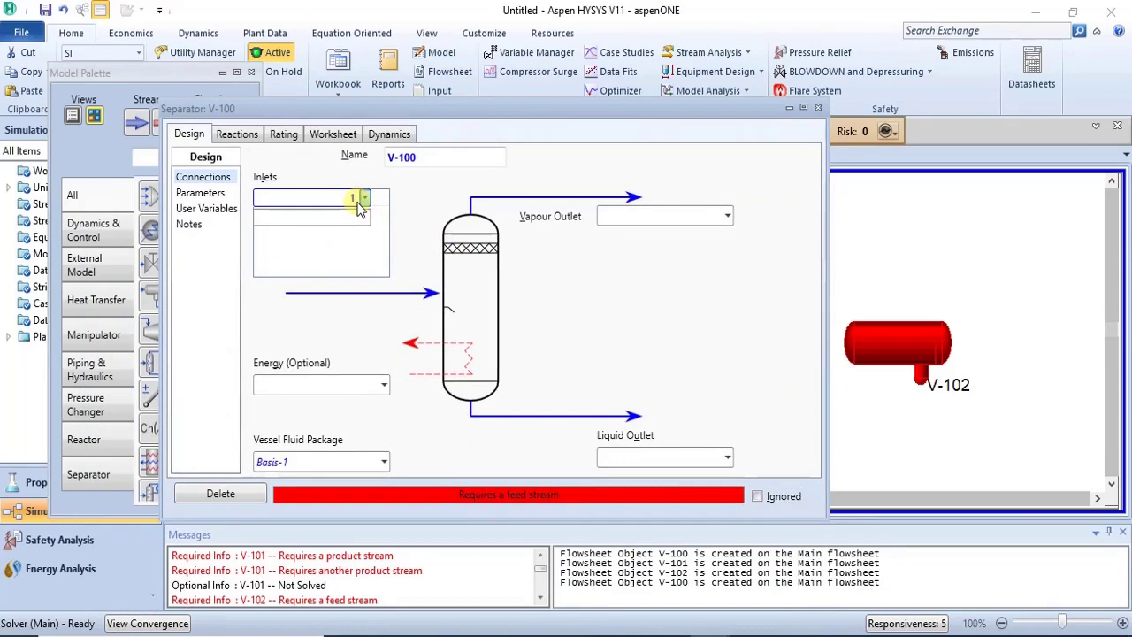
pyautogui.click(649, 223)
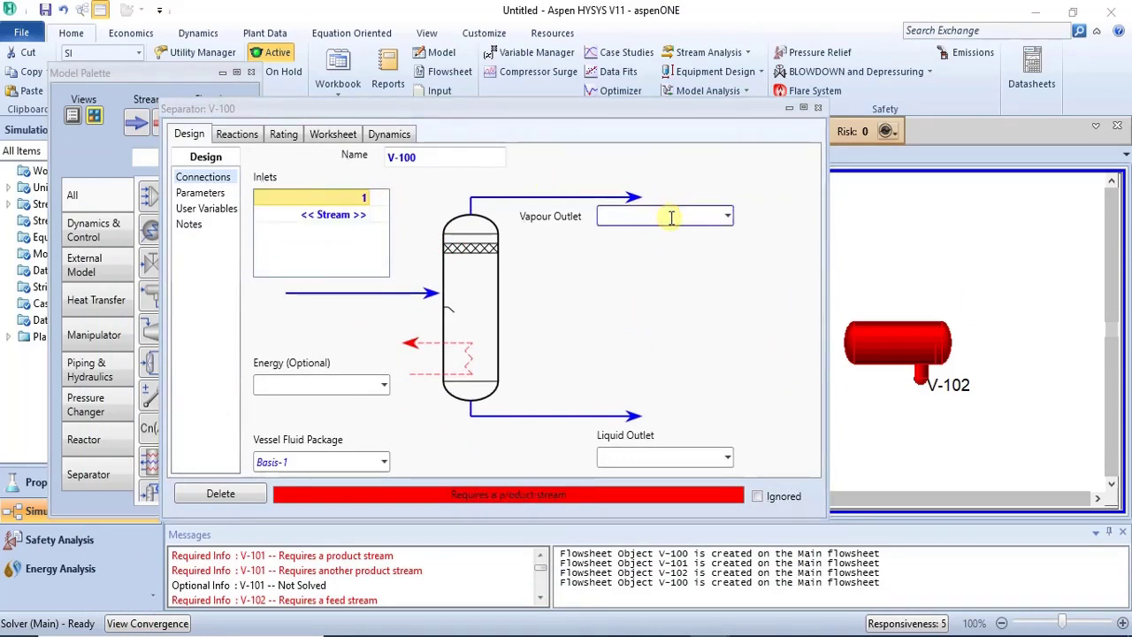
pyautogui.click(630, 456)
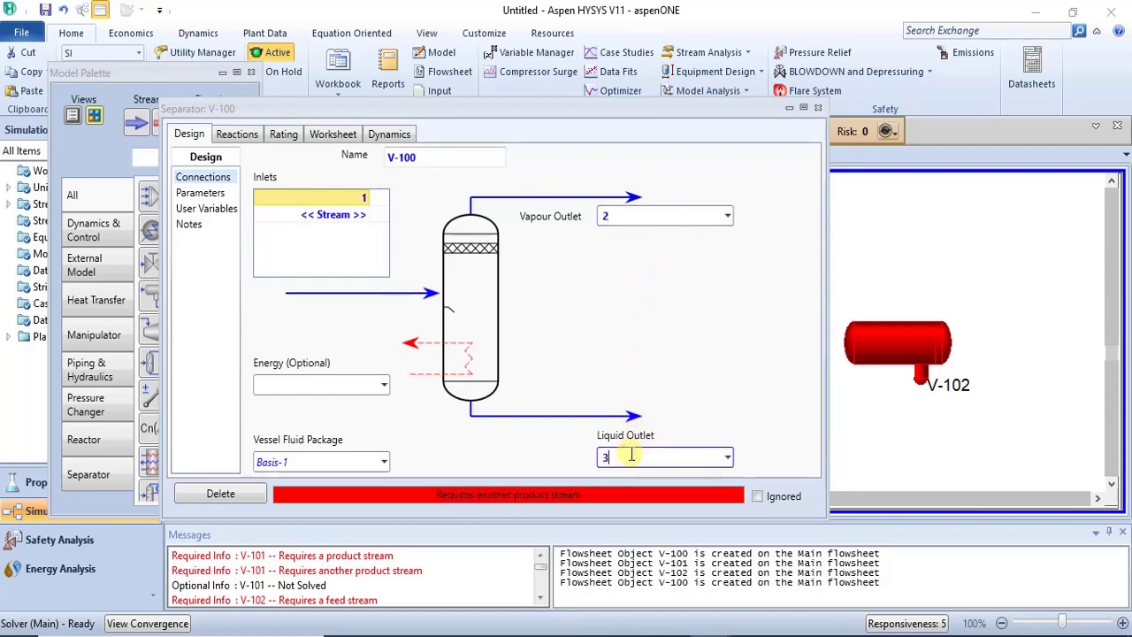
pyautogui.write('3')
pyautogui.press('Return')
pyautogui.click(690, 382)
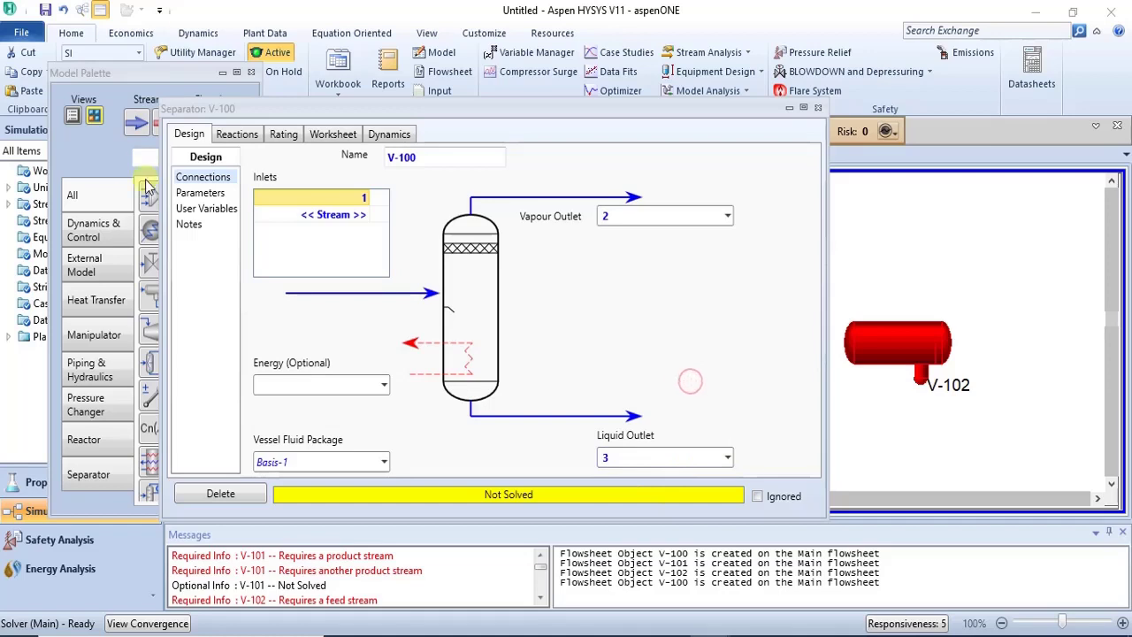
# Specify the conditions of feed stream 1 as 1 atm, 25 C and a molar flow of 100 kgmole/h.
pyautogui.click(332, 135)
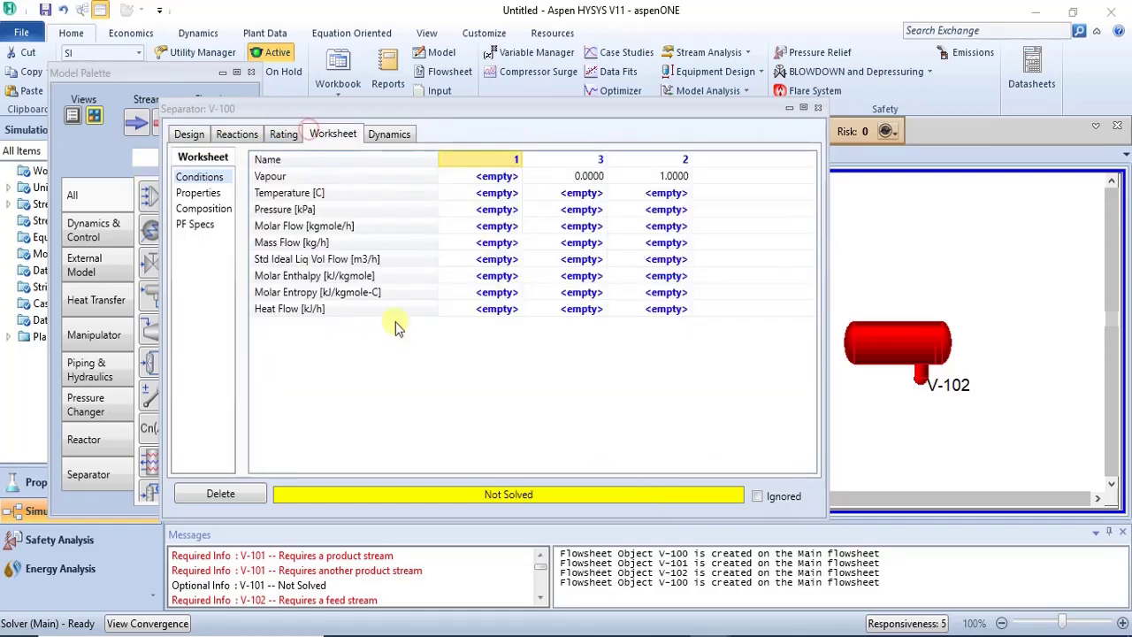
pyautogui.click(490, 211)
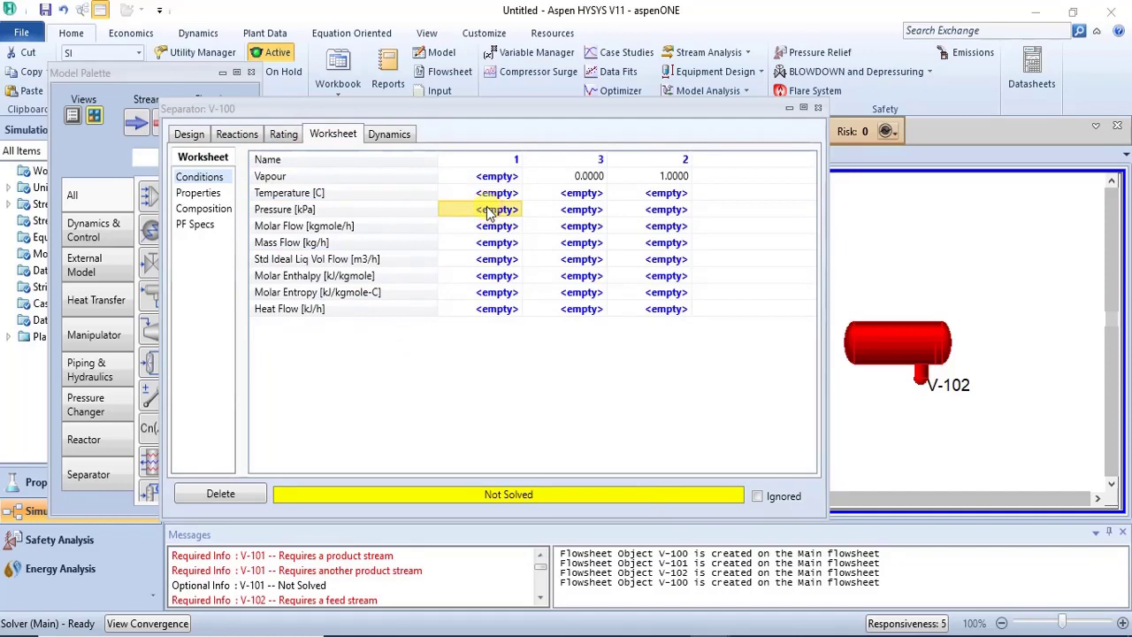
pyautogui.write('2')
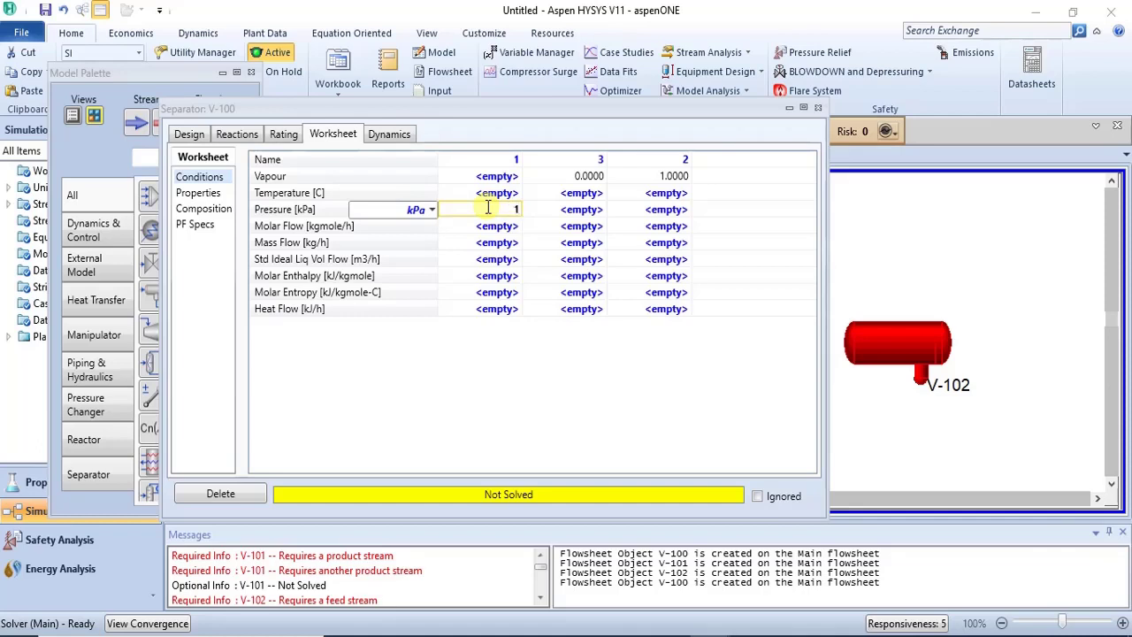
pyautogui.click(432, 210)
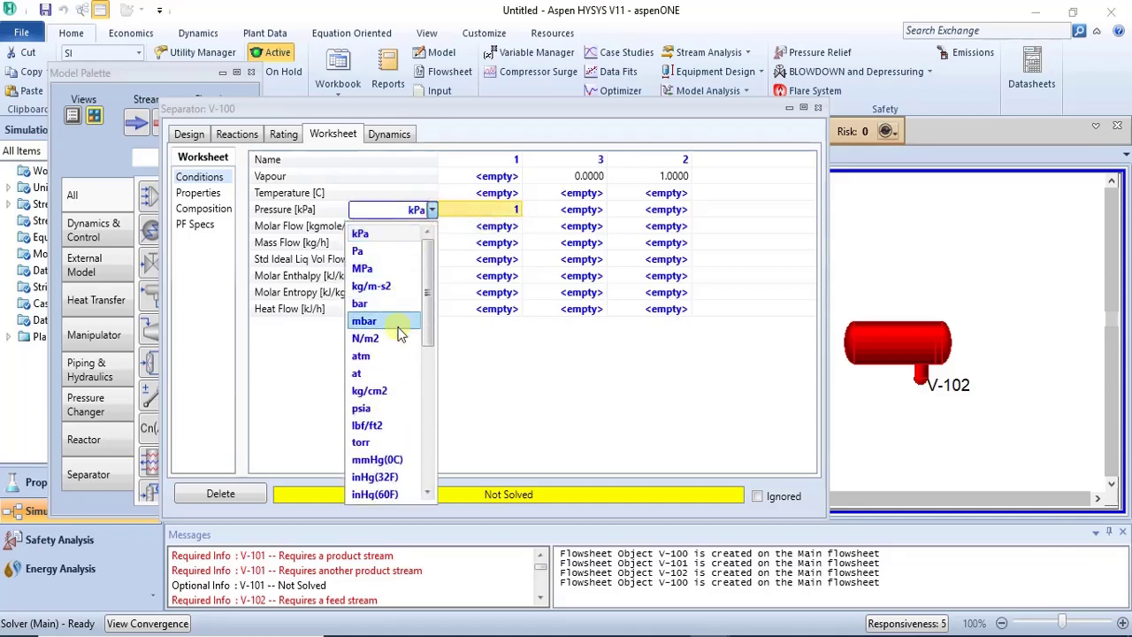
pyautogui.click(399, 355)
pyautogui.click(500, 194)
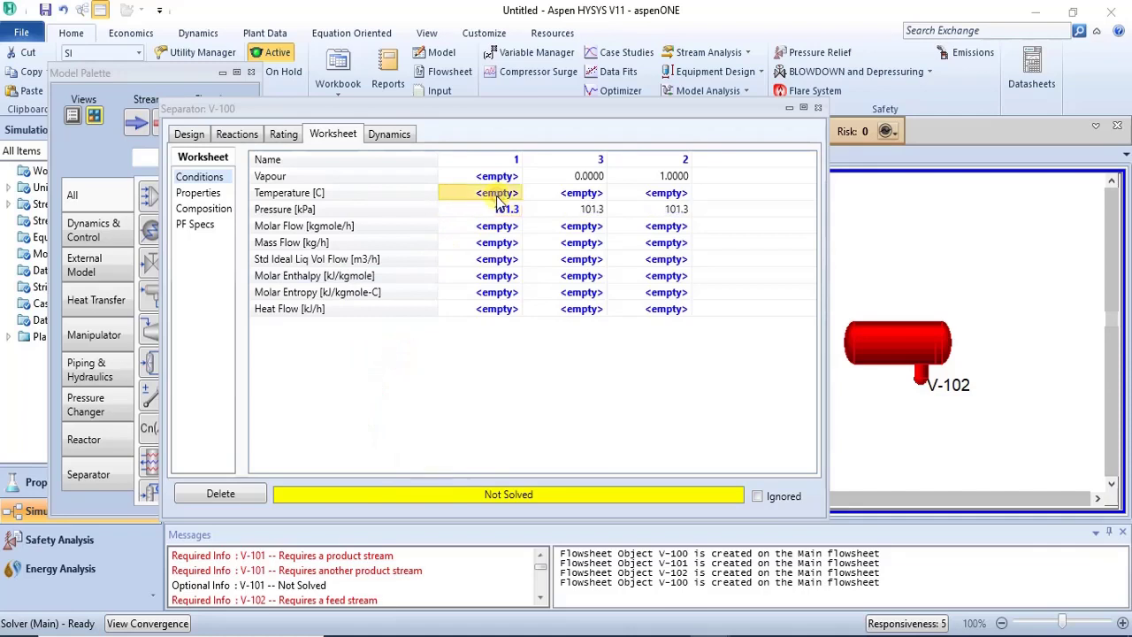
pyautogui.write('25')
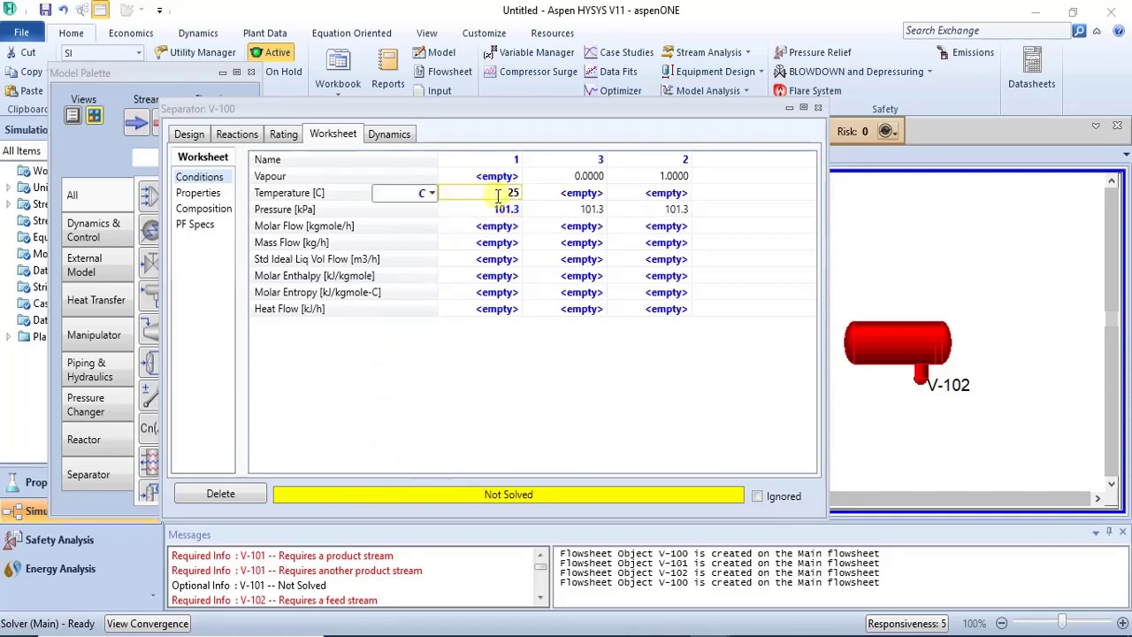
pyautogui.press('Return')
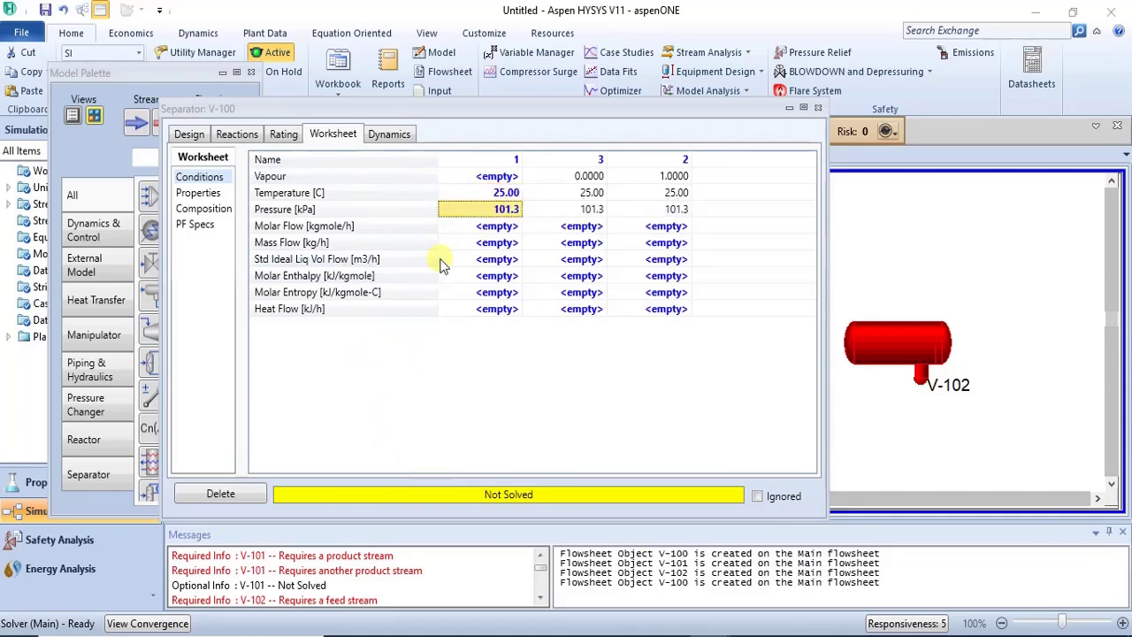
pyautogui.click(504, 228)
pyautogui.write('100')
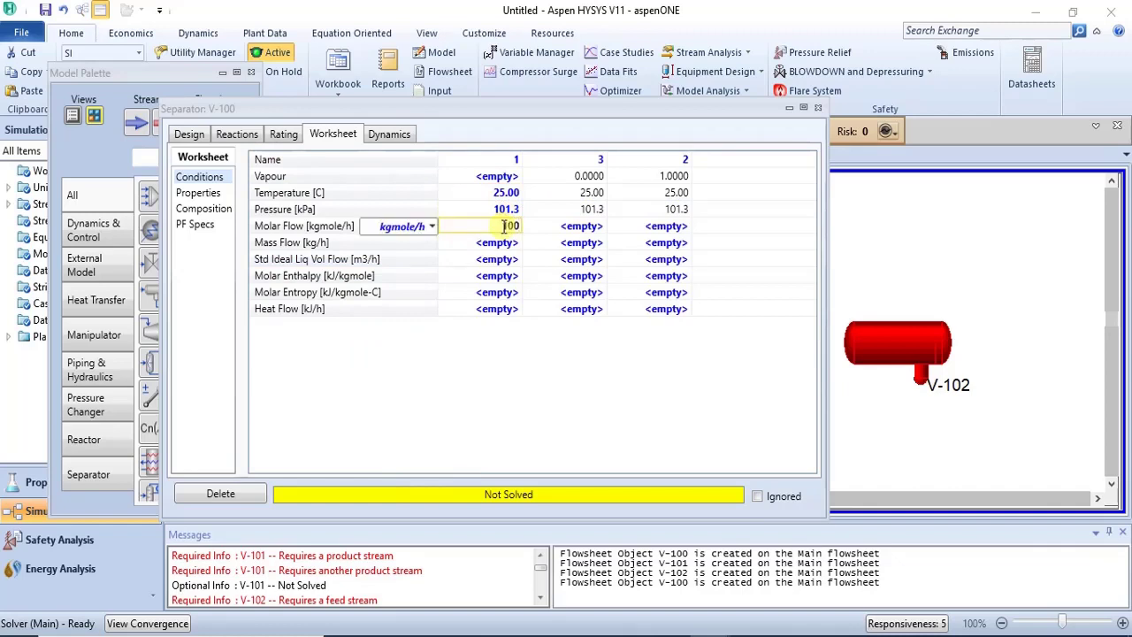
pyautogui.press('Return')
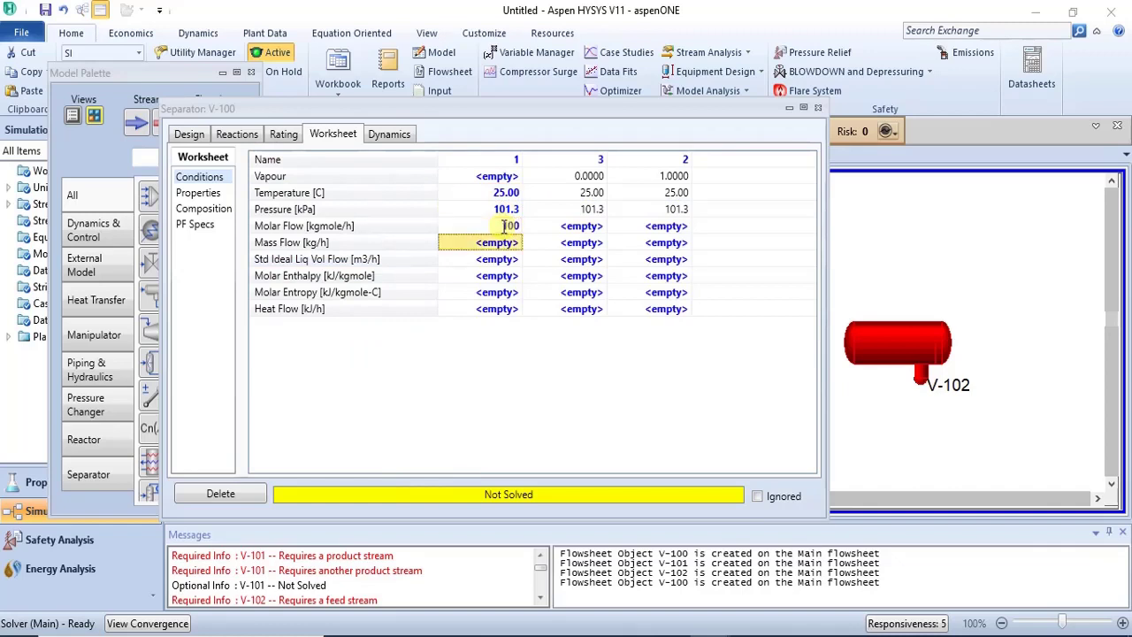
# Enter mole fractions of 0.1 for H2O and 0.5 for Methane in the composition of stream 1.
pyautogui.click(197, 208)
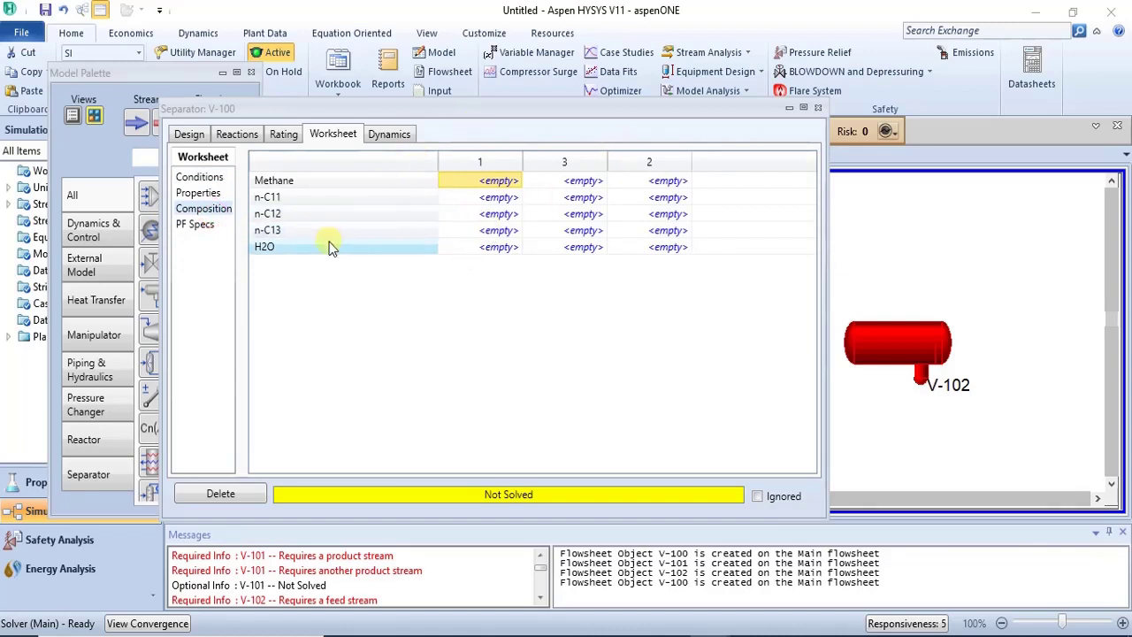
pyautogui.click(506, 256)
pyautogui.write('0.1')
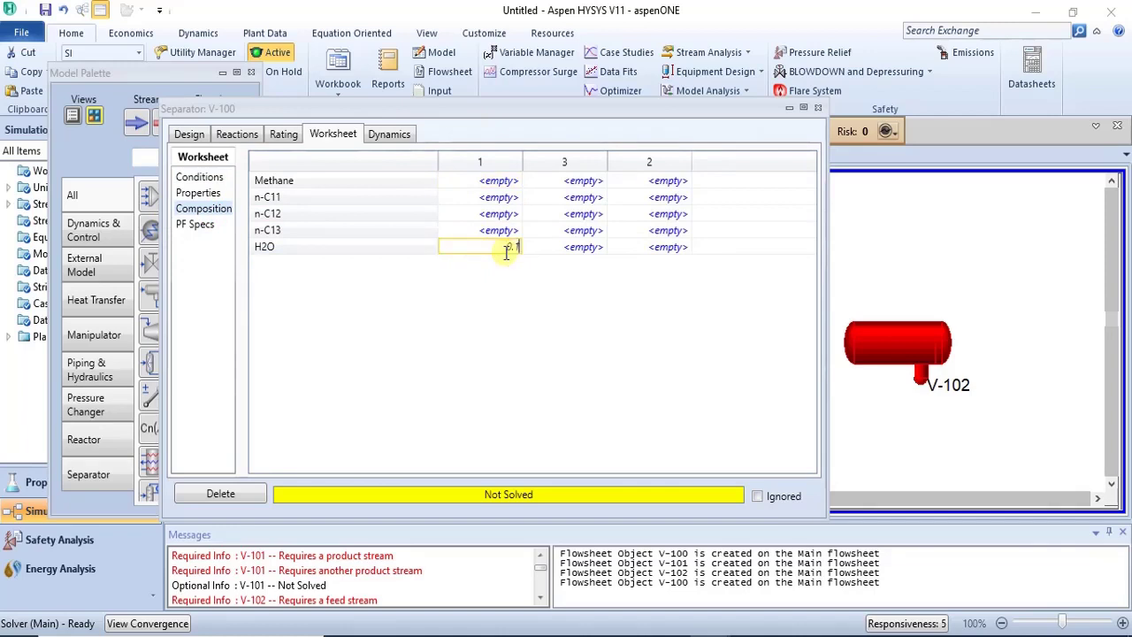
pyautogui.press('Return')
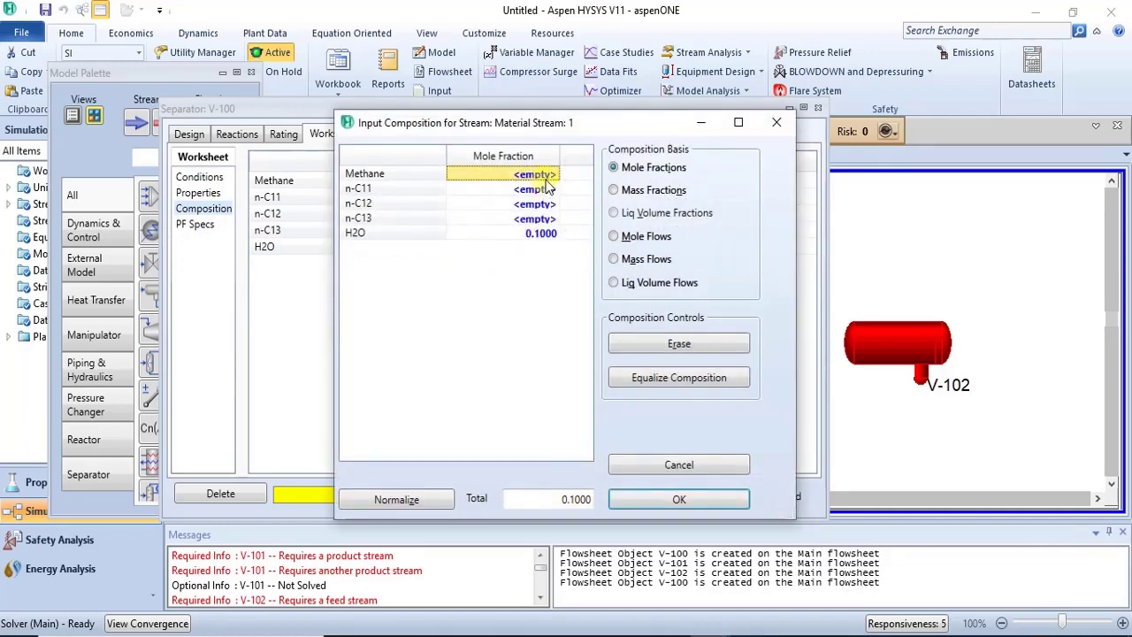
pyautogui.click(545, 179)
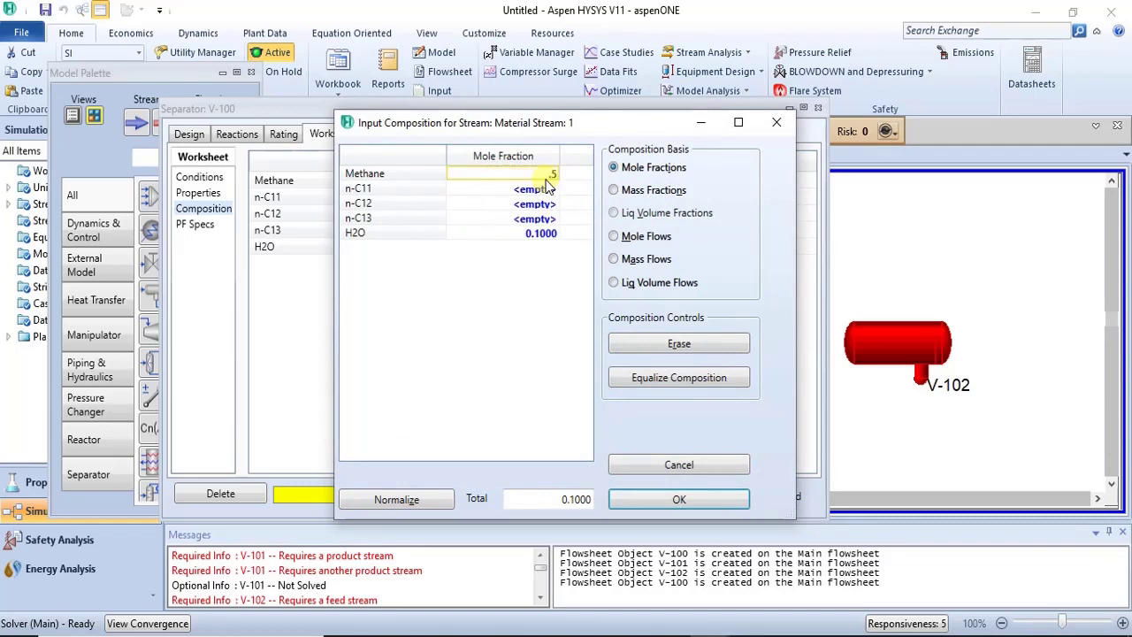
pyautogui.write('.5')
# Set the n-C11 mole fraction of stream 1 to 0.3.
pyautogui.click(550, 190)
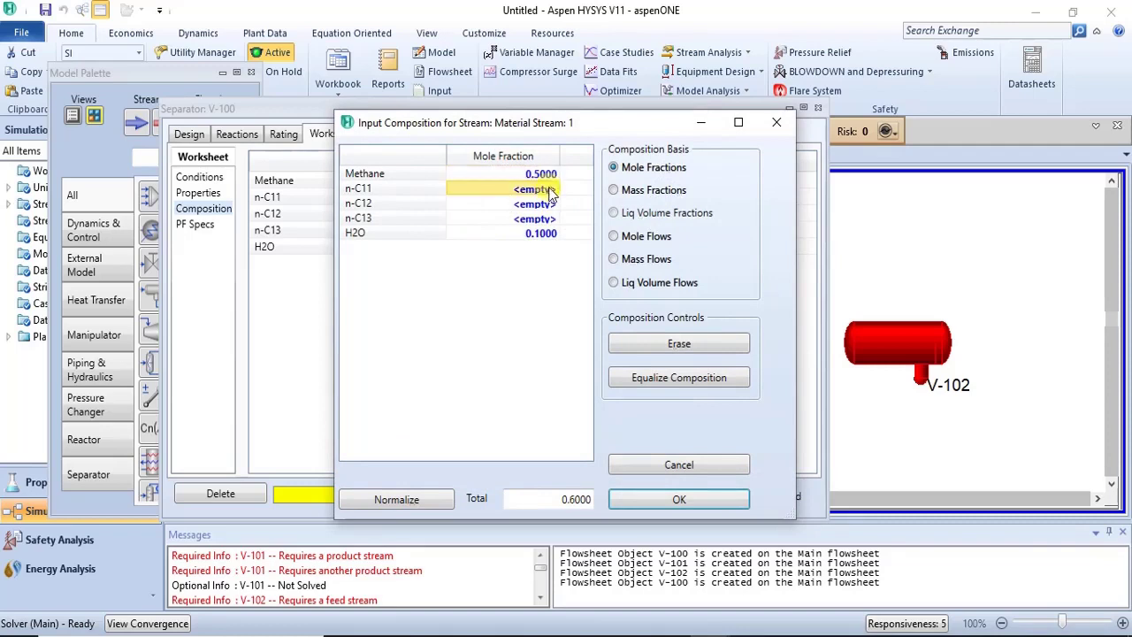
pyautogui.click(549, 191)
pyautogui.write('.3')
pyautogui.press('Return')
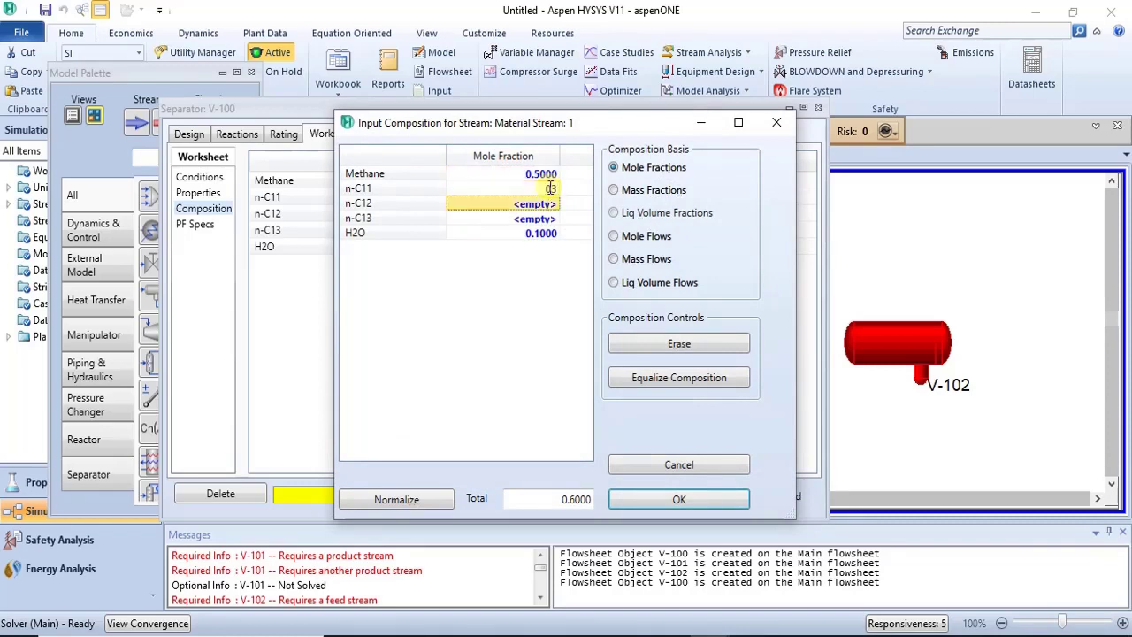
pyautogui.click(549, 190)
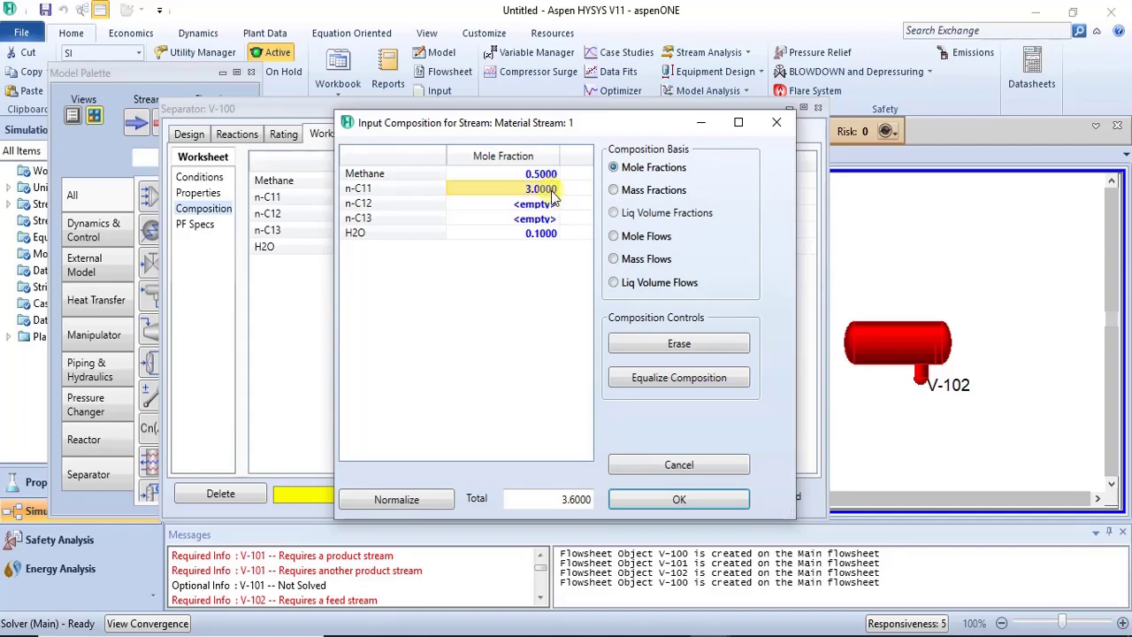
pyautogui.click(549, 190)
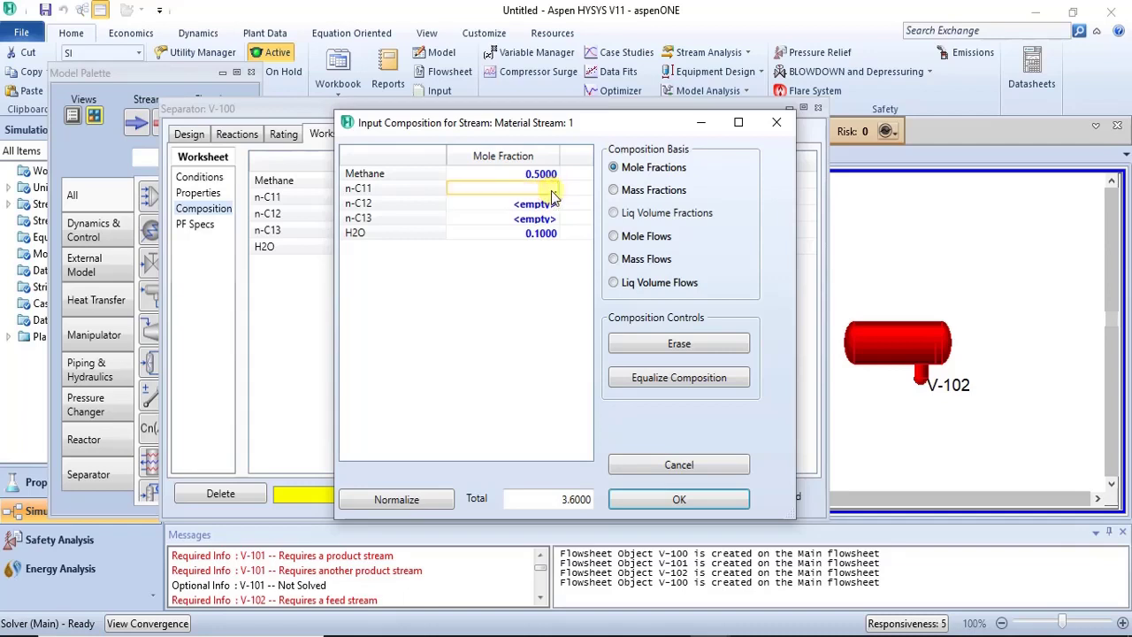
pyautogui.write('.3')
pyautogui.press('Return')
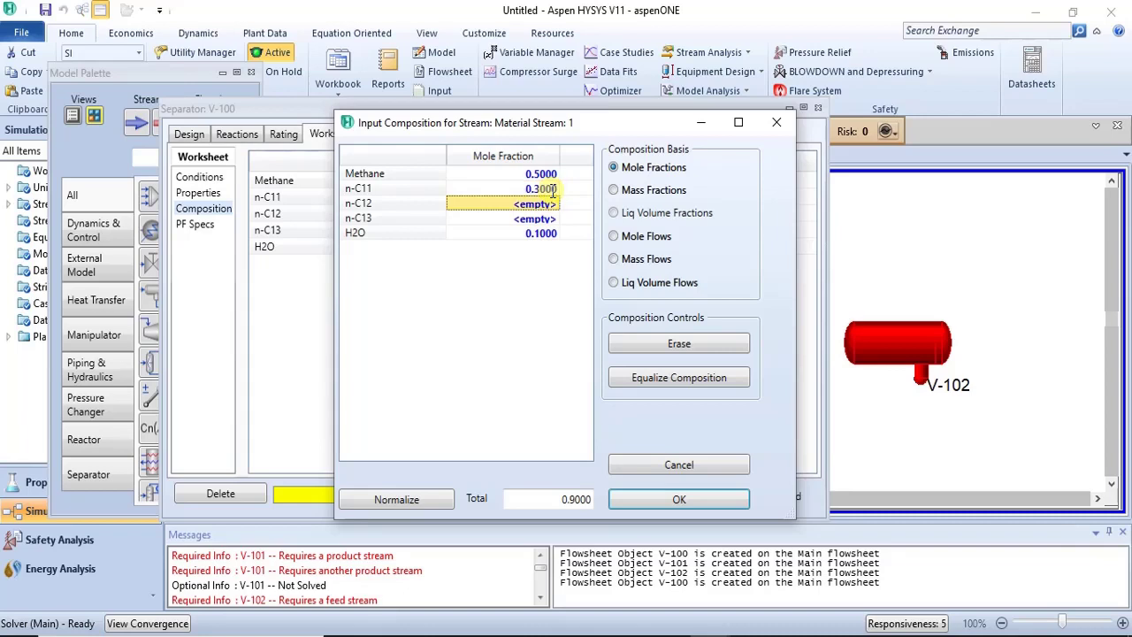
# Set the n-C12 mole fraction to 0.1, accept the composition and close the V-100 window.
pyautogui.click(548, 209)
pyautogui.press('BackSpace')
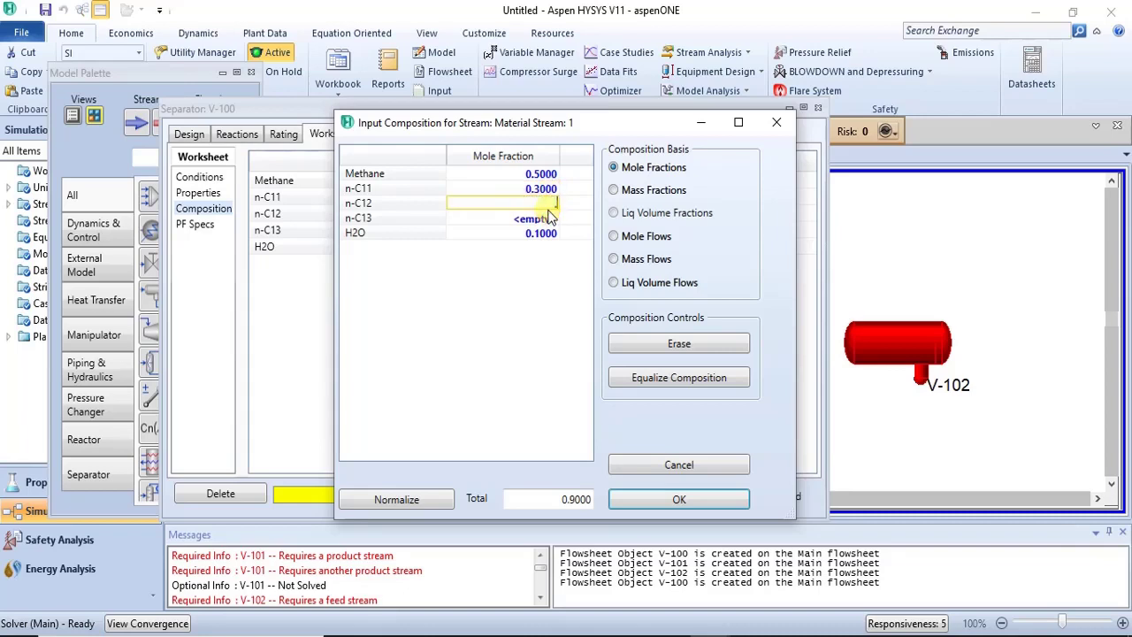
pyautogui.write('.1')
pyautogui.press('Return')
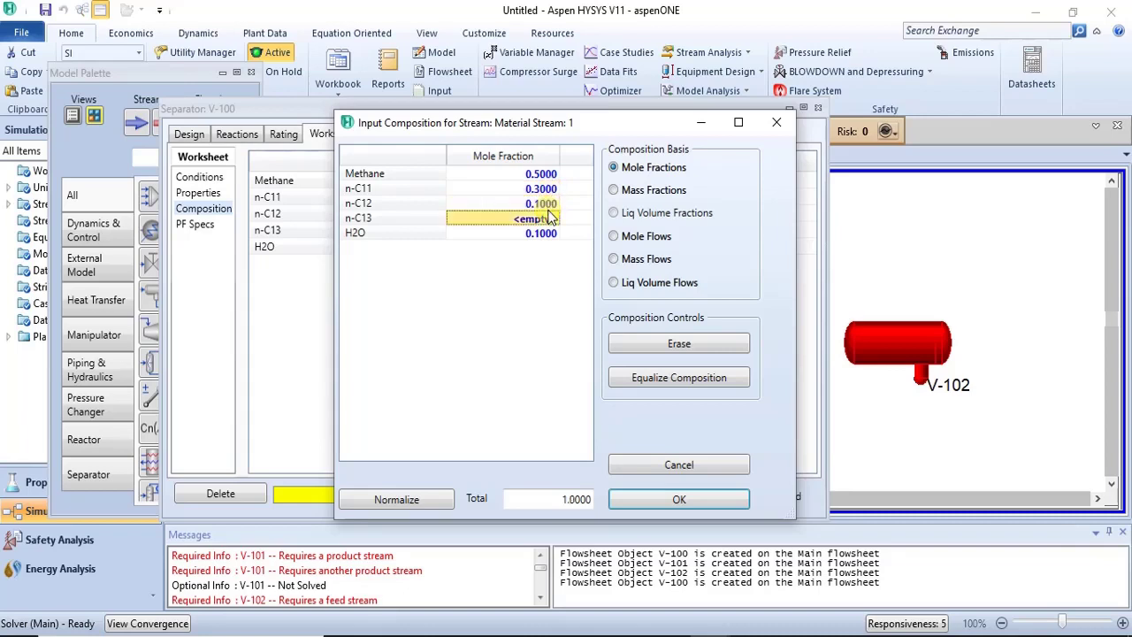
pyautogui.click(662, 506)
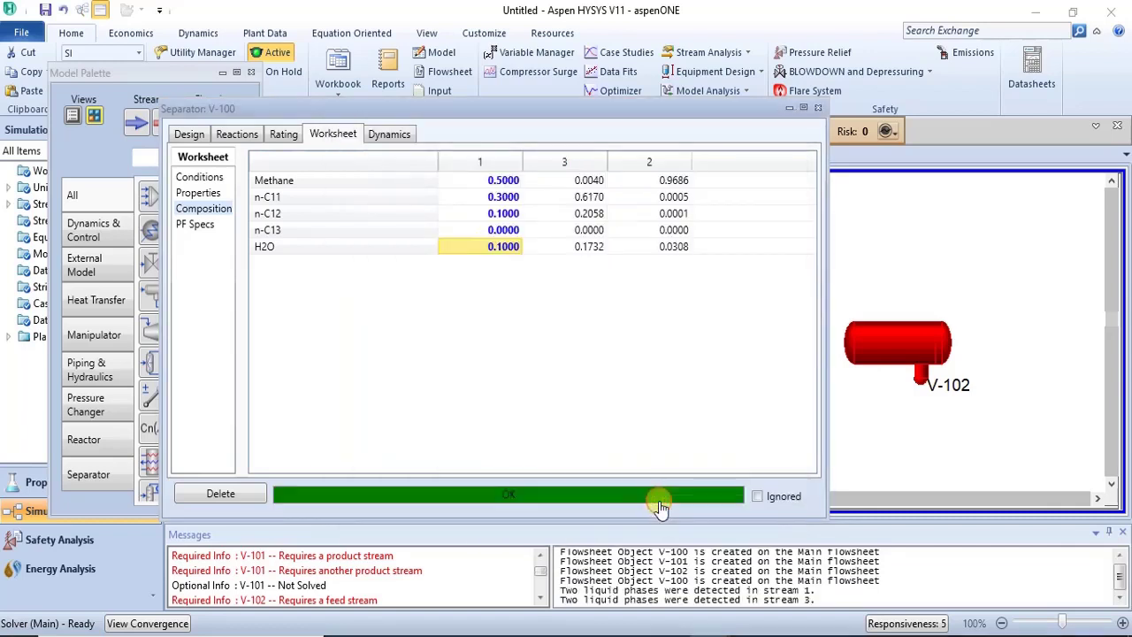
pyautogui.click(187, 134)
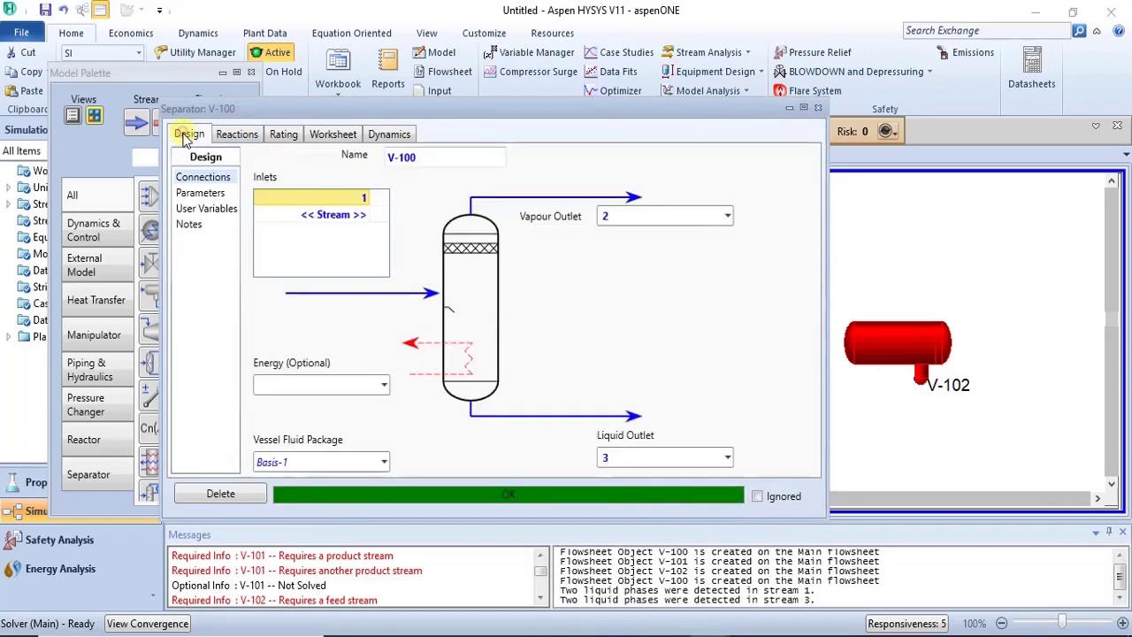
pyautogui.click(817, 109)
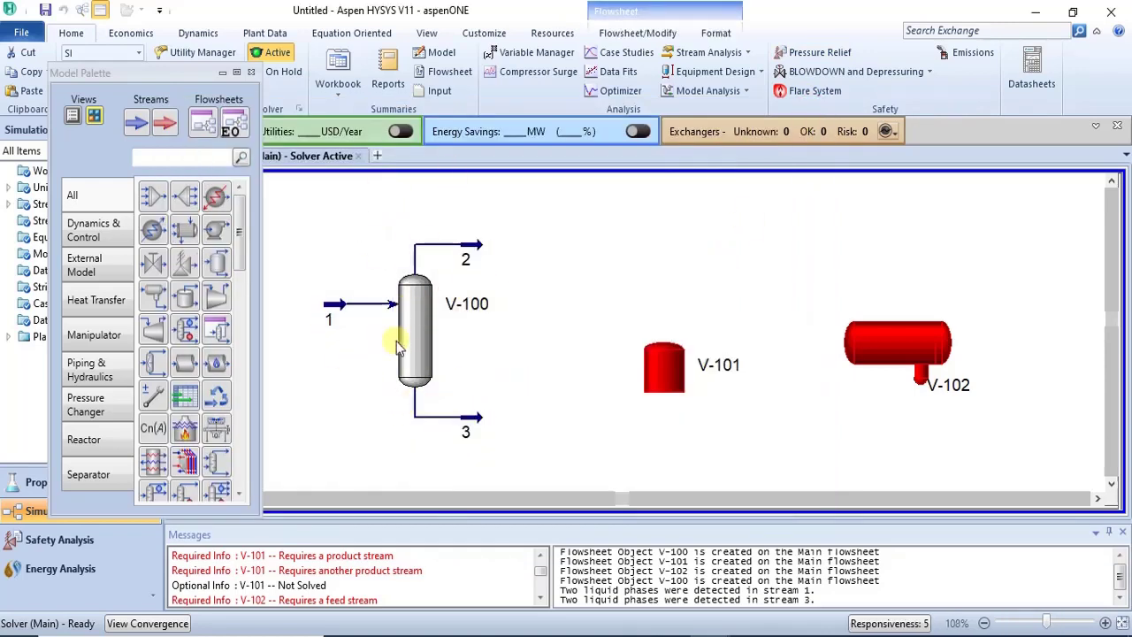
# Reopen V-100, review its reaction settings and the calculated conditions of its streams, and close the window.
pyautogui.doubleClick(412, 309)
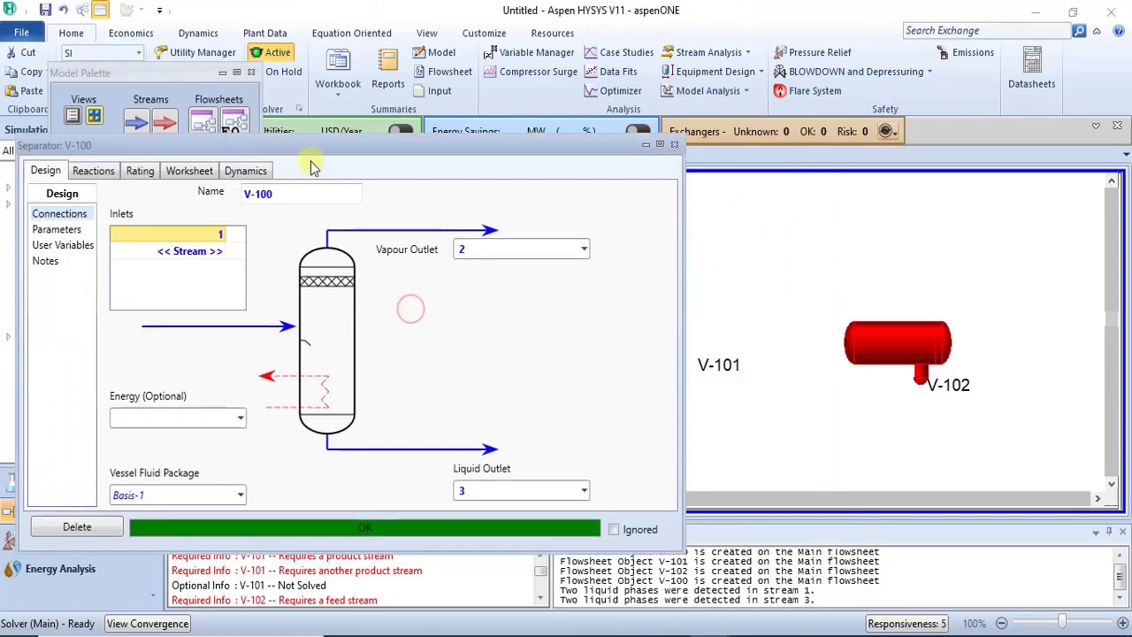
pyautogui.click(94, 171)
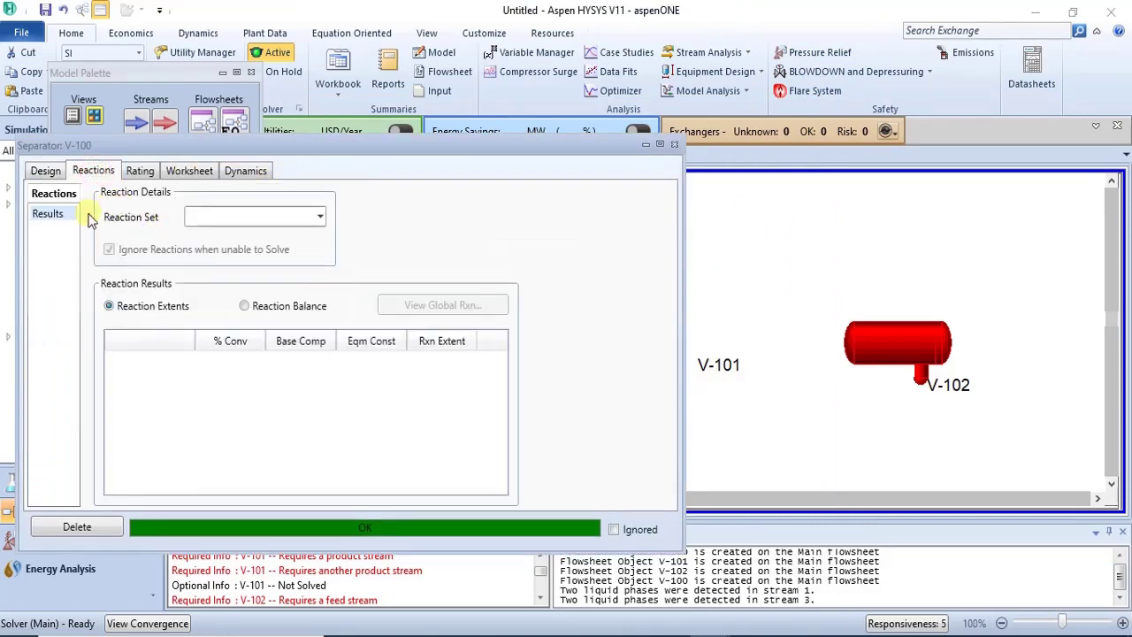
pyautogui.click(188, 170)
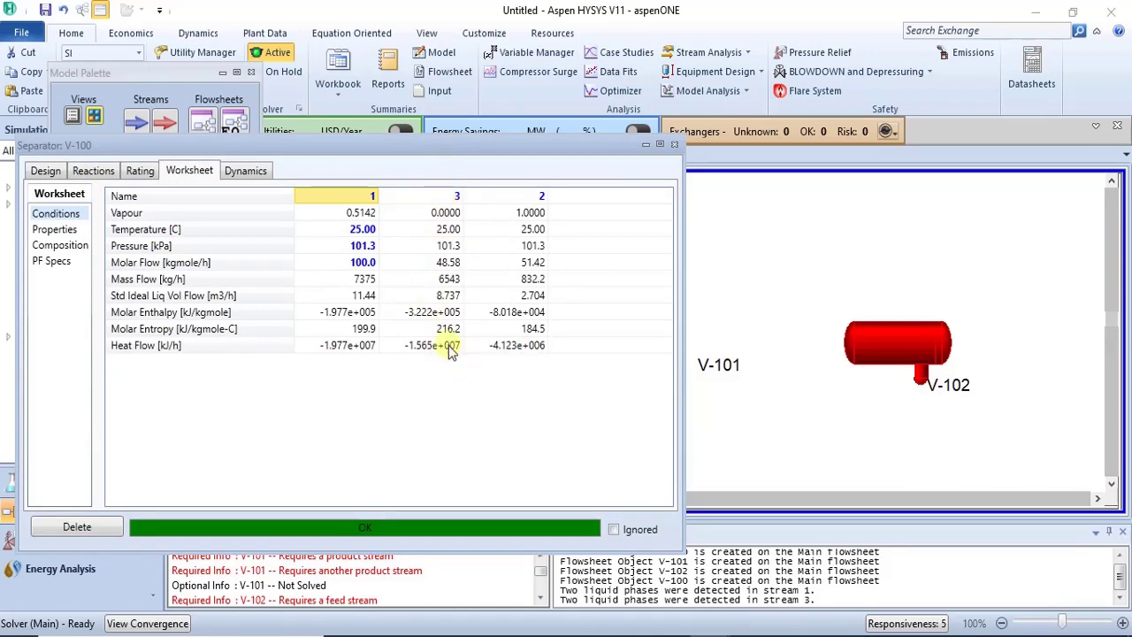
pyautogui.moveTo(455, 351)
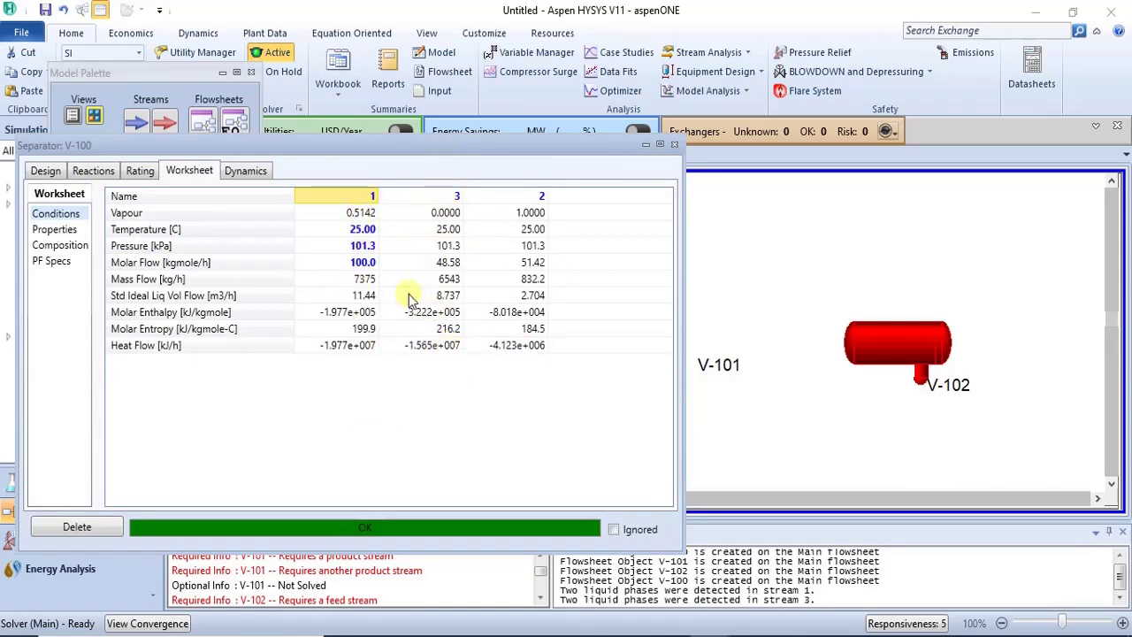
pyautogui.click(675, 146)
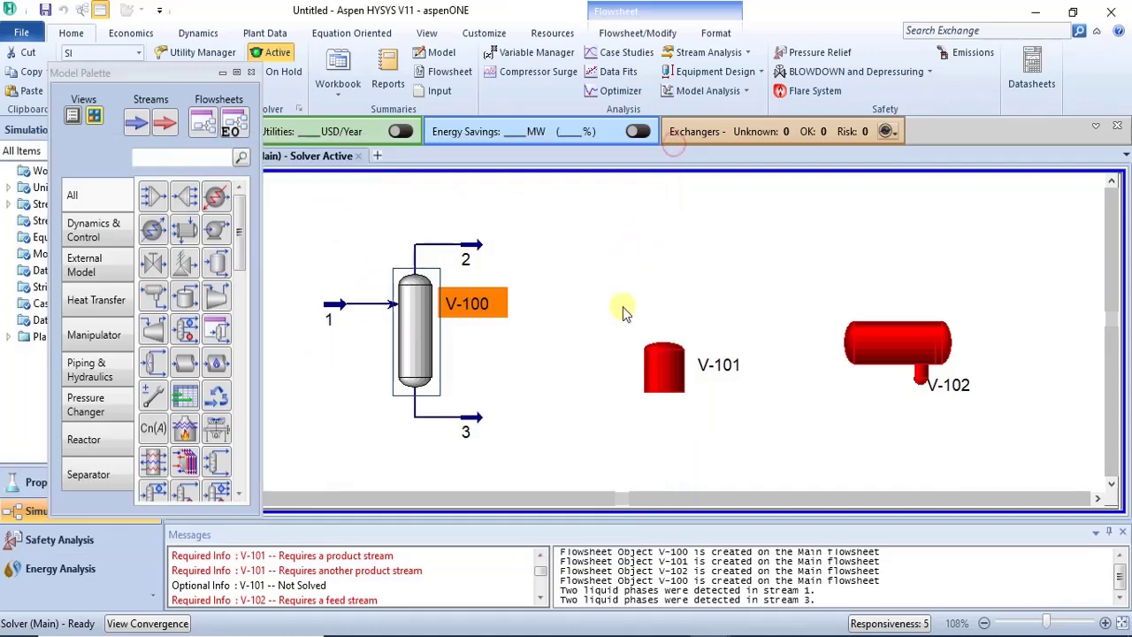
# Move the V-101 tank and the V-102 3-phase separator up on the flowsheet, roughly level with V-100.
pyautogui.click(684, 272)
pyautogui.moveTo(669, 380); pyautogui.dragTo(637, 301)
pyautogui.moveTo(876, 343); pyautogui.dragTo(869, 298)
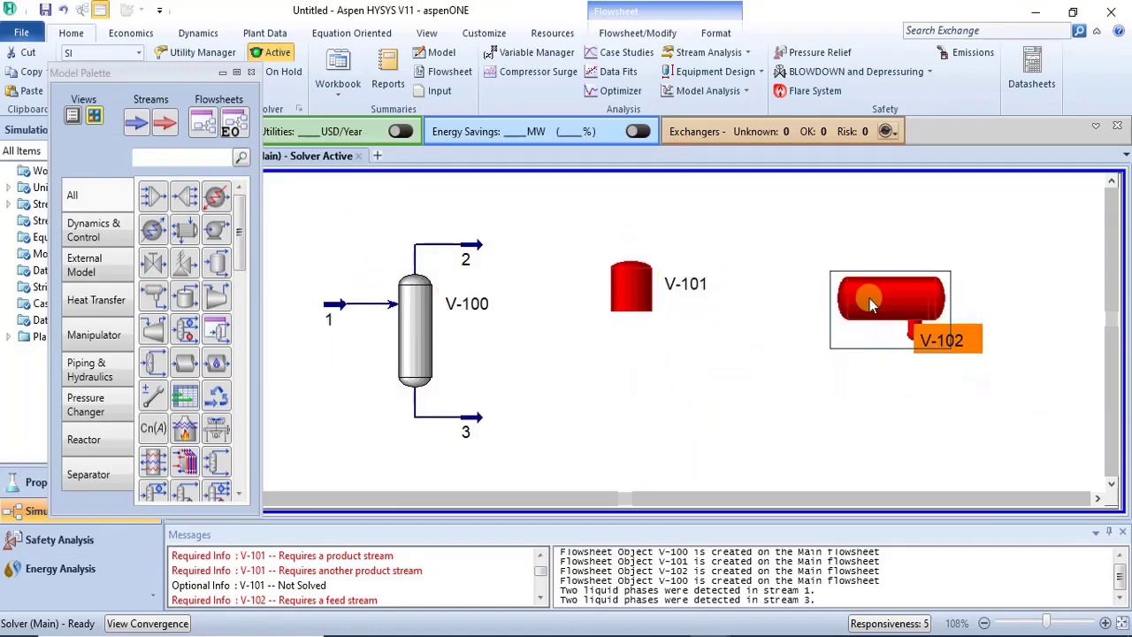
pyautogui.click(805, 367)
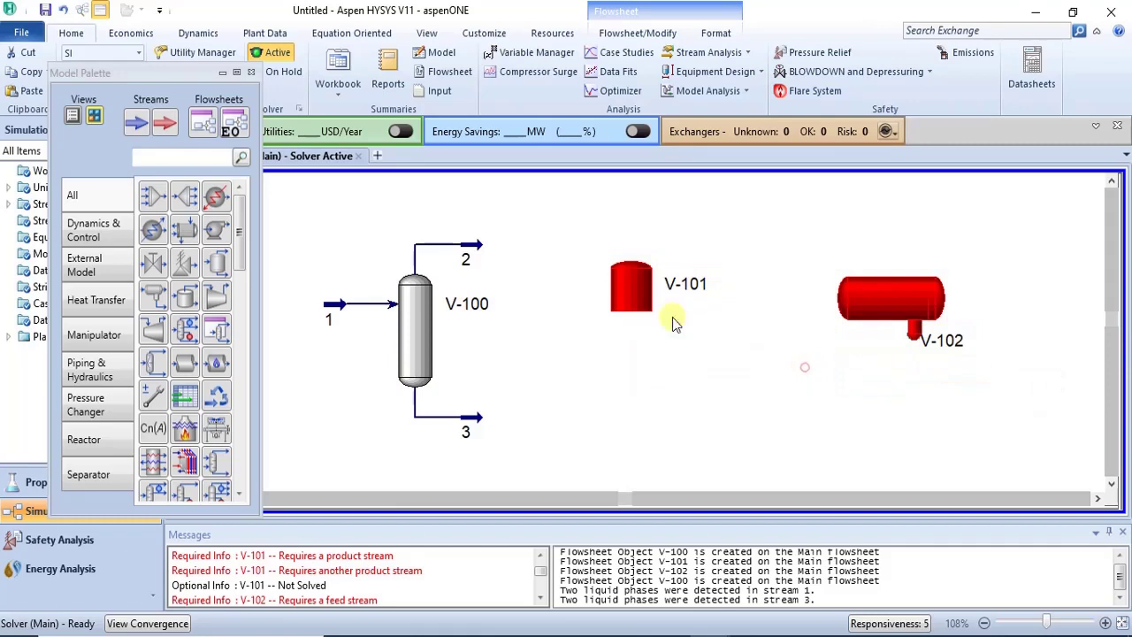
# Open the V-101 tank's connections and add a new inlet stream named 4.
pyautogui.doubleClick(631, 287)
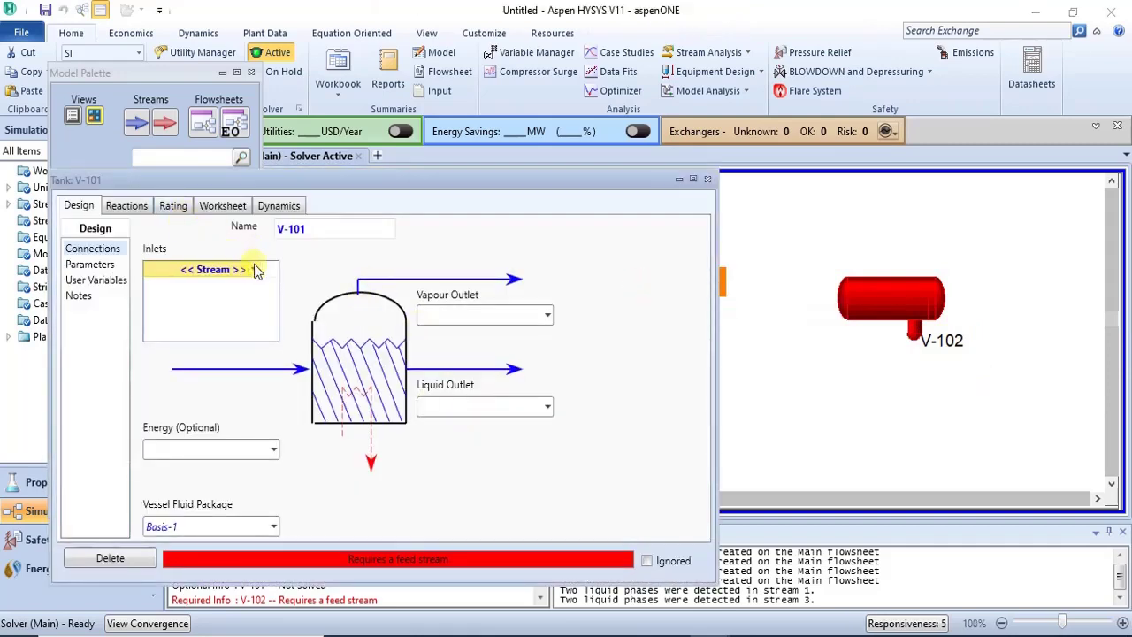
pyautogui.click(254, 270)
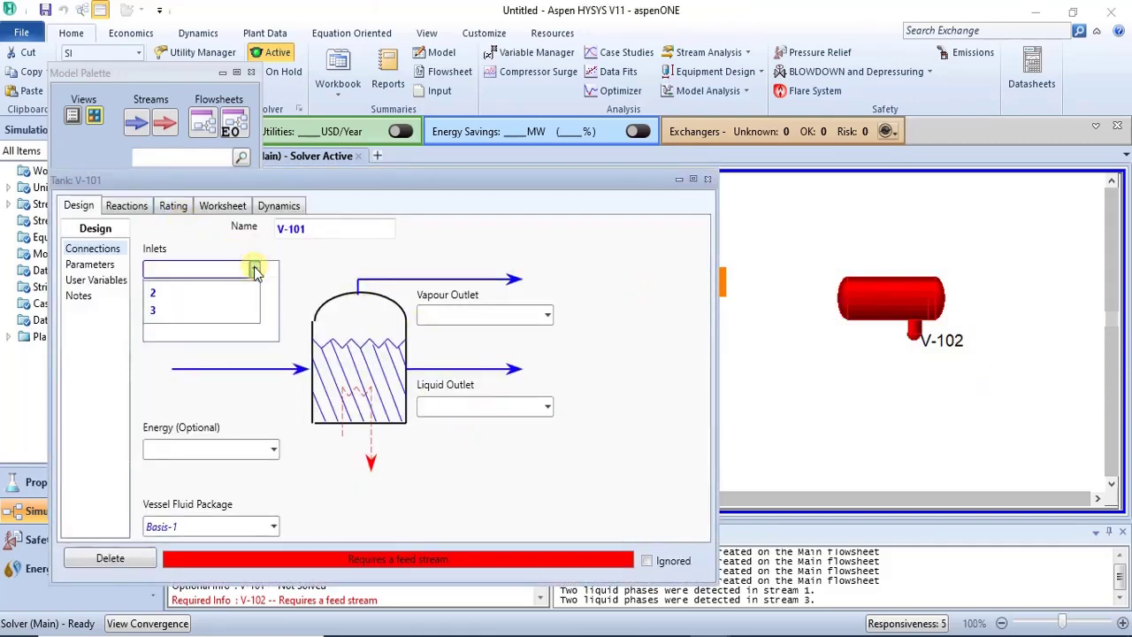
pyautogui.click(266, 175)
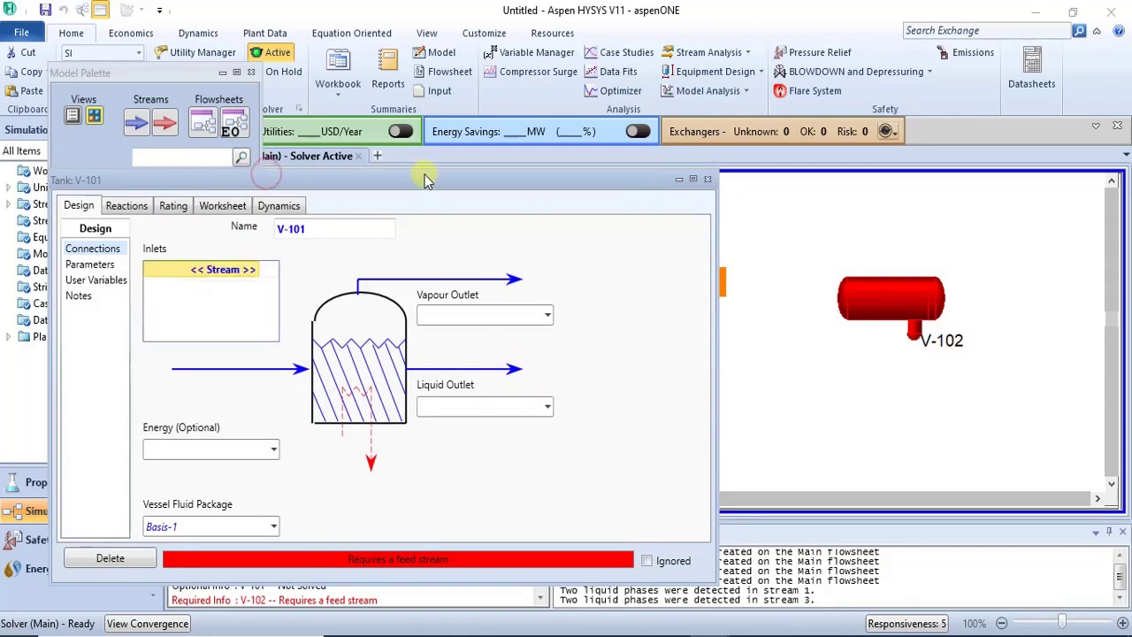
pyautogui.moveTo(425, 180); pyautogui.dragTo(589, 155)
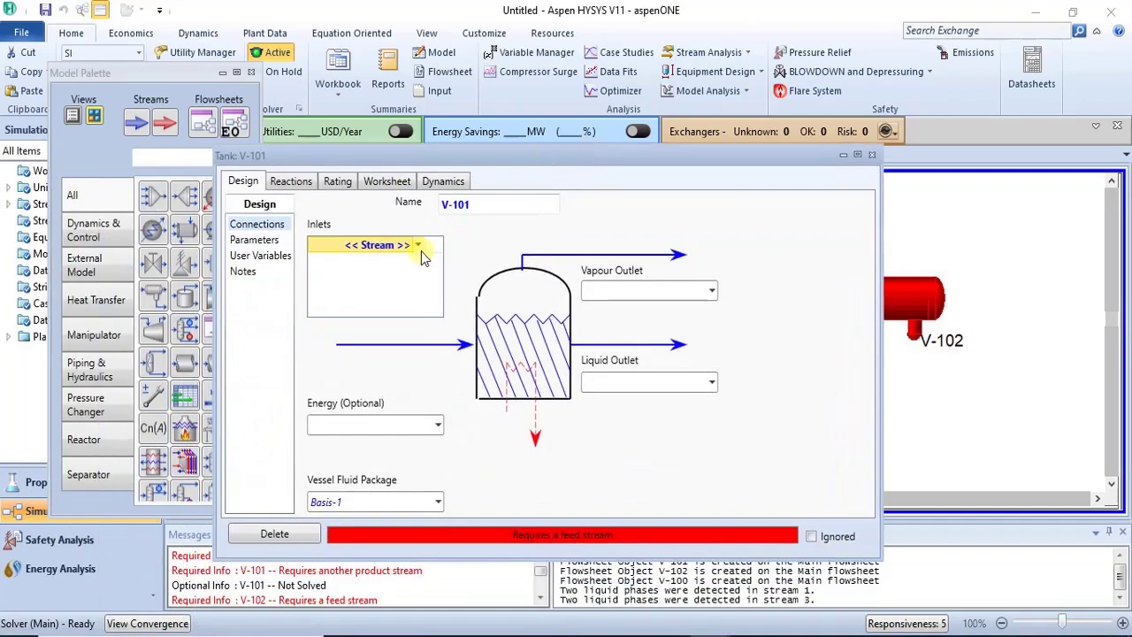
pyautogui.click(421, 251)
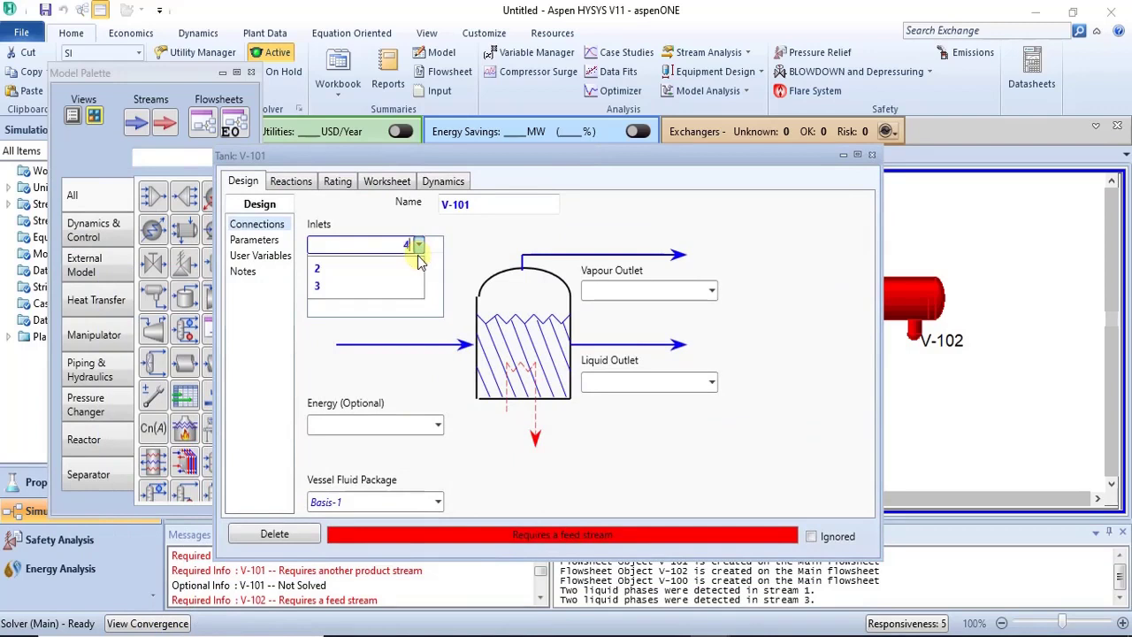
pyautogui.write('4')
pyautogui.press('Return')
# Try to assign stream 4 as the vapour outlet of V-101.
pyautogui.click(611, 292)
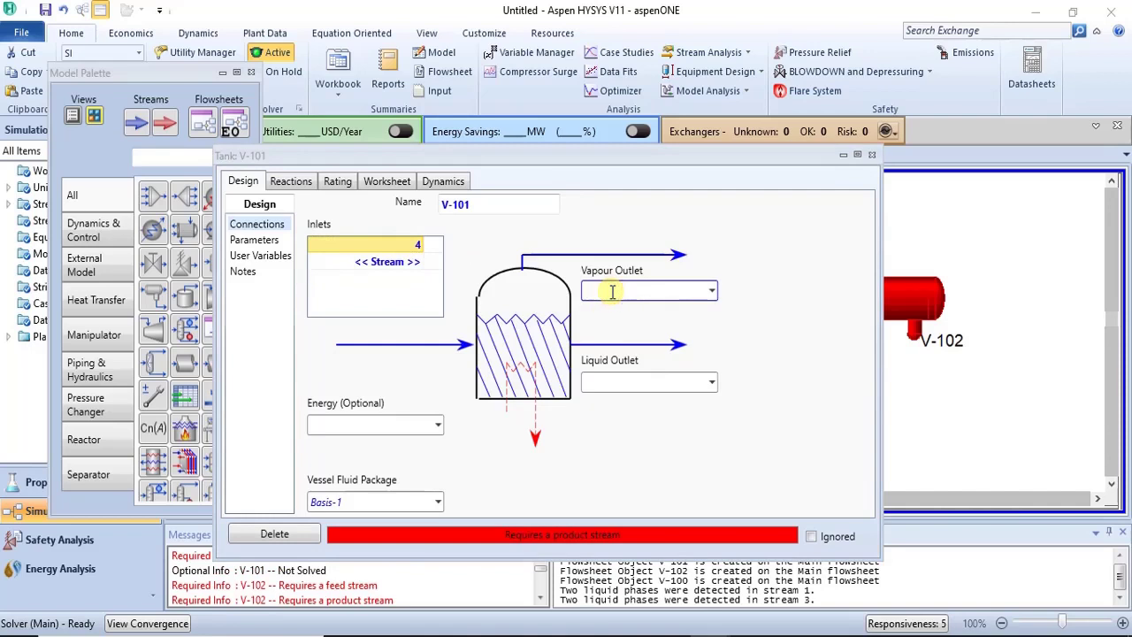
pyautogui.write('4')
pyautogui.press('Return')
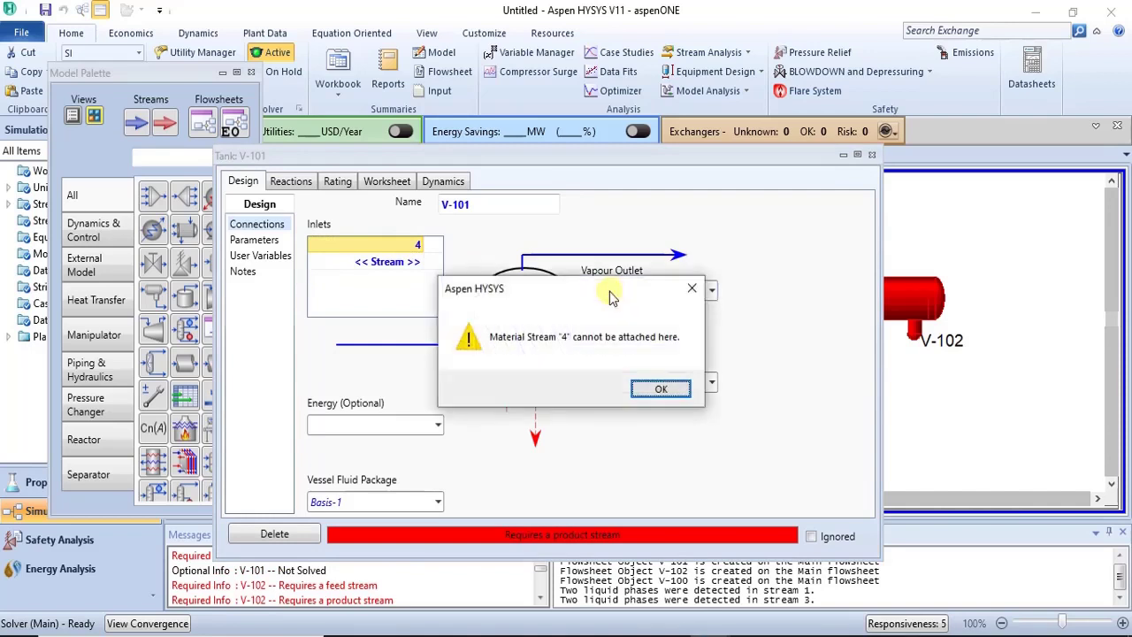
pyautogui.click(691, 288)
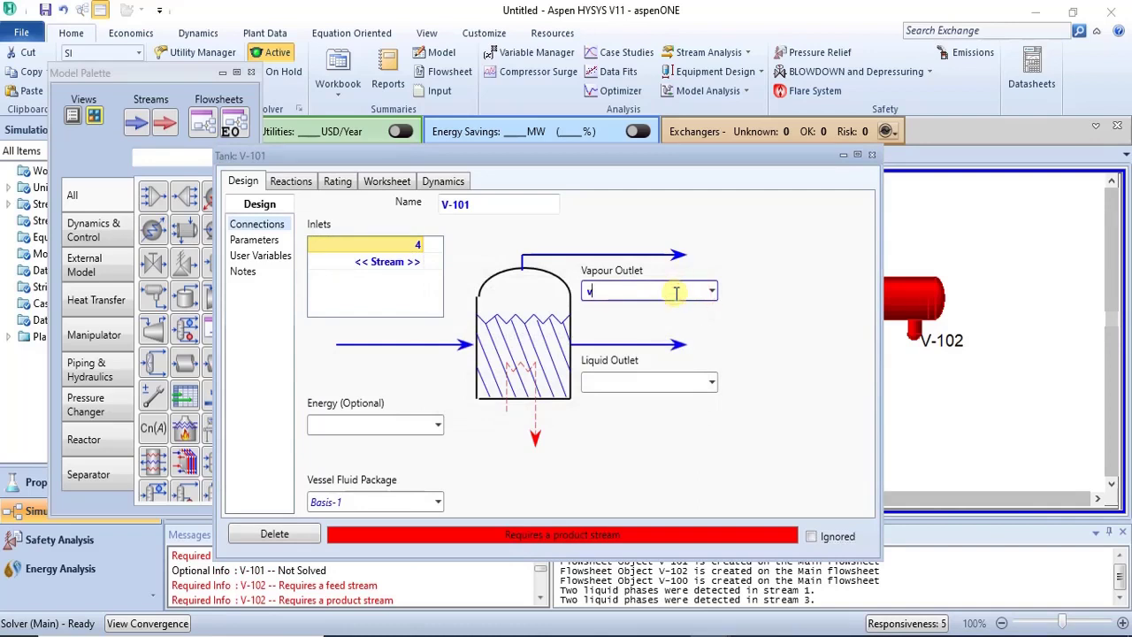
# Name the V-101 vapour outlet stream vap and the liquid outlet stream liq, and close the tank's window.
pyautogui.write('vap')
pyautogui.press('Return')
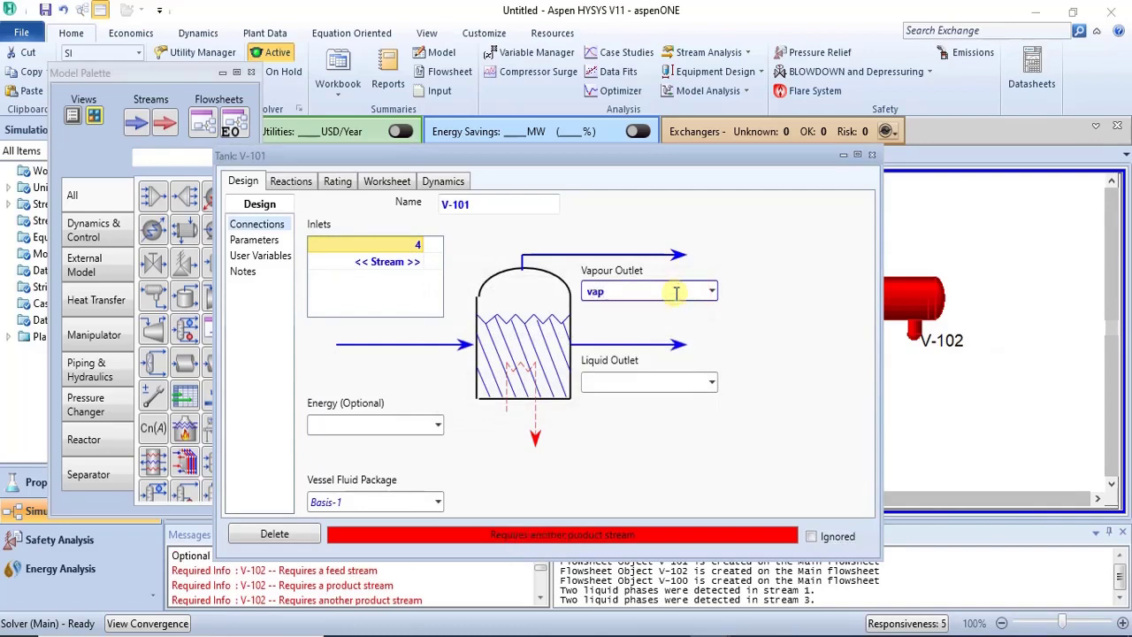
pyautogui.click(667, 380)
pyautogui.write('liq')
pyautogui.press('Return')
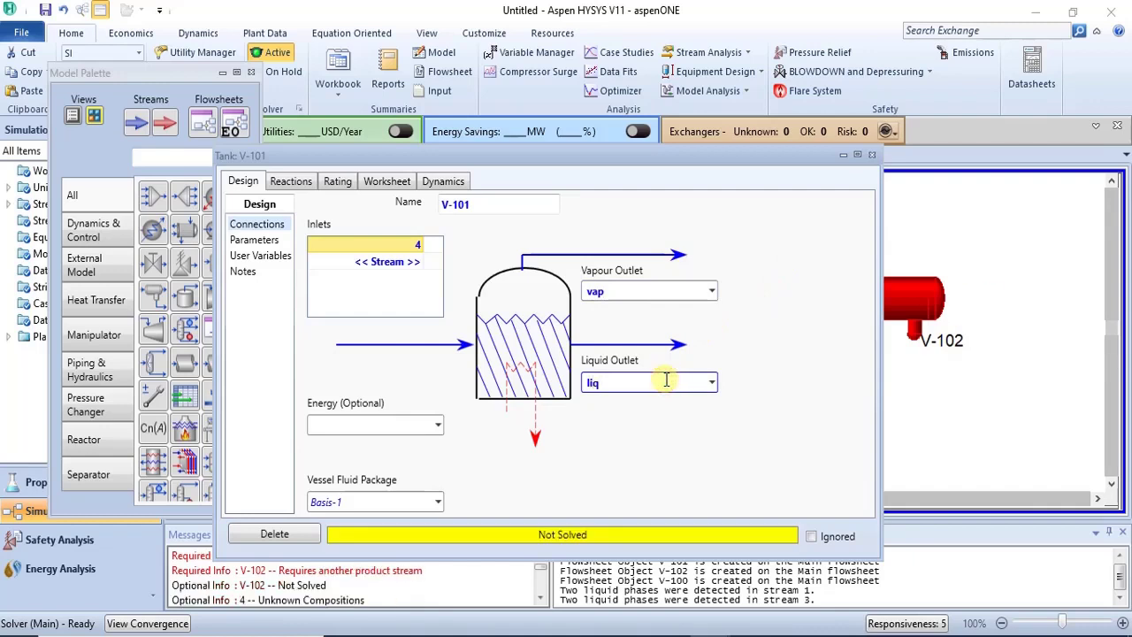
pyautogui.click(626, 482)
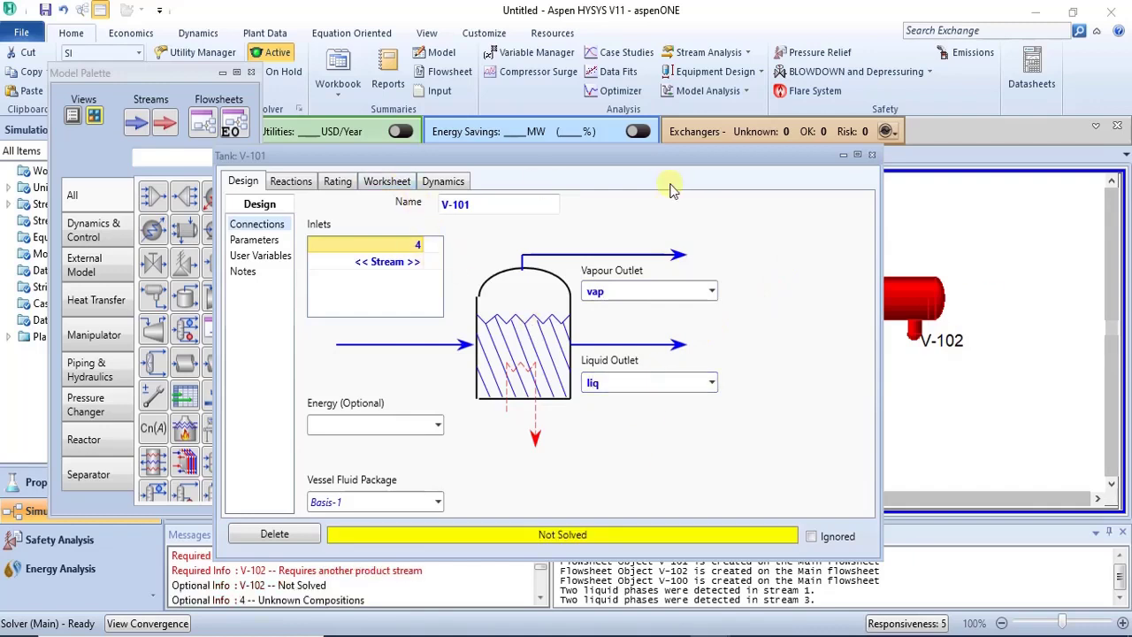
pyautogui.click(870, 157)
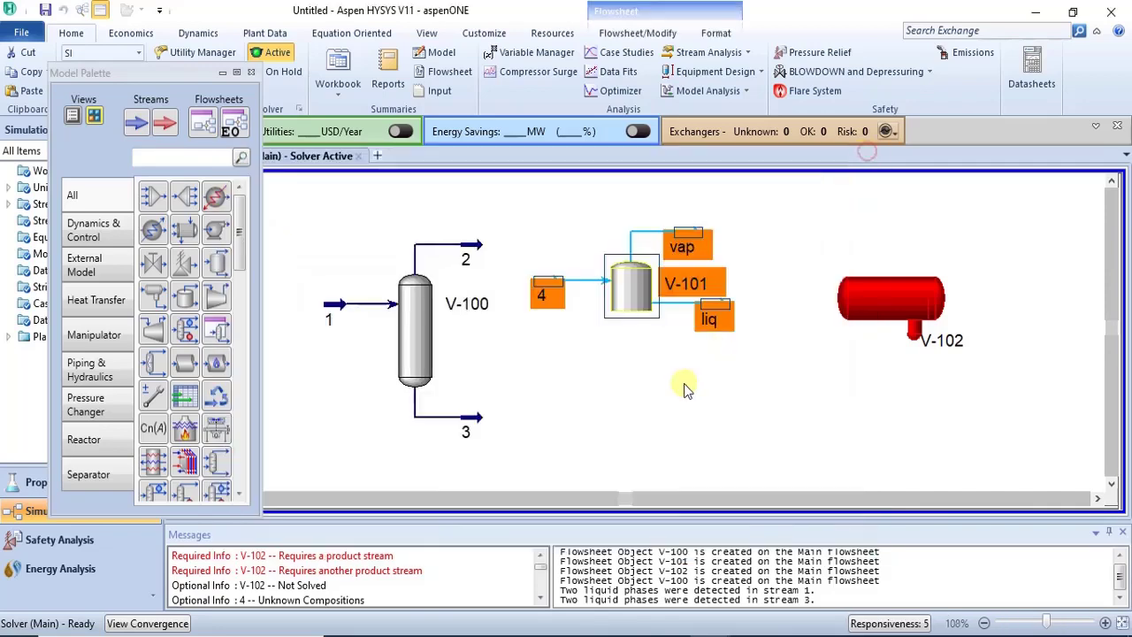
# Open the conditions of stream 4 and set its temperature to 25 C.
pyautogui.doubleClick(546, 296)
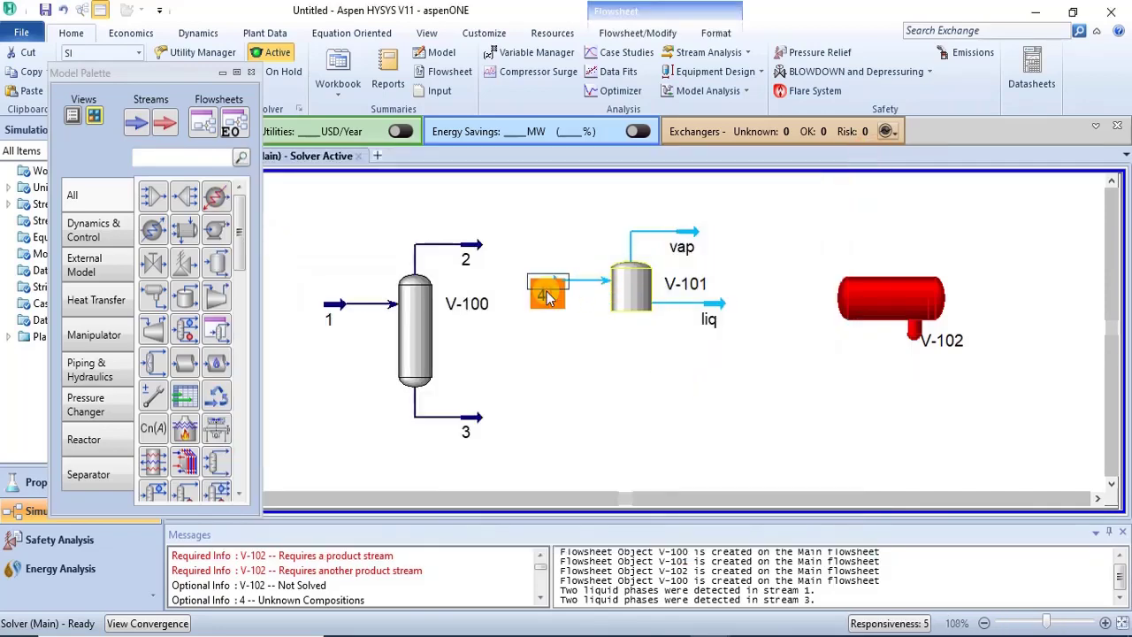
pyautogui.moveTo(460, 216); pyautogui.dragTo(525, 168)
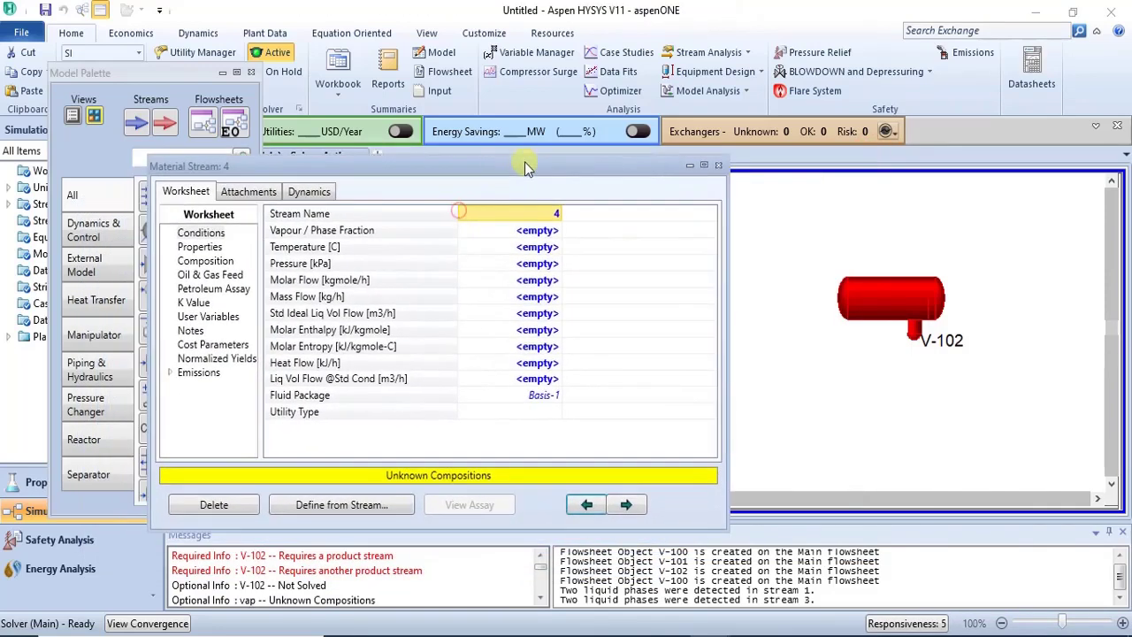
pyautogui.click(542, 248)
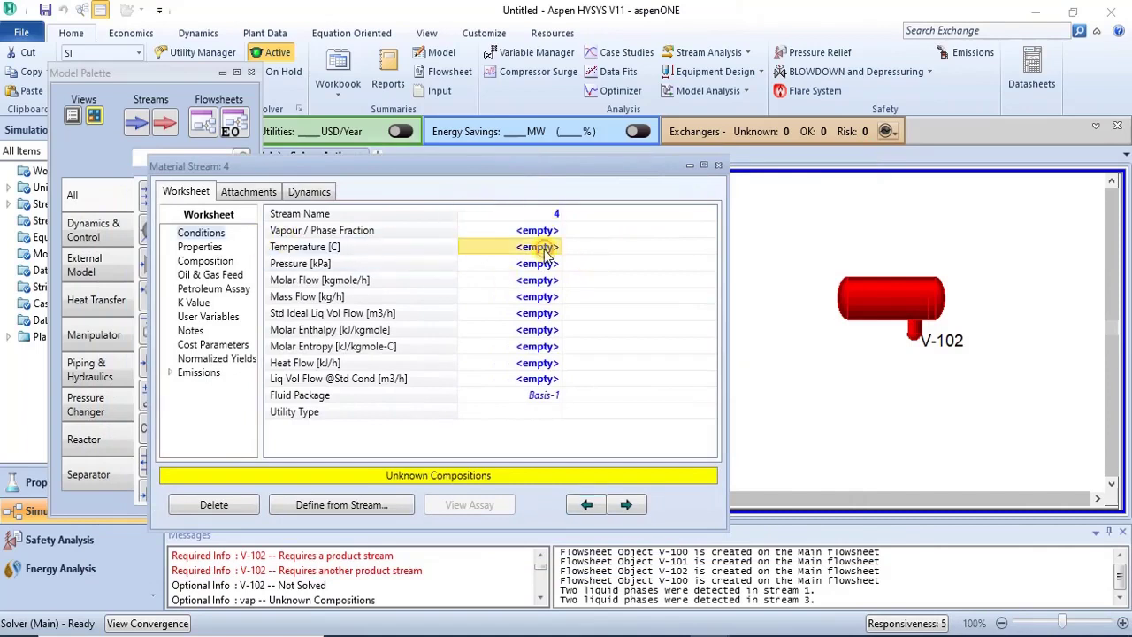
pyautogui.write('2')
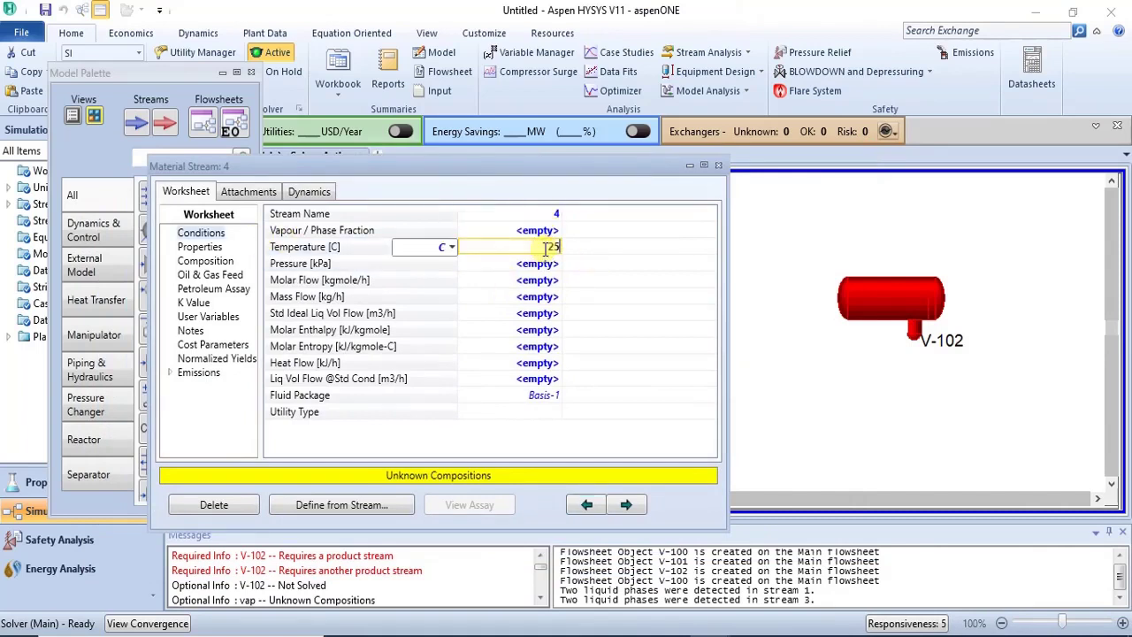
pyautogui.write('5')
pyautogui.press('Return')
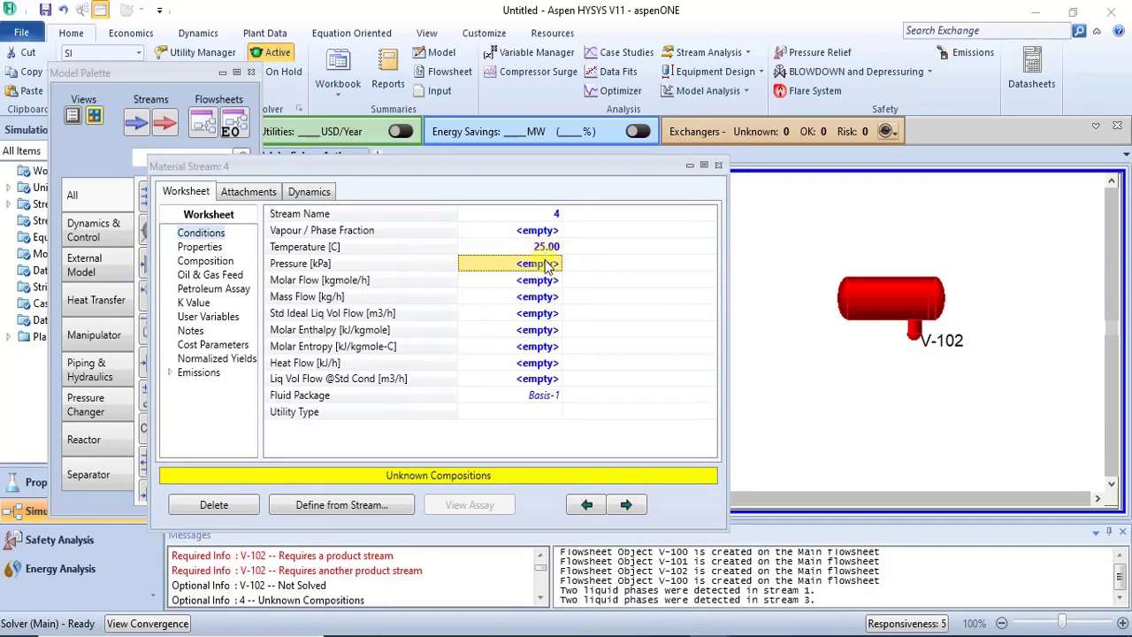
# Set the pressure of stream 4 to 1 atm and its molar flow to 100 kgmole/h.
pyautogui.write('1')
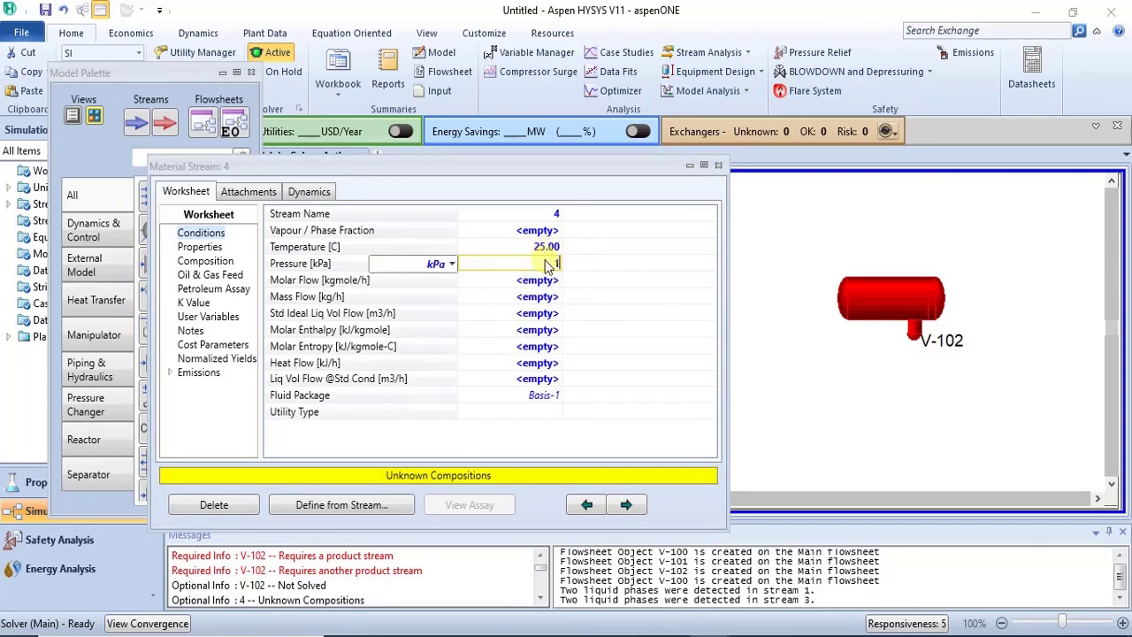
pyautogui.click(452, 266)
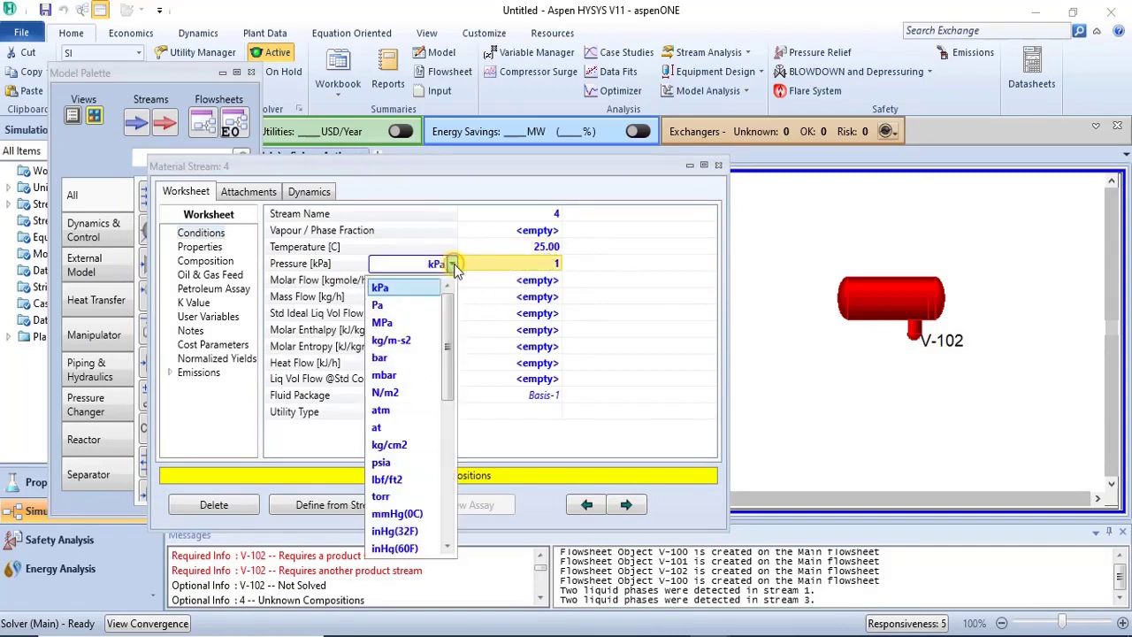
pyautogui.click(412, 412)
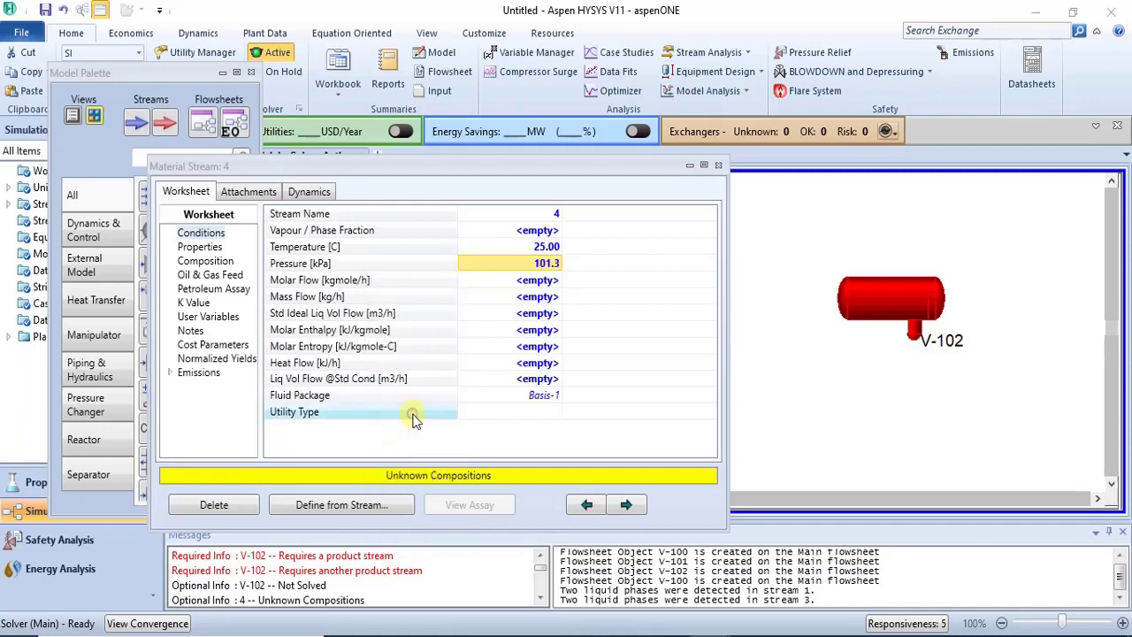
pyautogui.click(539, 280)
pyautogui.click(554, 281)
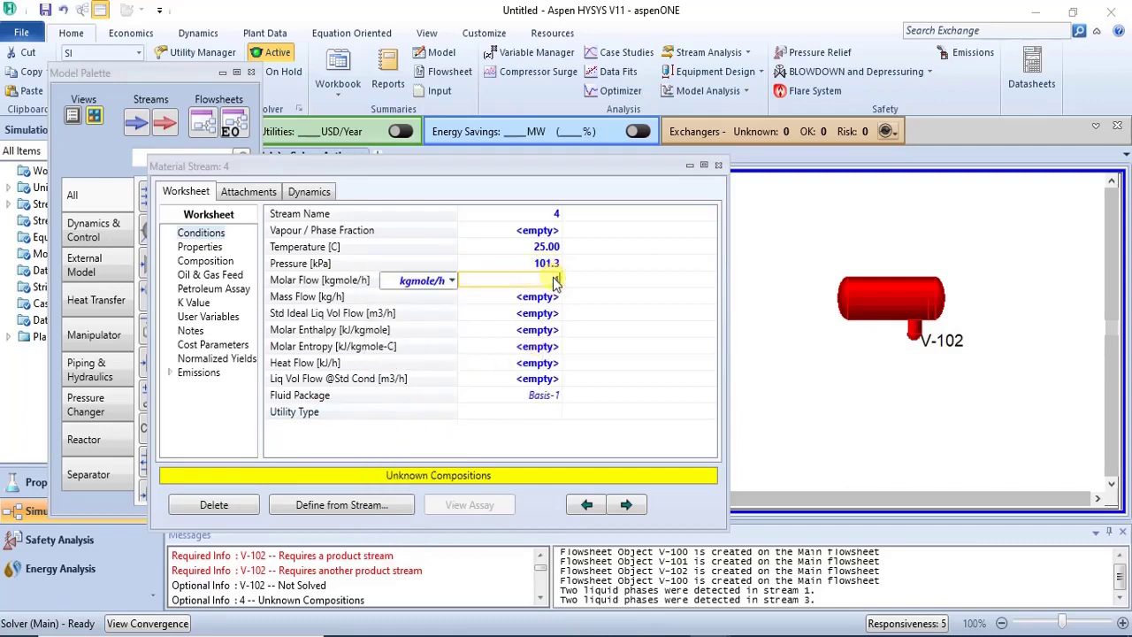
pyautogui.press('Return')
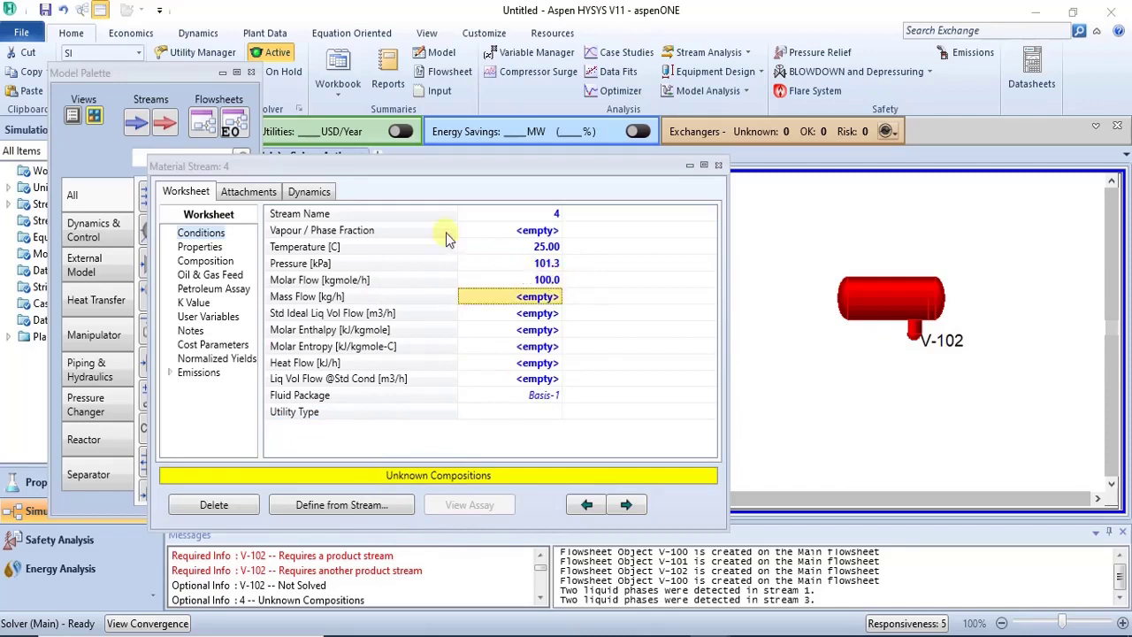
# Enter mole fractions of 0.1 for Methane and 0.4 for n-C12 in the composition of stream 4.
pyautogui.click(217, 262)
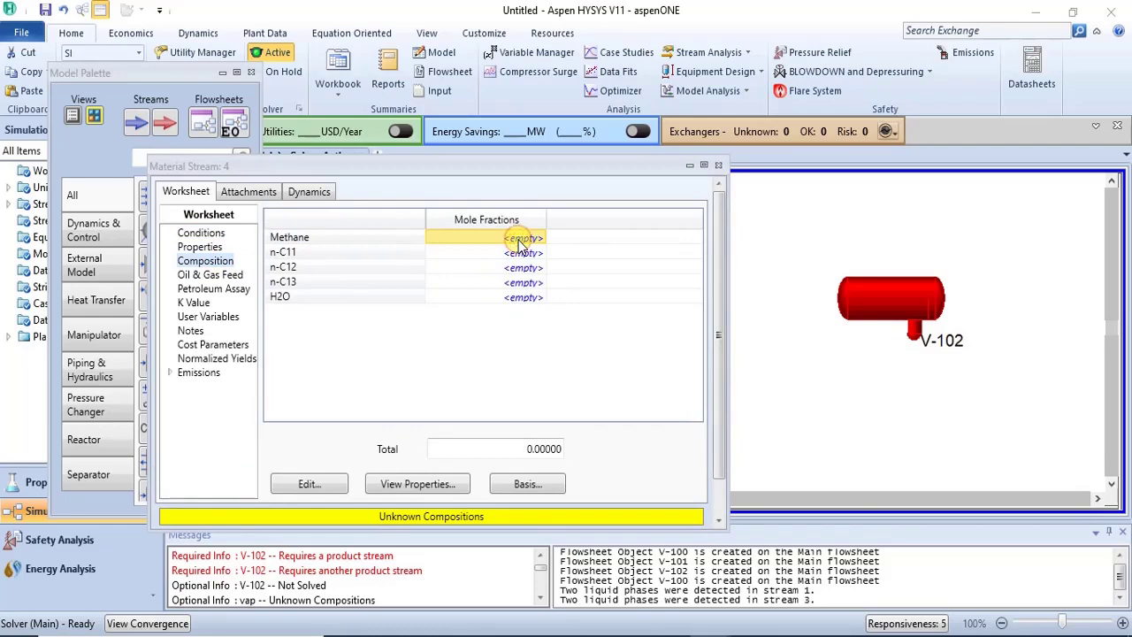
pyautogui.write('0')
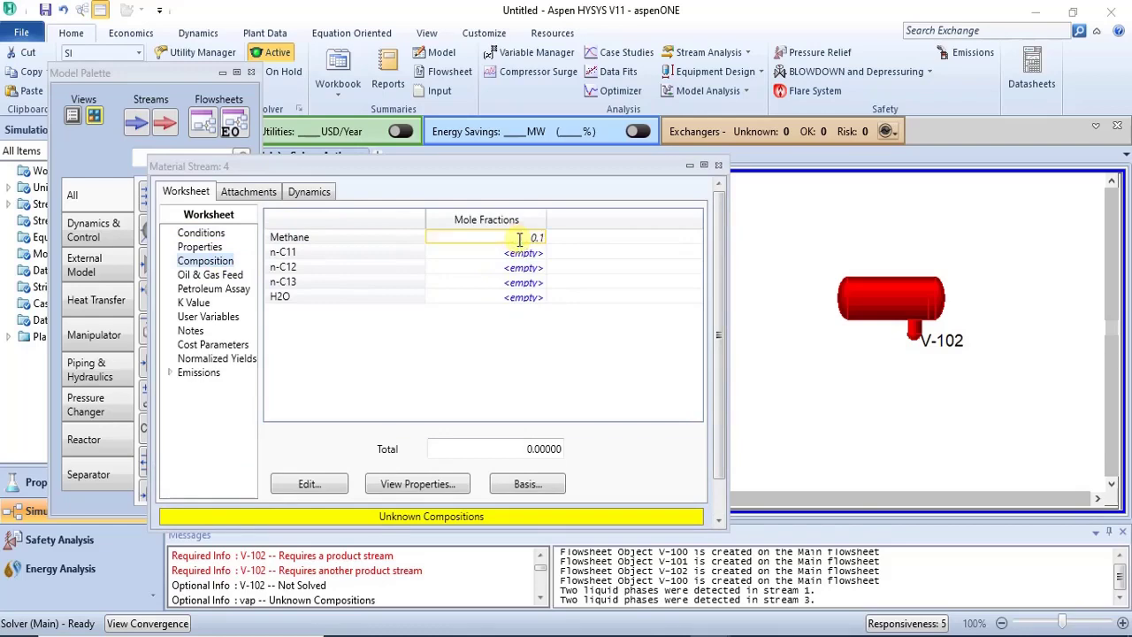
pyautogui.write('.1')
pyautogui.press('Return')
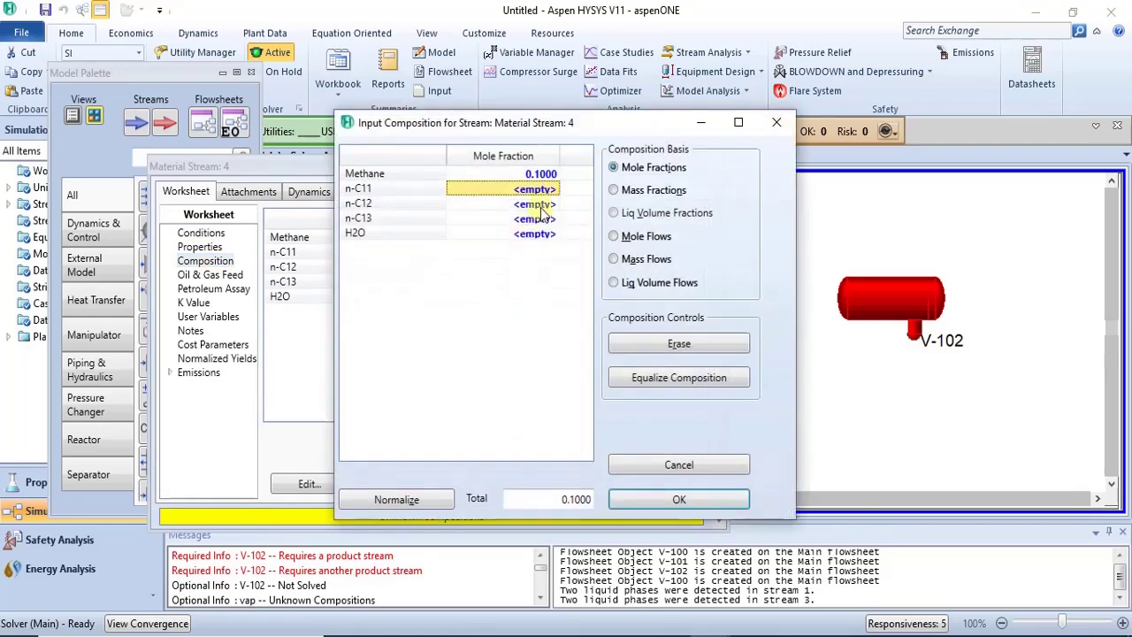
pyautogui.click(541, 207)
pyautogui.write('0.4')
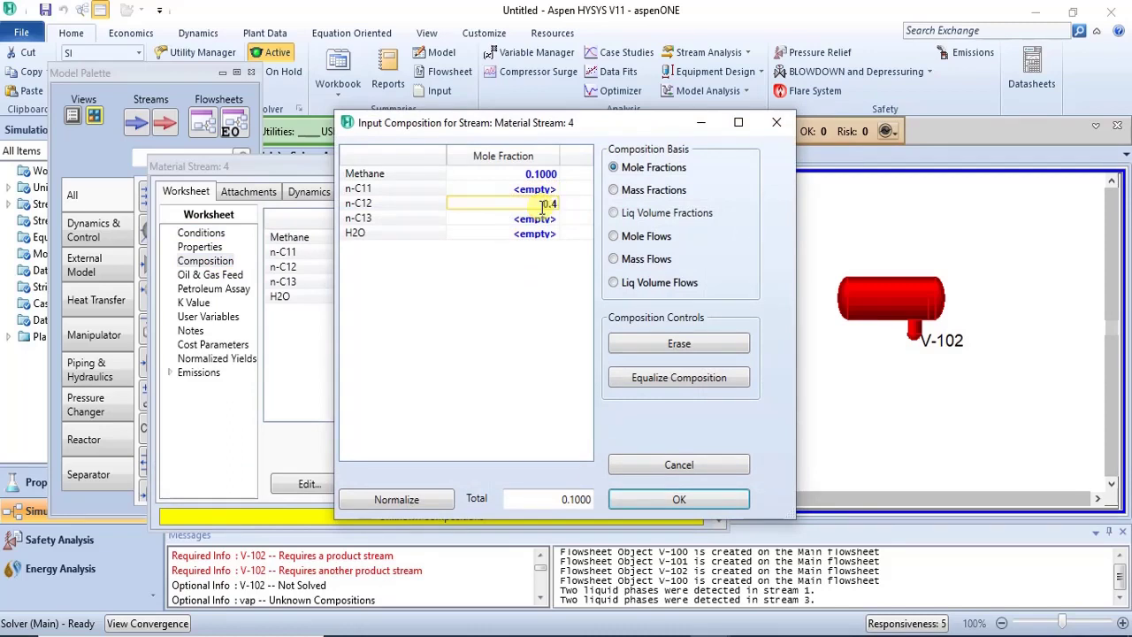
pyautogui.press('Return')
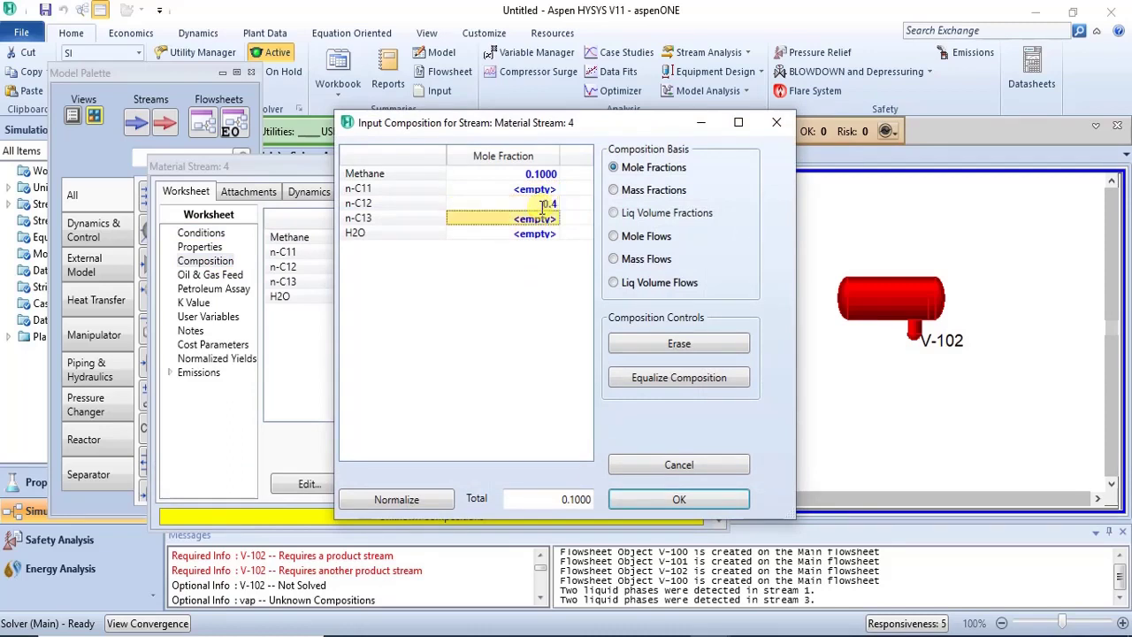
# Set the H2O mole fraction of stream 4 to 0.5, accept the composition and close the stream window.
pyautogui.click(543, 234)
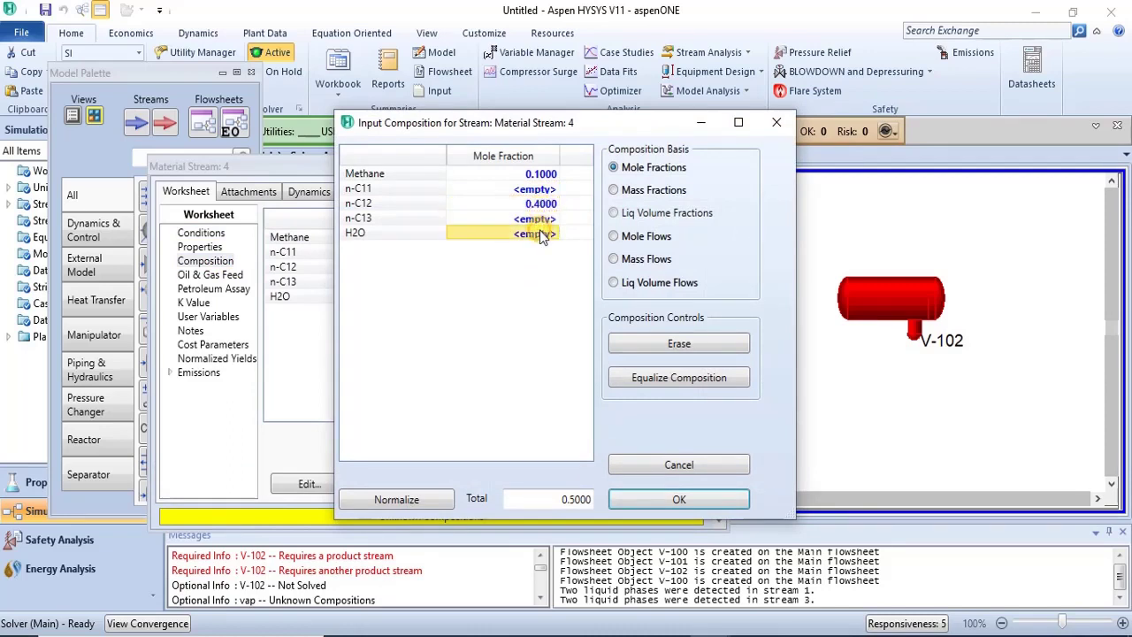
pyautogui.write('0.5')
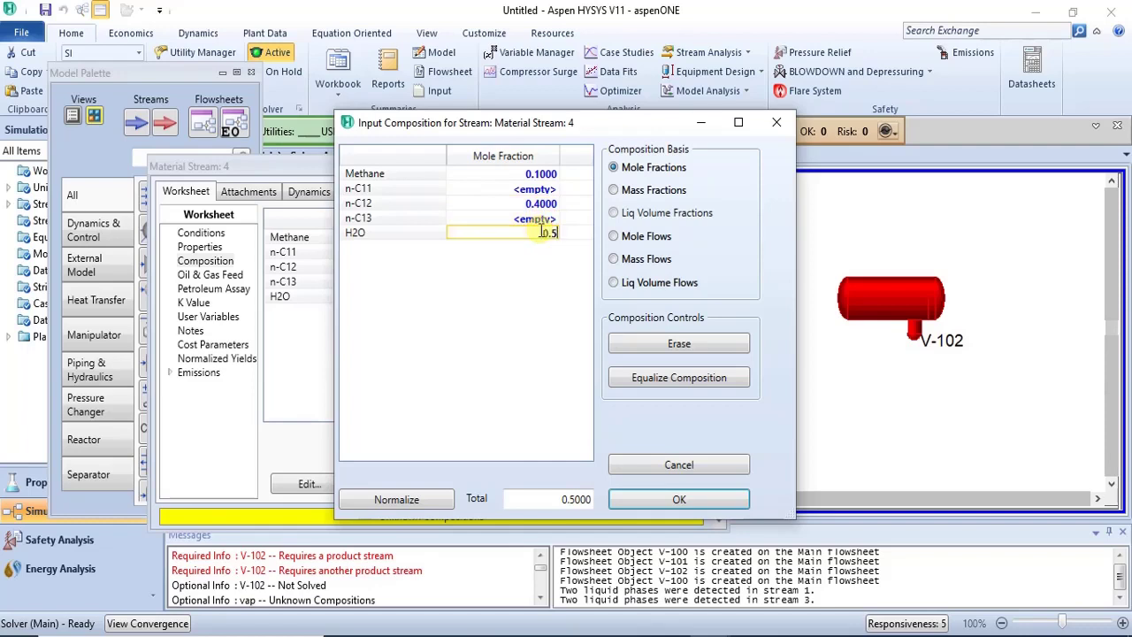
pyautogui.press('Return')
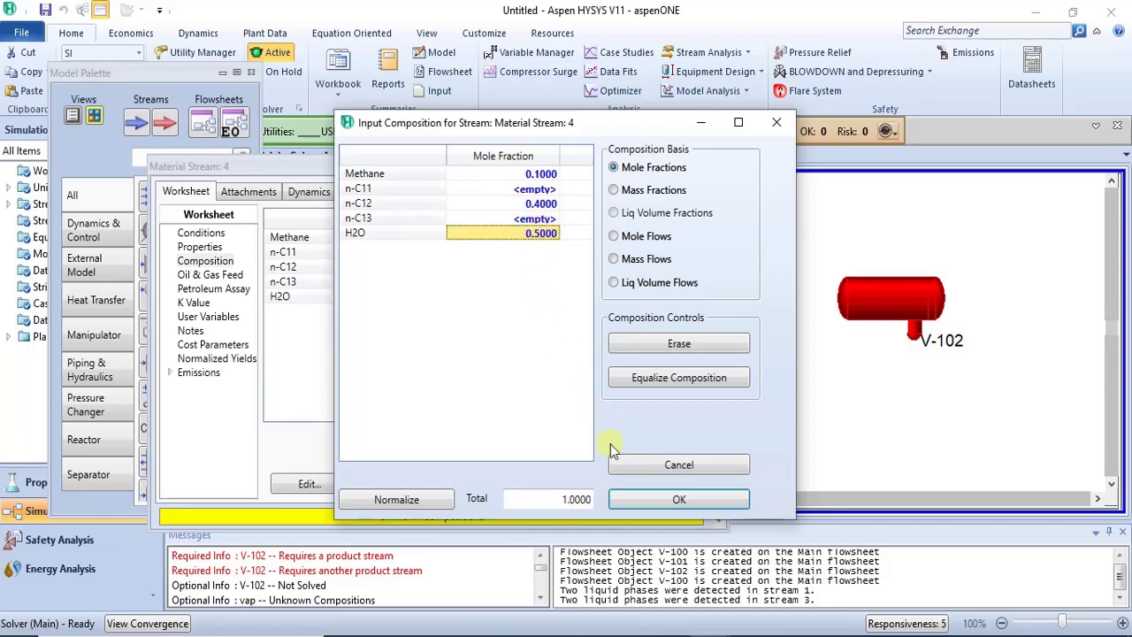
pyautogui.click(643, 500)
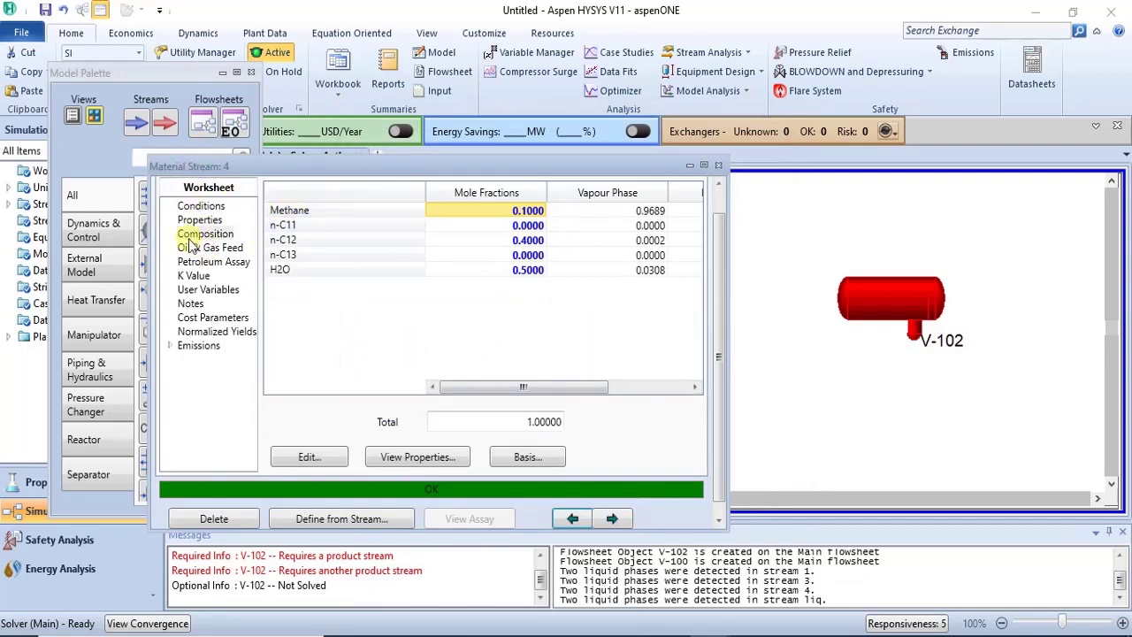
pyautogui.click(718, 166)
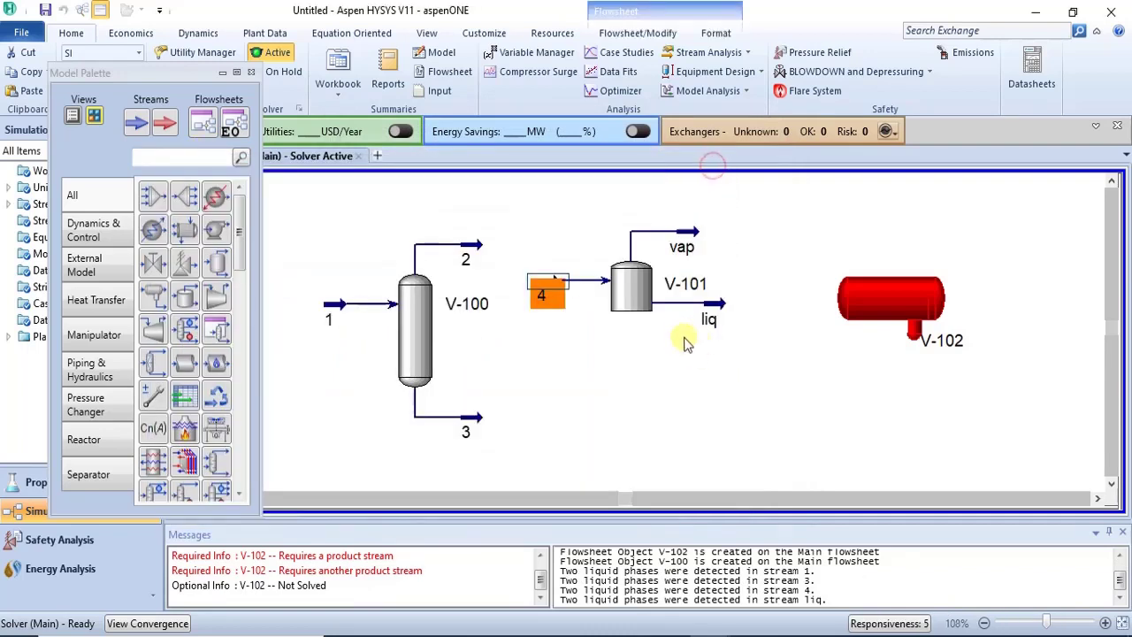
# Review the worksheet conditions of tank V-101's streams 4, liq and vap, and close the tank window.
pyautogui.doubleClick(621, 291)
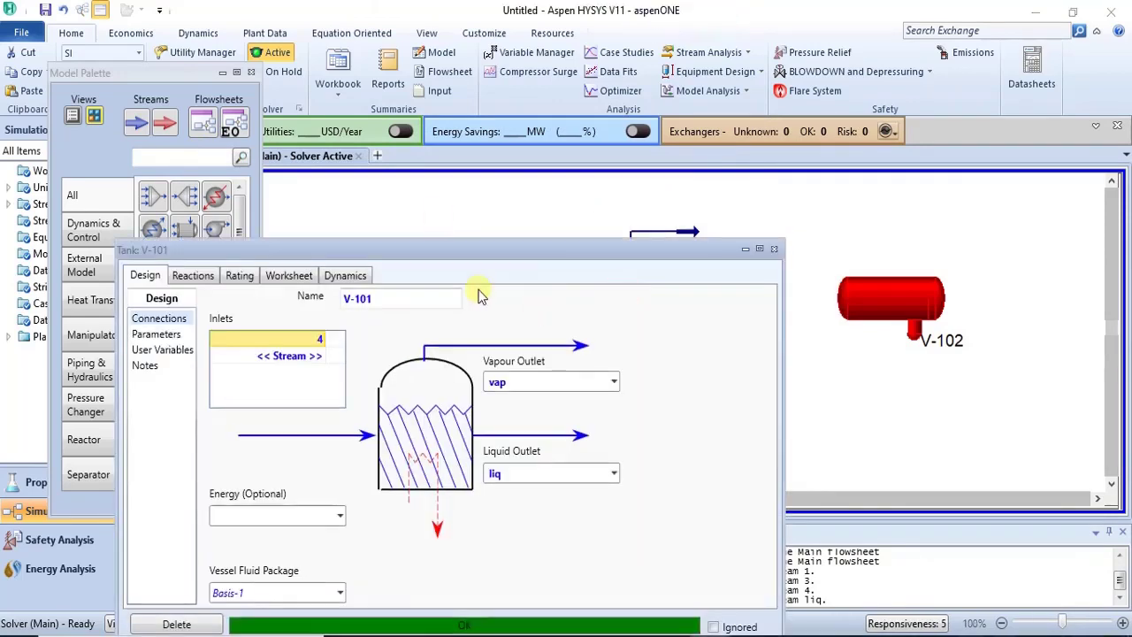
pyautogui.click(311, 184)
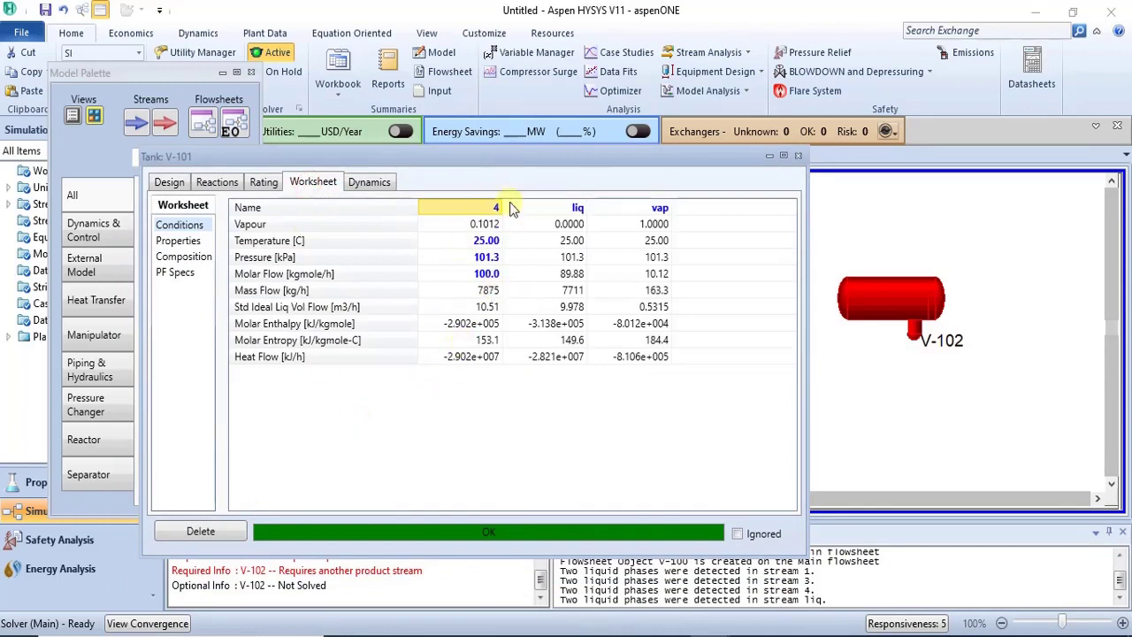
pyautogui.click(797, 157)
pyautogui.moveTo(633, 289)
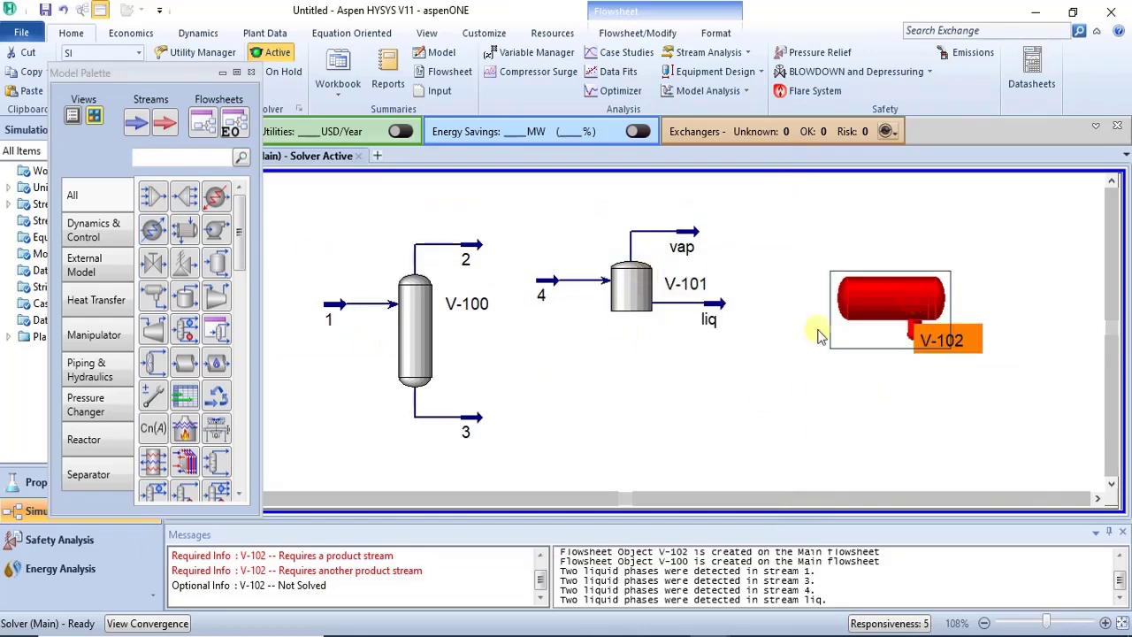
# Open 3-phase separator V-102 and name its vapour outlet gas, light liquid outlet ll and heavy liquid outlet hl.
pyautogui.doubleClick(819, 336)
pyautogui.moveTo(516, 144); pyautogui.dragTo(561, 119)
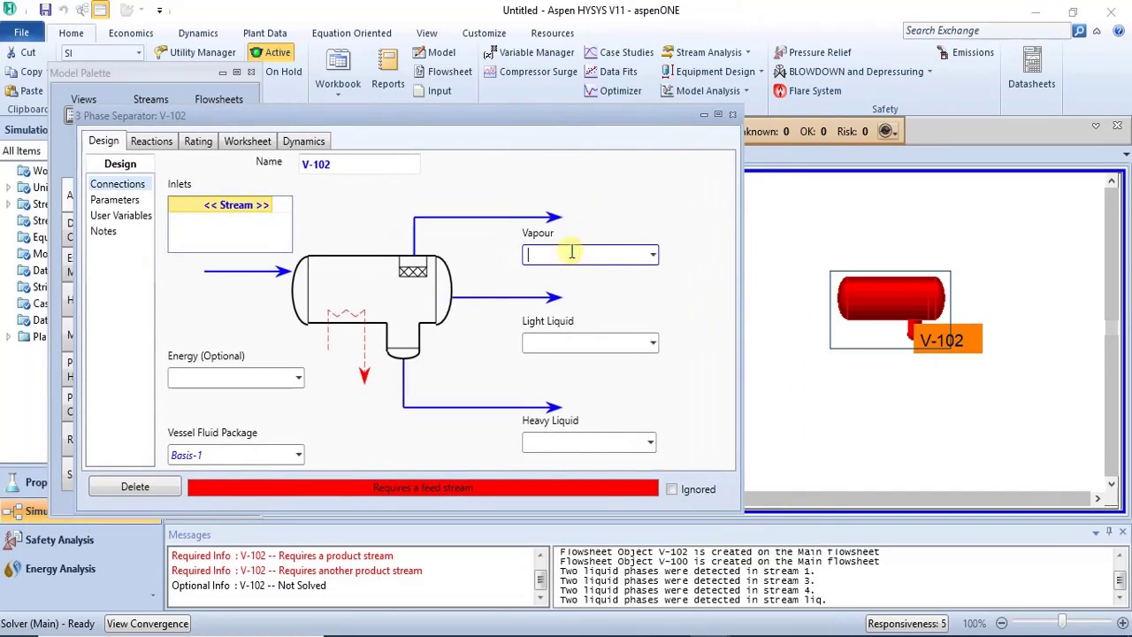
pyautogui.press('Return')
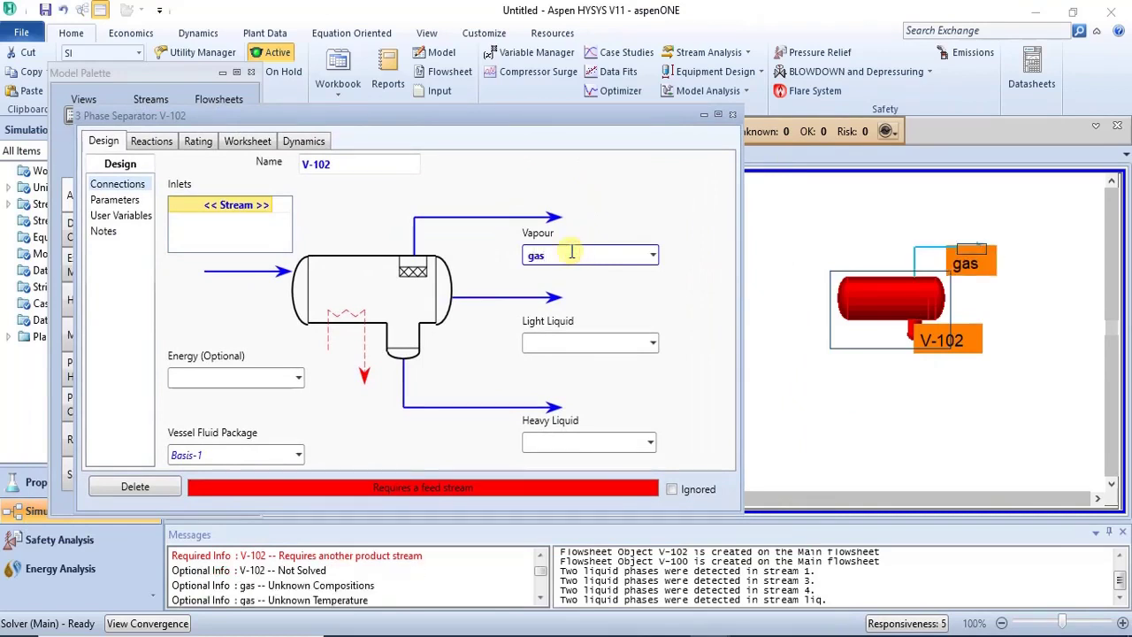
pyautogui.click(574, 345)
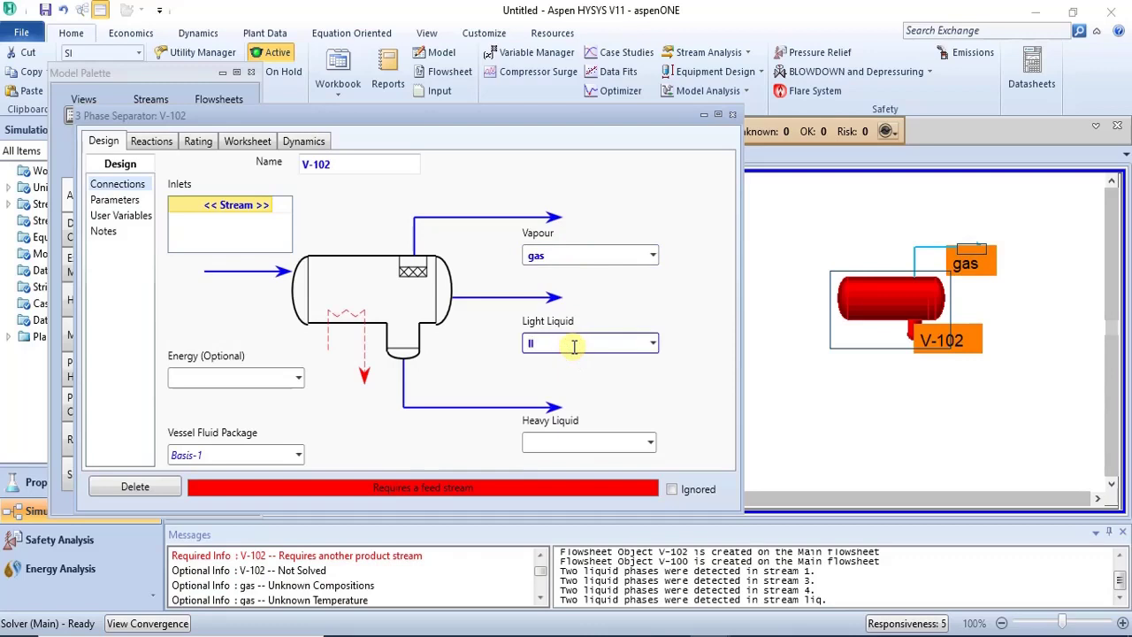
pyautogui.write('ll')
pyautogui.press('Return')
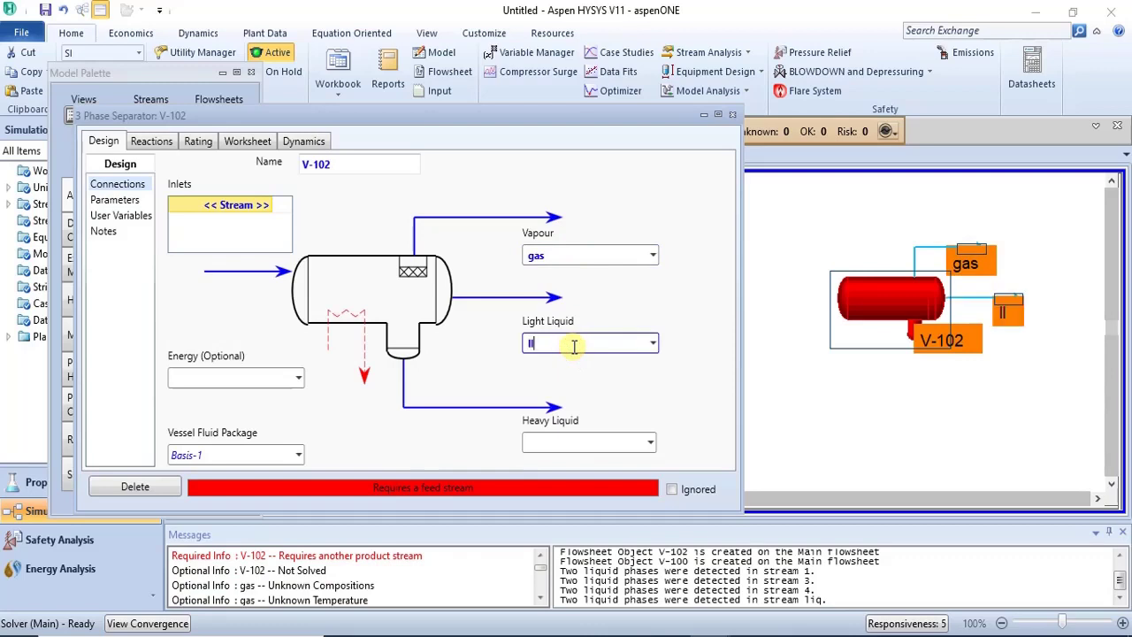
pyautogui.click(617, 441)
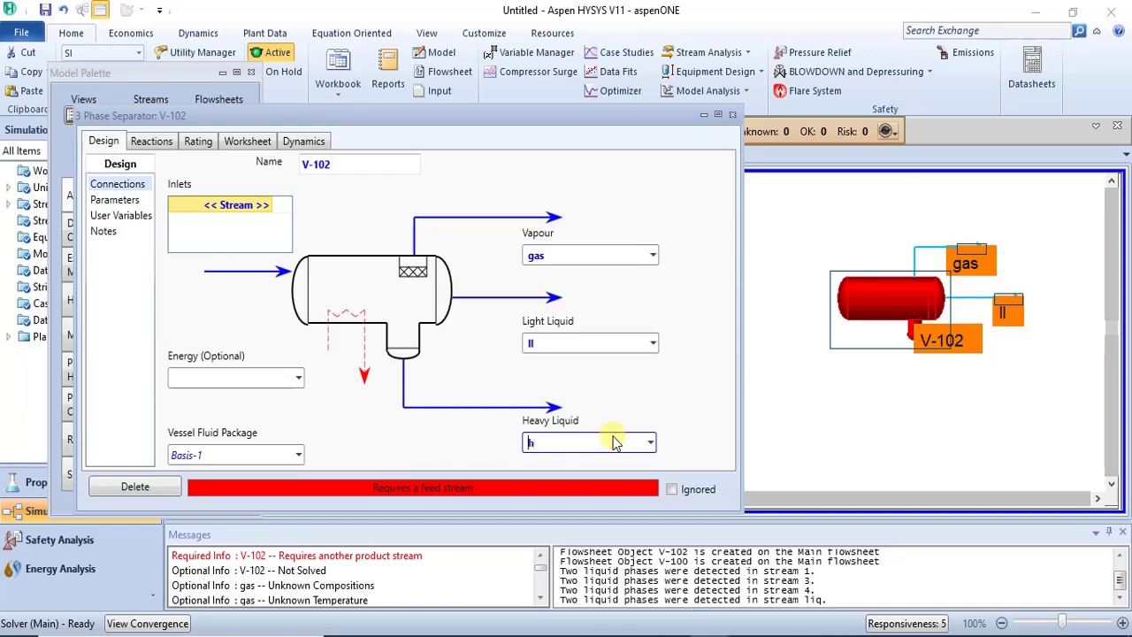
pyautogui.write('hl')
pyautogui.press('Return')
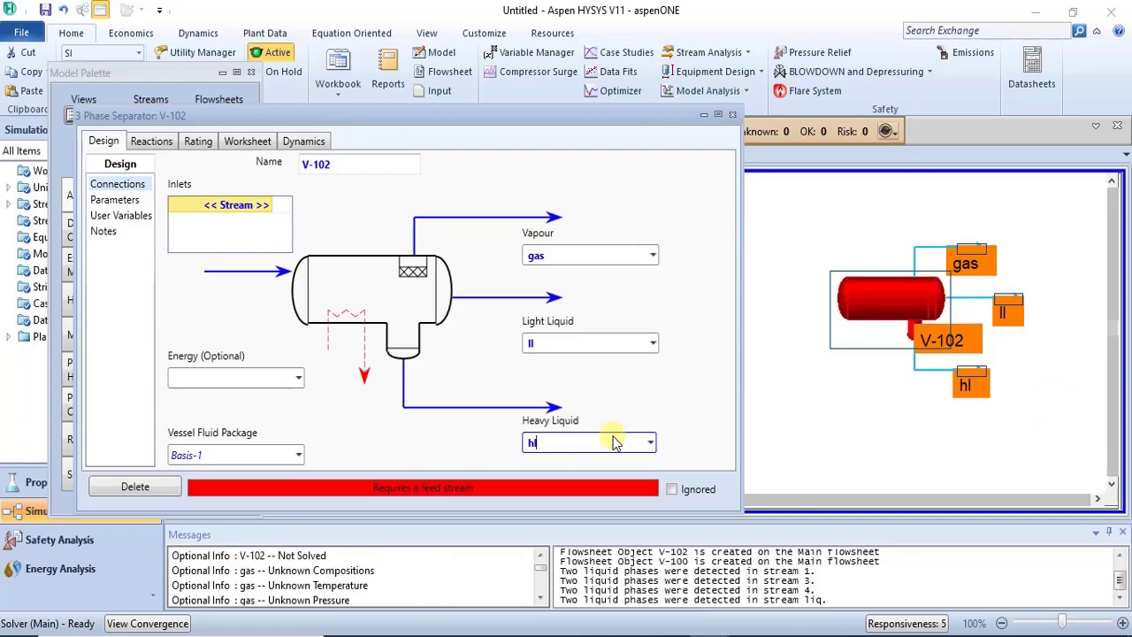
# Add an inlet stream named feed to V-102 and close the separator window.
pyautogui.click(268, 205)
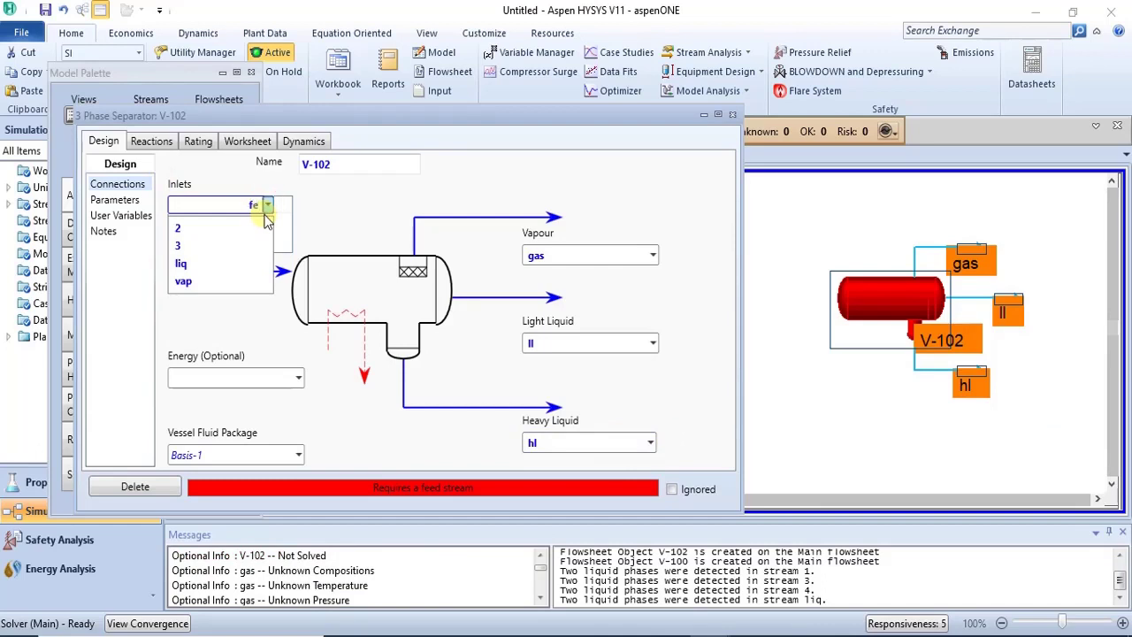
pyautogui.press('Return')
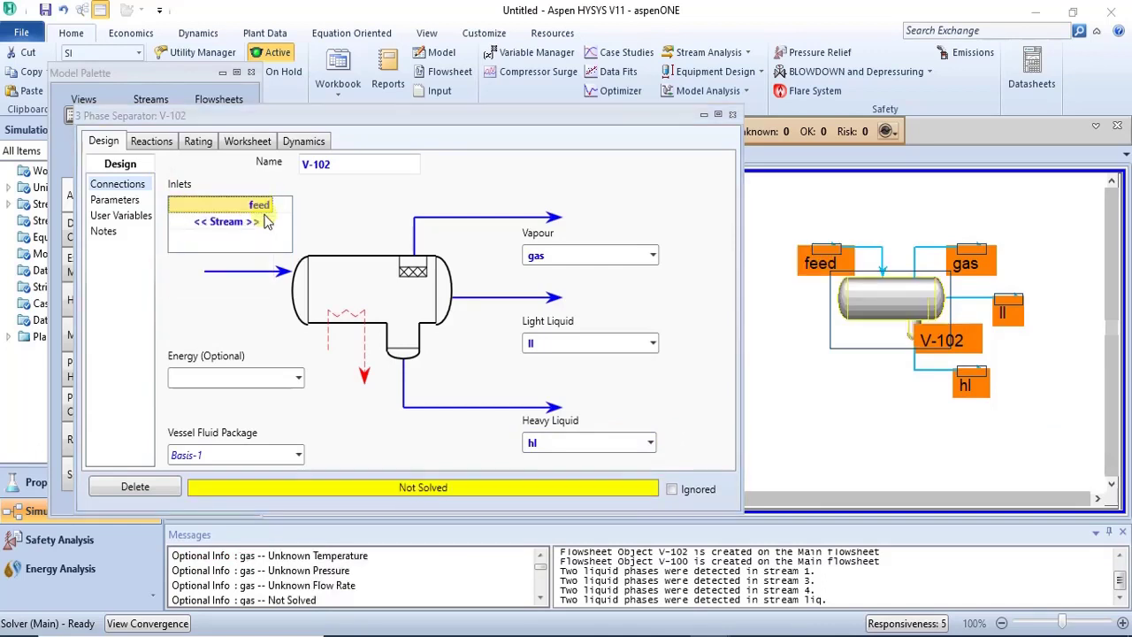
pyautogui.click(733, 116)
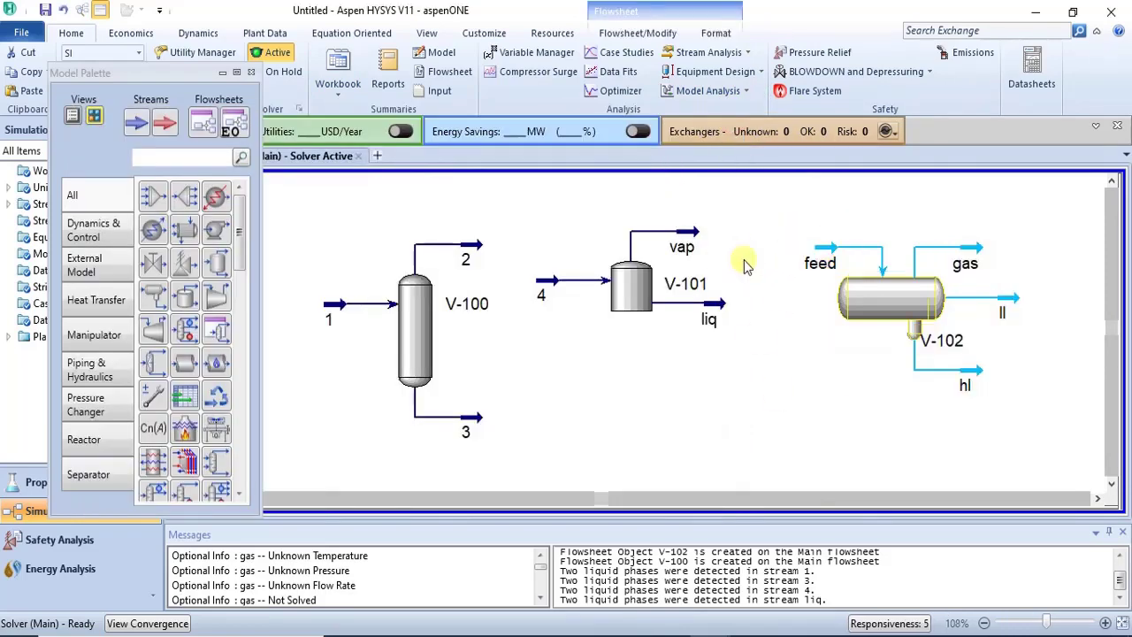
# Open the conditions of the feed stream and set its temperature to 25 C.
pyautogui.doubleClick(819, 260)
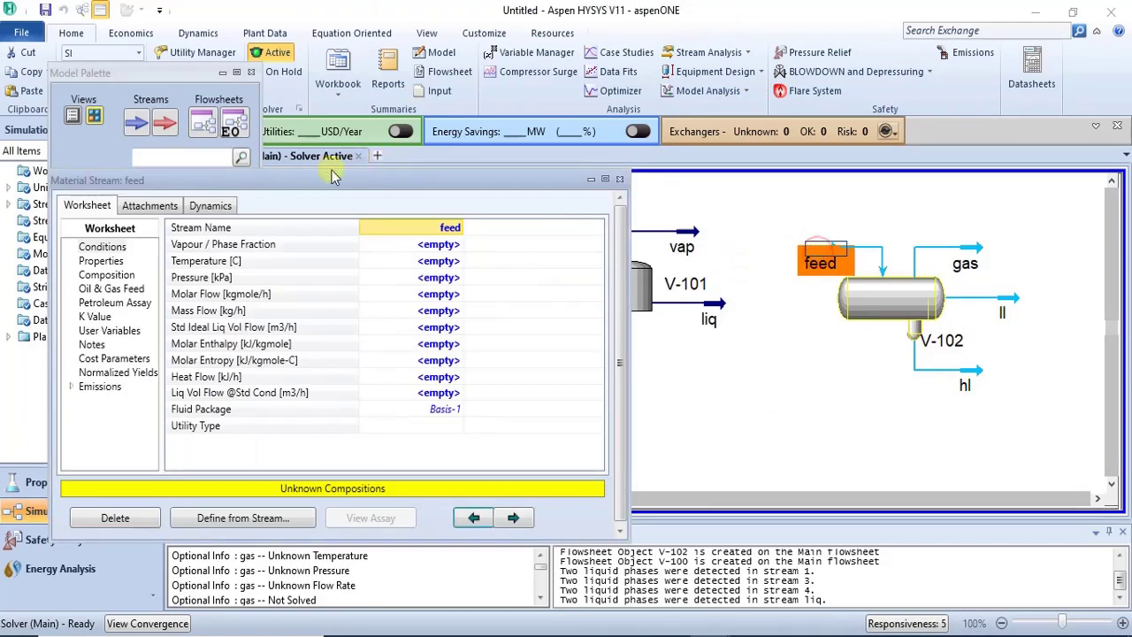
pyautogui.click(449, 263)
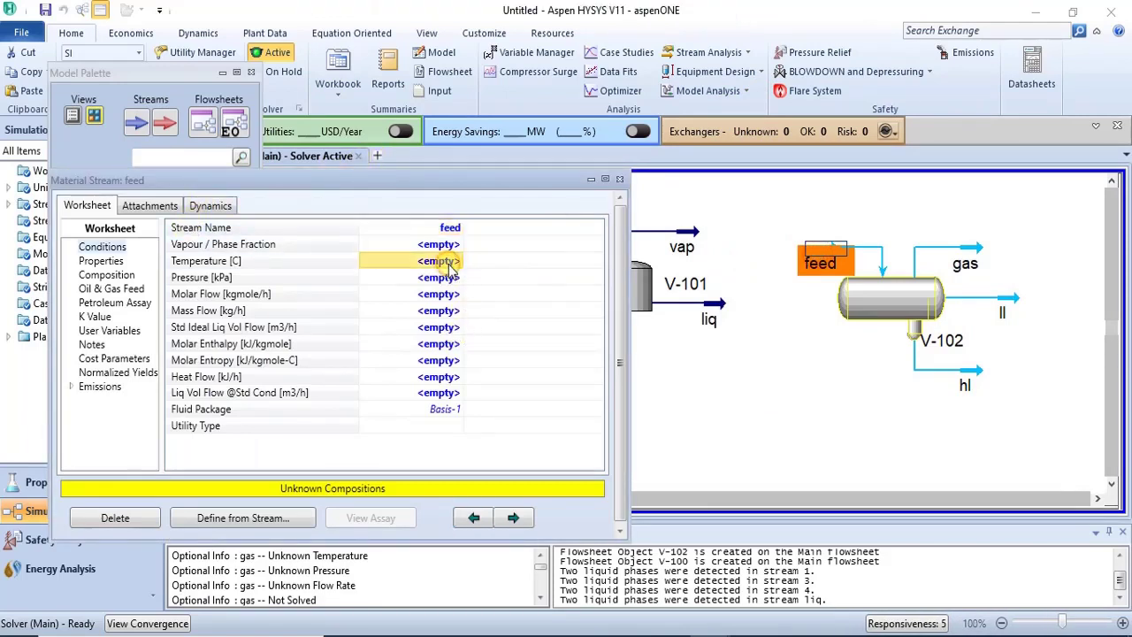
pyautogui.write('25')
pyautogui.press('Return')
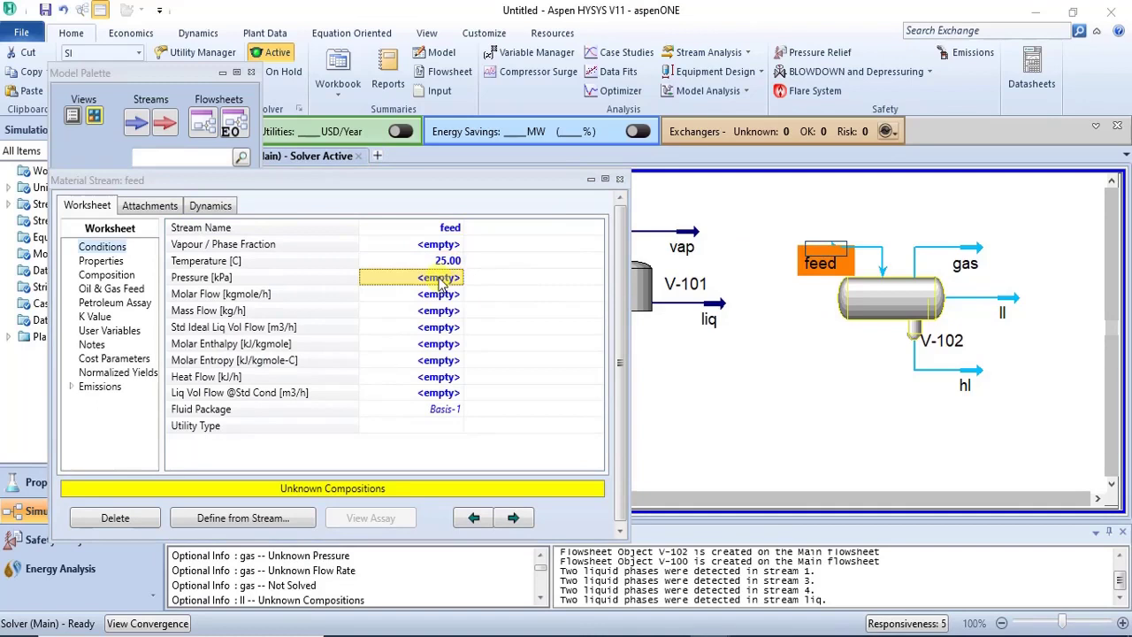
# Set the pressure of the feed stream to 1 atm and its molar flow to 100 kgmole/h.
pyautogui.write('1')
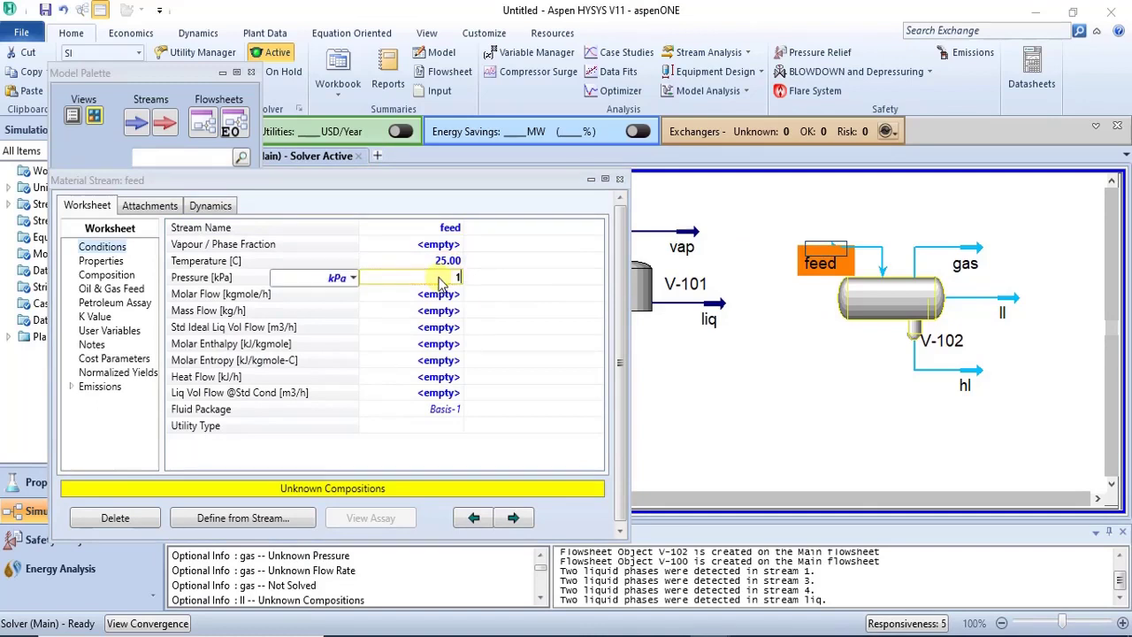
pyautogui.click(353, 278)
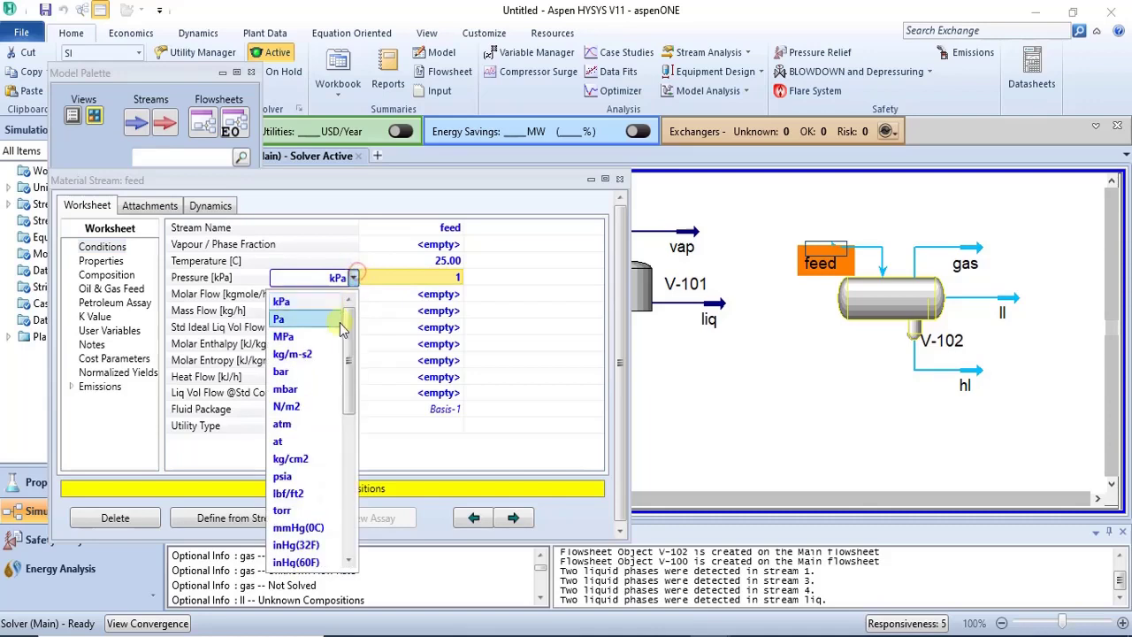
pyautogui.click(318, 425)
pyautogui.click(449, 299)
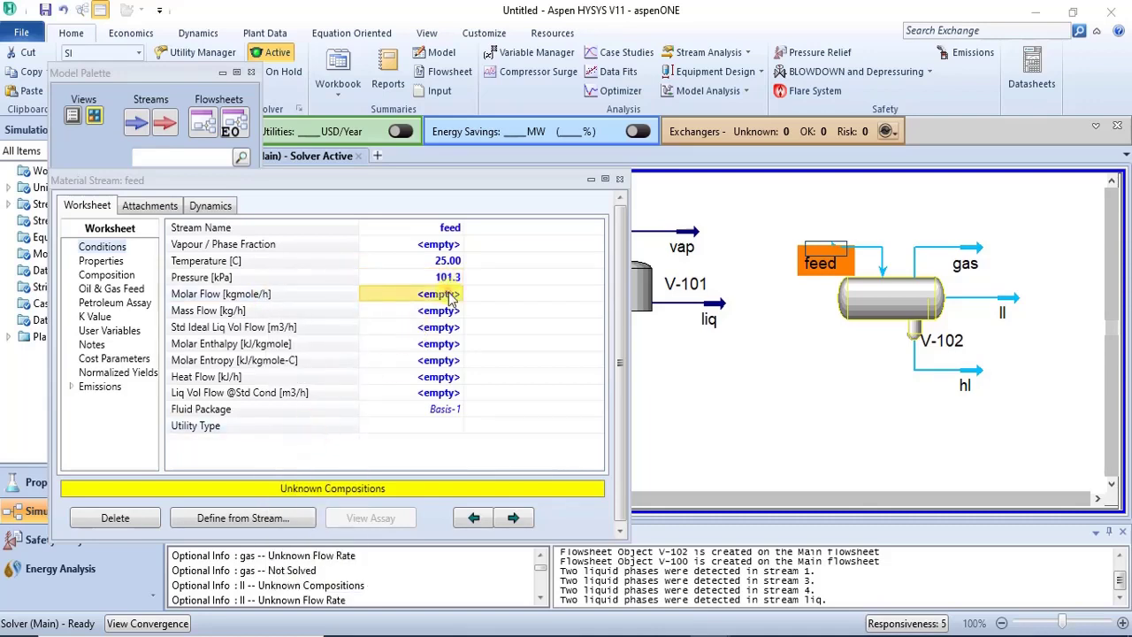
pyautogui.write('100')
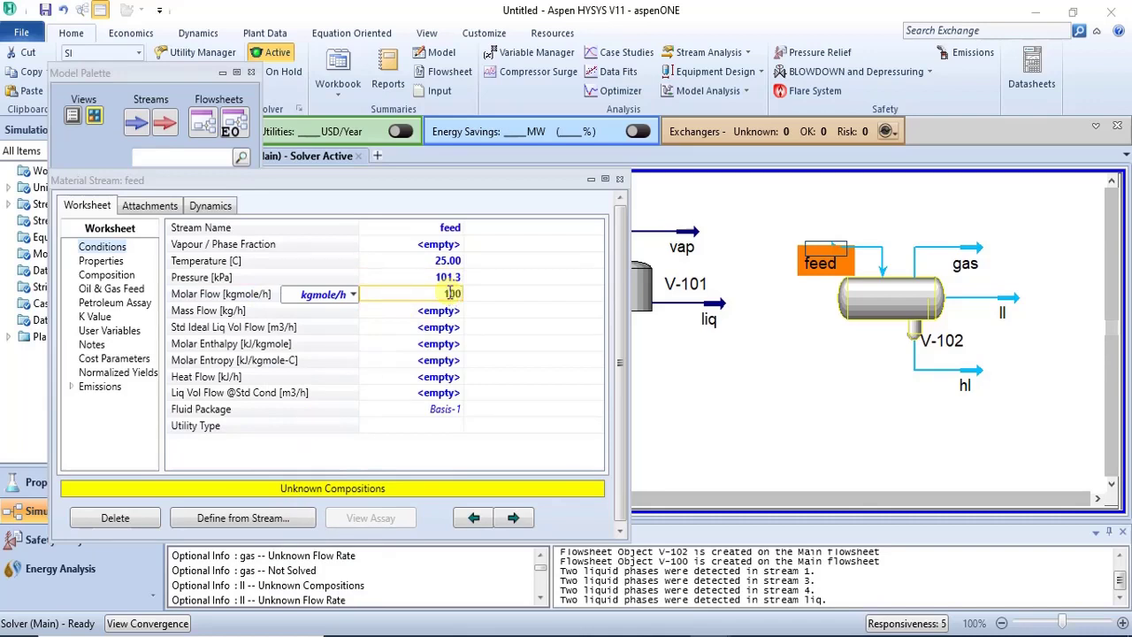
pyautogui.press('Return')
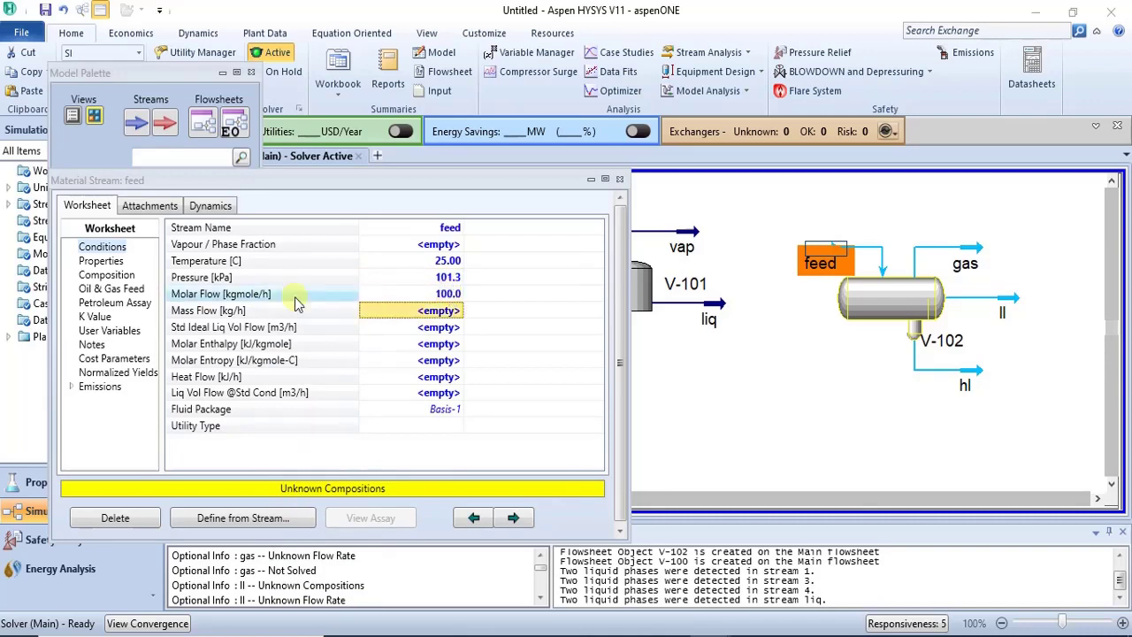
# Open the composition of the feed stream for input and set the Methane mole fraction to 0.1.
pyautogui.click(109, 277)
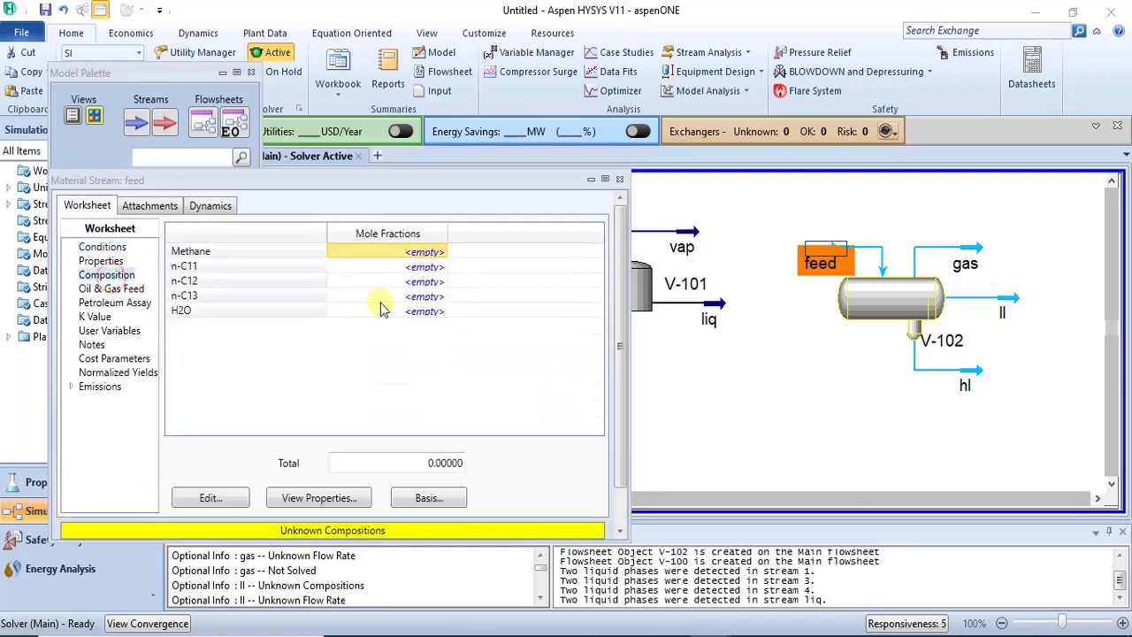
pyautogui.click(433, 253)
pyautogui.press('Return')
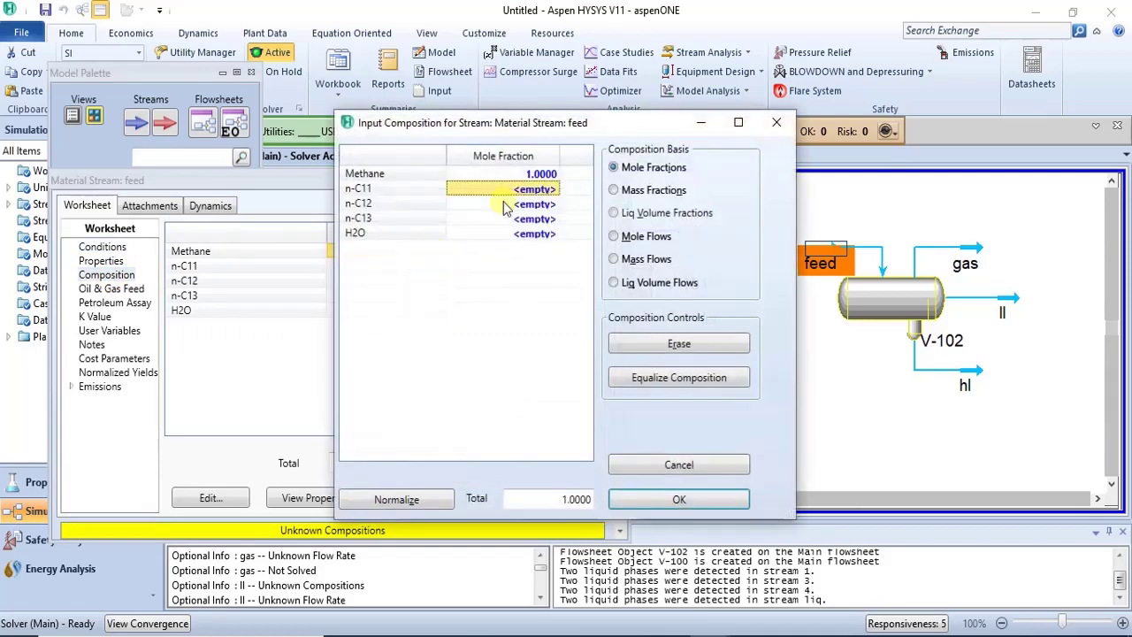
pyautogui.click(549, 173)
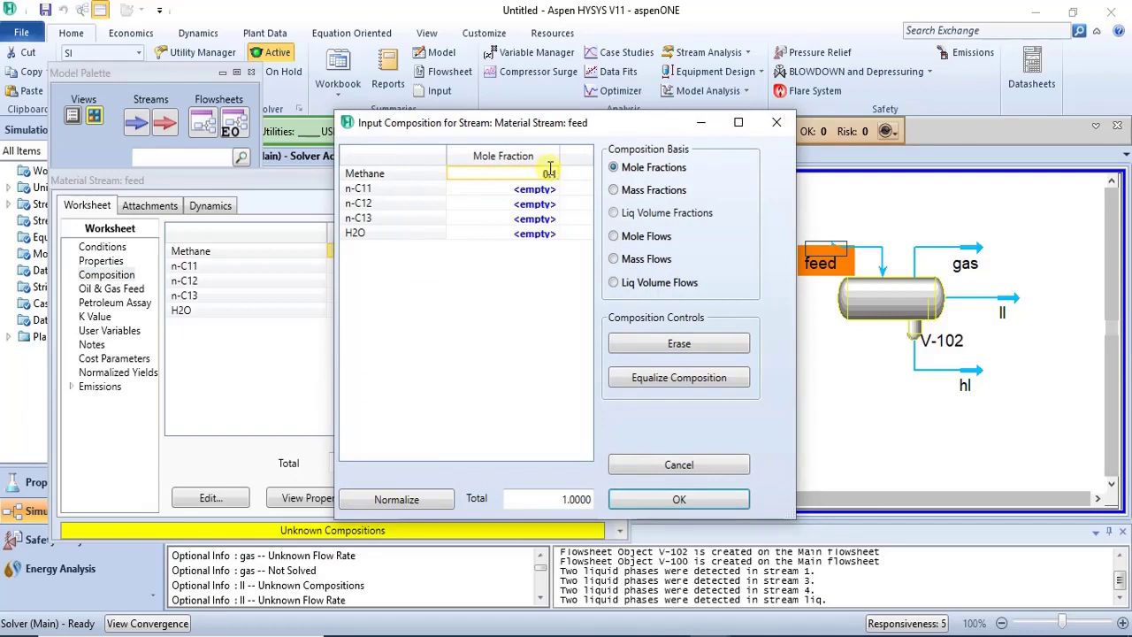
pyautogui.write('0.4')
pyautogui.press('Return')
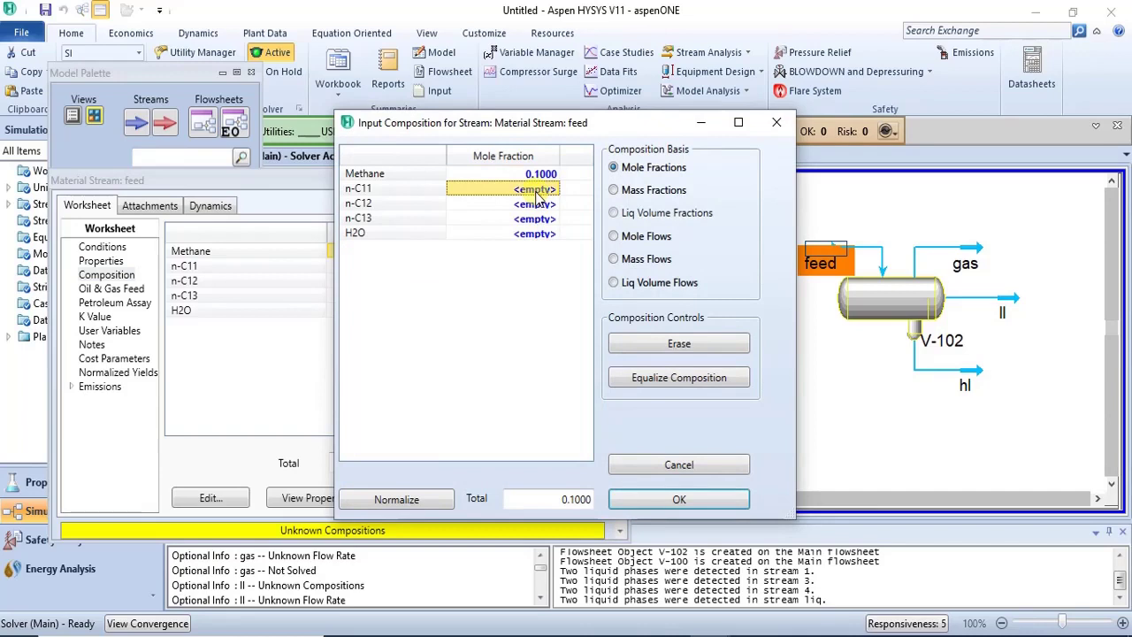
# Enter a mole fraction of 0.1 each for n-C11, n-C12 and n-C13 in the feed composition.
pyautogui.write('0.1')
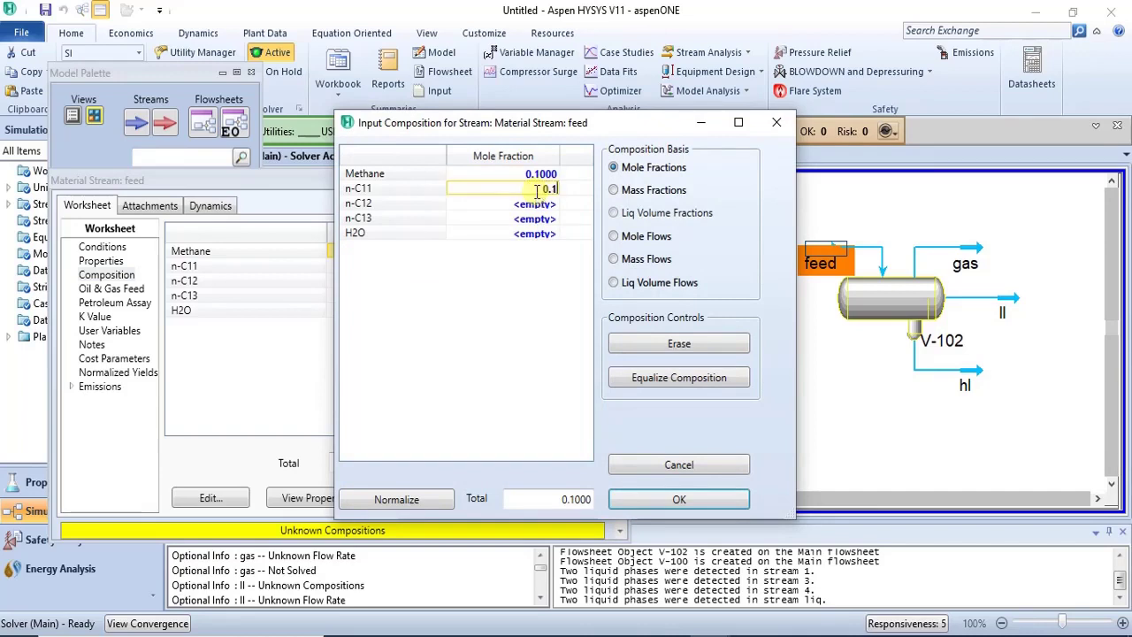
pyautogui.press('Return')
pyautogui.write('0')
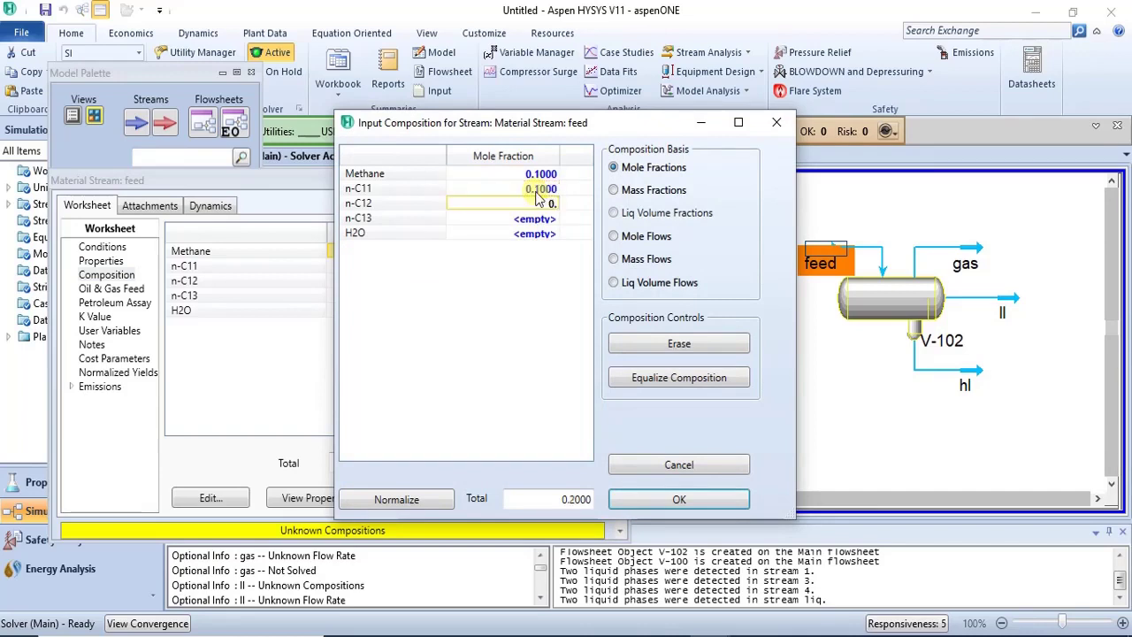
pyautogui.write('.1')
pyautogui.press('Return')
pyautogui.write('0')
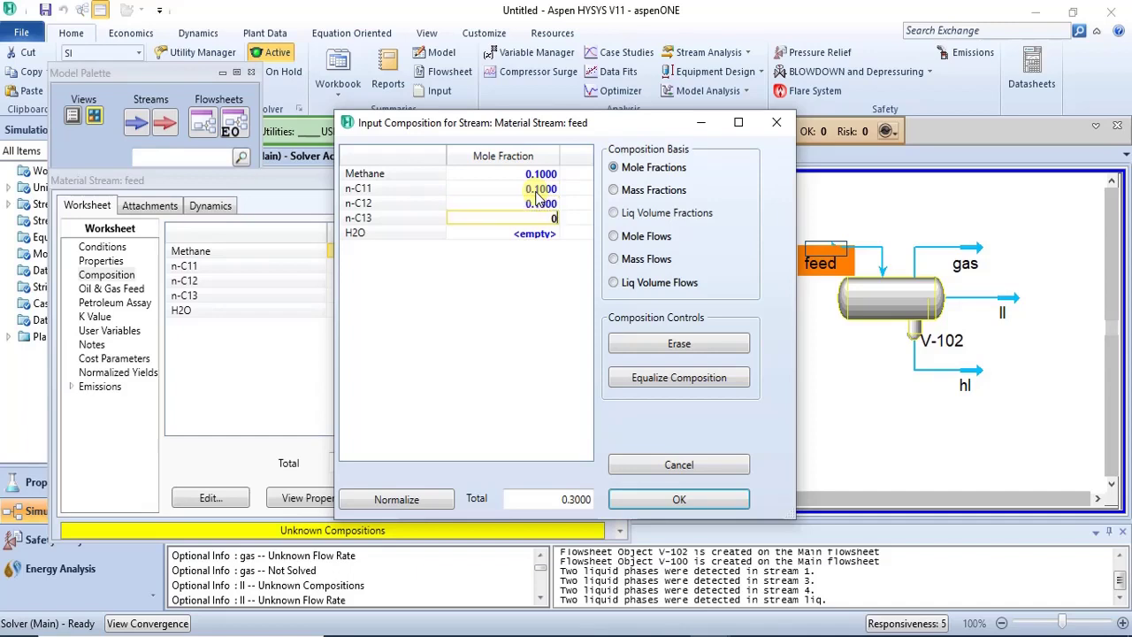
pyautogui.write('.1')
pyautogui.press('Return')
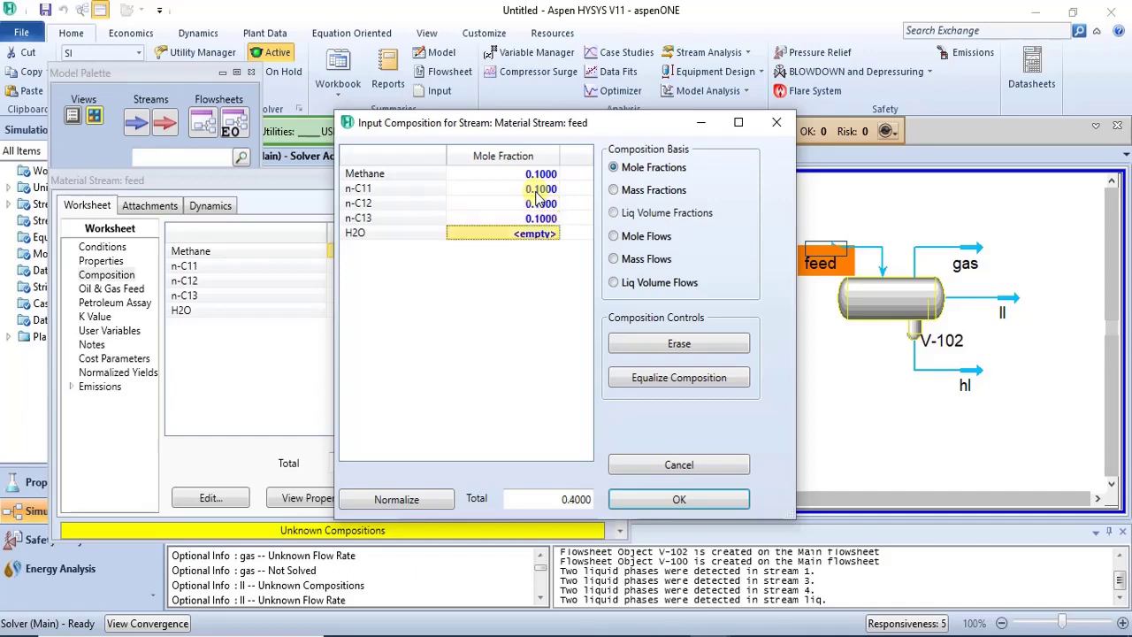
# Set the H2O mole fraction of the feed stream to 0.6, accept the composition and close the stream window.
pyautogui.write('0')
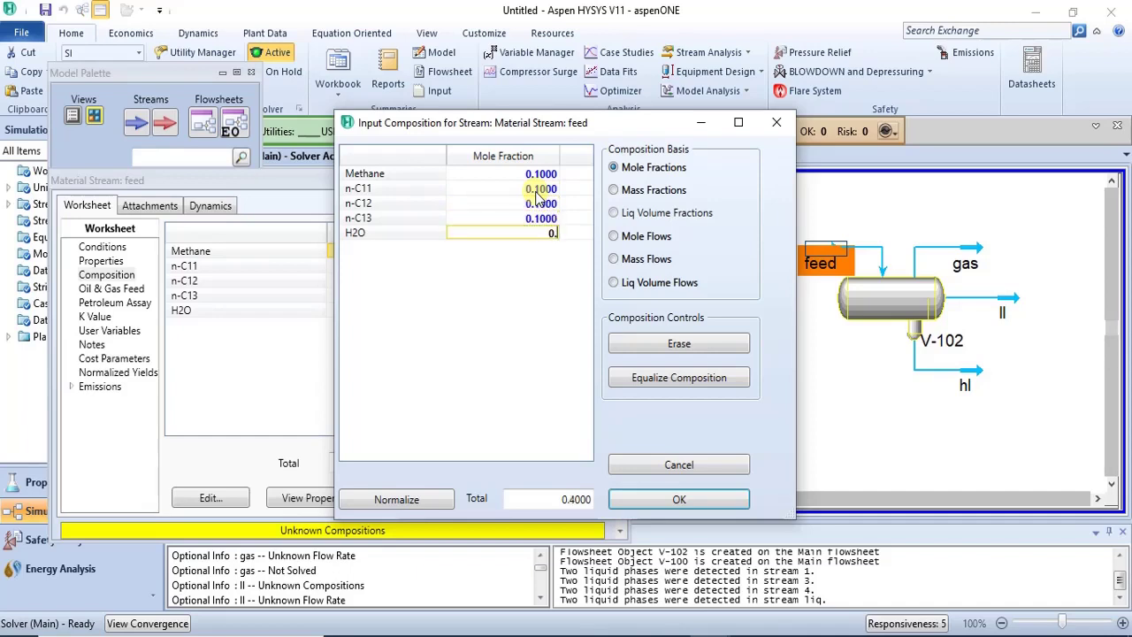
pyautogui.write('.6')
pyautogui.press('Return')
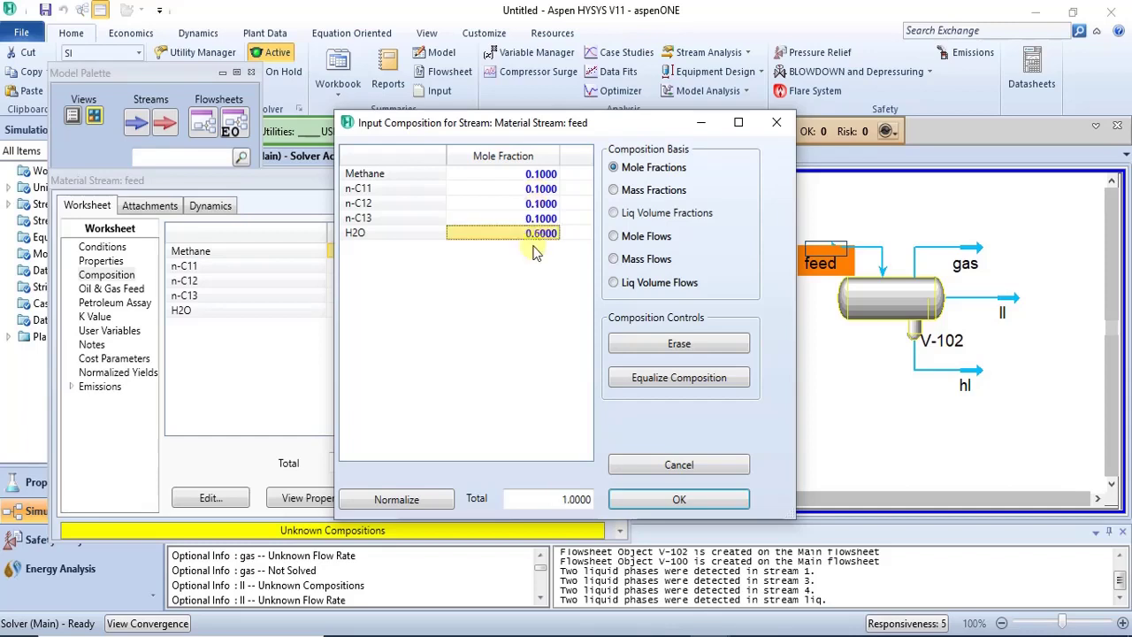
pyautogui.click(683, 500)
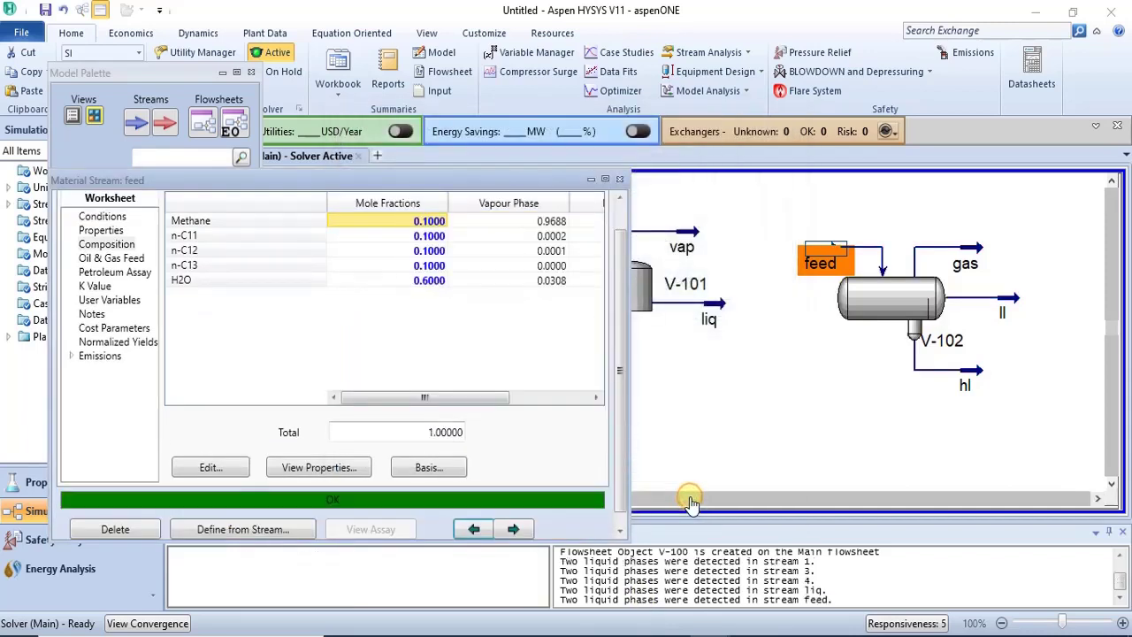
pyautogui.click(620, 179)
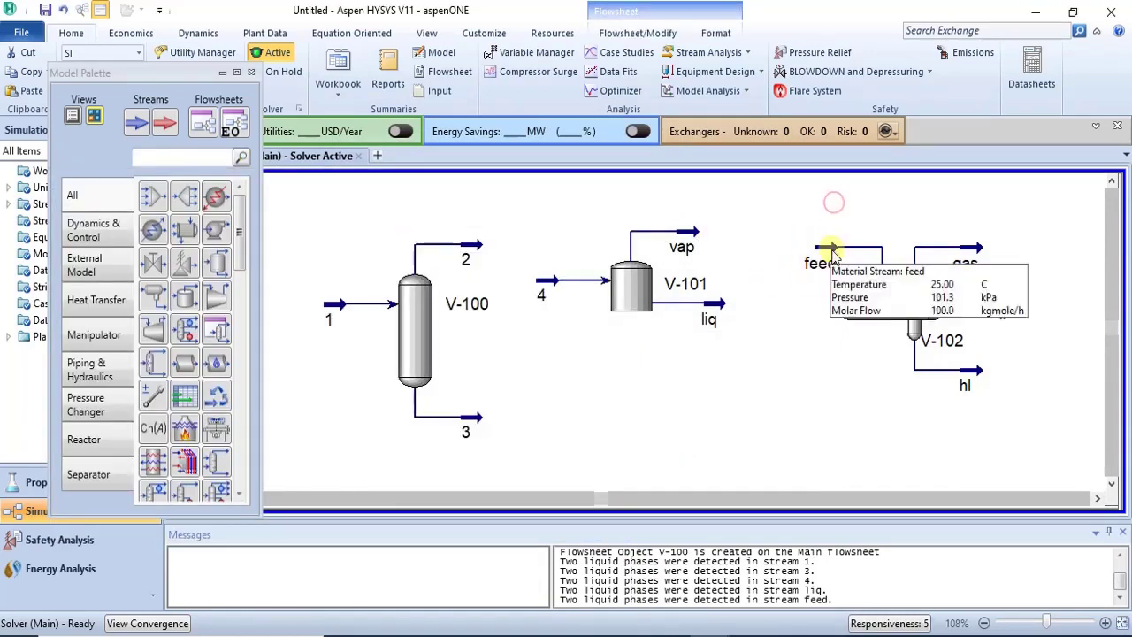
# Move the feed stream slightly farther away from separator V-102 on the flowsheet and deselect it.
pyautogui.moveTo(845, 259); pyautogui.dragTo(822, 251)
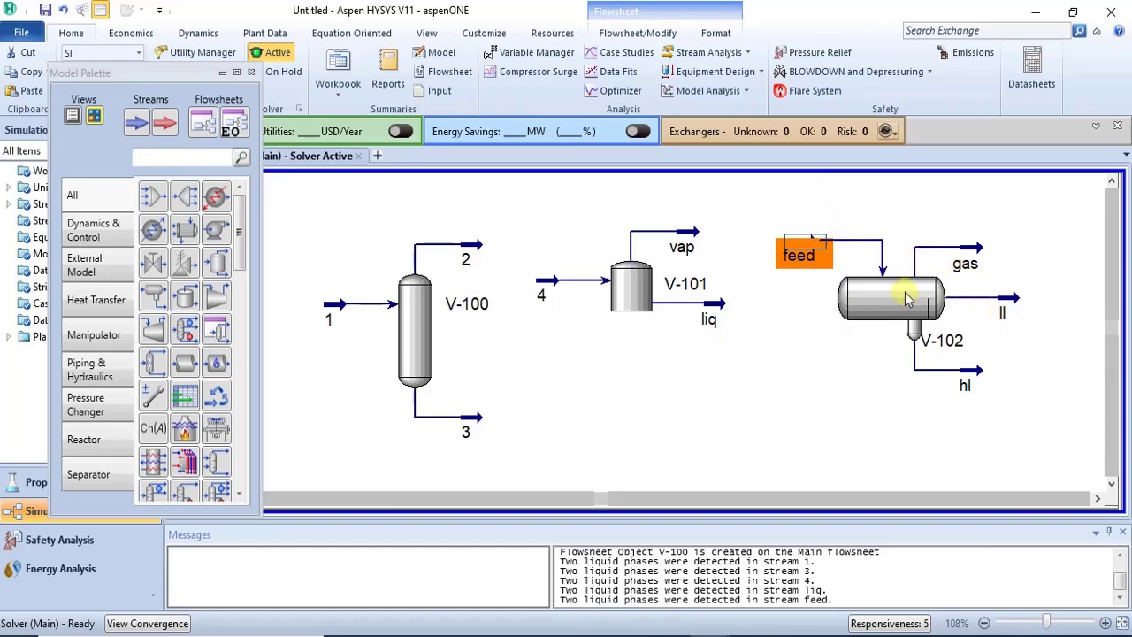
pyautogui.click(856, 357)
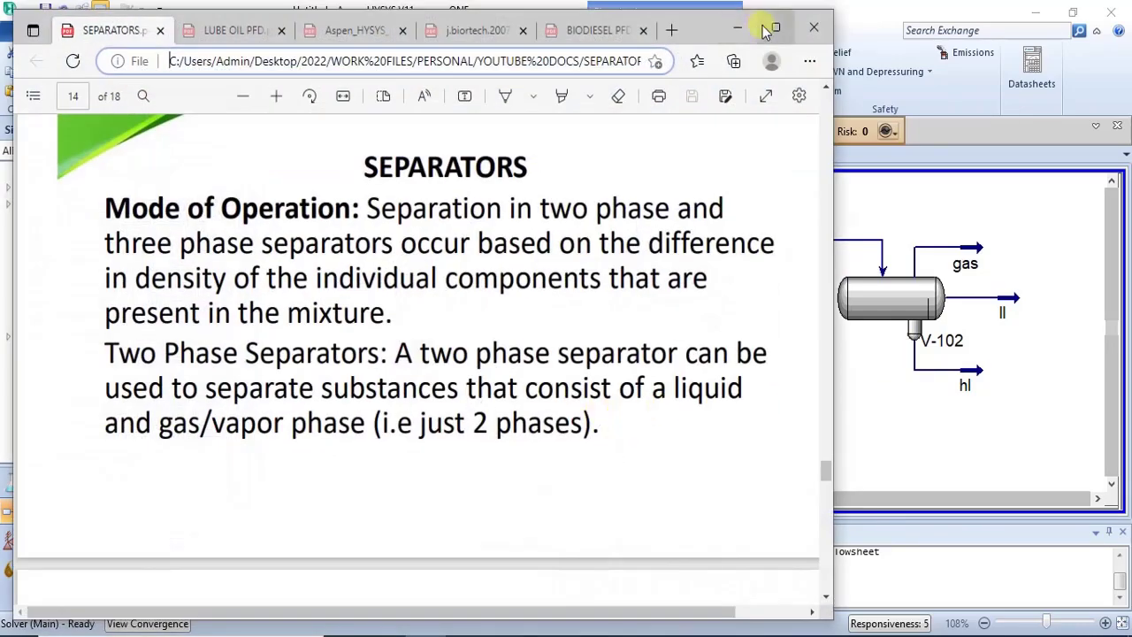
# Switch to SEPARATORS.pdf in the browser and maximize its window to read the separators' mode of operation on page 14.
pyautogui.click(766, 26)
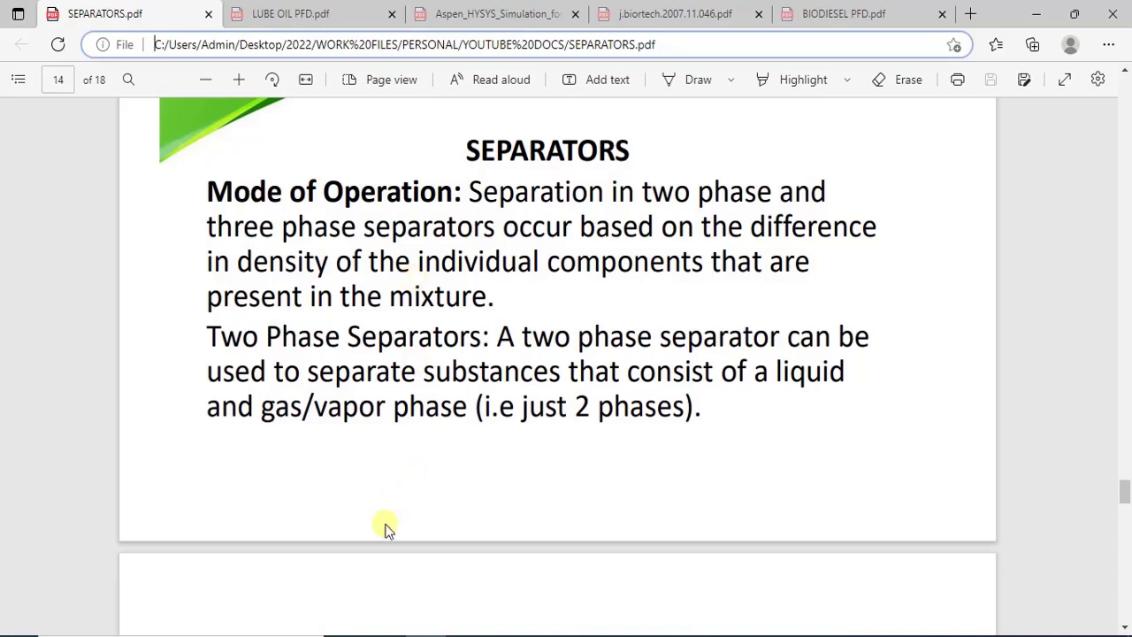
# Switch to the untitled Aspen HYSYS case, examine the feed stream's composition in each phase and close the stream window.
pyautogui.moveTo(711, 636)
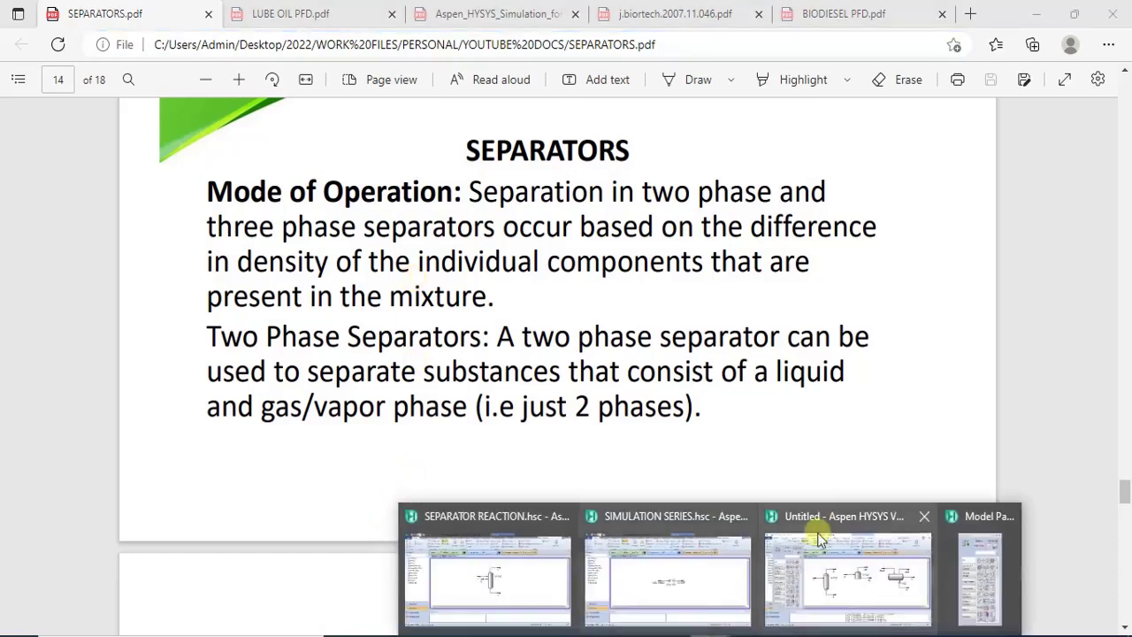
pyautogui.click(850, 591)
pyautogui.doubleClick(810, 244)
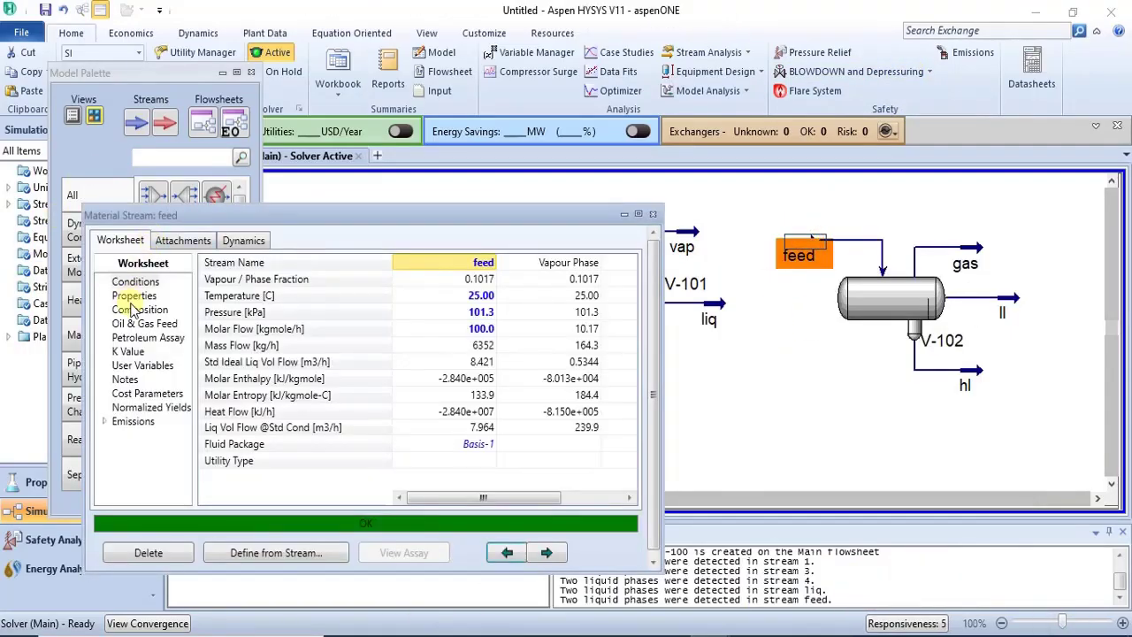
pyautogui.click(134, 309)
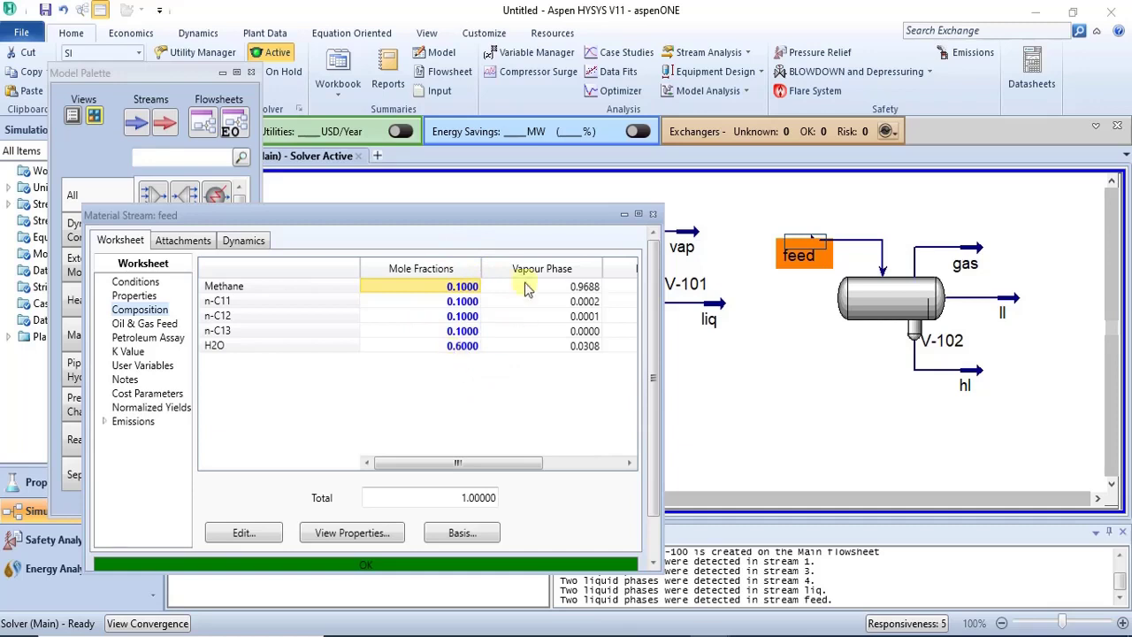
pyautogui.click(652, 217)
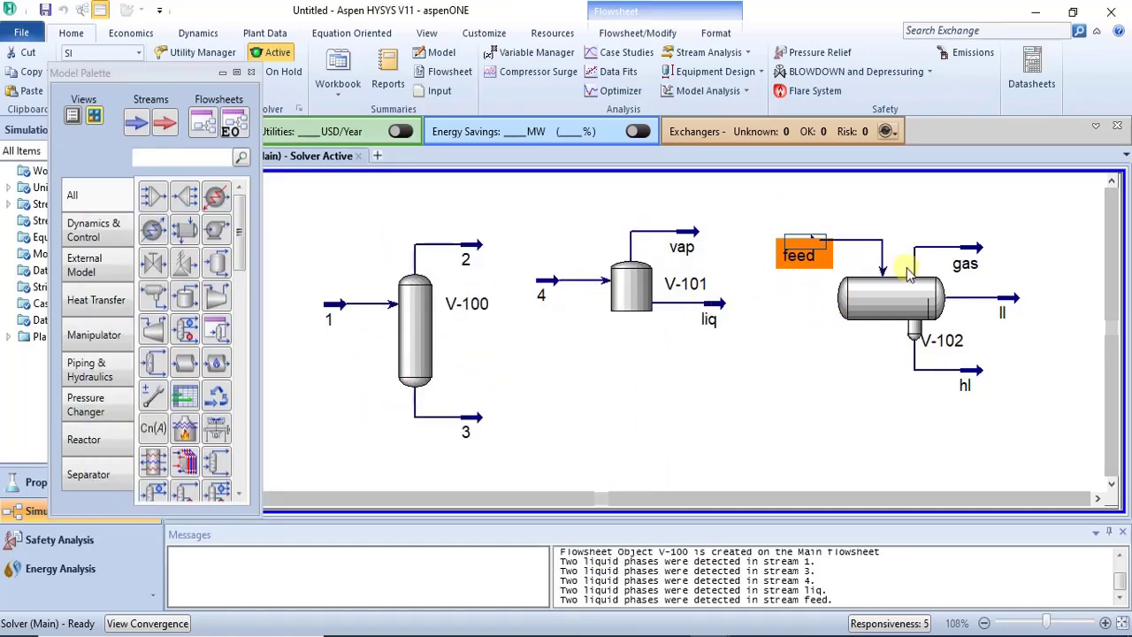
# Reopen the feed stream of V-102 to review its conditions and component mole fractions, closing it when done.
pyautogui.moveTo(899, 276)
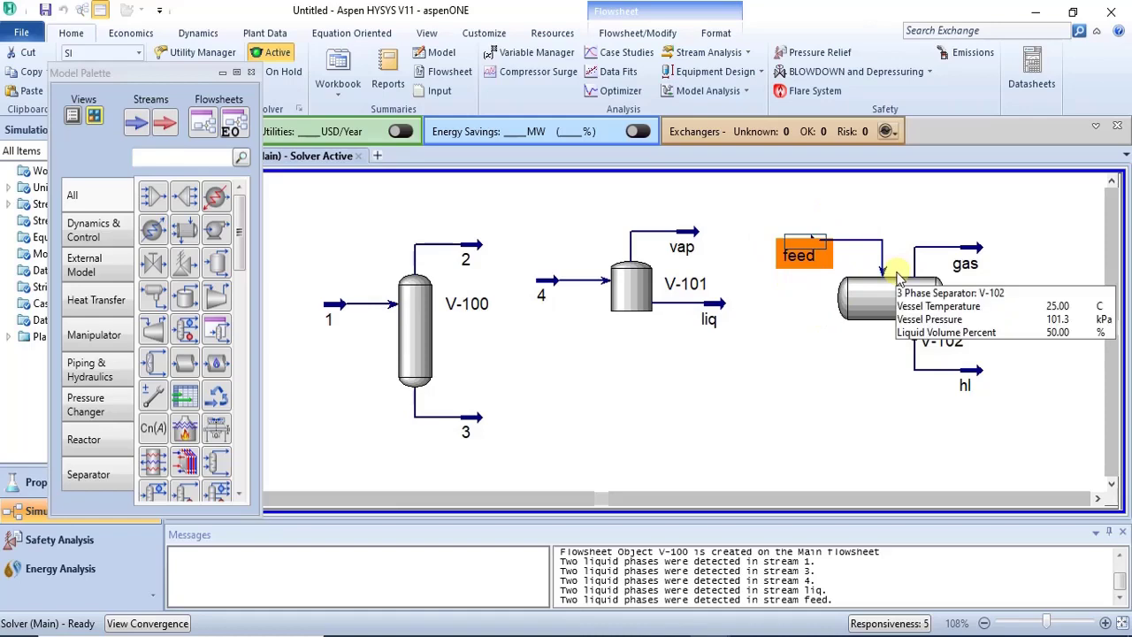
pyautogui.click(766, 310)
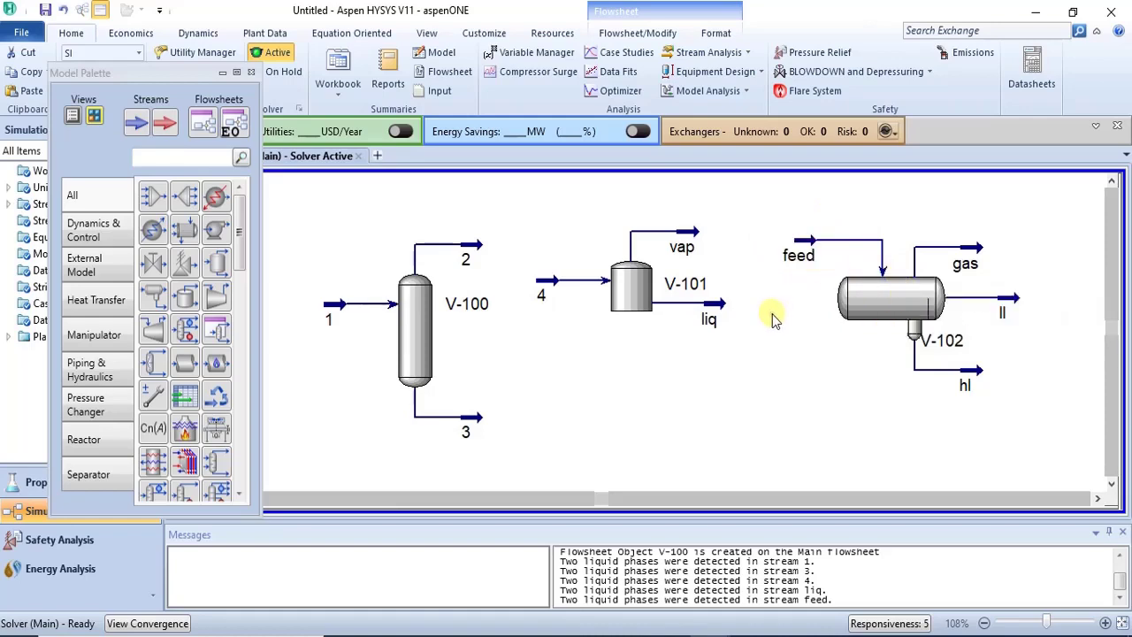
pyautogui.doubleClick(799, 254)
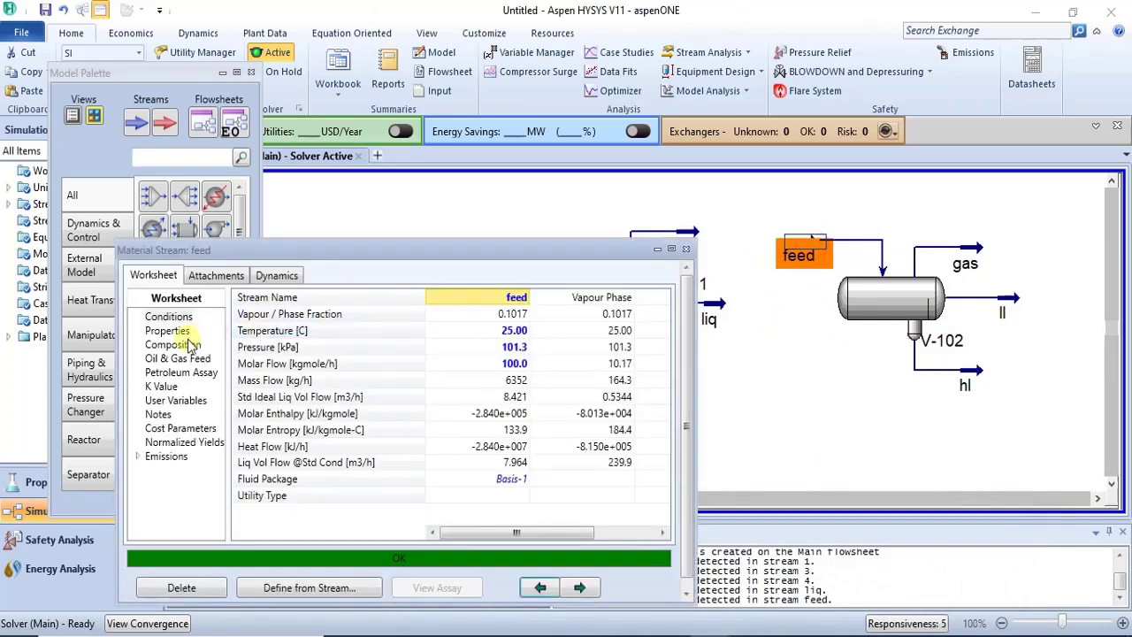
pyautogui.click(188, 344)
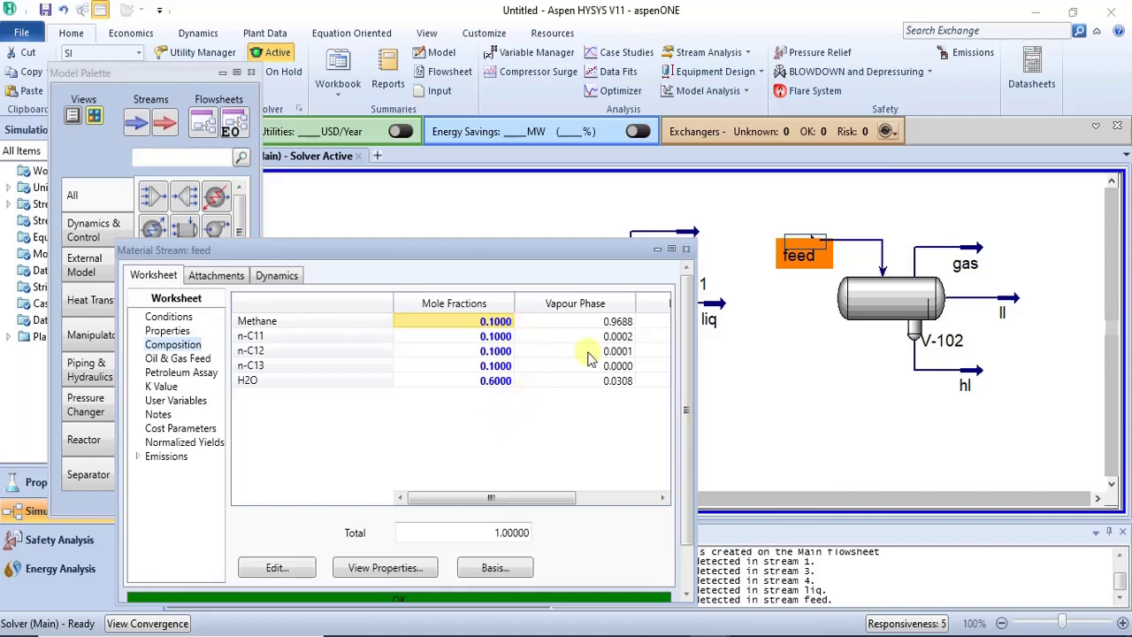
pyautogui.click(684, 251)
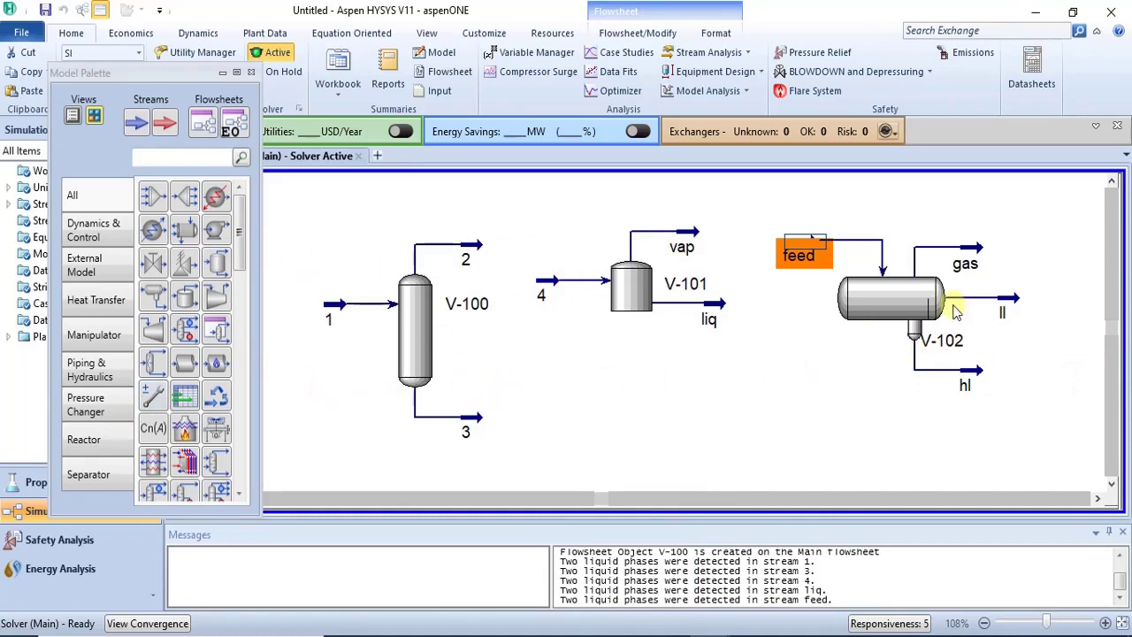
# Compare the component mole fractions of streams 1, 2 and 3 in separator V-100's worksheet and close it.
pyautogui.moveTo(863, 283)
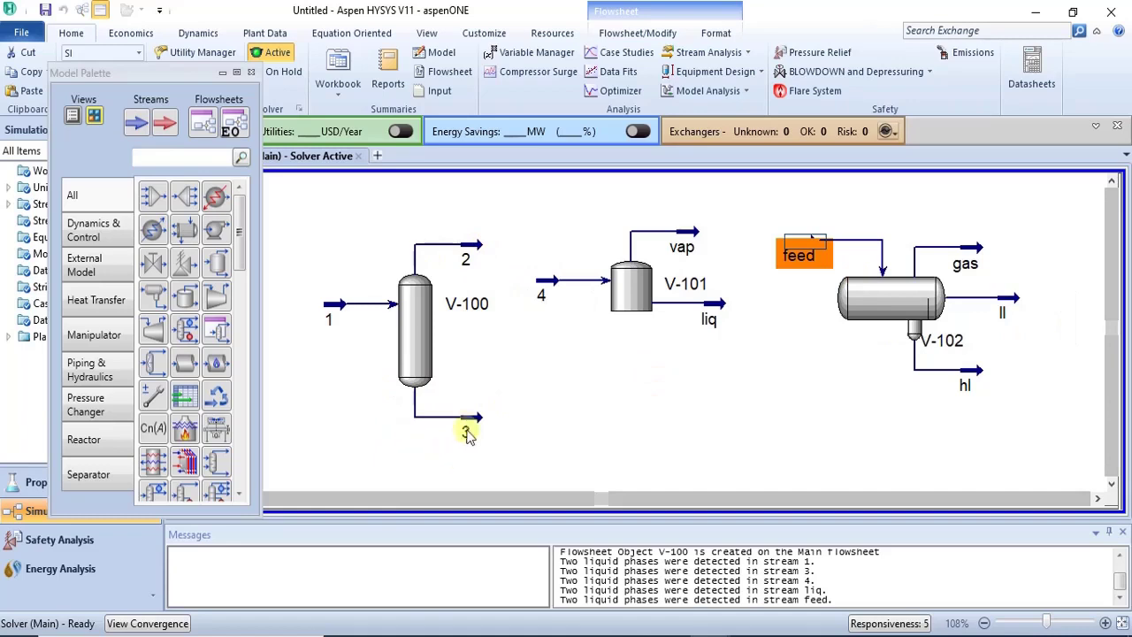
pyautogui.moveTo(447, 245)
pyautogui.moveTo(473, 432)
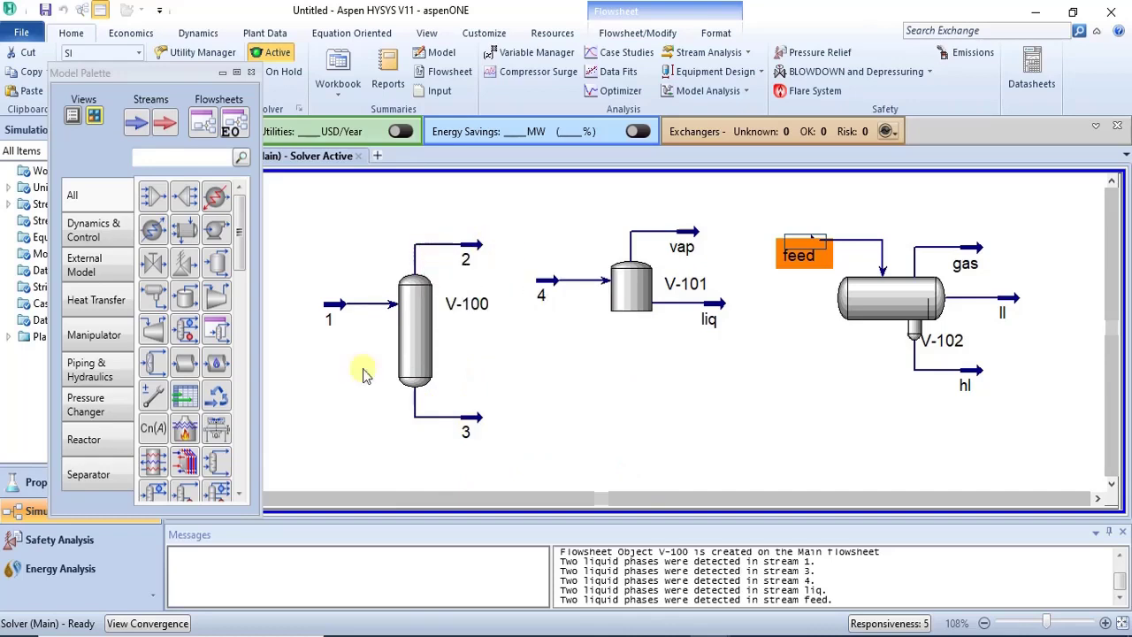
pyautogui.click(422, 343)
pyautogui.doubleClick(423, 343)
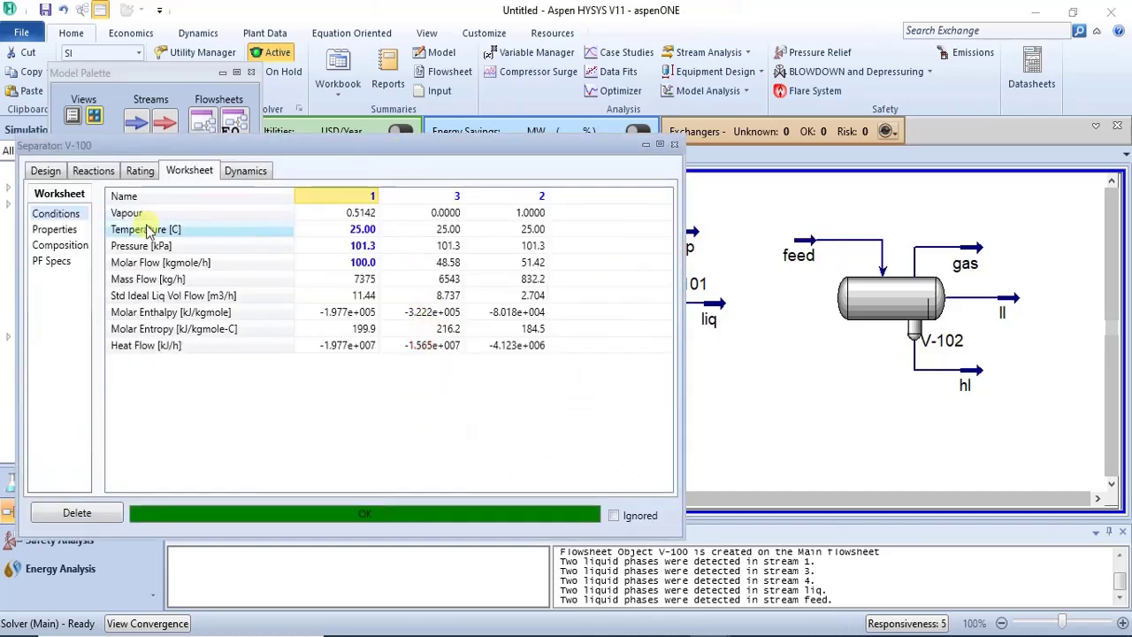
pyautogui.click(69, 248)
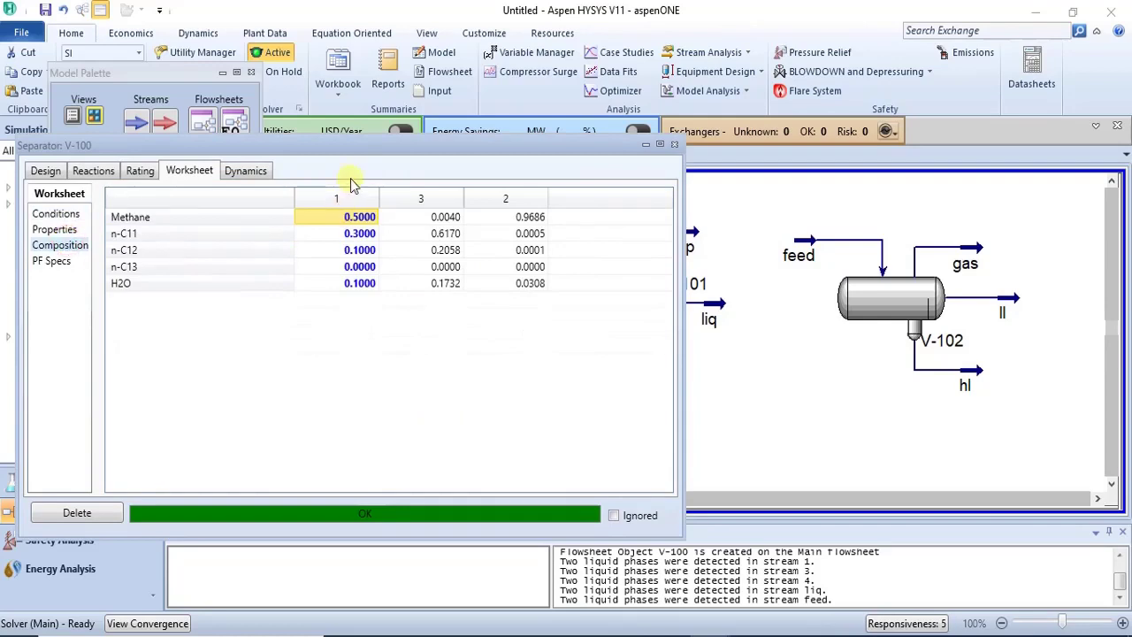
pyautogui.moveTo(342, 151); pyautogui.dragTo(396, 153)
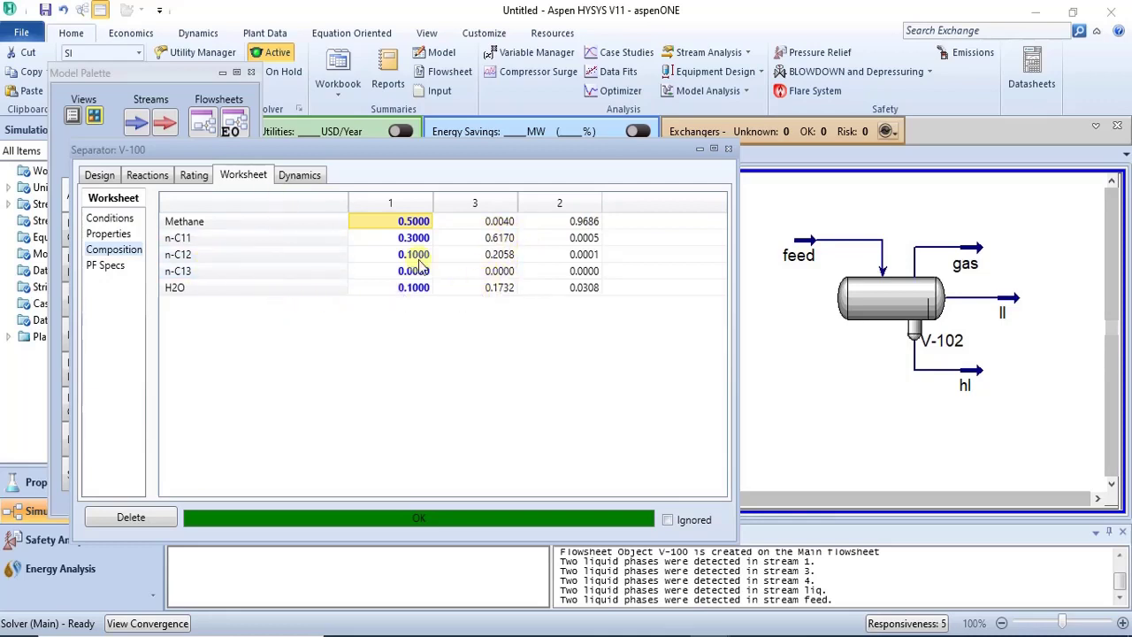
pyautogui.click(727, 148)
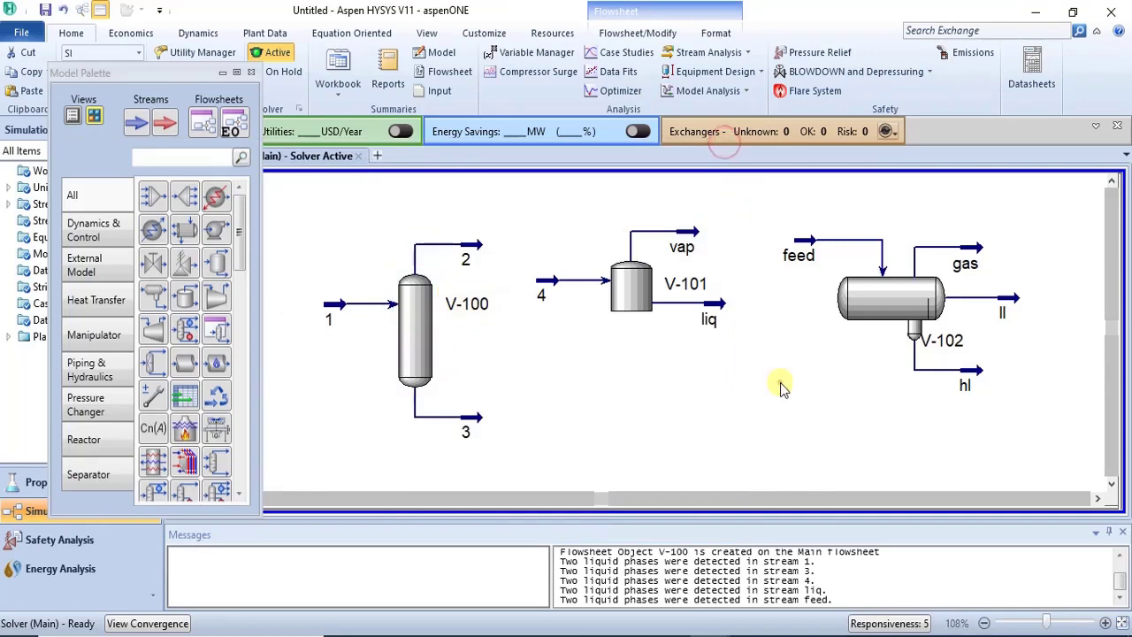
# Examine the worksheet conditions and compositions of feed, ll, gas and hl for 3-phase separator V-102, and return to the flowsheet.
pyautogui.doubleClick(906, 292)
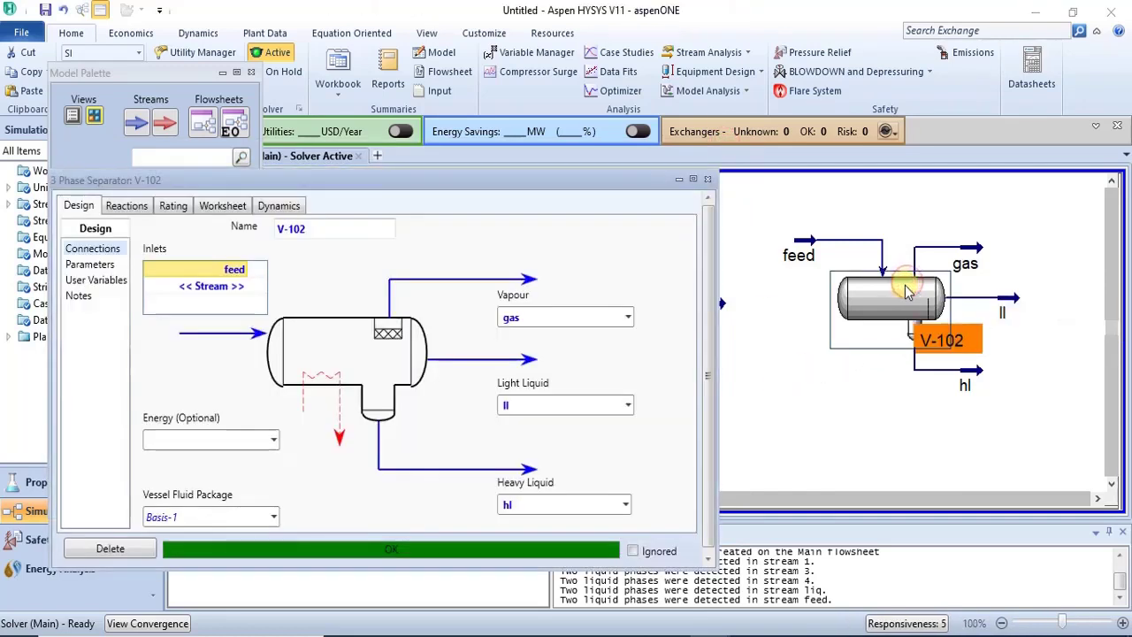
pyautogui.click(221, 206)
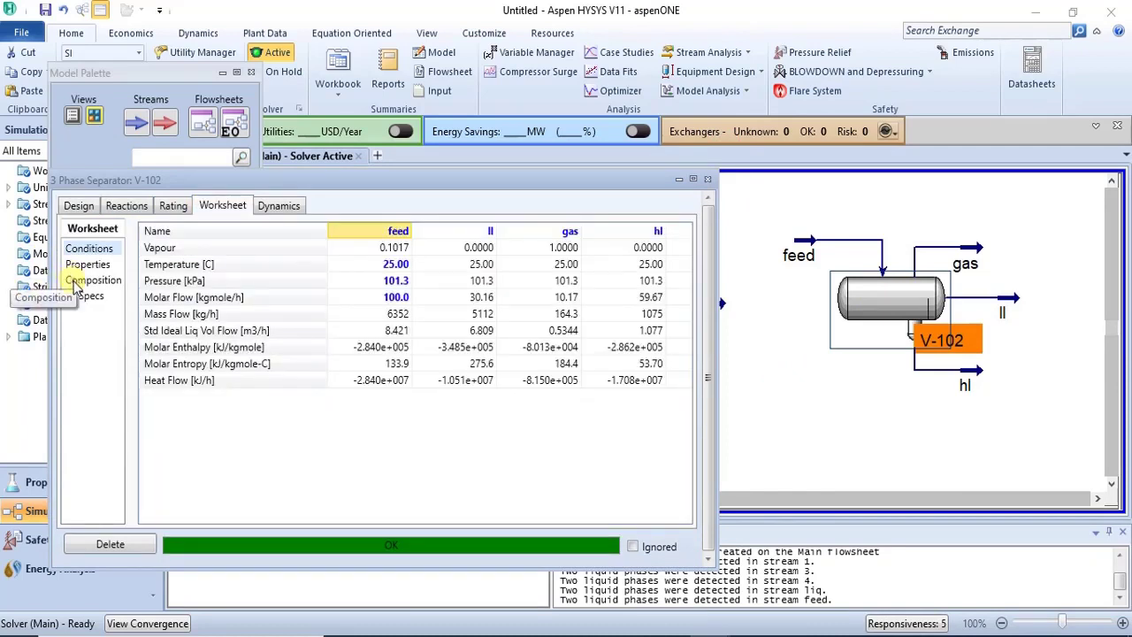
pyautogui.click(76, 283)
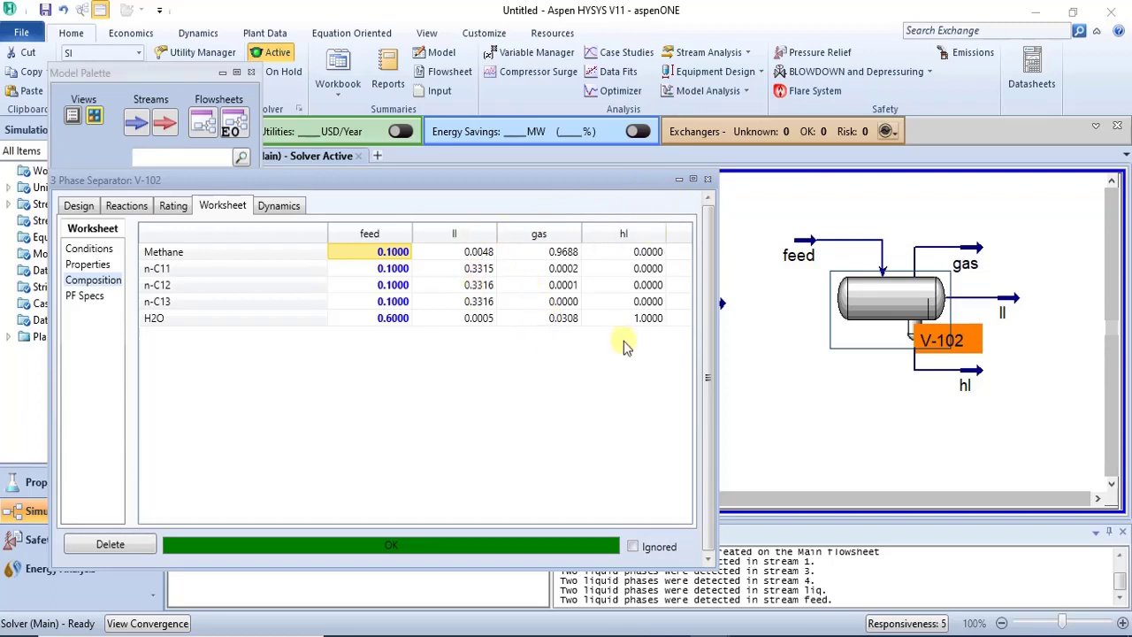
pyautogui.click(708, 180)
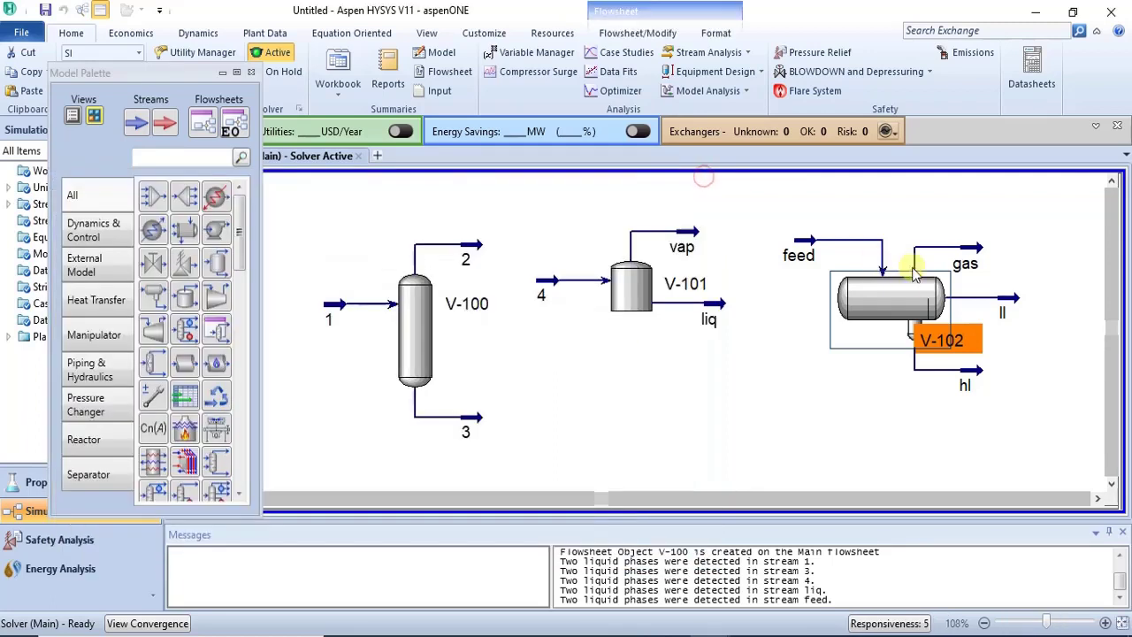
pyautogui.click(1000, 250)
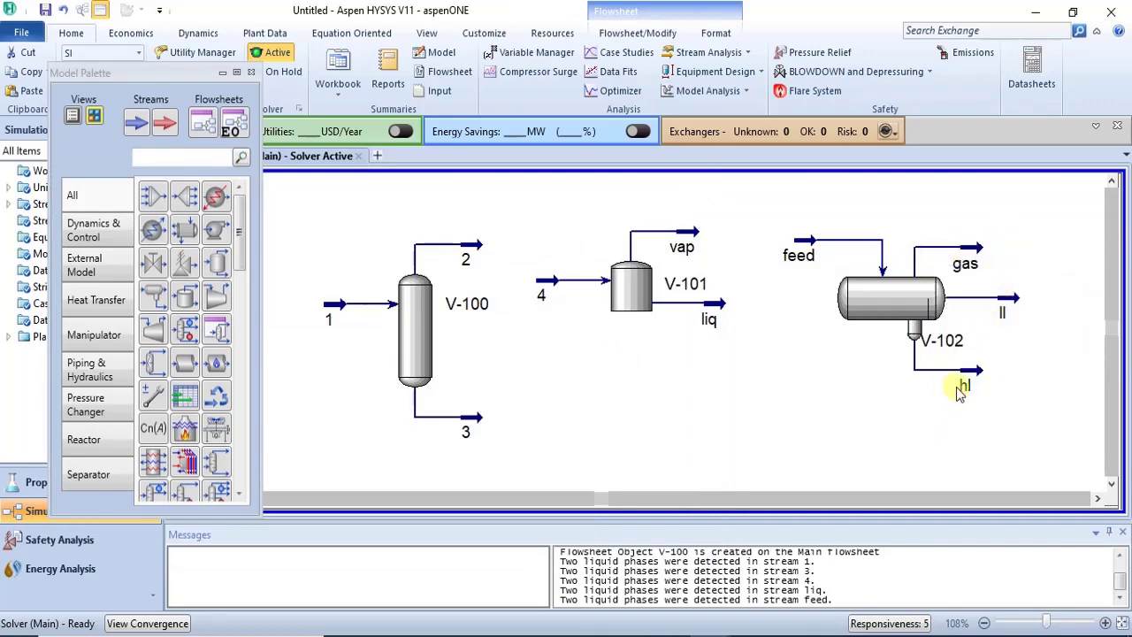
# Review V-102's worksheet conditions and compositions once more, close it and switch back to SEPARATORS.pdf in the browser.
pyautogui.doubleClick(882, 281)
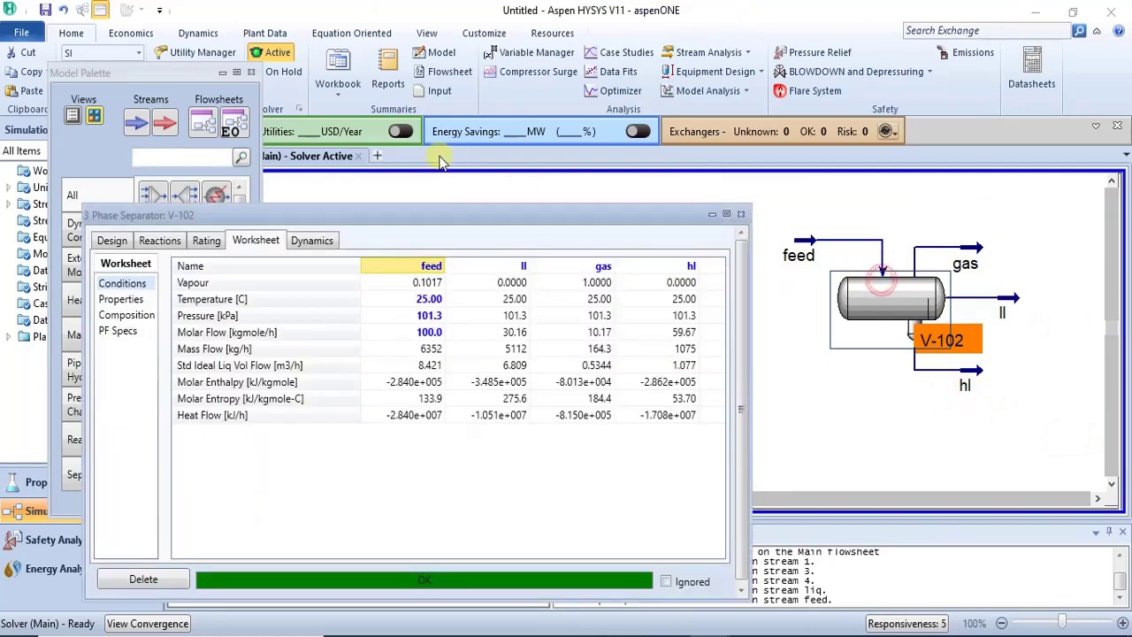
pyautogui.moveTo(451, 215); pyautogui.dragTo(464, 170)
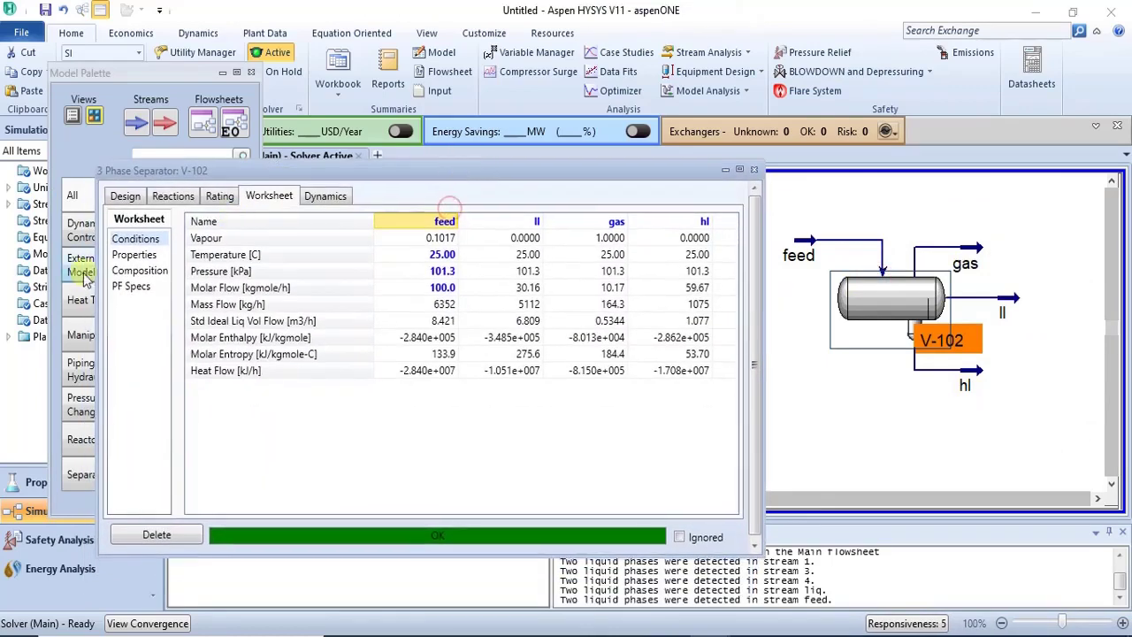
pyautogui.click(124, 270)
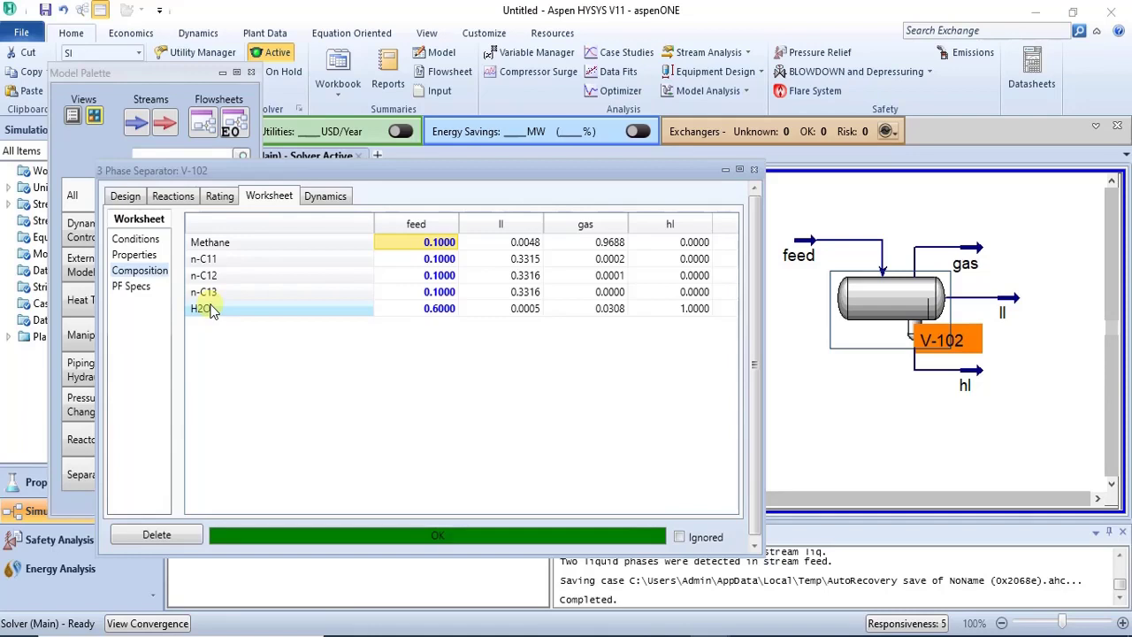
pyautogui.click(753, 170)
pyautogui.click(743, 367)
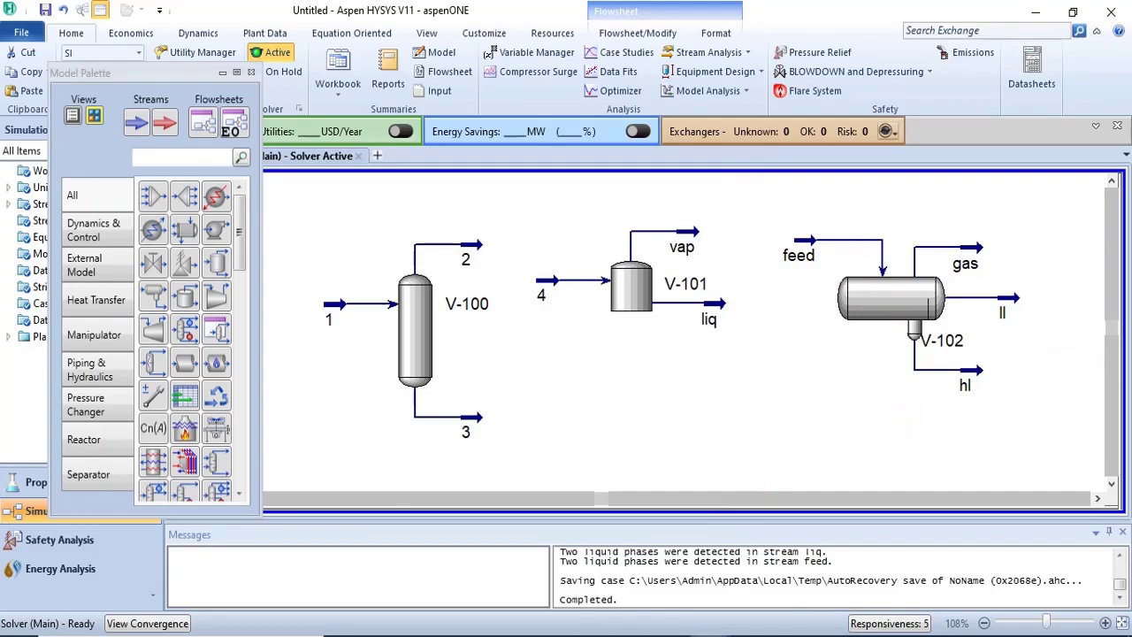
pyautogui.click(421, 633)
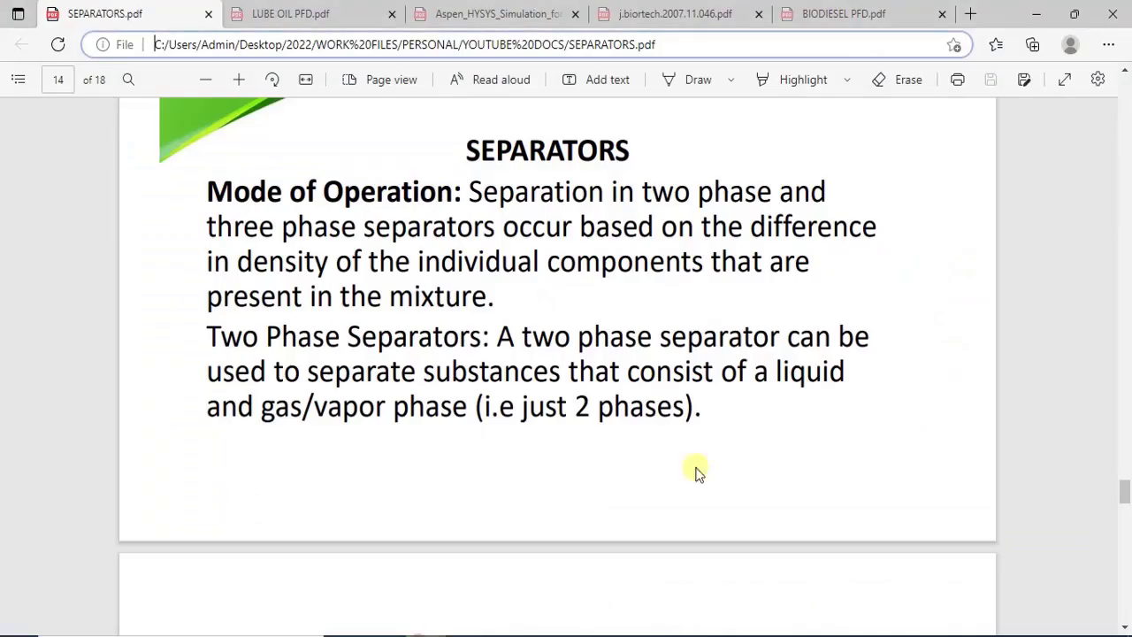
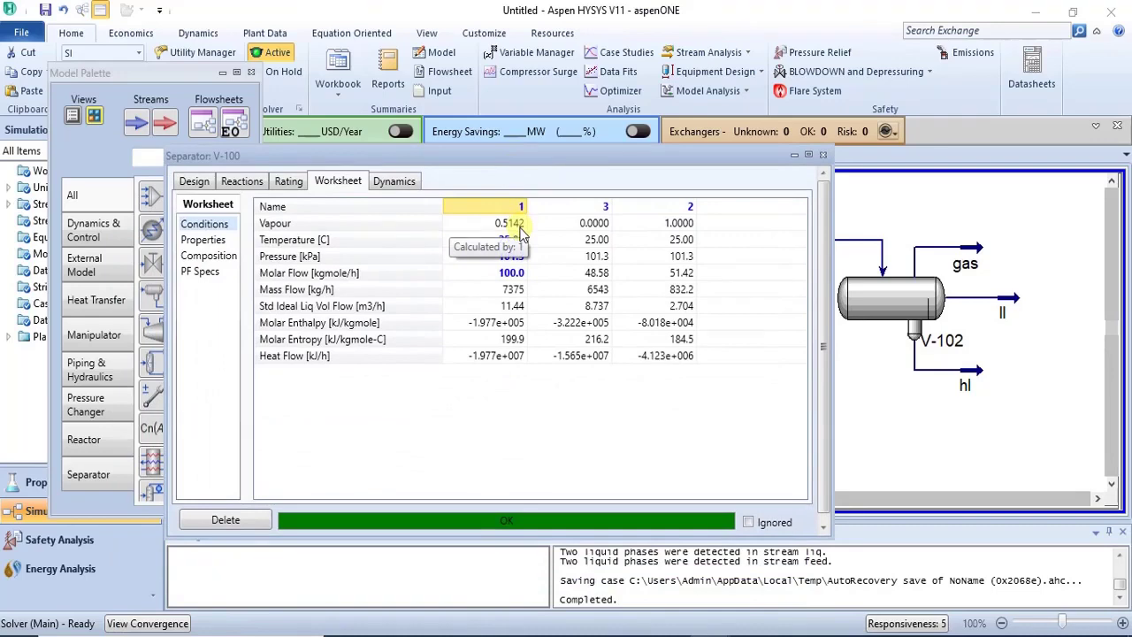
# Review the conditions, PF specs and composition of separator V-100 alongside its place on the flowsheet.
pyautogui.moveTo(529, 160); pyautogui.dragTo(582, 481)
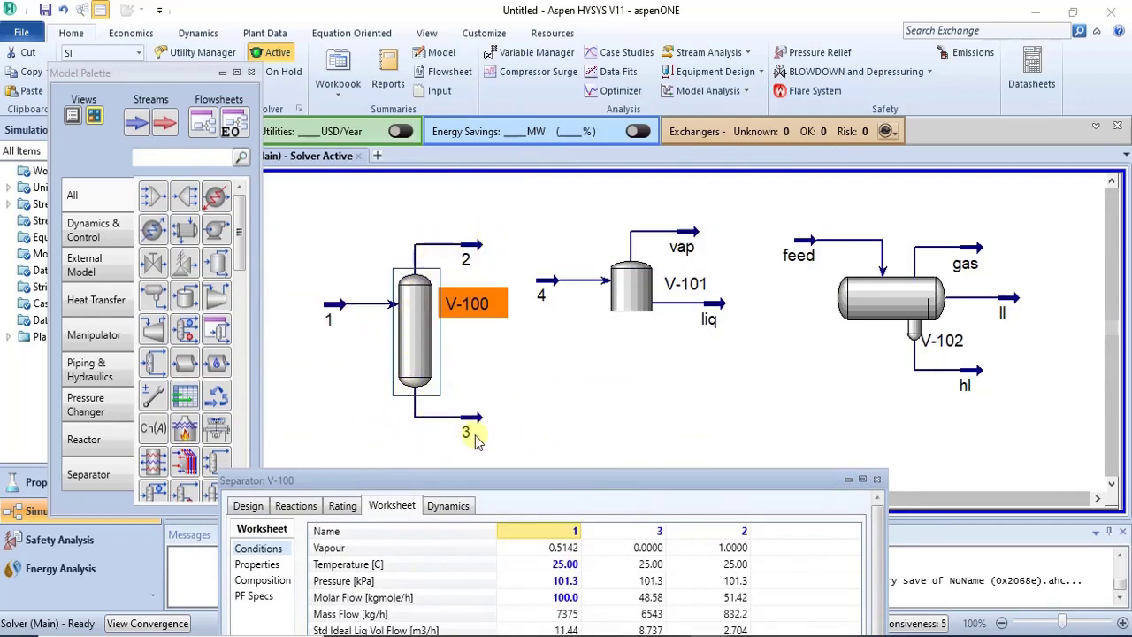
pyautogui.click(484, 485)
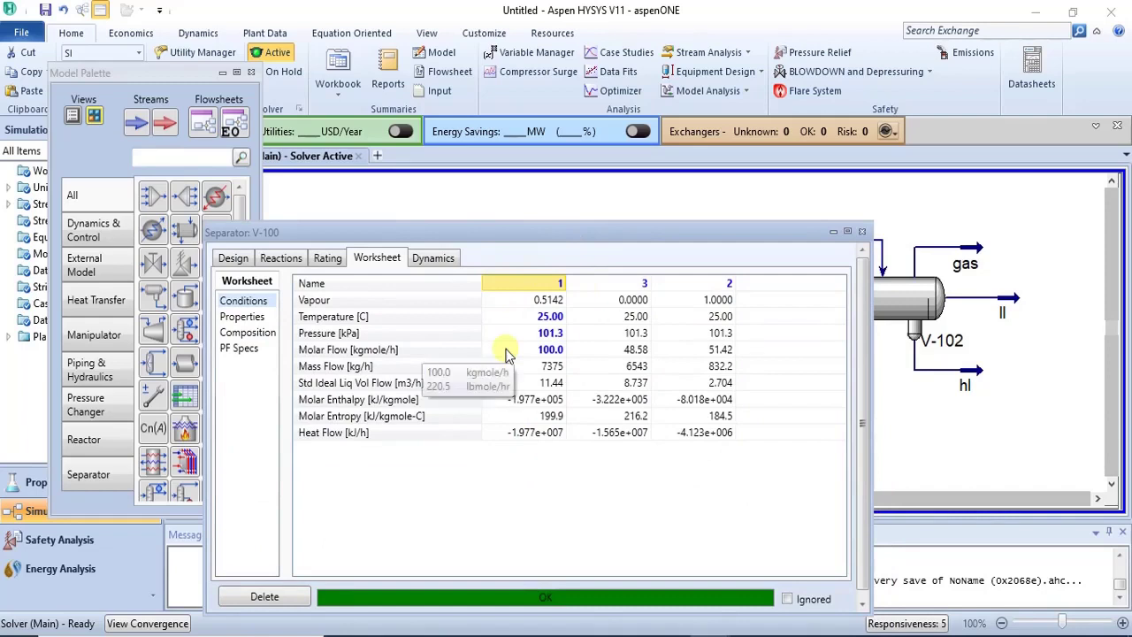
pyautogui.moveTo(500, 366)
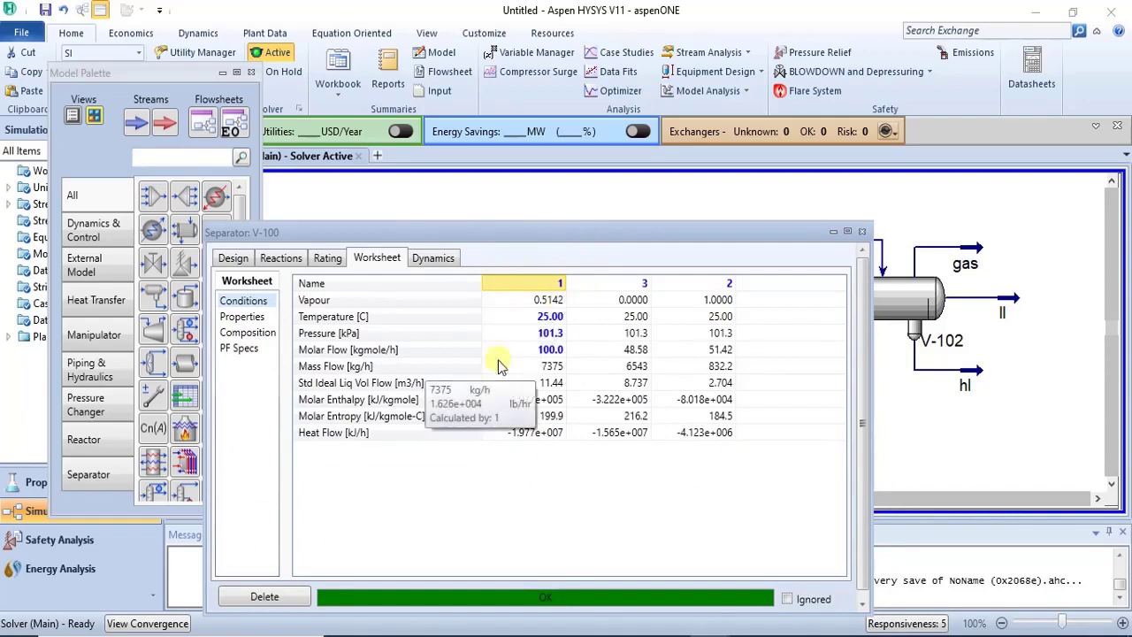
pyautogui.click(251, 348)
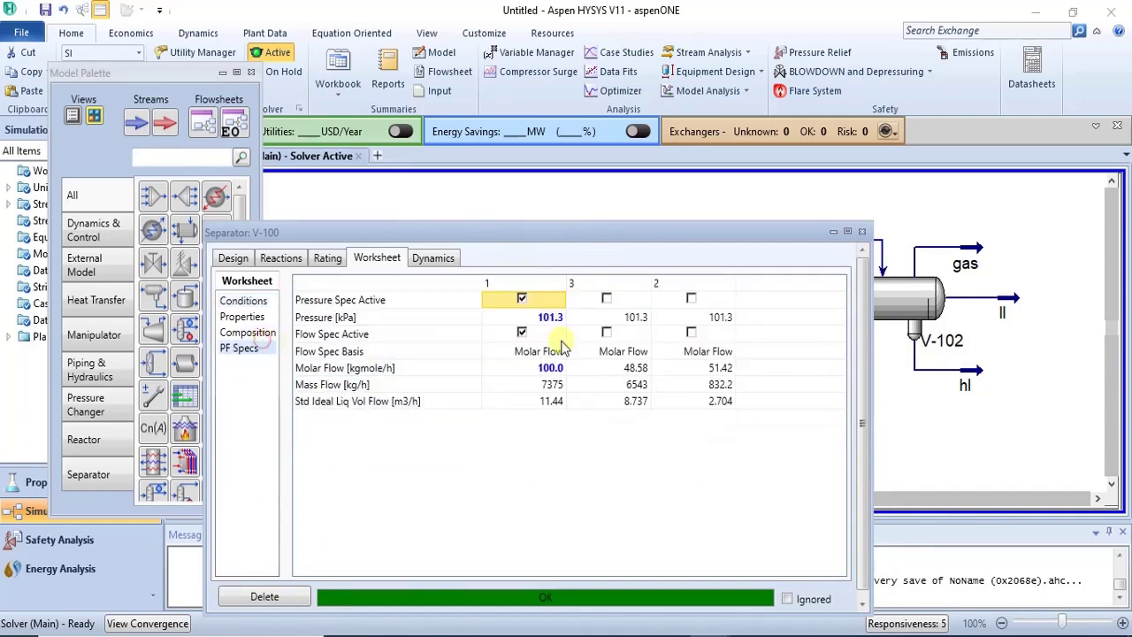
pyautogui.click(237, 332)
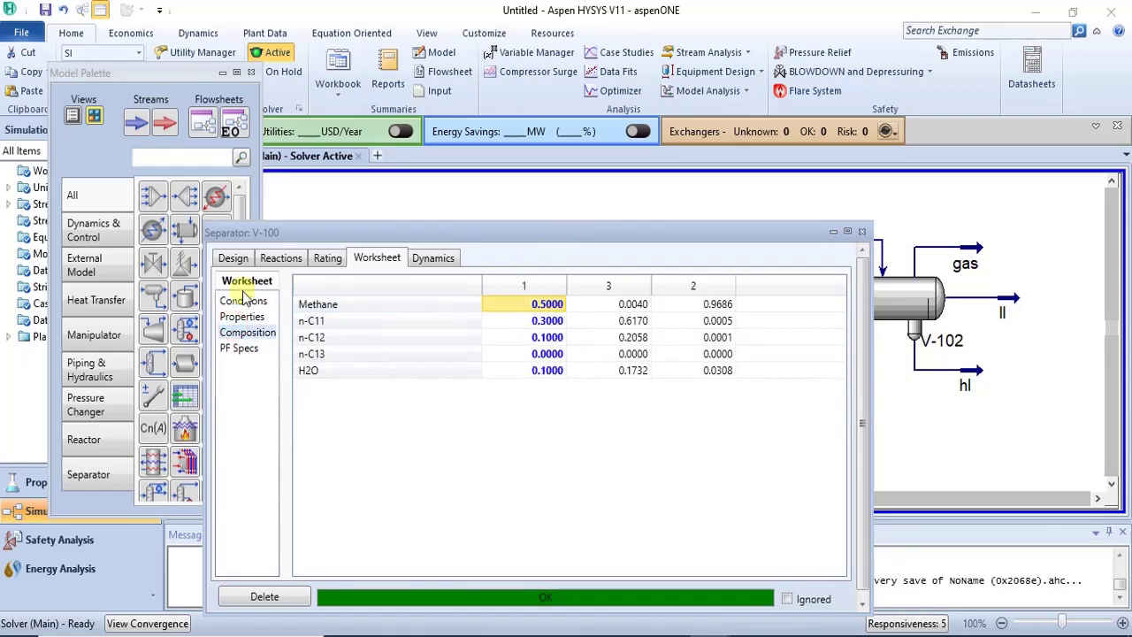
pyautogui.click(241, 302)
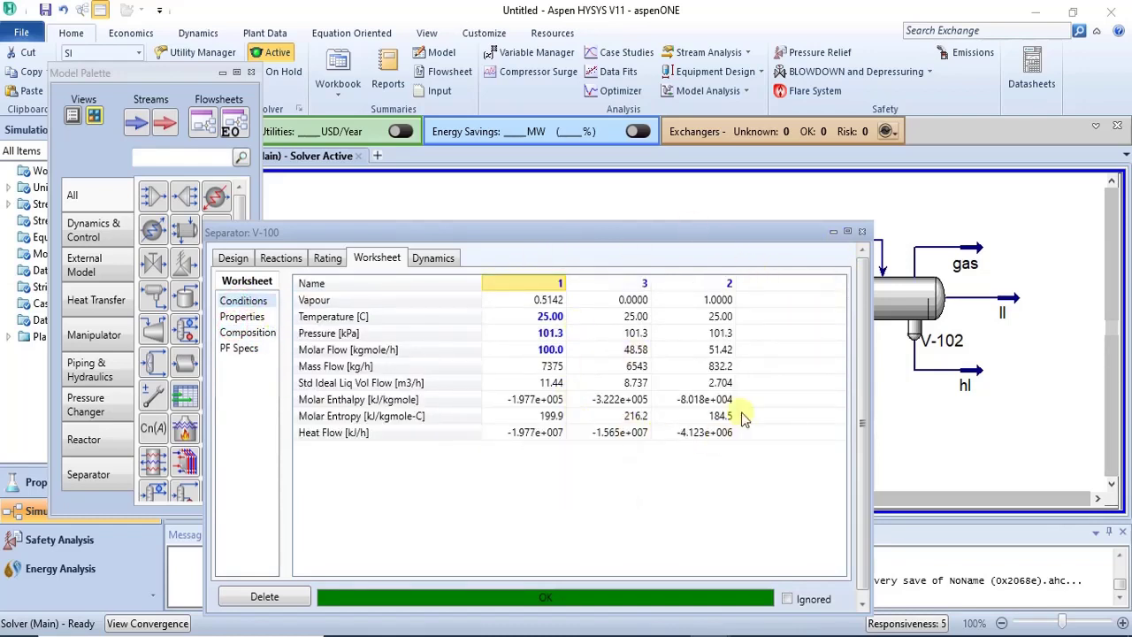
# Add an energy stream named q1 to separator V-100's design connections.
pyautogui.moveTo(619, 237); pyautogui.dragTo(633, 191)
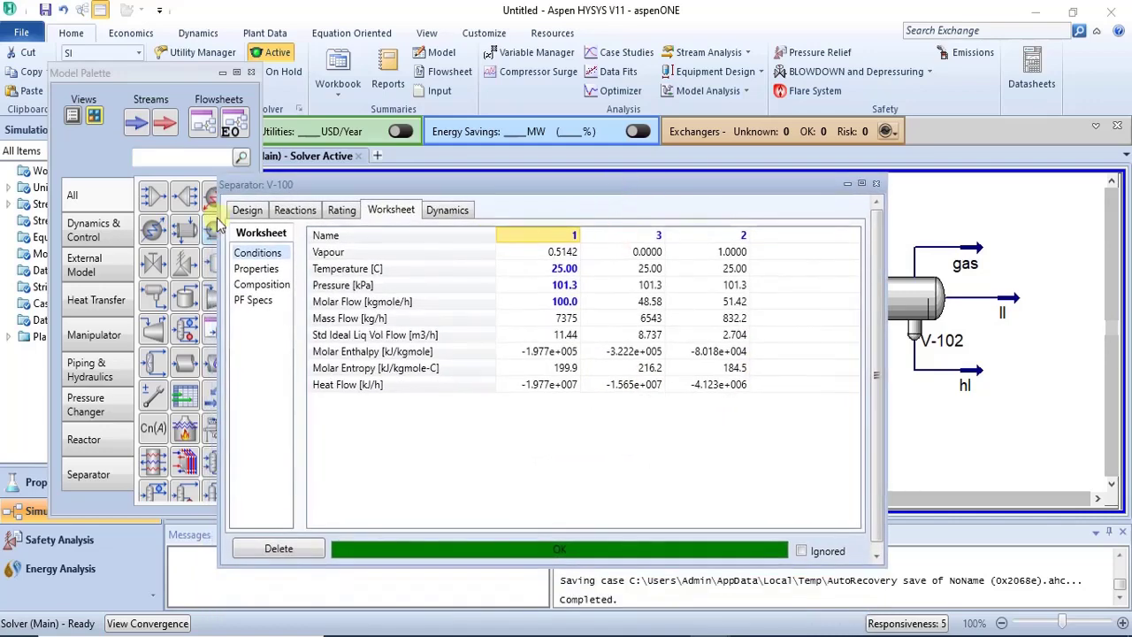
pyautogui.click(240, 213)
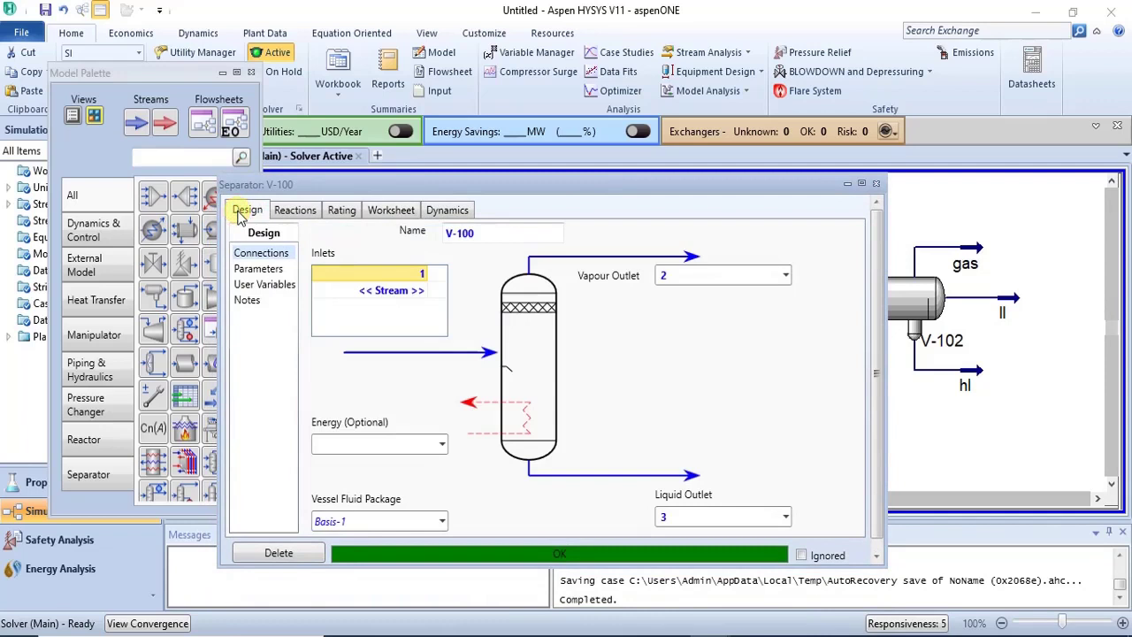
pyautogui.click(369, 444)
pyautogui.press('Return')
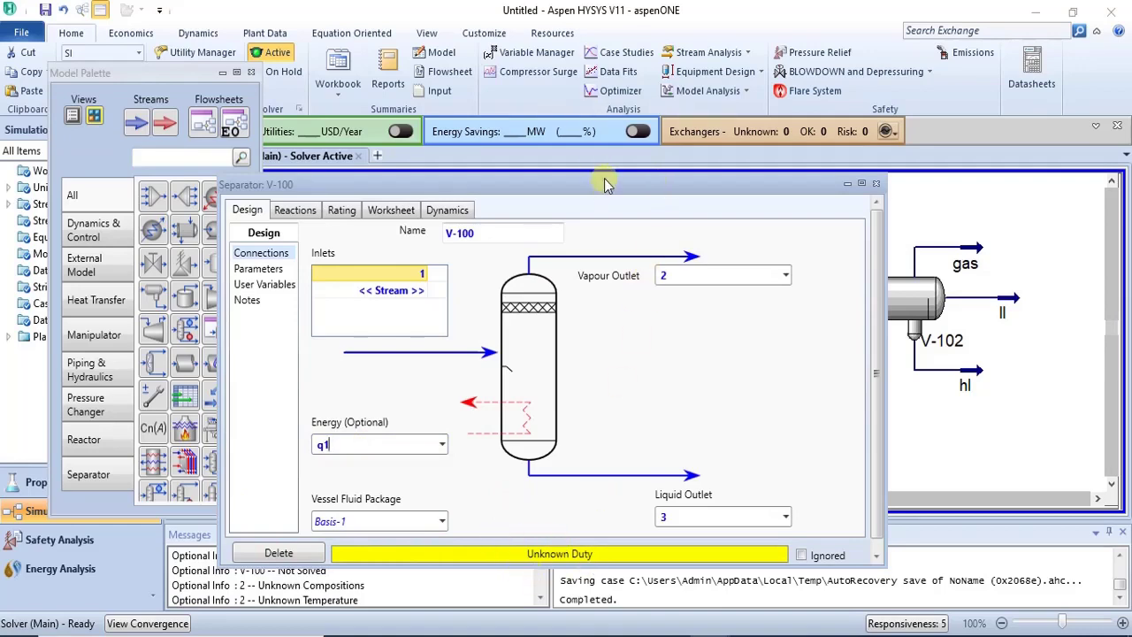
# Display the worksheet conditions of separator V-100's connected streams.
pyautogui.moveTo(606, 184); pyautogui.dragTo(645, 190)
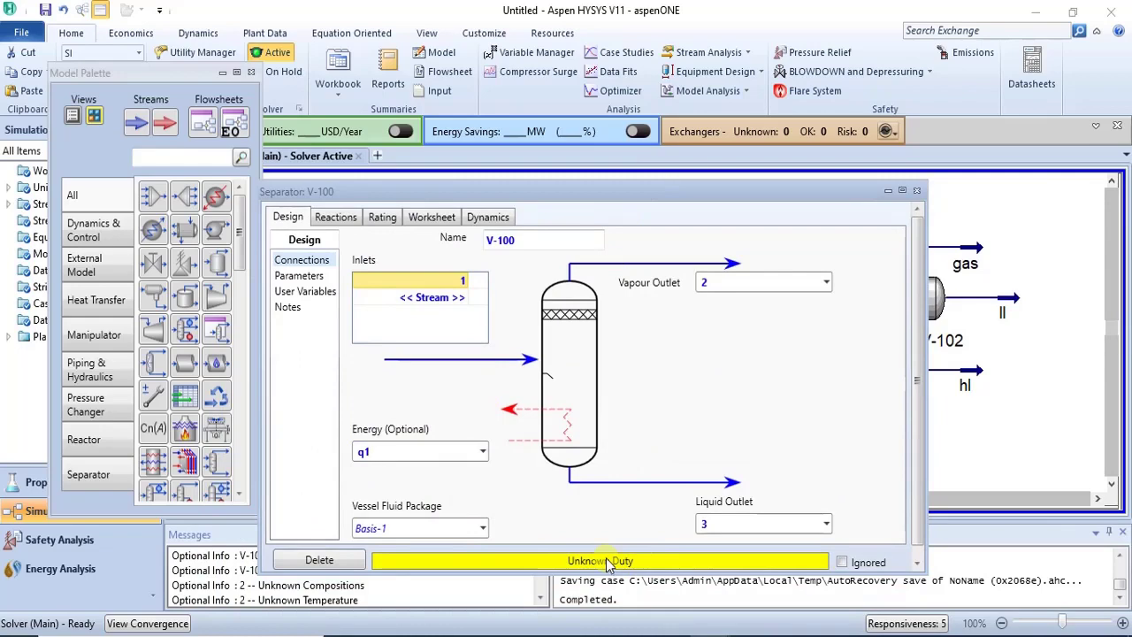
pyautogui.click(433, 217)
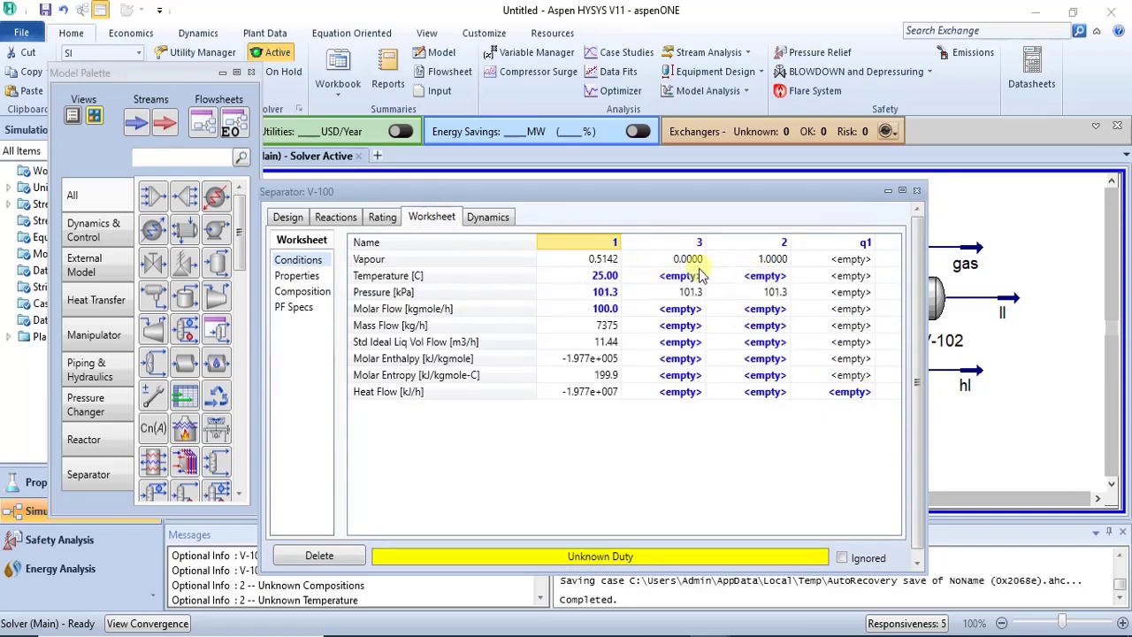
pyautogui.click(775, 280)
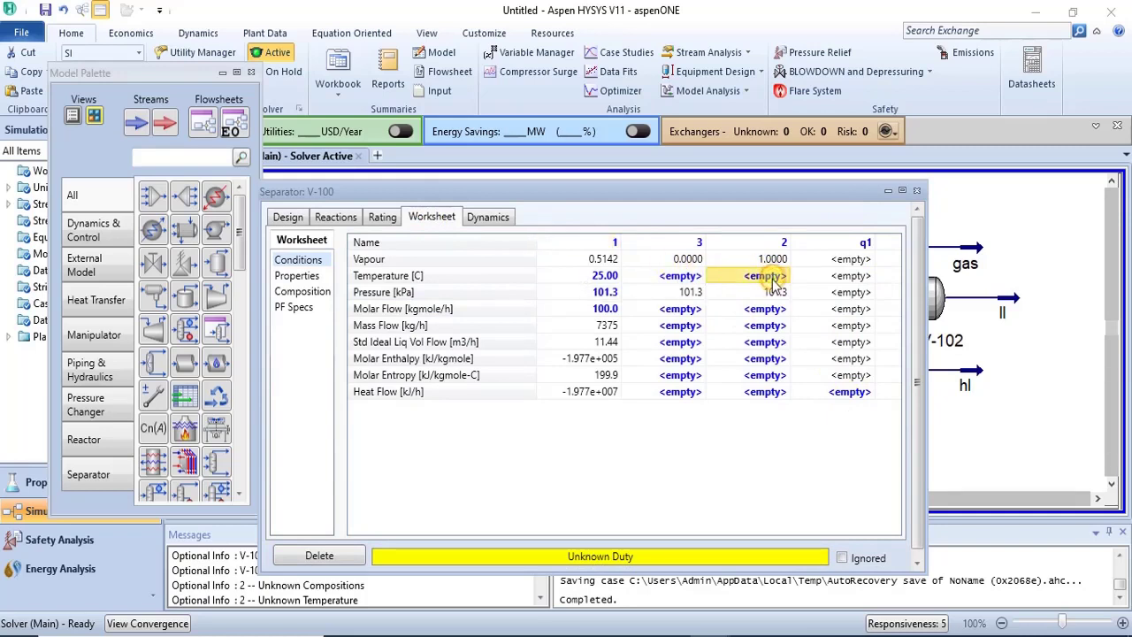
pyautogui.write('40')
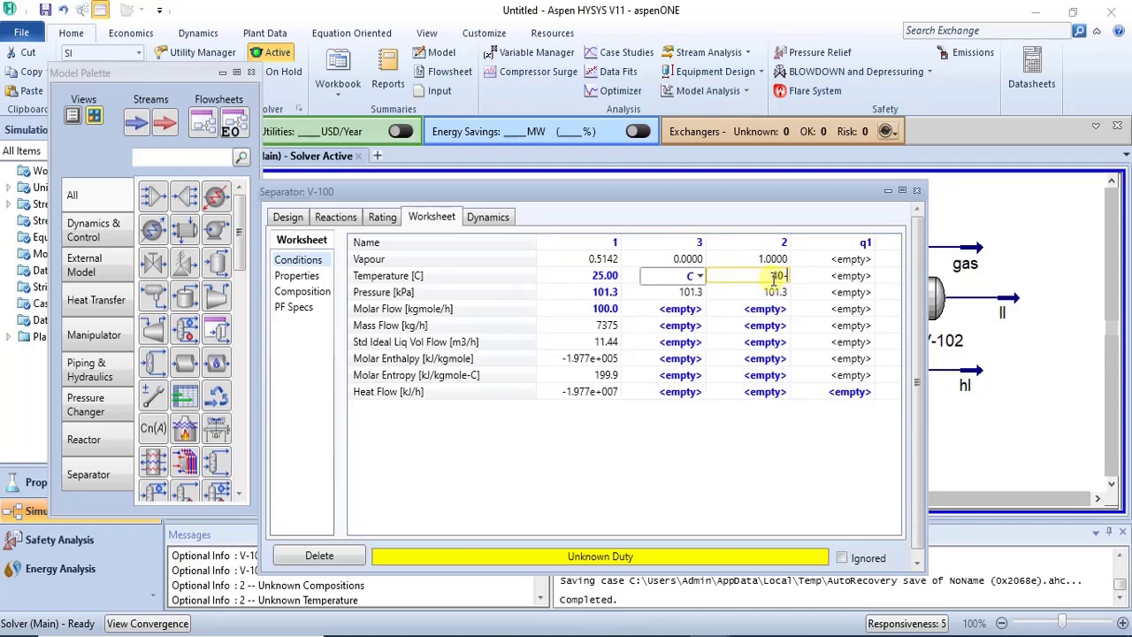
pyautogui.press('Return')
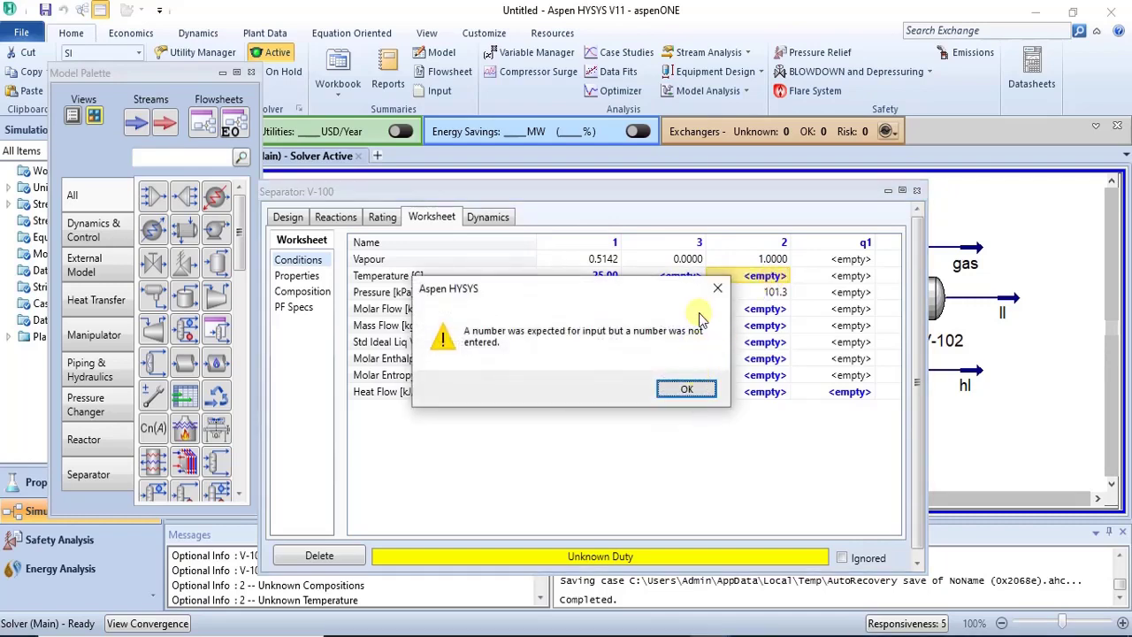
pyautogui.press('Return')
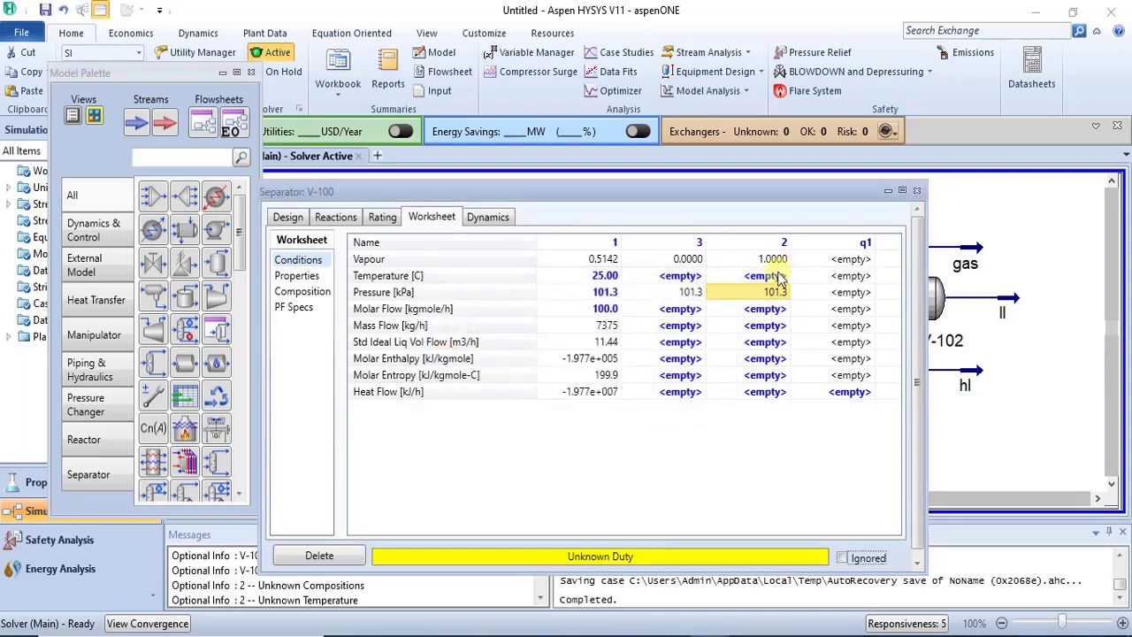
# Set the temperature of V-100's outlet stream 2 to 40 °C and close the separator's window.
pyautogui.click(780, 276)
pyautogui.click(780, 277)
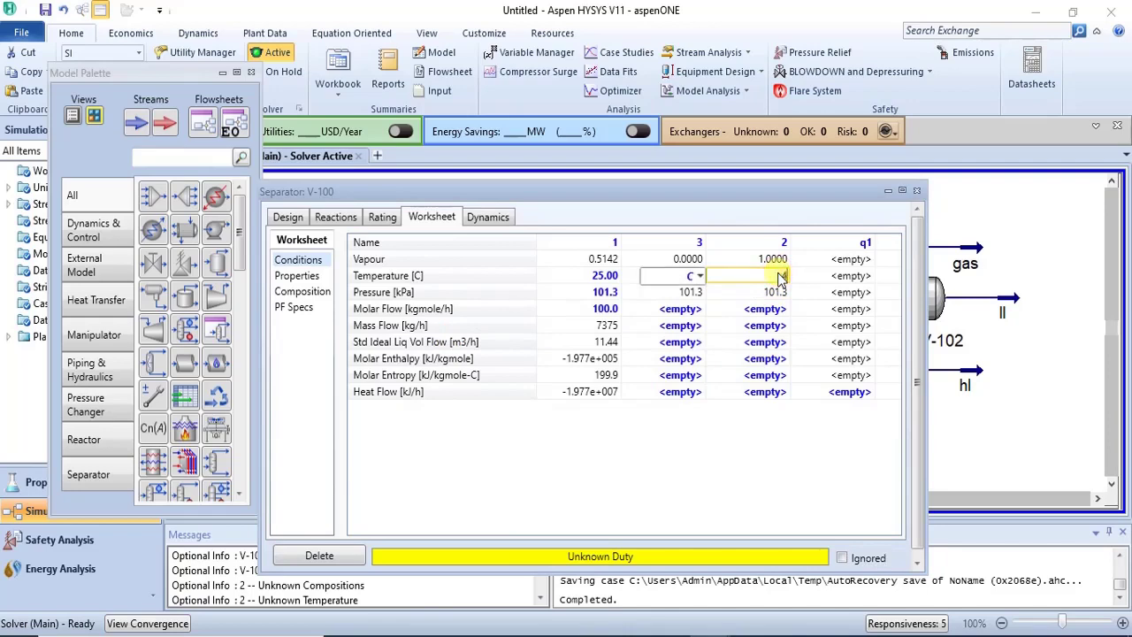
pyautogui.write('40')
pyautogui.press('Return')
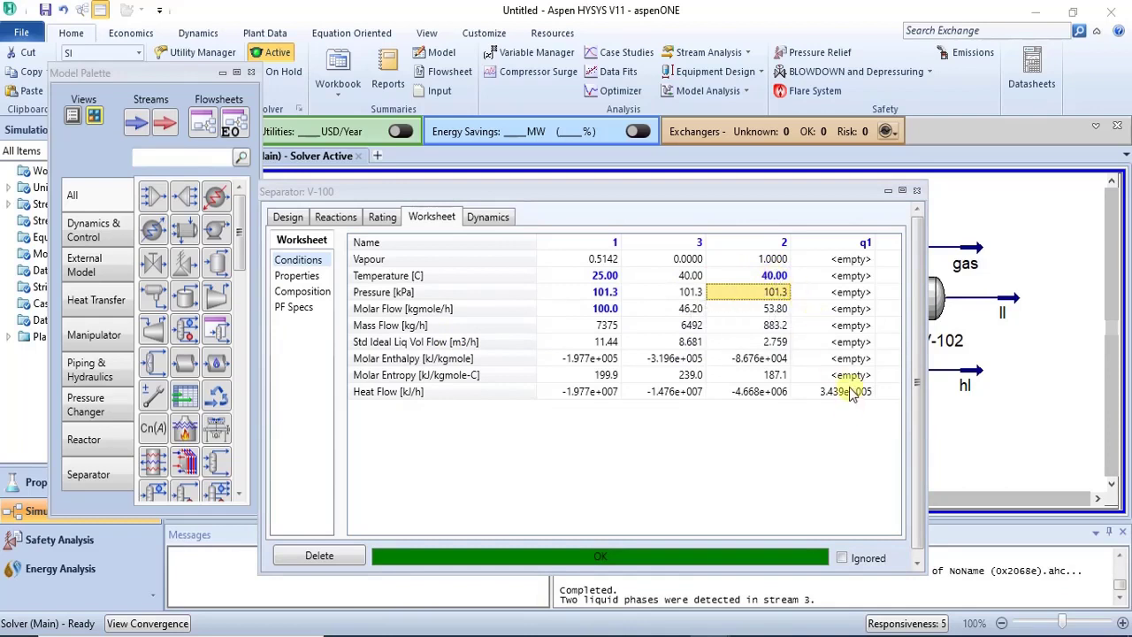
pyautogui.moveTo(847, 393)
pyautogui.click(918, 191)
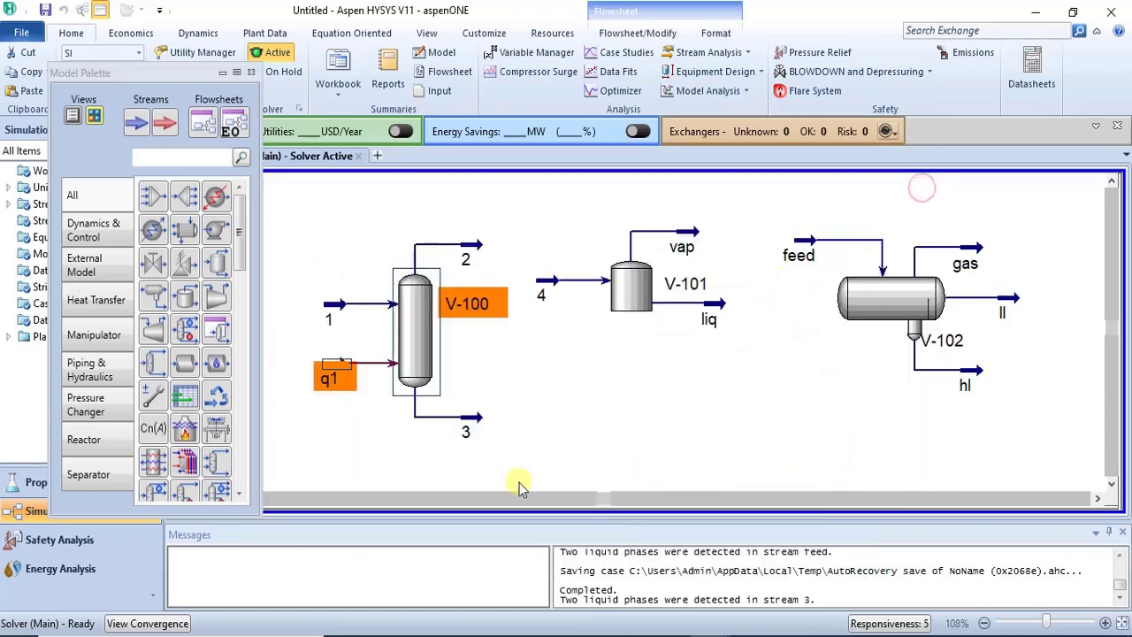
pyautogui.click(495, 426)
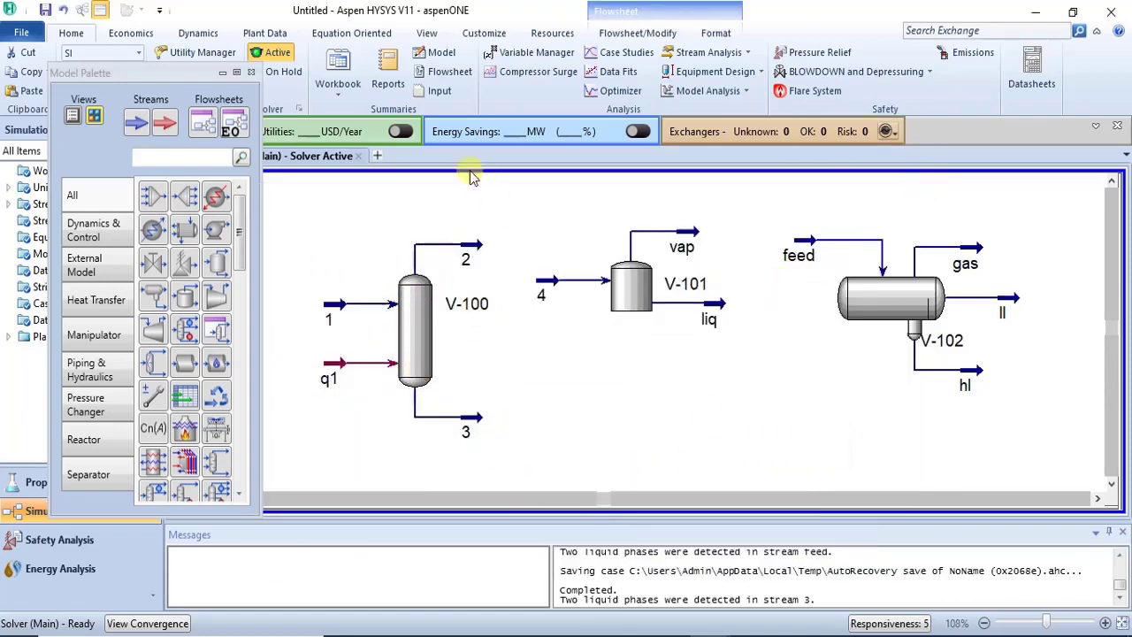
# Add an energy stream named q2 to 3-phase separator V-102's design connections and display its worksheet conditions.
pyautogui.click(910, 299)
pyautogui.doubleClick(909, 299)
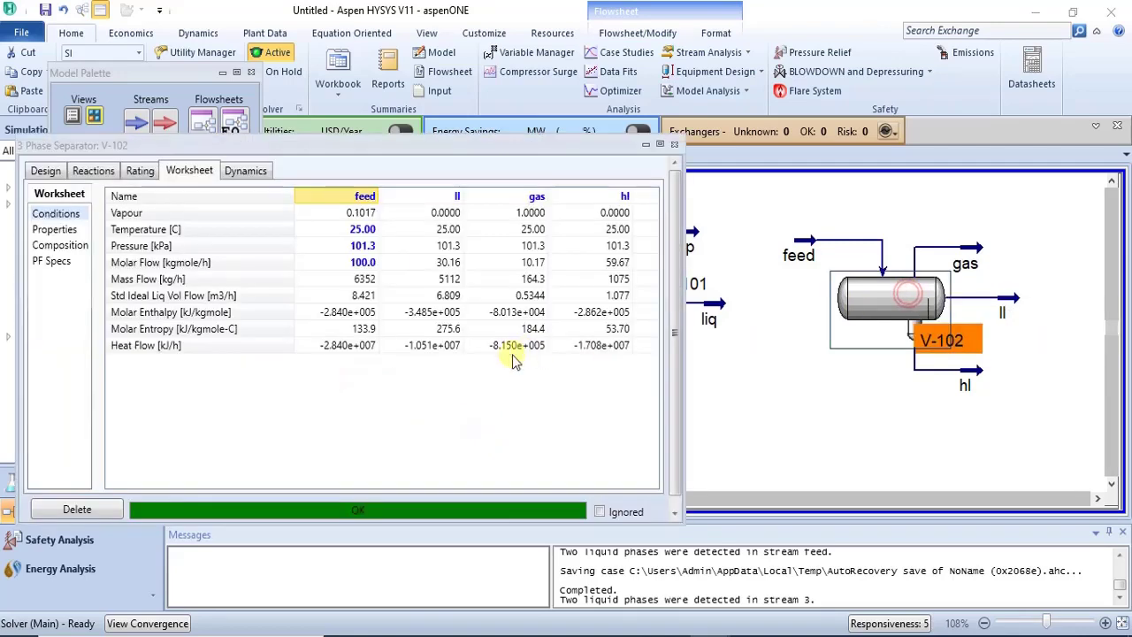
pyautogui.click(32, 170)
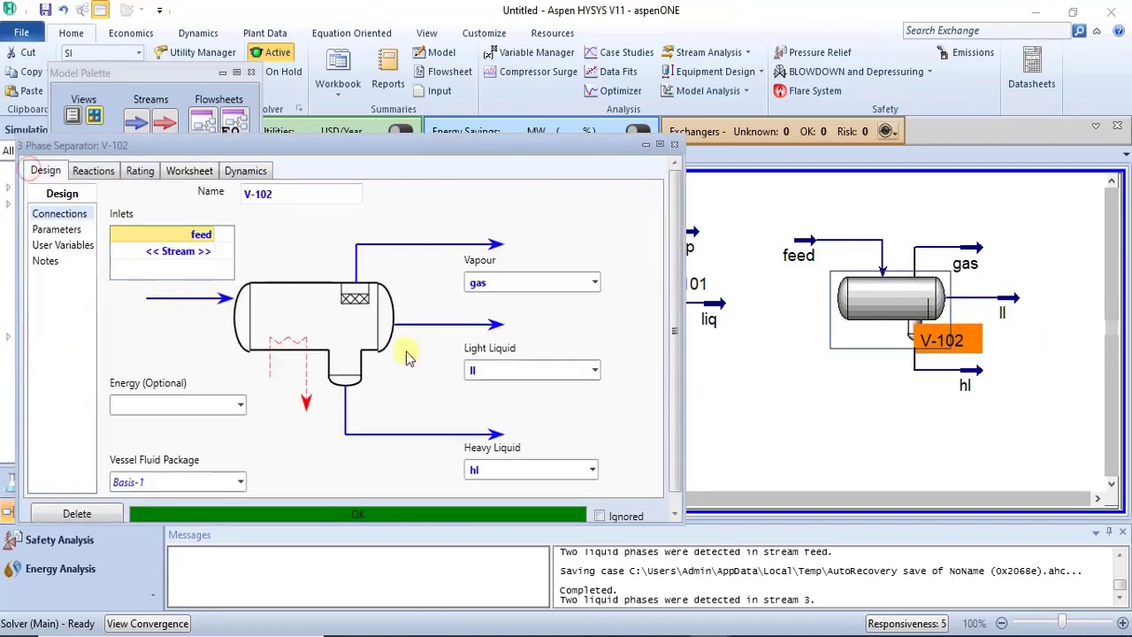
pyautogui.click(221, 403)
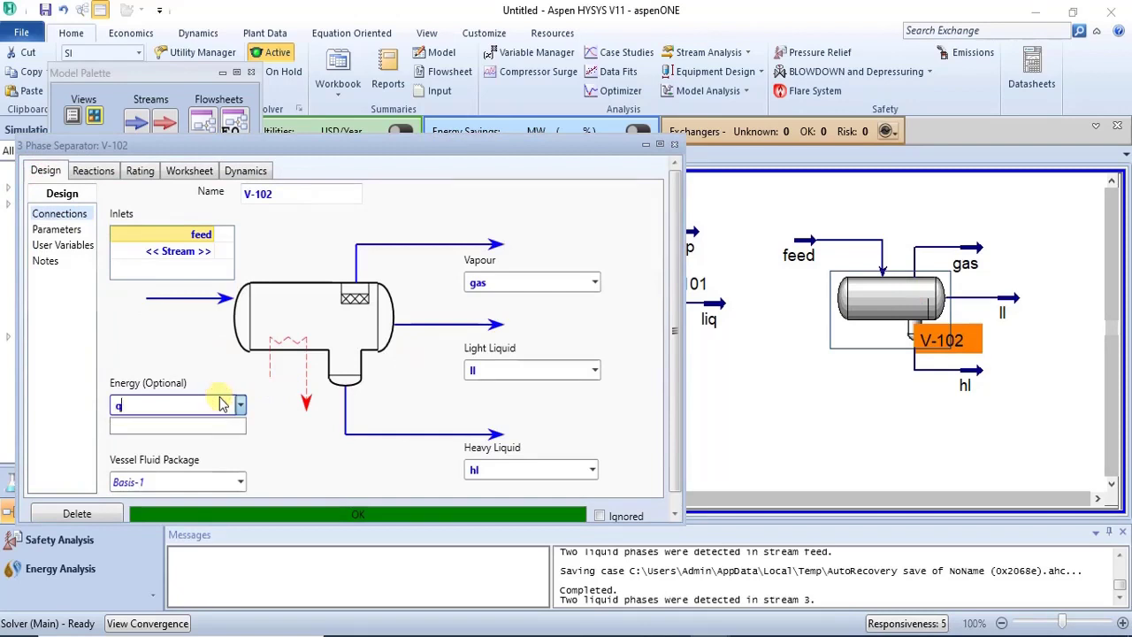
pyautogui.write('q2')
pyautogui.press('Return')
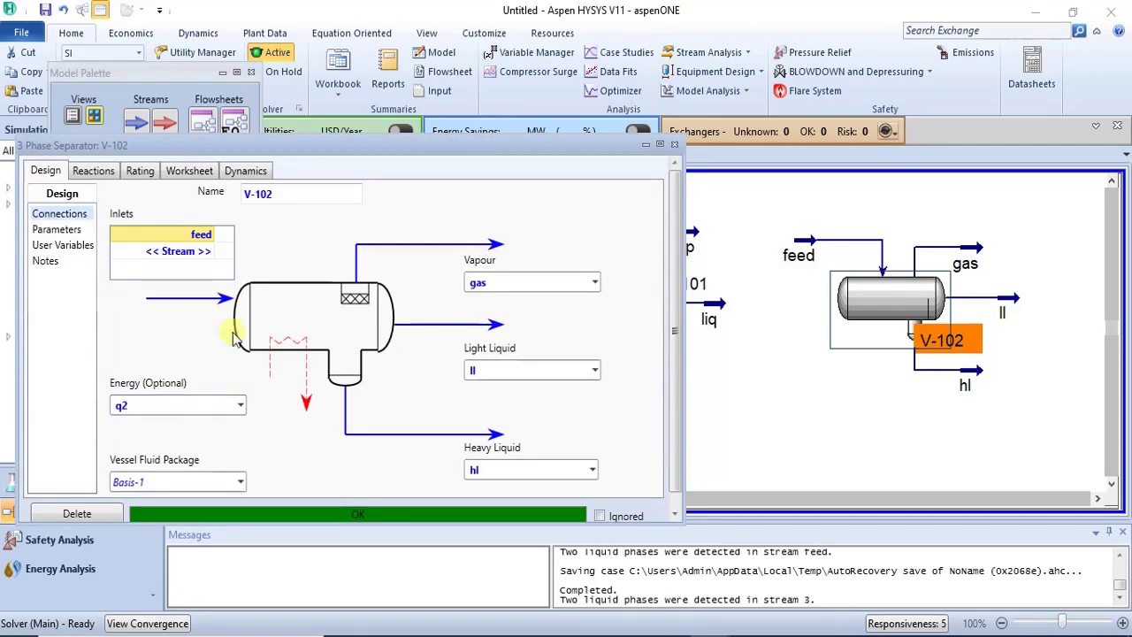
pyautogui.click(293, 437)
pyautogui.moveTo(370, 146); pyautogui.dragTo(451, 132)
pyautogui.click(271, 157)
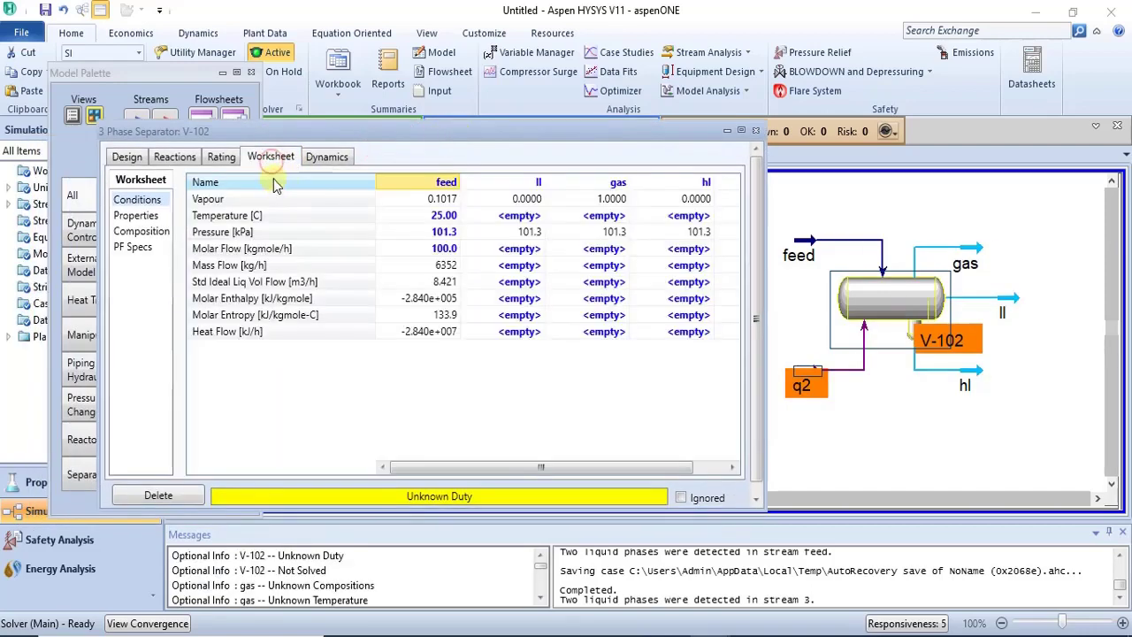
pyautogui.click(694, 333)
pyautogui.write('2e5')
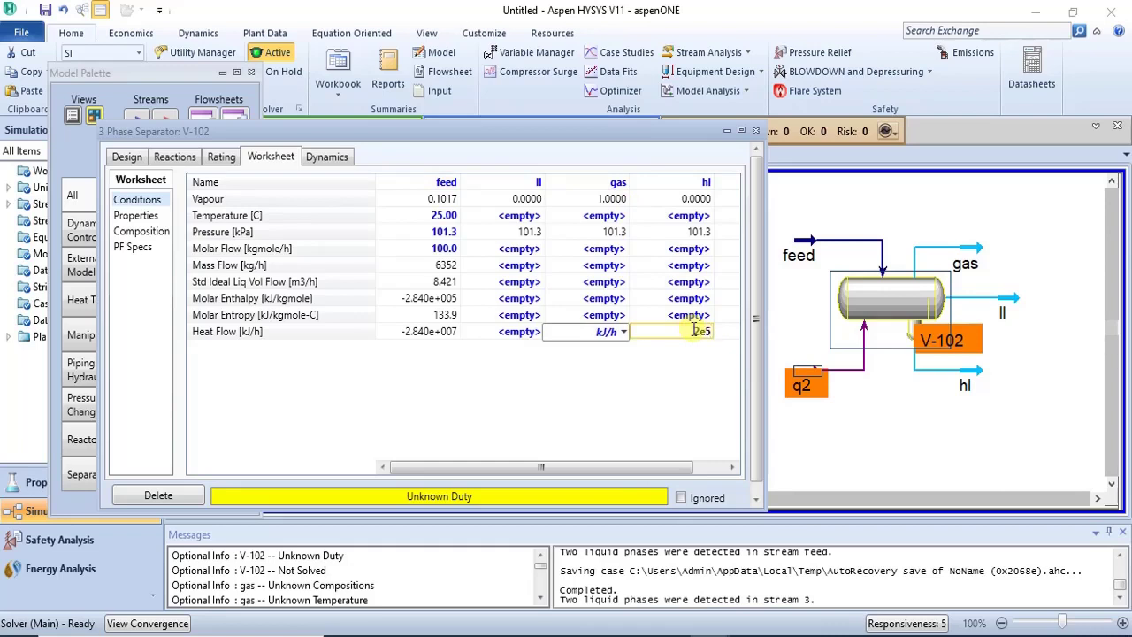
pyautogui.press('Return')
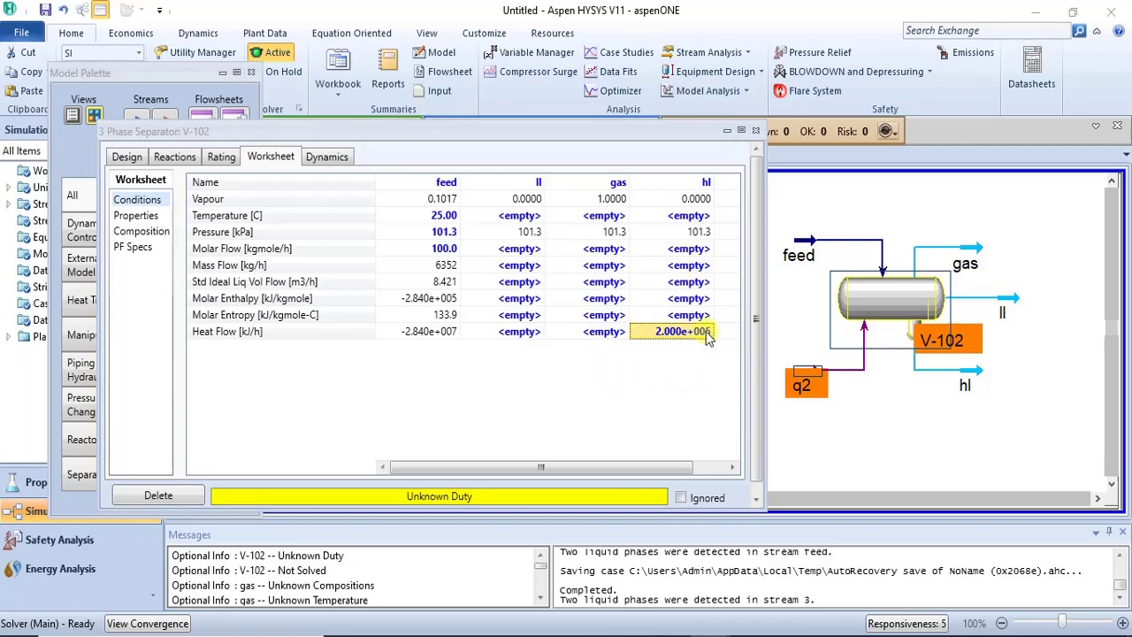
pyautogui.click(698, 345)
pyautogui.click(699, 345)
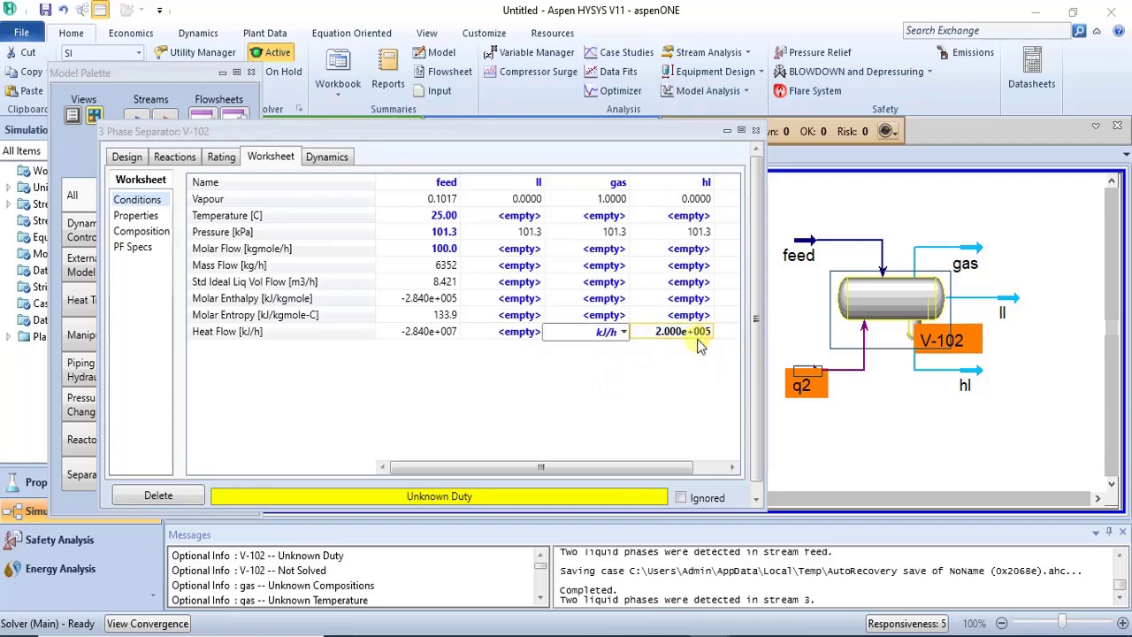
pyautogui.press('Delete')
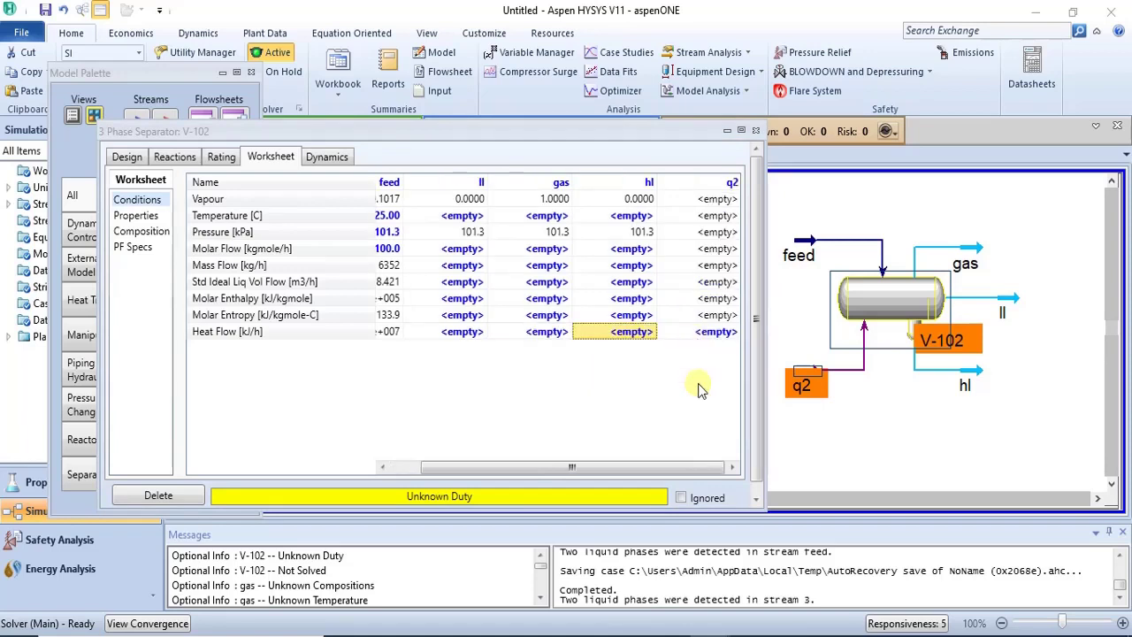
# Set the heat flow of energy stream q2 to 2e5 kJ/h and close V-102's window.
pyautogui.click(726, 331)
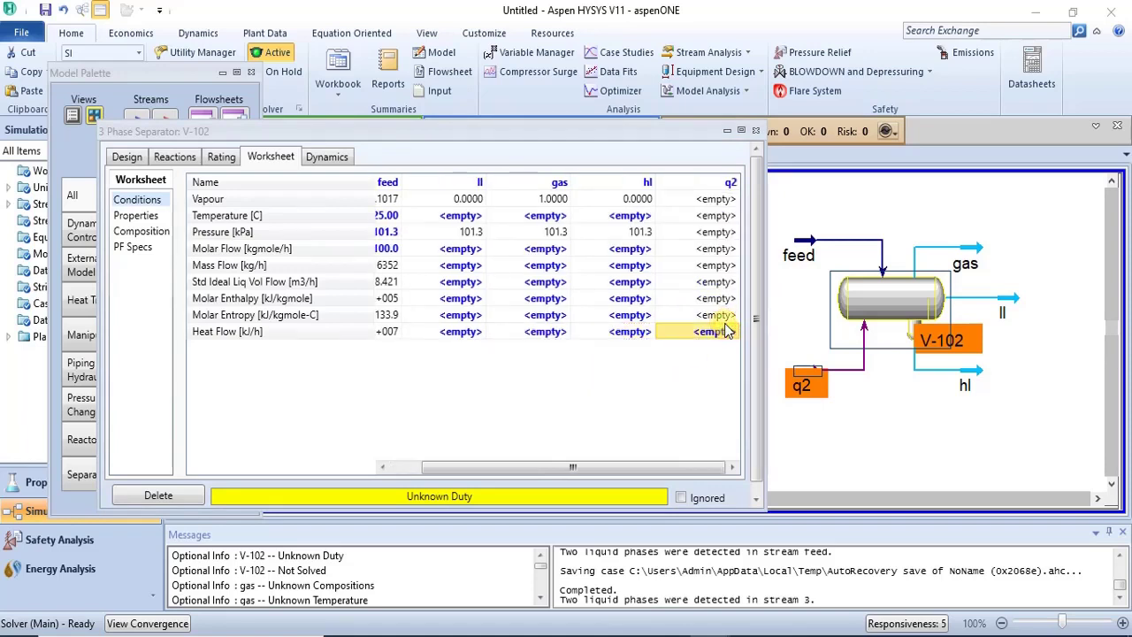
pyautogui.click(725, 331)
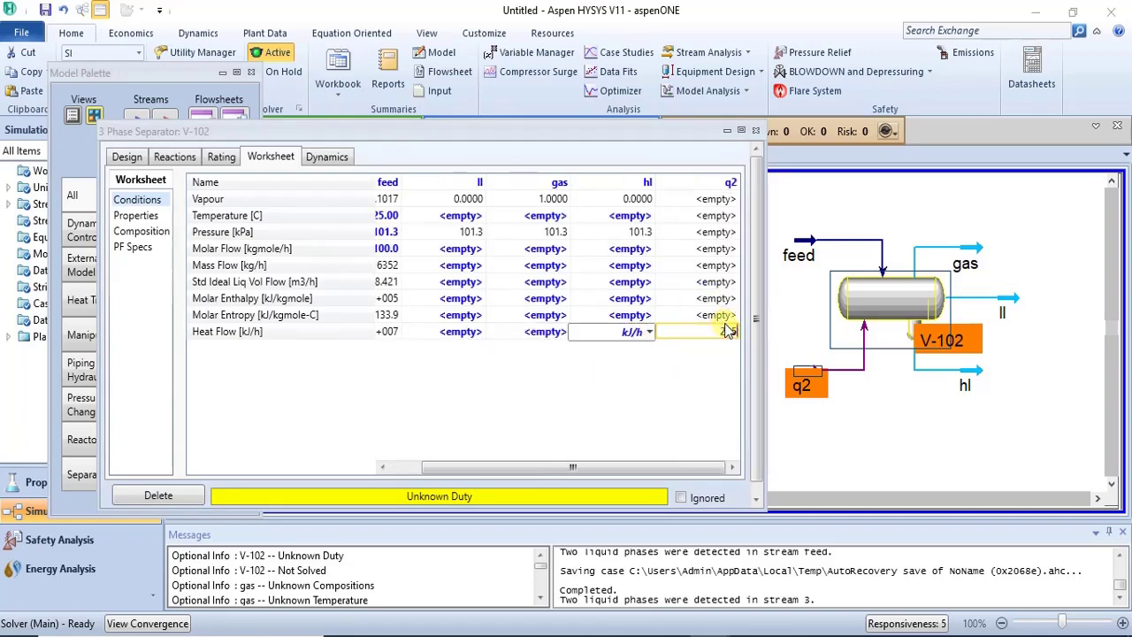
pyautogui.write('2e5')
pyautogui.press('Return')
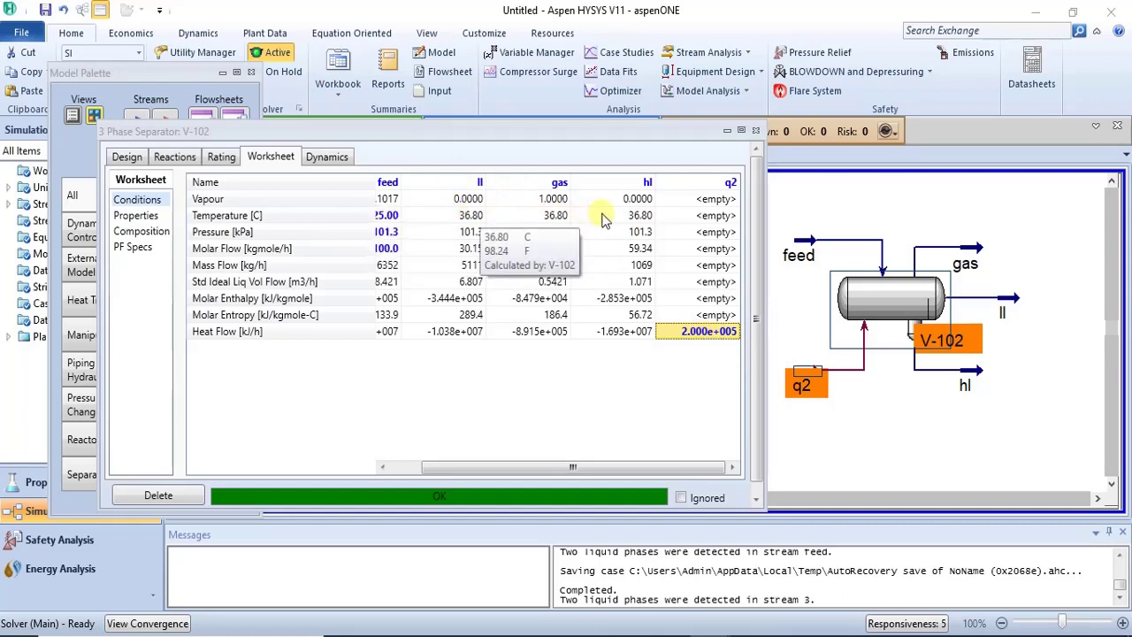
pyautogui.click(756, 130)
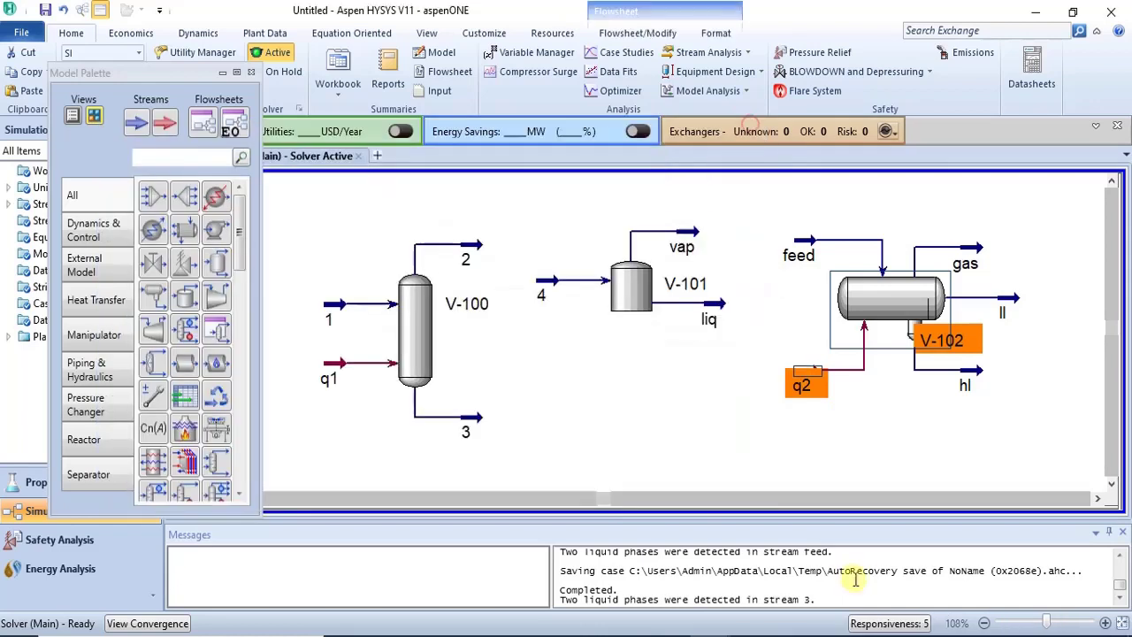
pyautogui.click(884, 410)
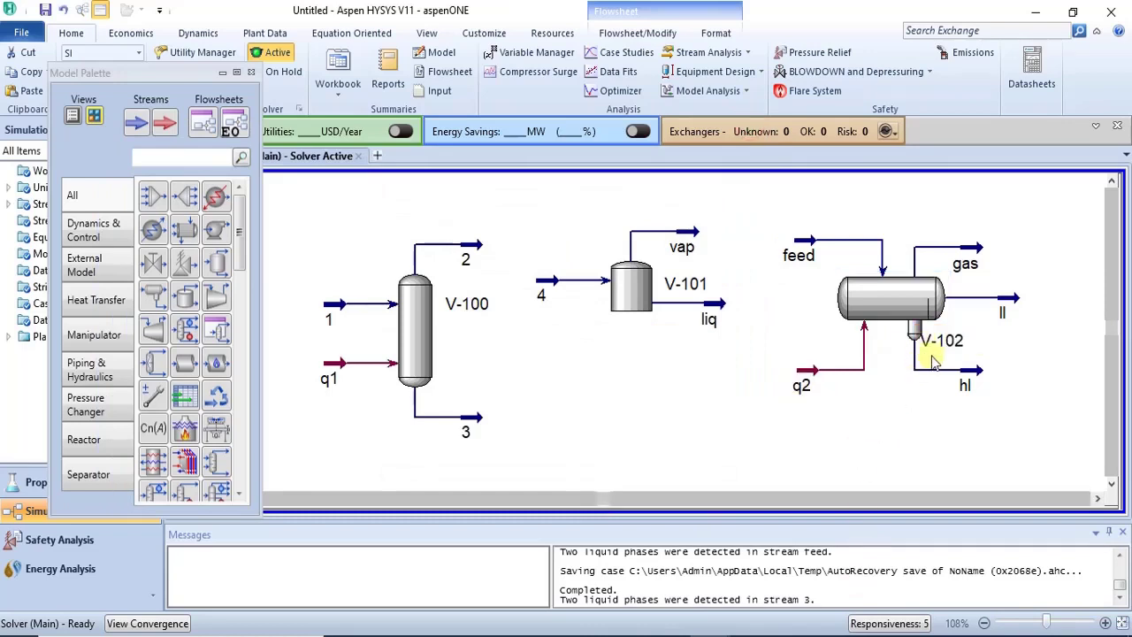
# Review V-100's inlet and vapour outlet pressure drop parameters alongside the pressure drop notes in SEPARATORS.pdf, and return to Aspen HYSYS.
pyautogui.doubleClick(414, 327)
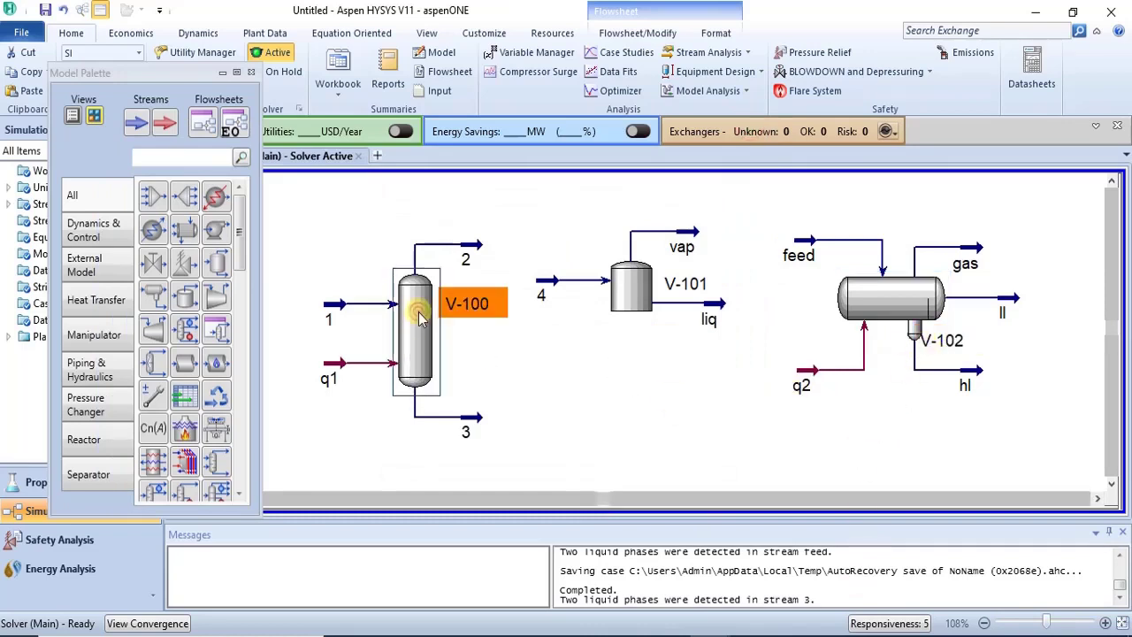
pyautogui.moveTo(442, 180); pyautogui.dragTo(708, 157)
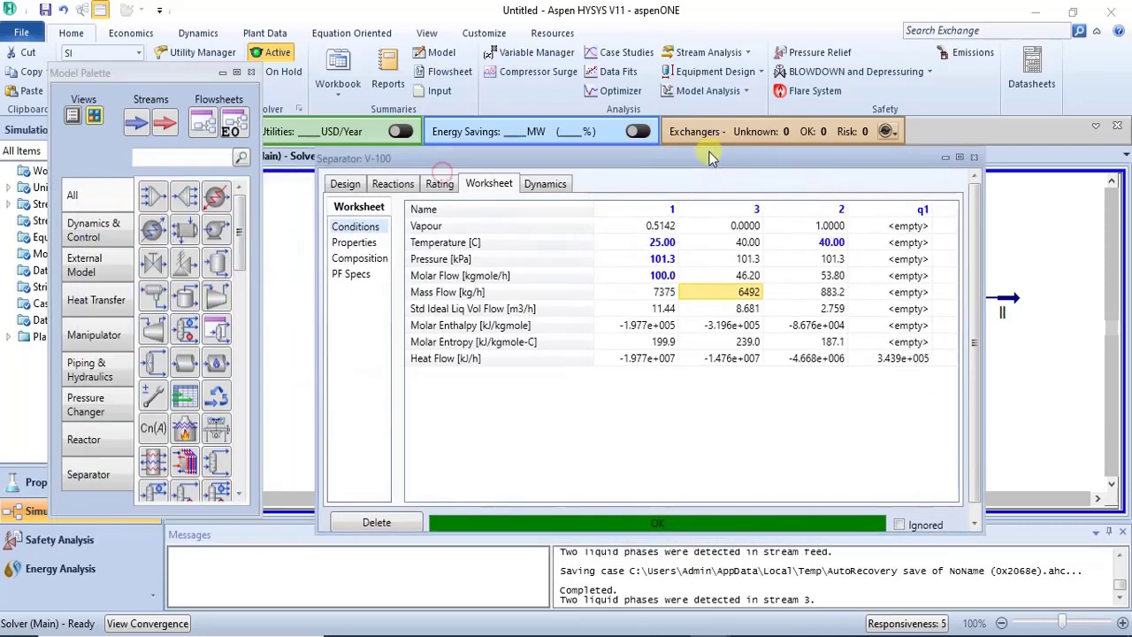
pyautogui.click(346, 185)
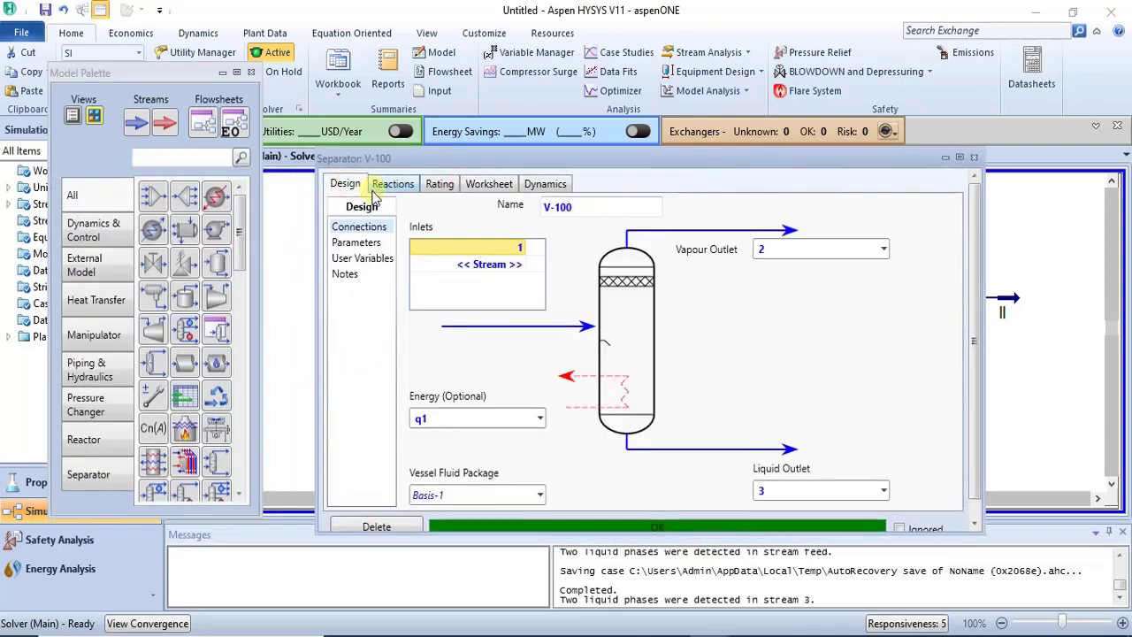
pyautogui.click(357, 249)
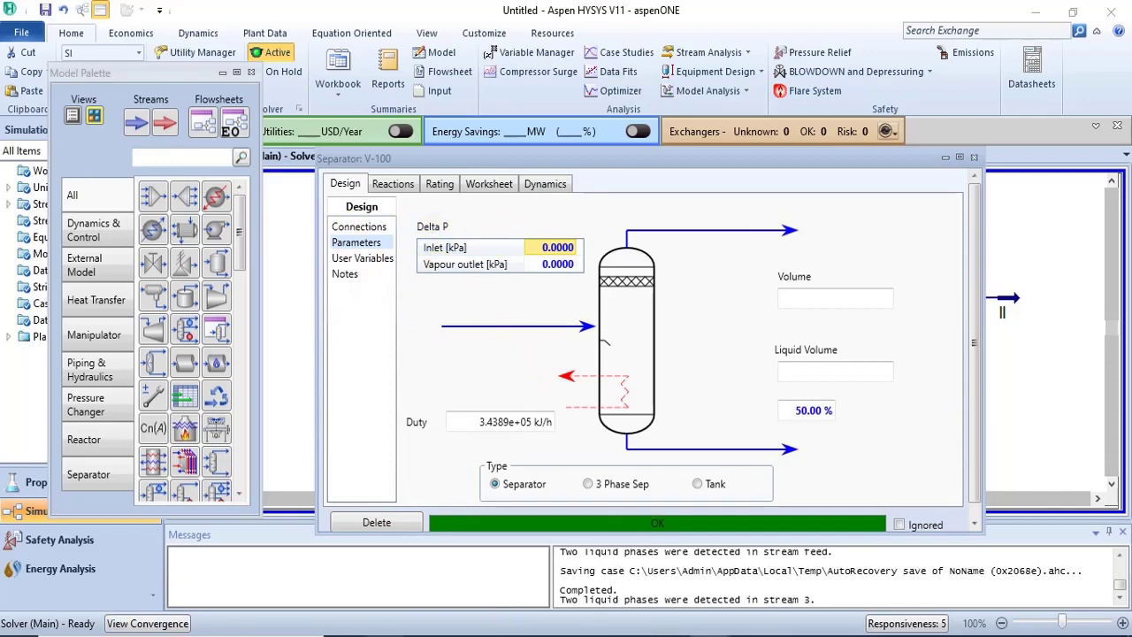
pyautogui.click(424, 635)
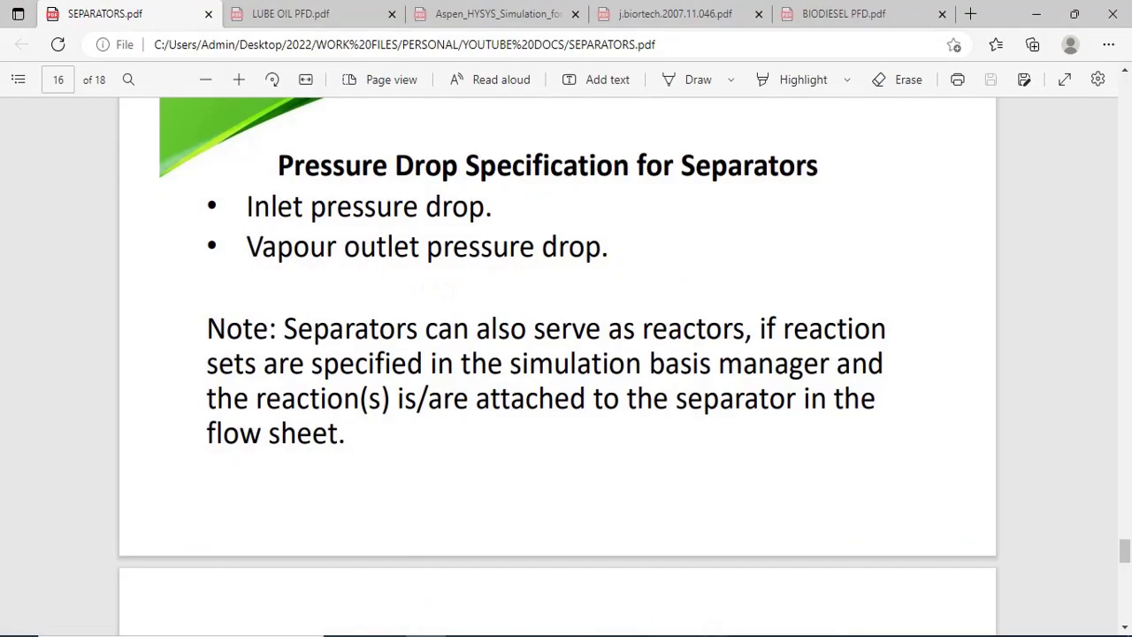
pyautogui.moveTo(913, 591)
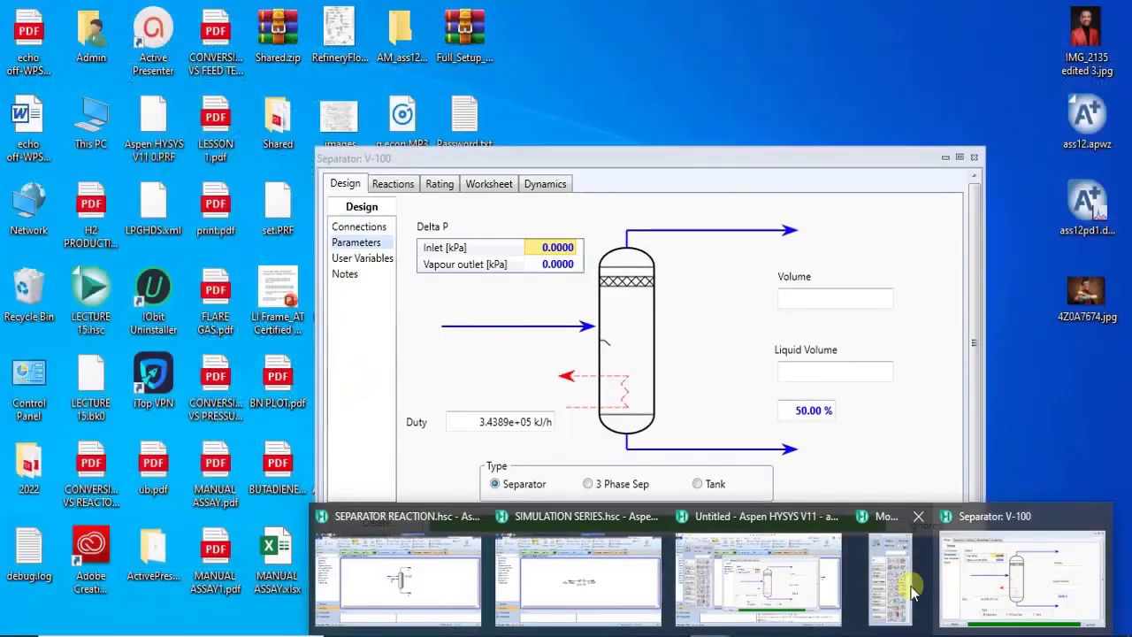
pyautogui.moveTo(747, 609)
pyautogui.click(790, 580)
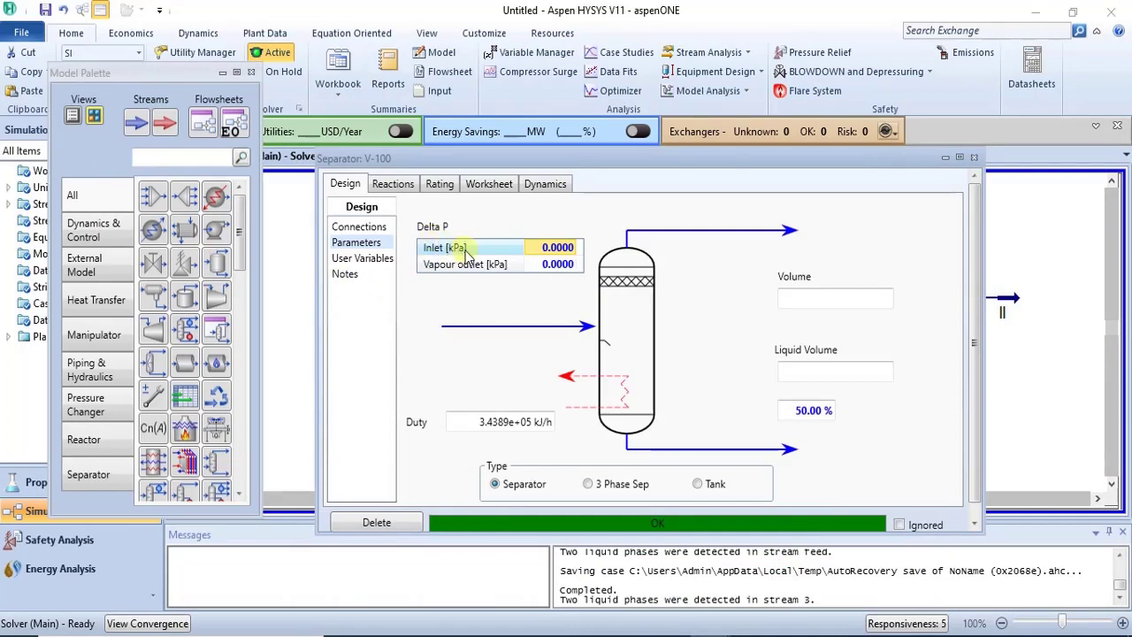
pyautogui.moveTo(544, 277)
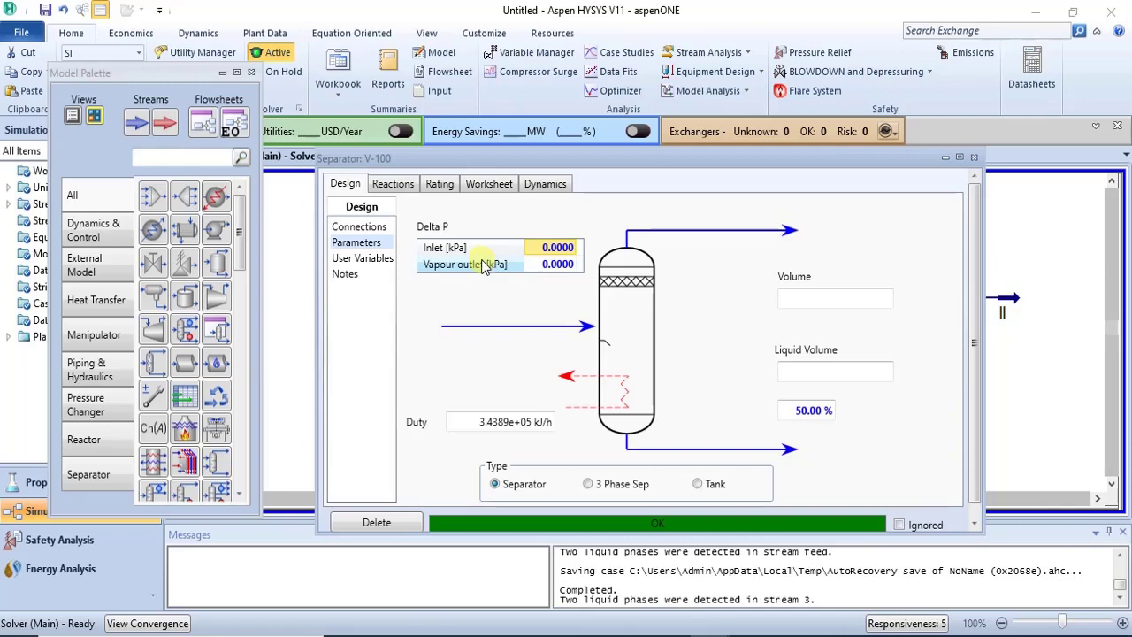
# Clear the inlet pressure drop value in V-100's design parameters.
pyautogui.moveTo(546, 264)
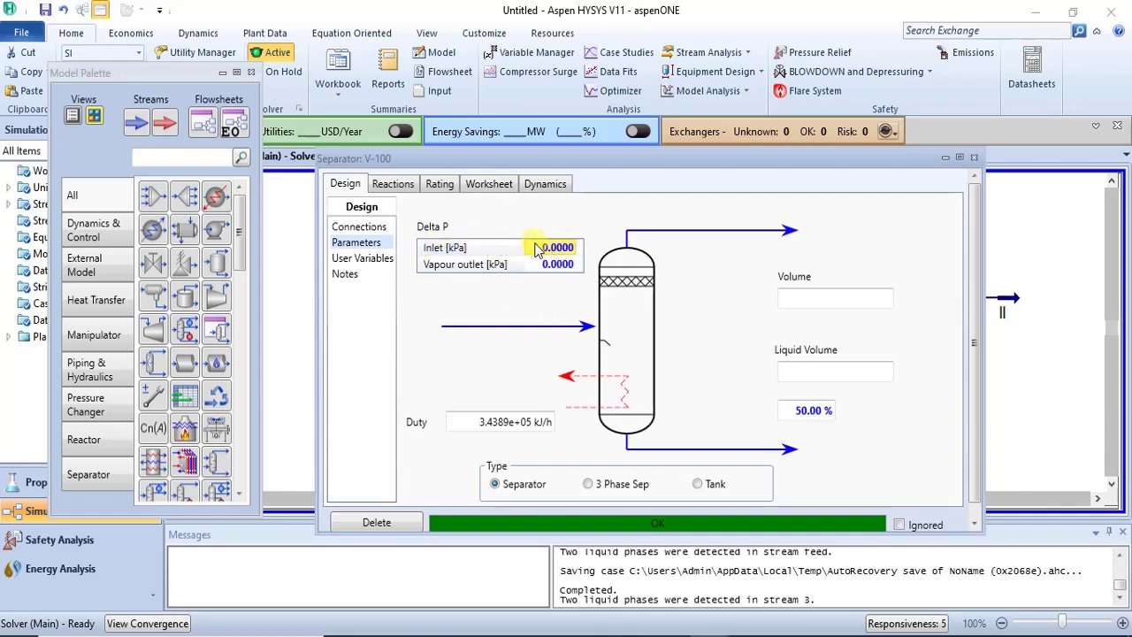
pyautogui.write('2')
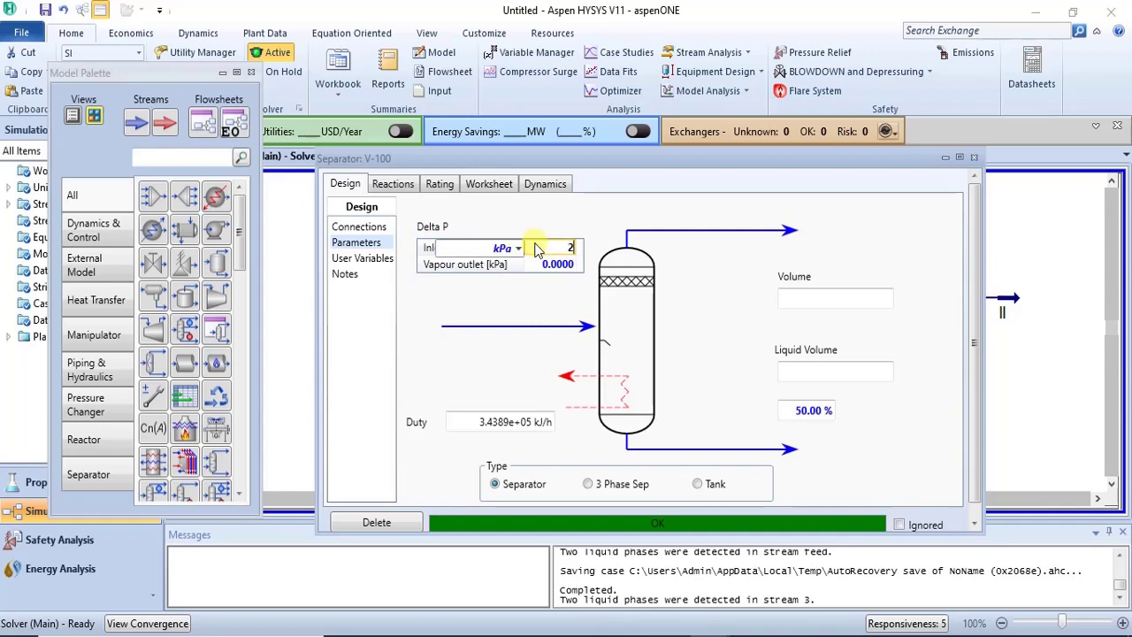
pyautogui.write('0')
pyautogui.press('BackSpace')
pyautogui.press('BackSpace')
pyautogui.click(456, 297)
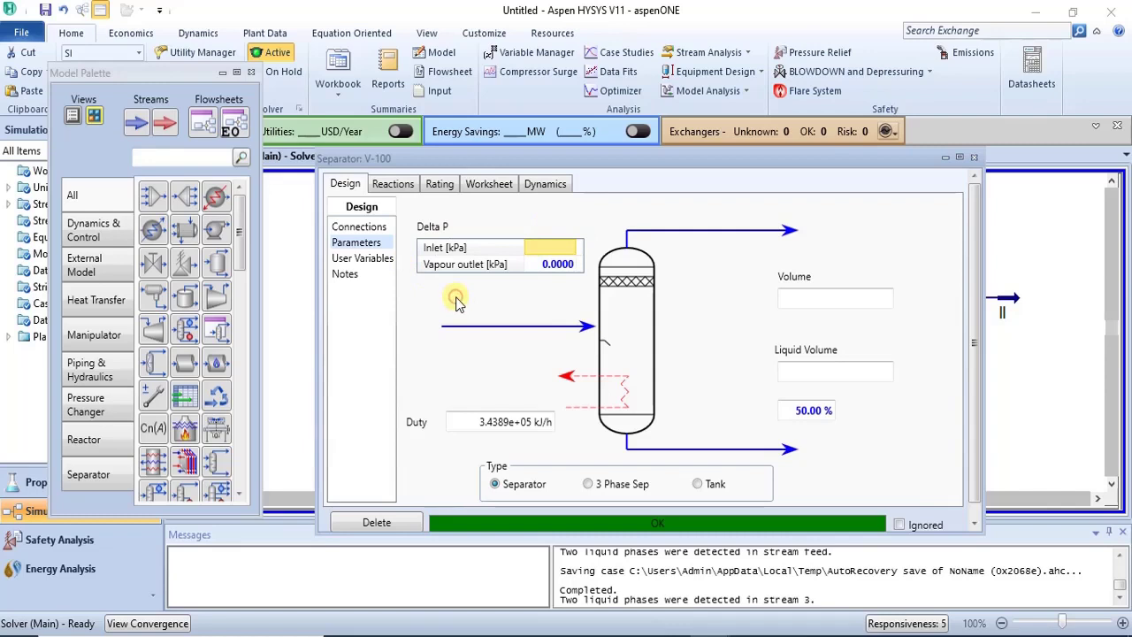
# Set V-100's inlet pressure drop to 0 kPa and compare the pressures of streams 1, 3 and 2 in its worksheet.
pyautogui.click(548, 250)
pyautogui.write('0')
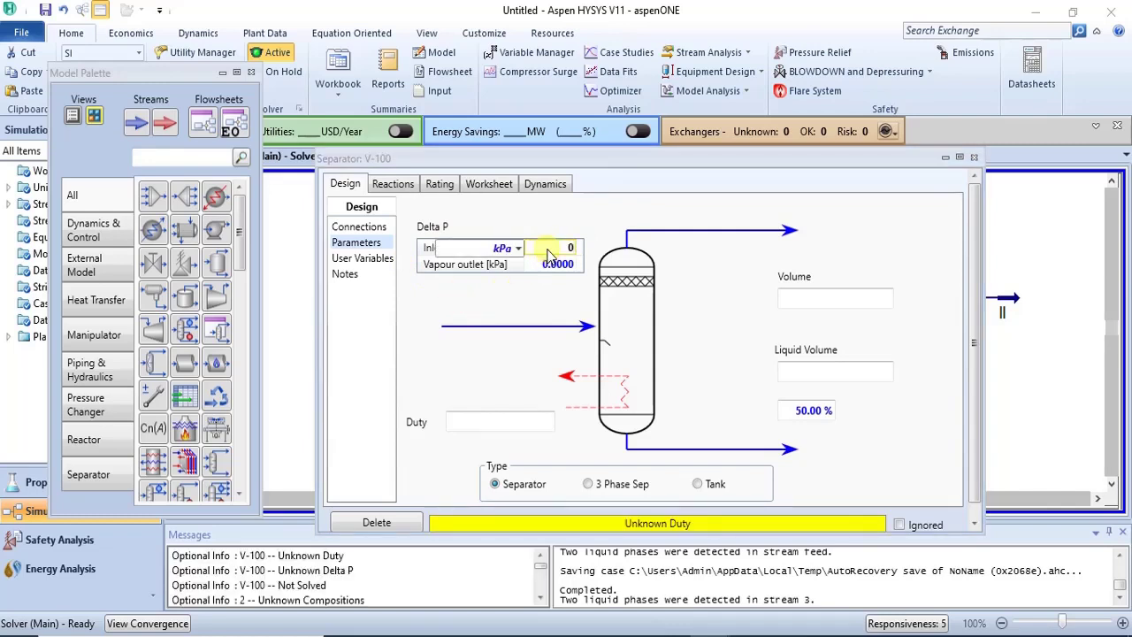
pyautogui.press('Return')
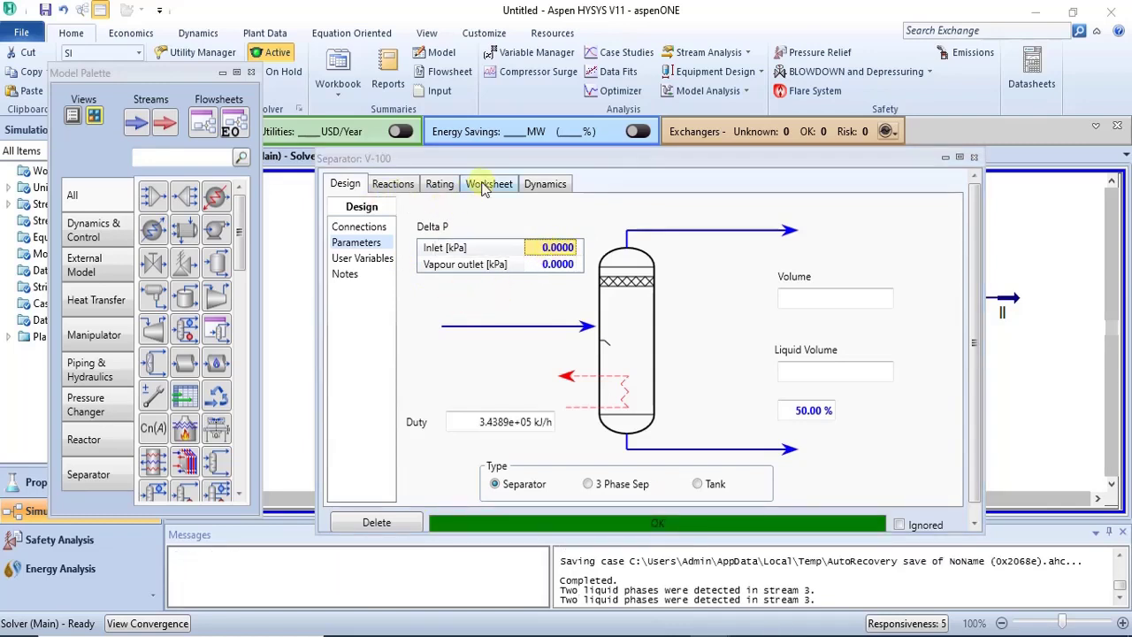
pyautogui.click(484, 186)
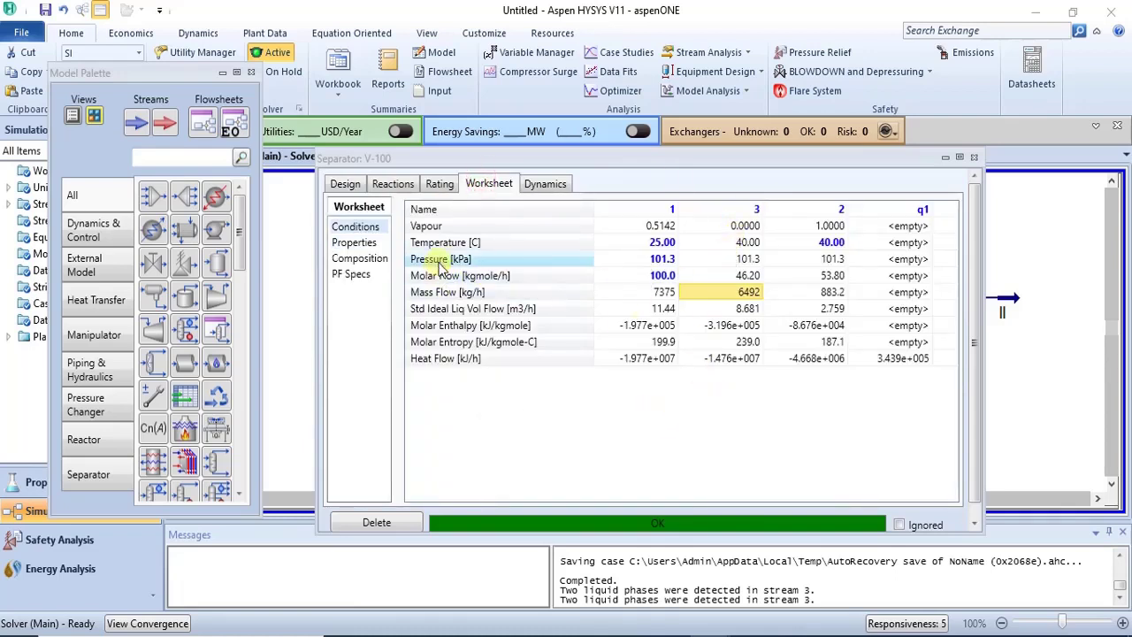
pyautogui.moveTo(662, 262)
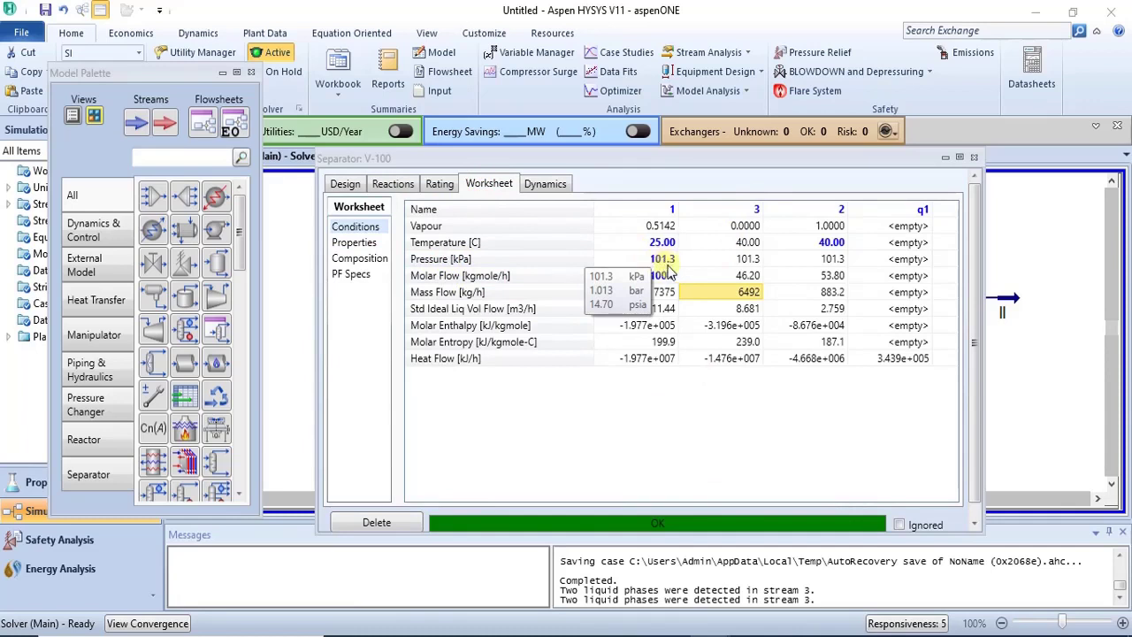
pyautogui.moveTo(748, 263)
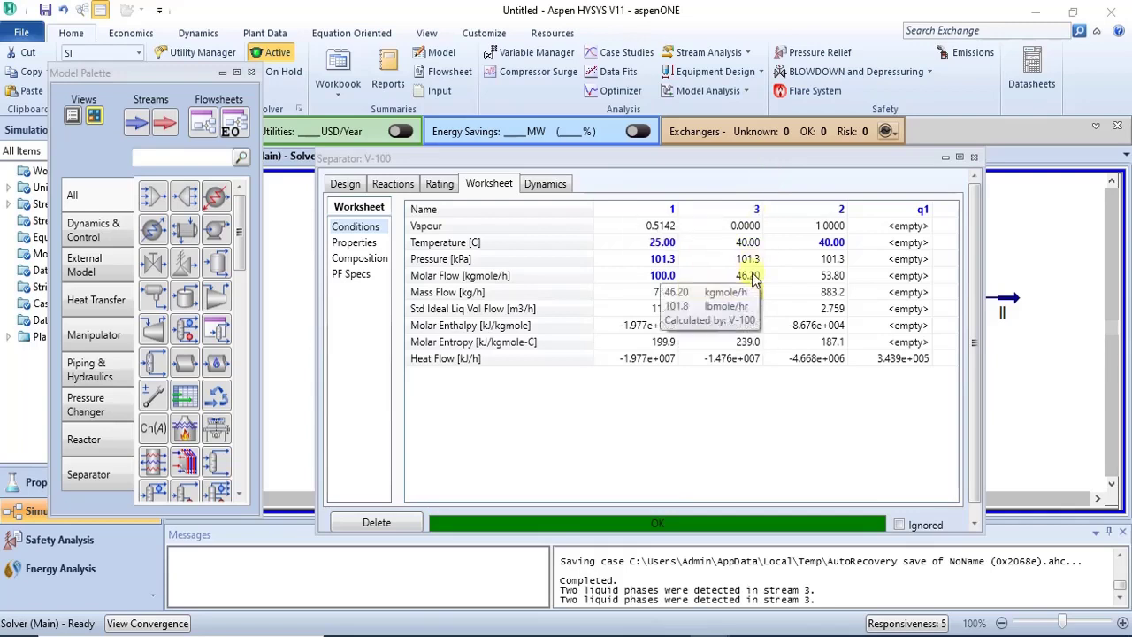
pyautogui.moveTo(826, 263)
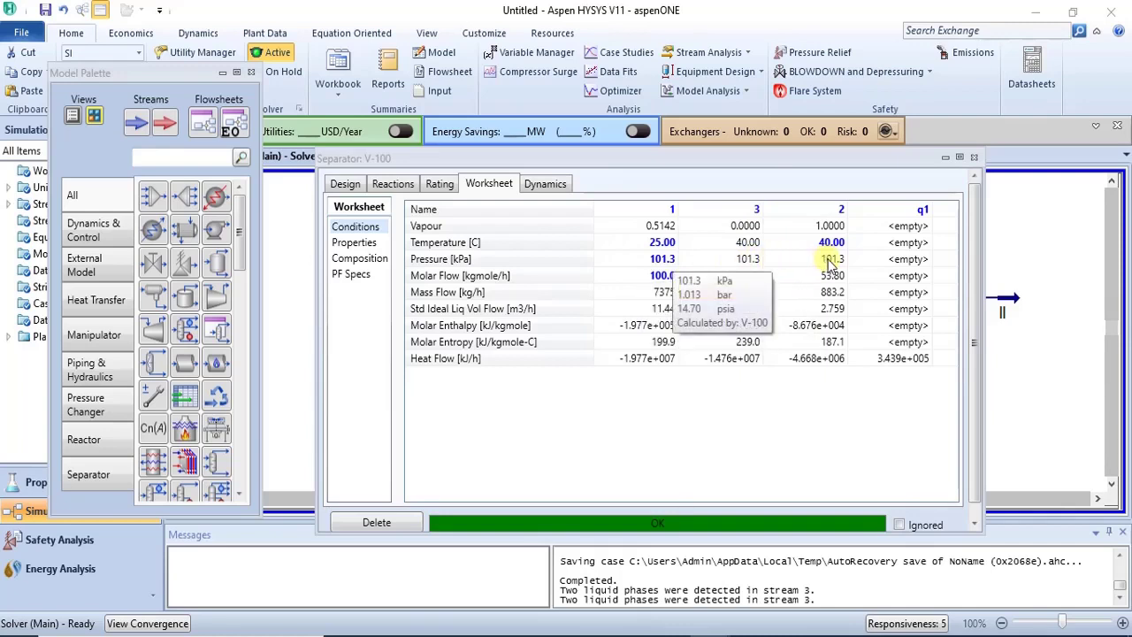
# Set V-100's inlet pressure drop to 20 kPa and check the inlet and outlet stream pressures in its worksheet conditions.
pyautogui.click(345, 184)
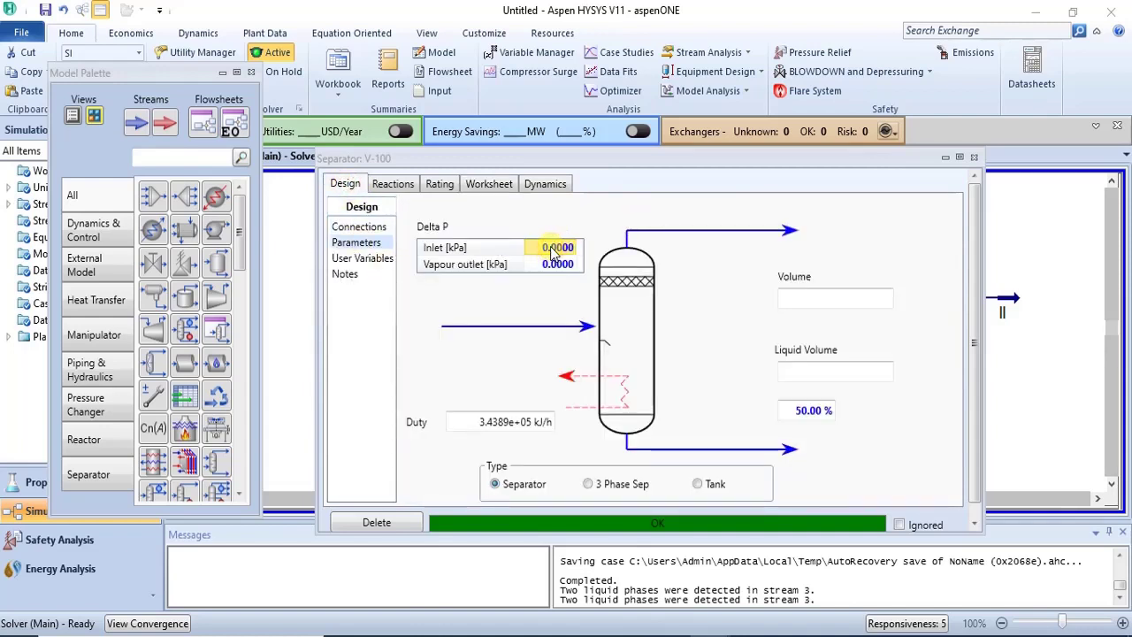
pyautogui.write('20')
pyautogui.press('Return')
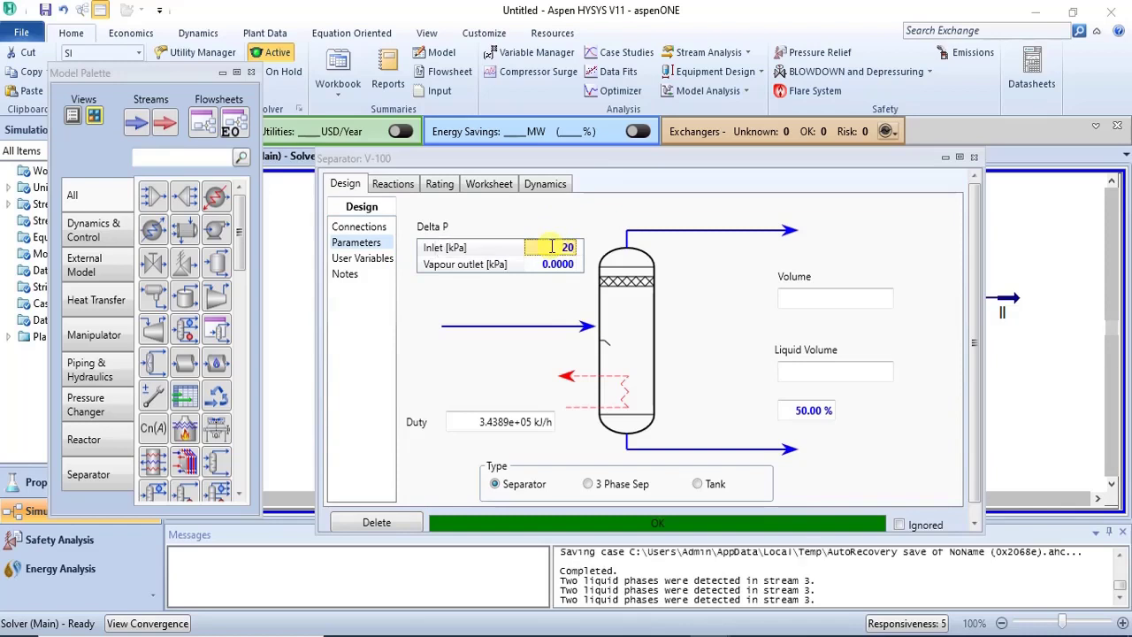
pyautogui.click(497, 186)
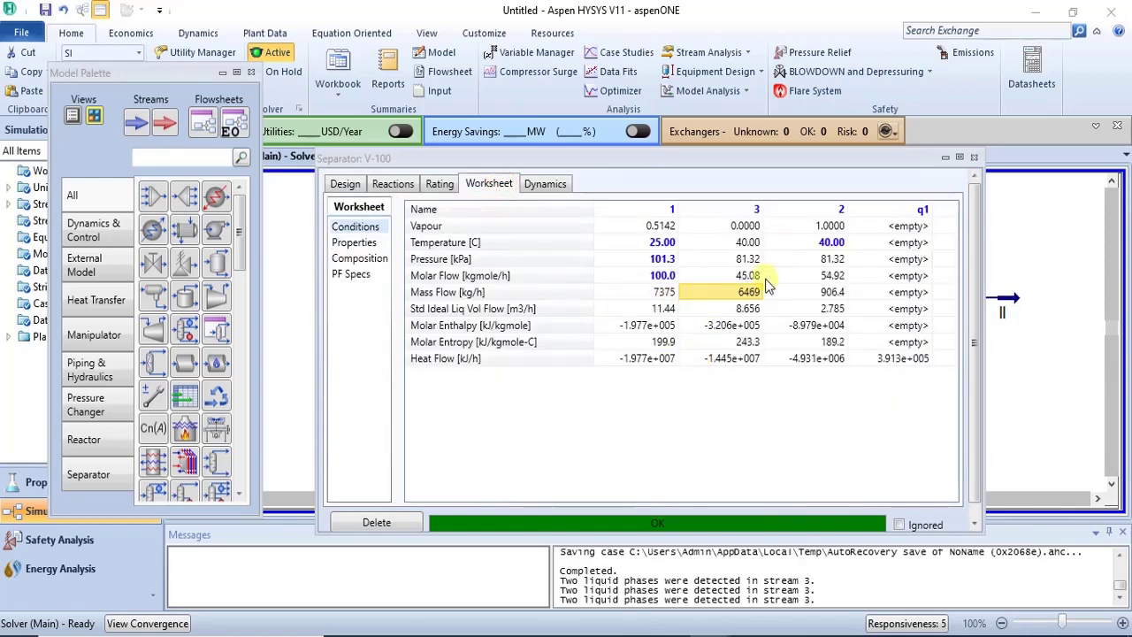
pyautogui.moveTo(738, 266)
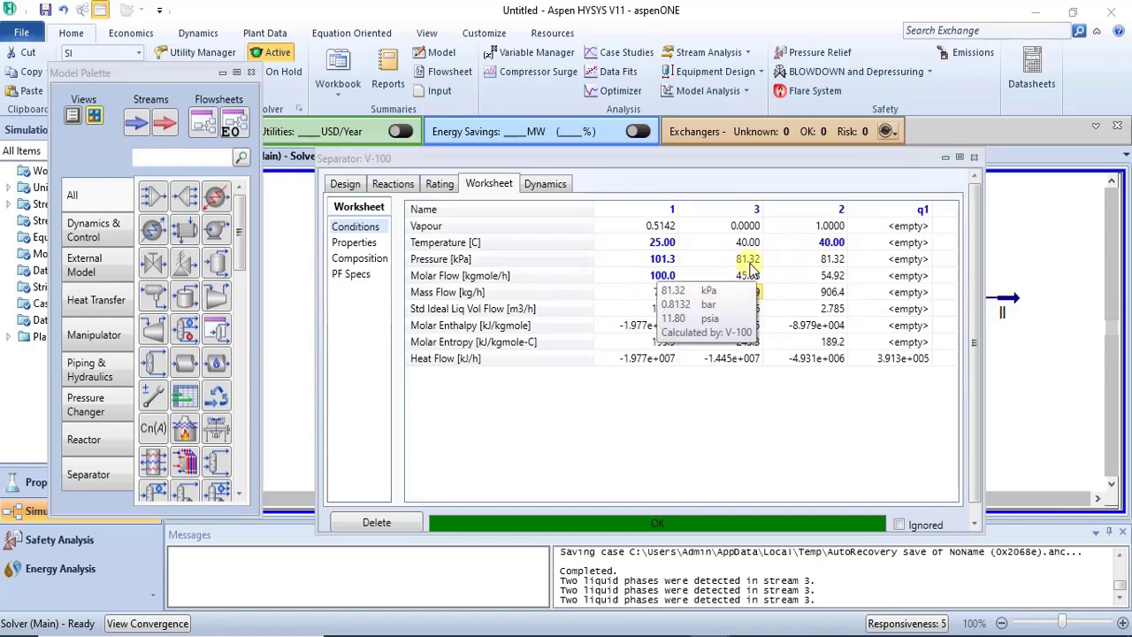
pyautogui.moveTo(811, 262)
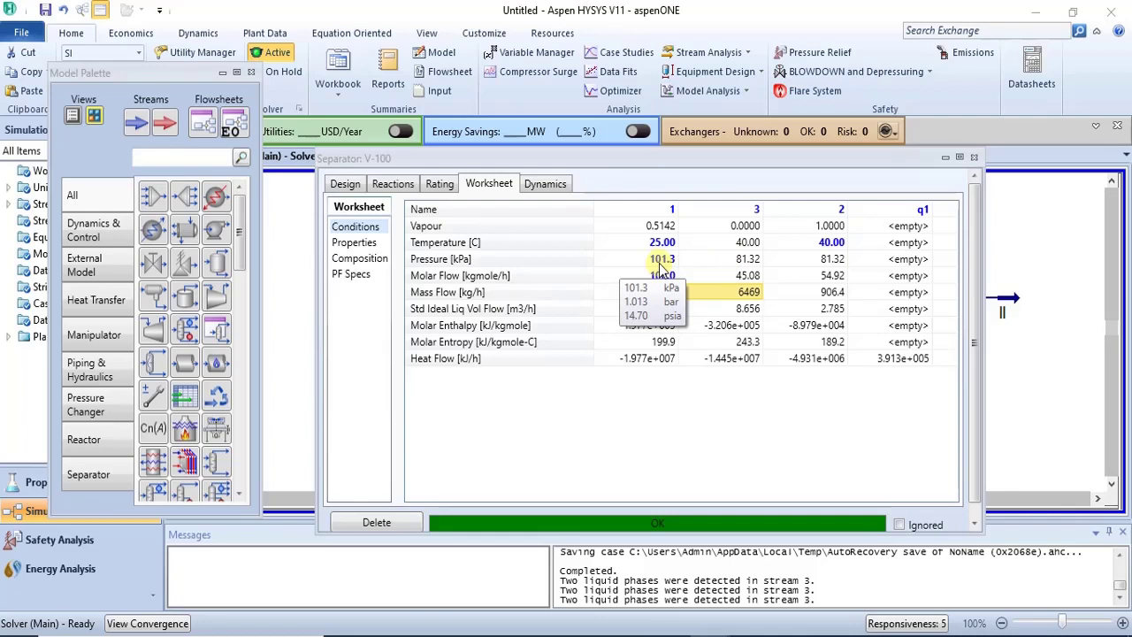
# Set V-100's vapour outlet pressure drop to 30 kPa in its design parameters.
pyautogui.click(345, 185)
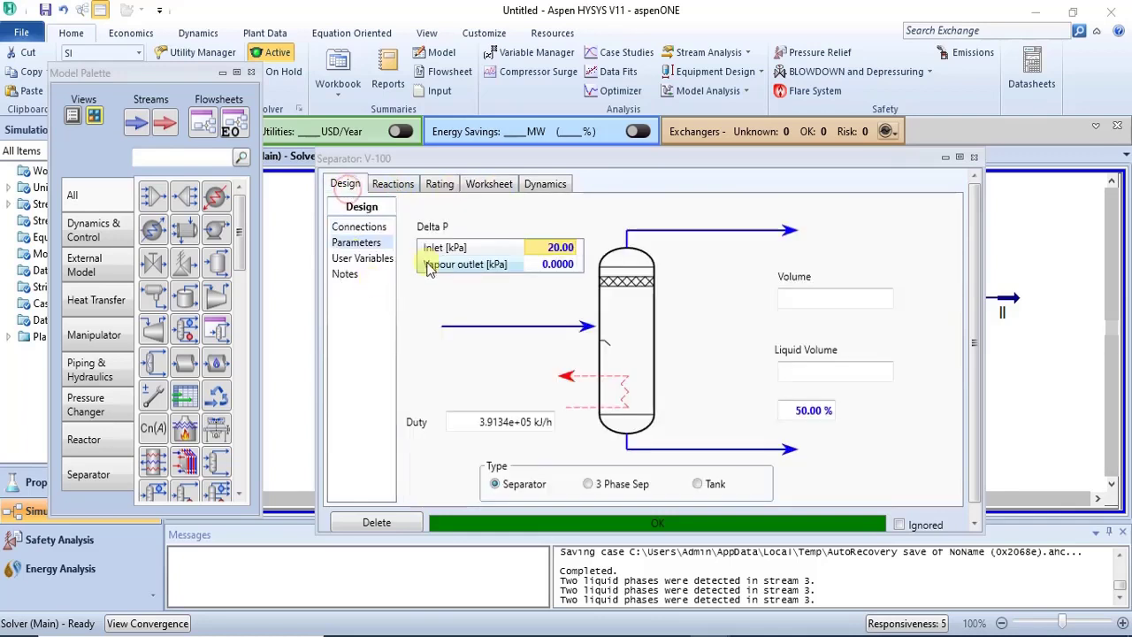
pyautogui.click(562, 267)
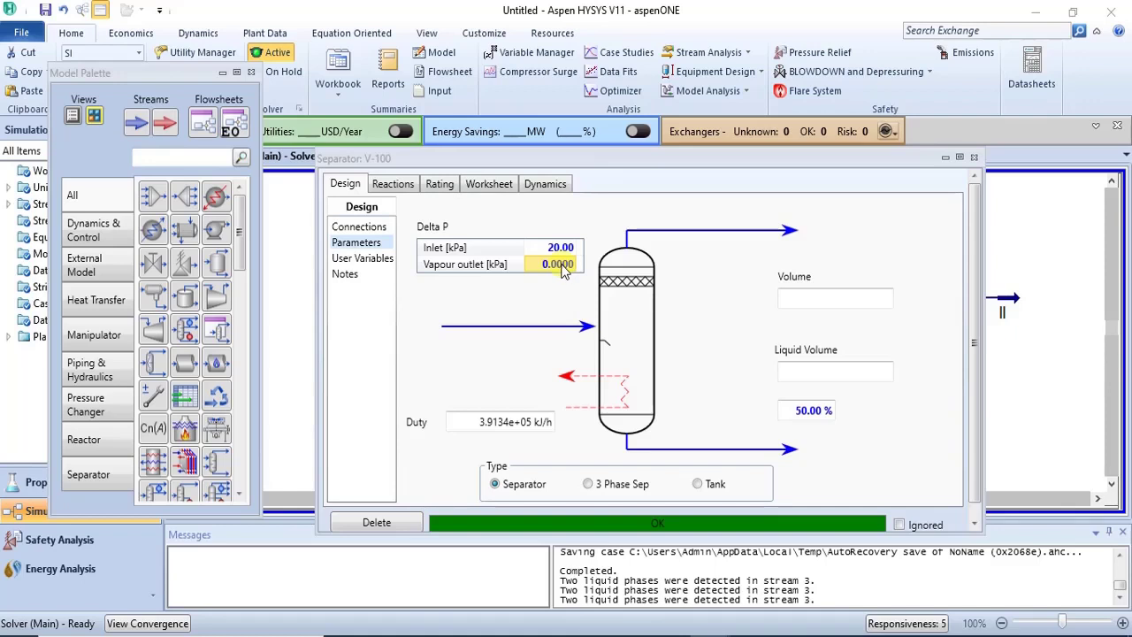
pyautogui.write('0')
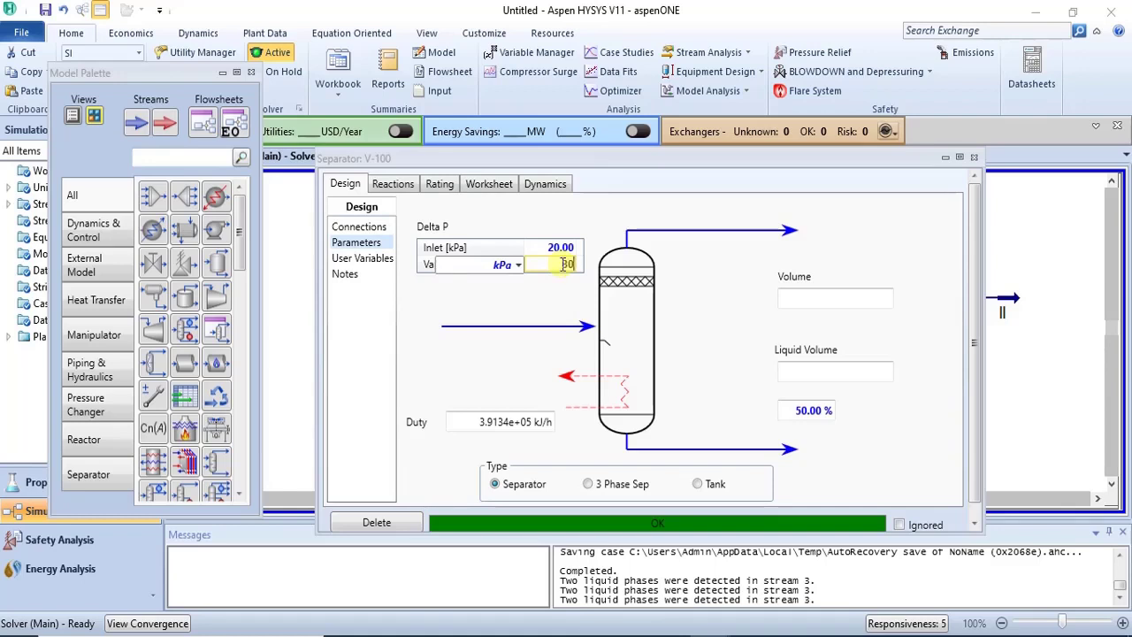
pyautogui.press('Return')
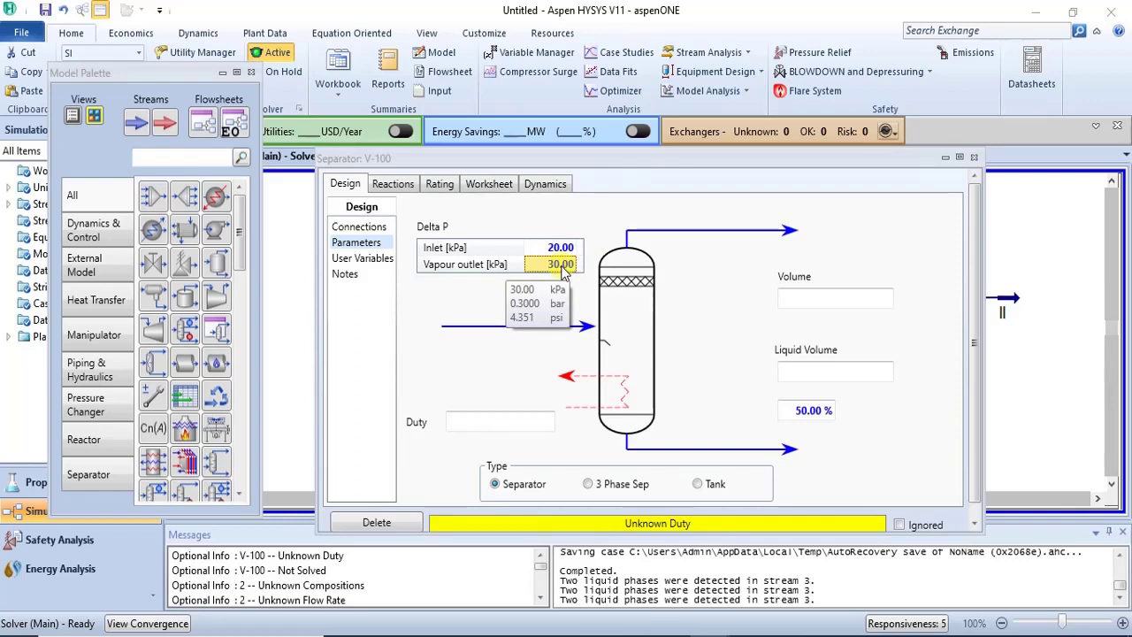
# Set the temperature of stream 3 to 40 °C in V-100's worksheet conditions.
pyautogui.click(482, 190)
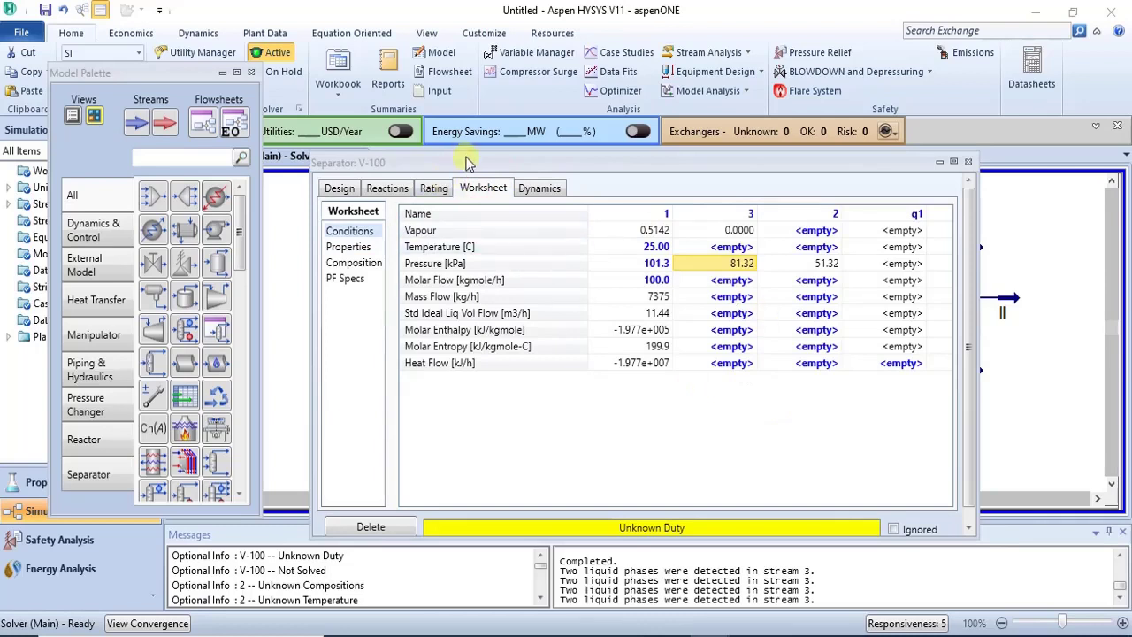
pyautogui.click(750, 247)
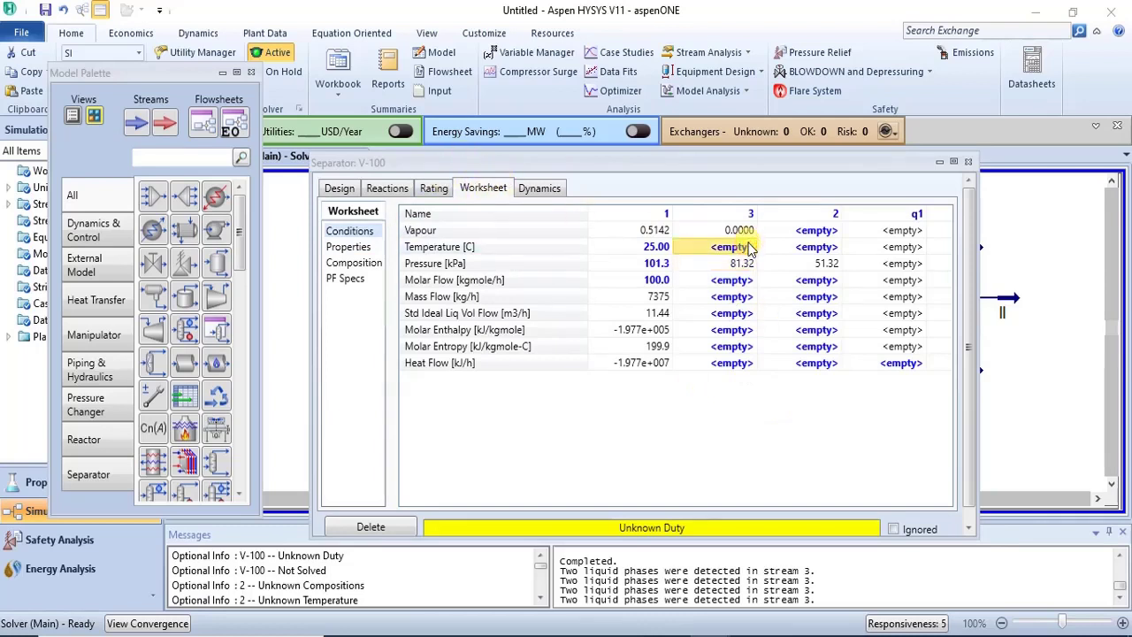
pyautogui.write('40')
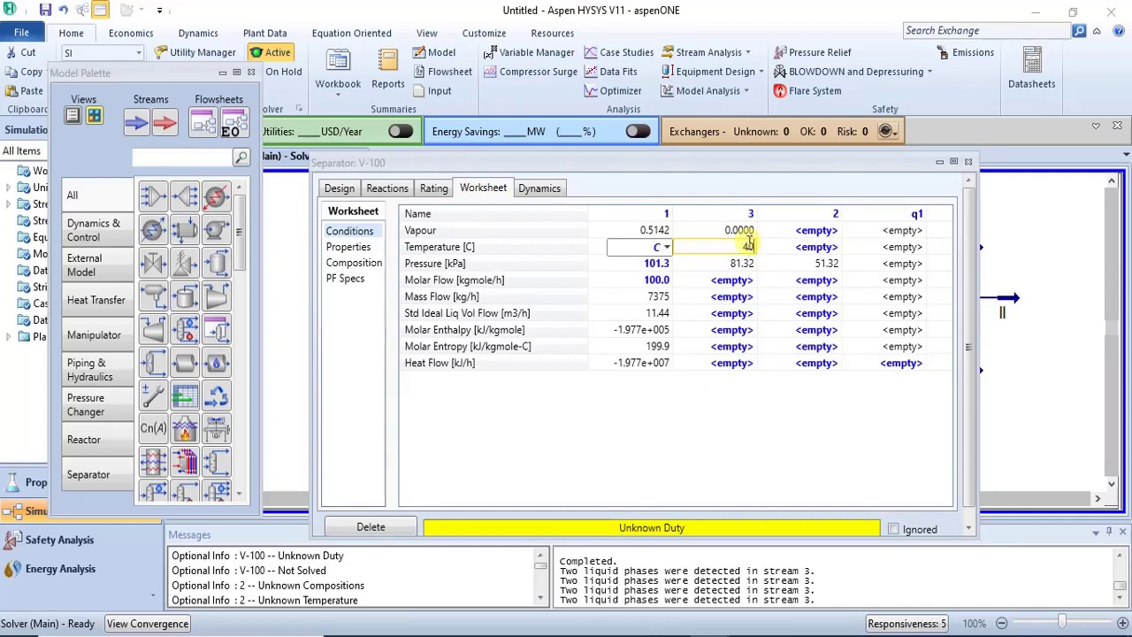
pyautogui.press('Return')
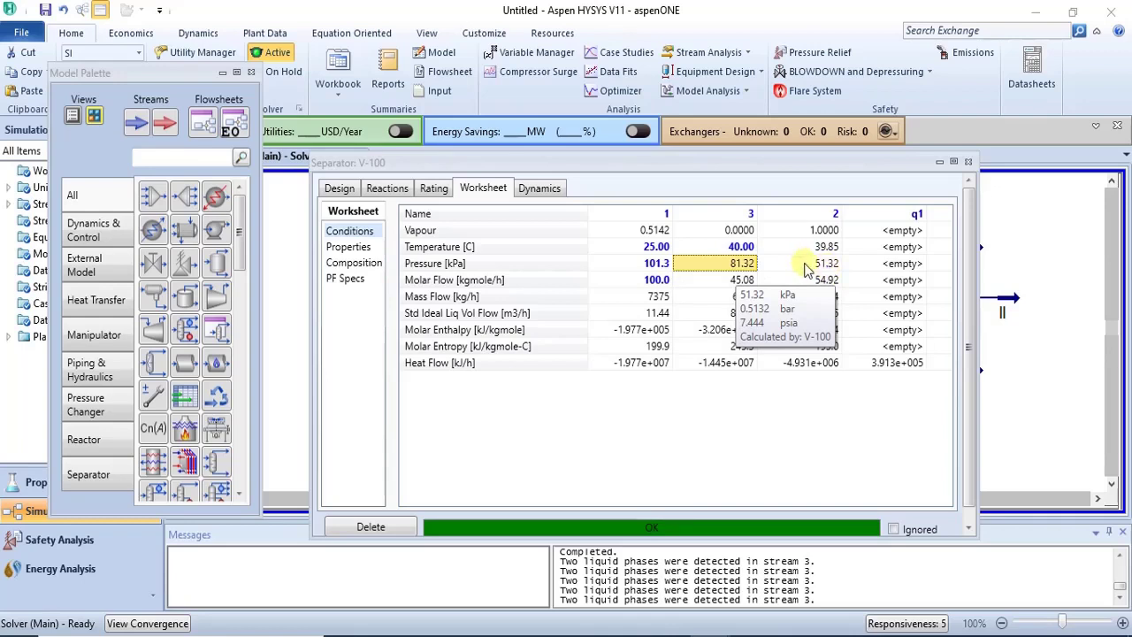
# Compare V-100's inlet and vapour outlet pressure drop parameters with the stream pressures and temperatures in its worksheet conditions.
pyautogui.click(339, 189)
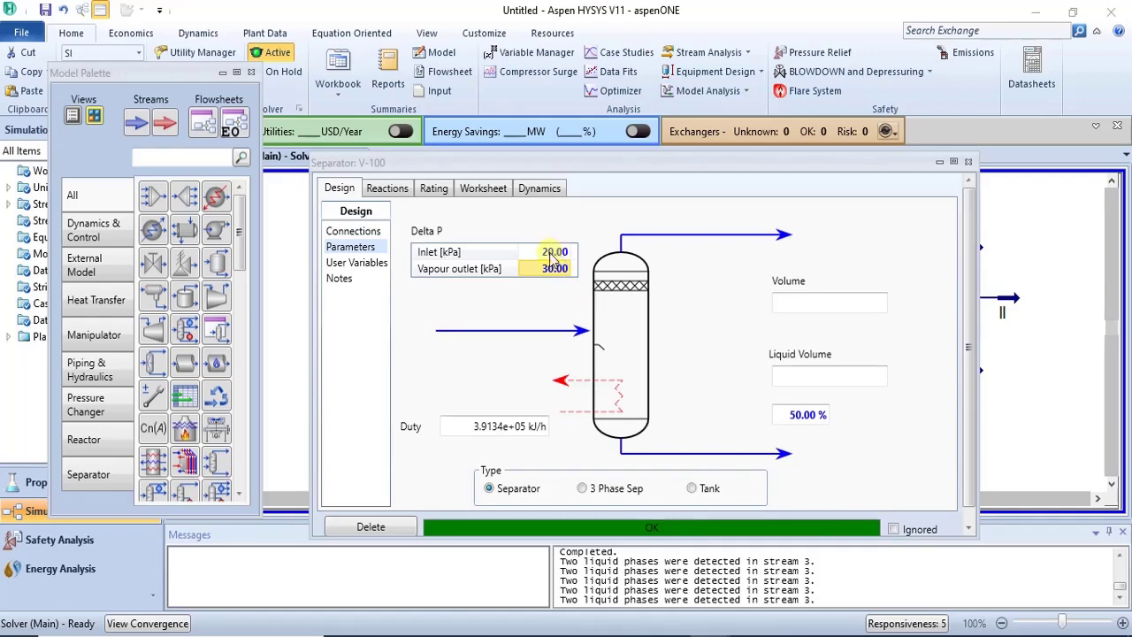
pyautogui.moveTo(549, 256)
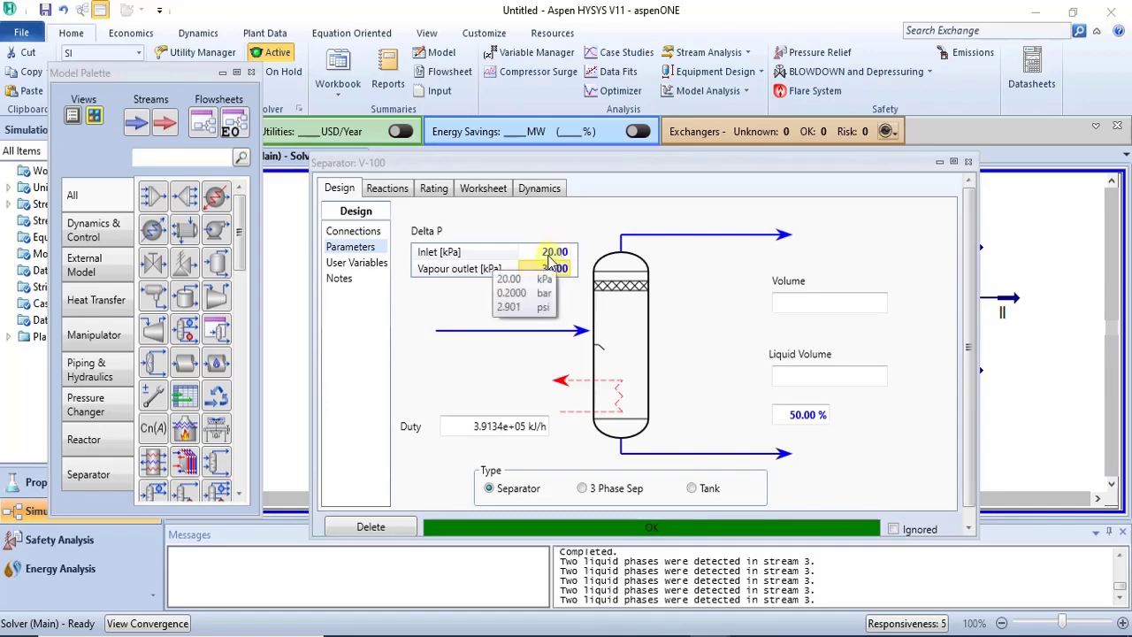
pyautogui.moveTo(549, 280)
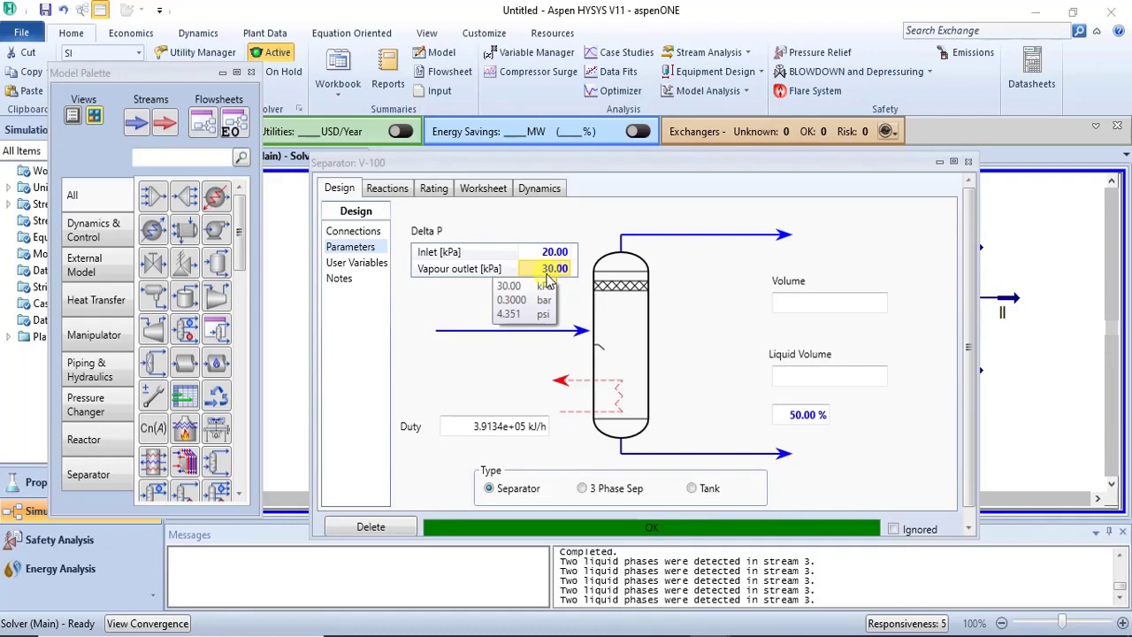
pyautogui.click(499, 181)
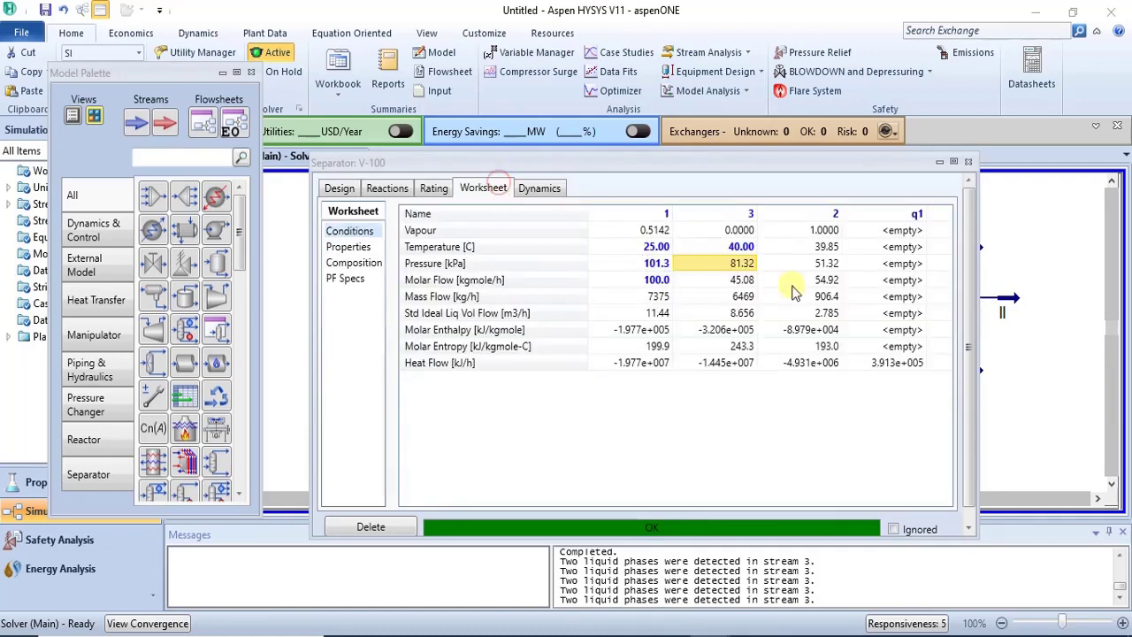
pyautogui.moveTo(831, 268)
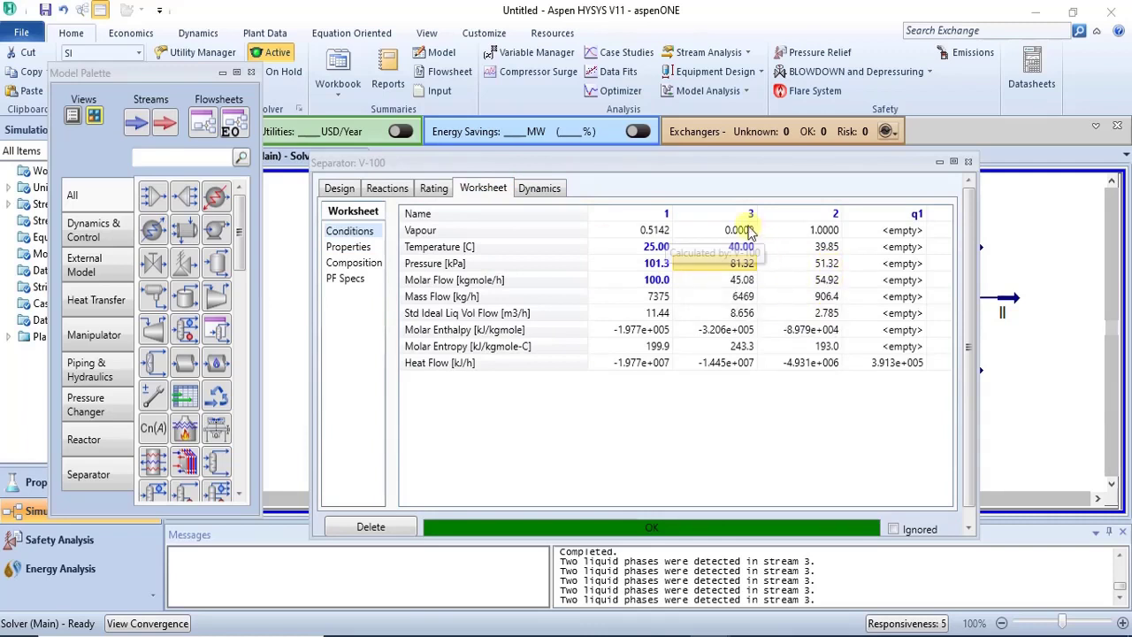
pyautogui.moveTo(768, 249)
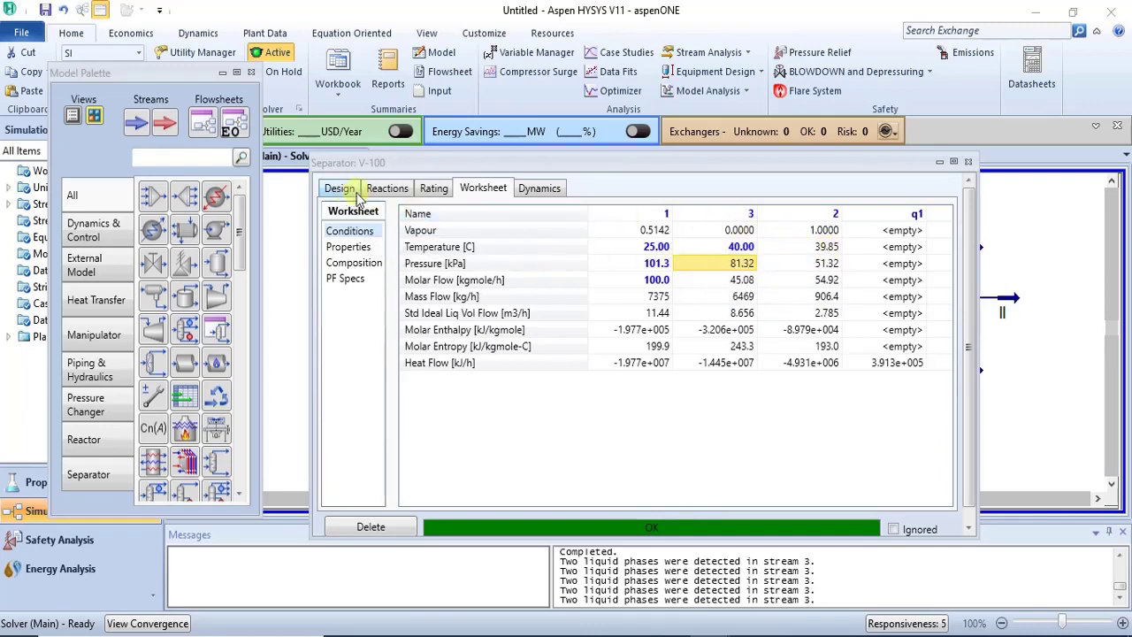
pyautogui.moveTo(741, 272)
pyautogui.click(338, 188)
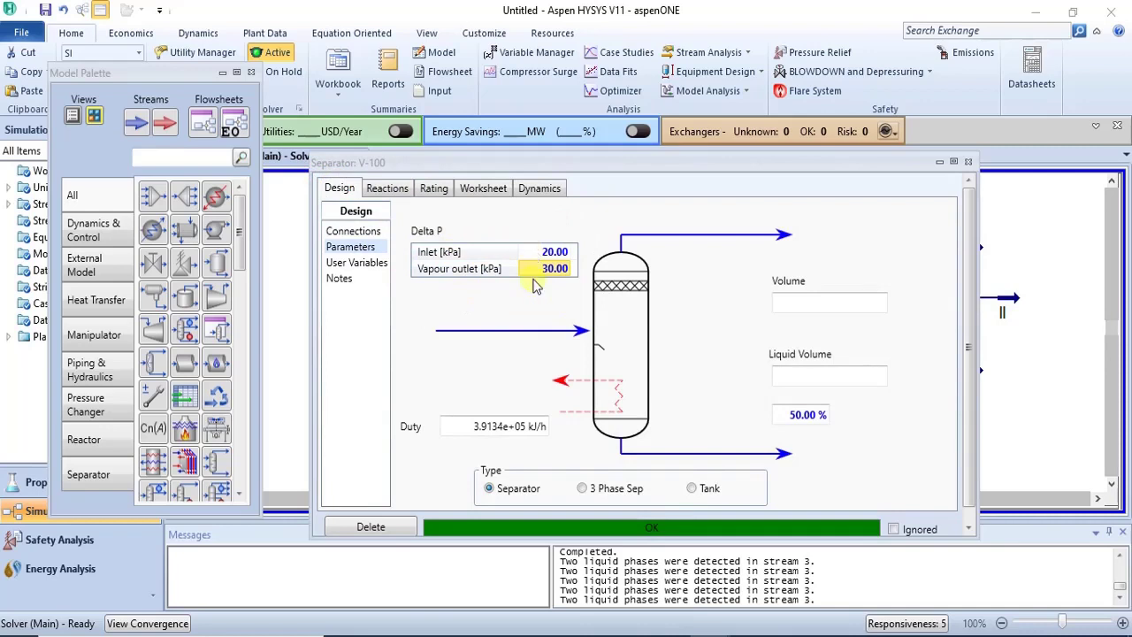
pyautogui.moveTo(516, 270)
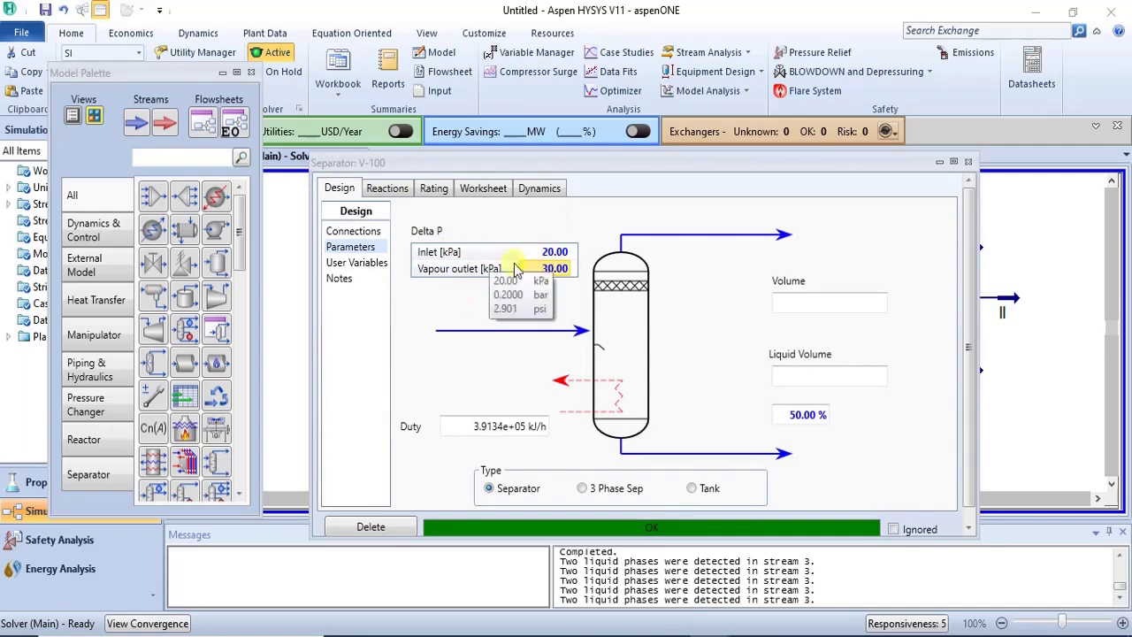
# Inspect the reaction set options of separator V-100 and 3-phase separator V-102, closing each equipment window.
pyautogui.click(395, 190)
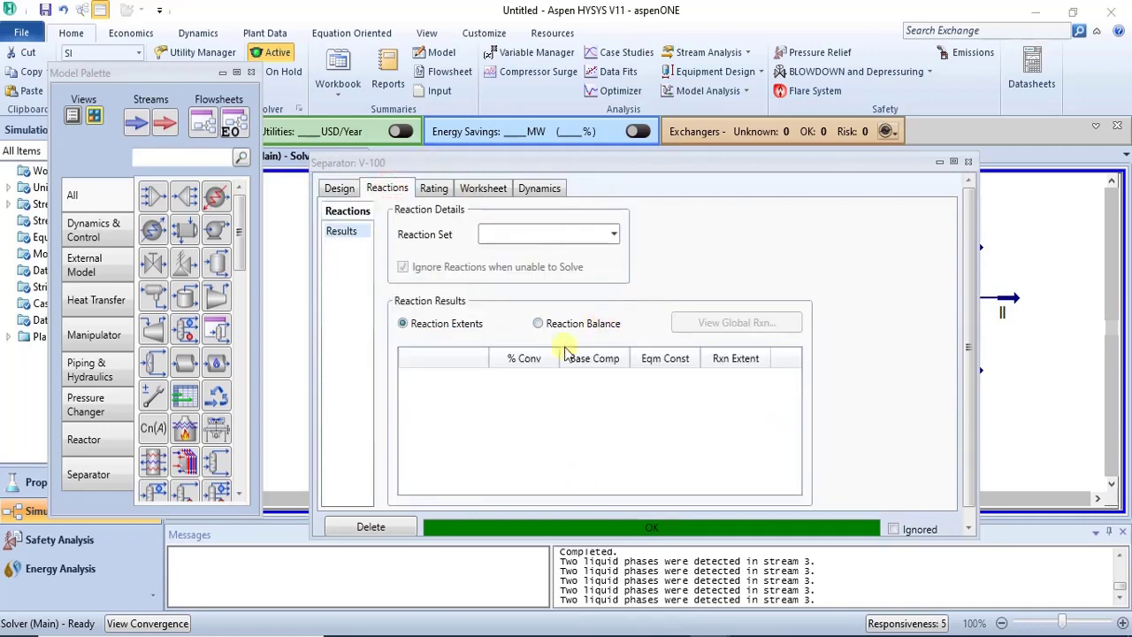
pyautogui.click(969, 162)
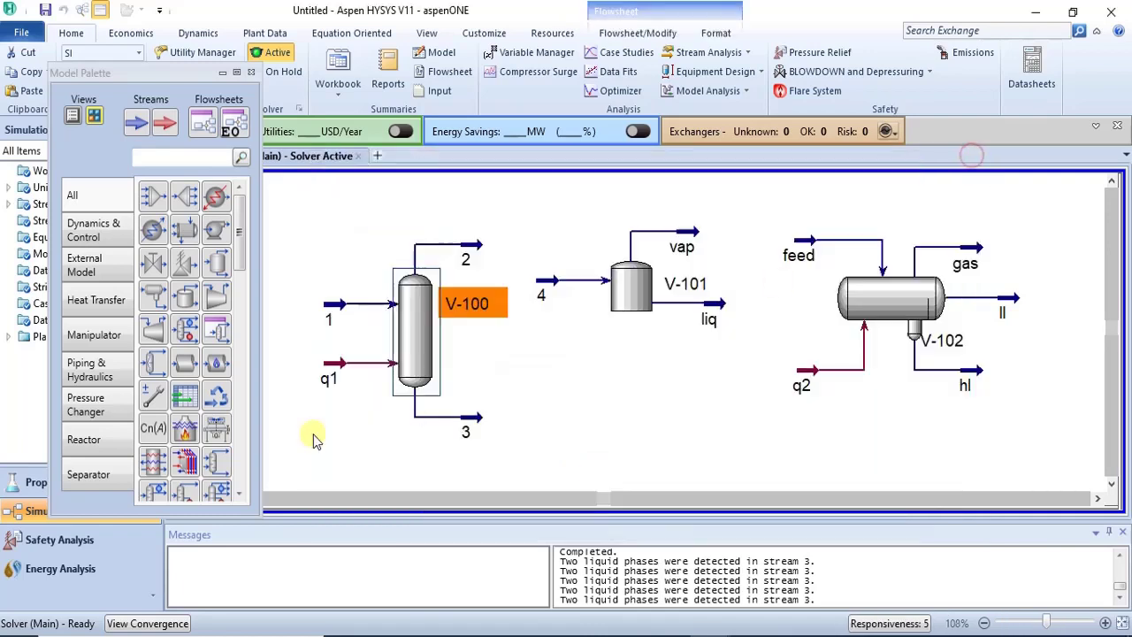
pyautogui.click(579, 378)
pyautogui.doubleClick(885, 300)
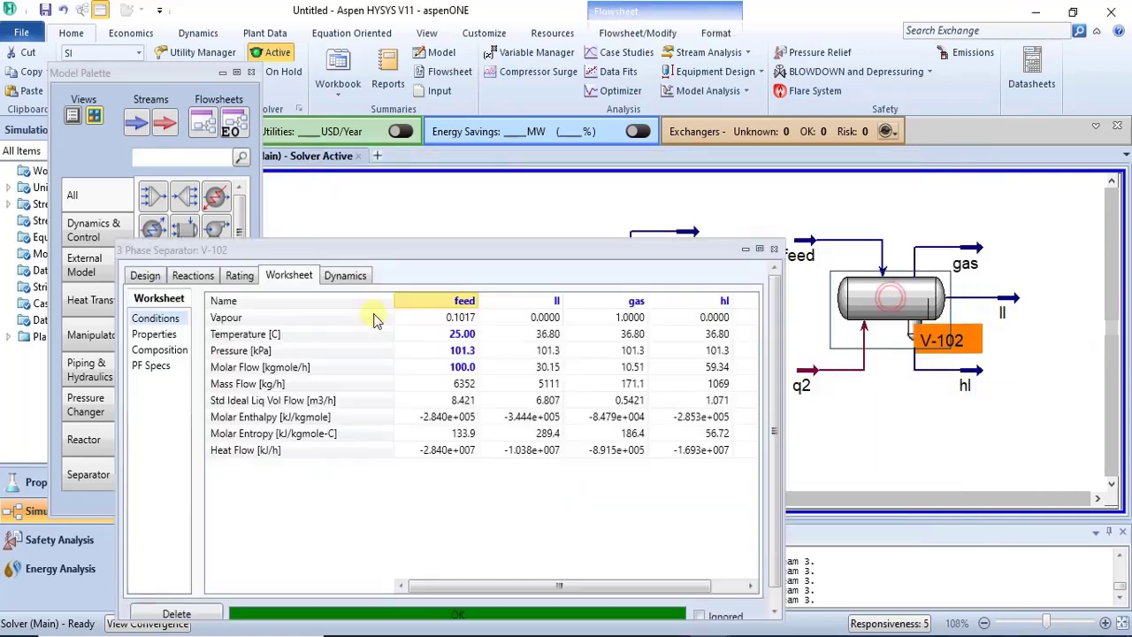
pyautogui.moveTo(414, 258); pyautogui.dragTo(476, 163)
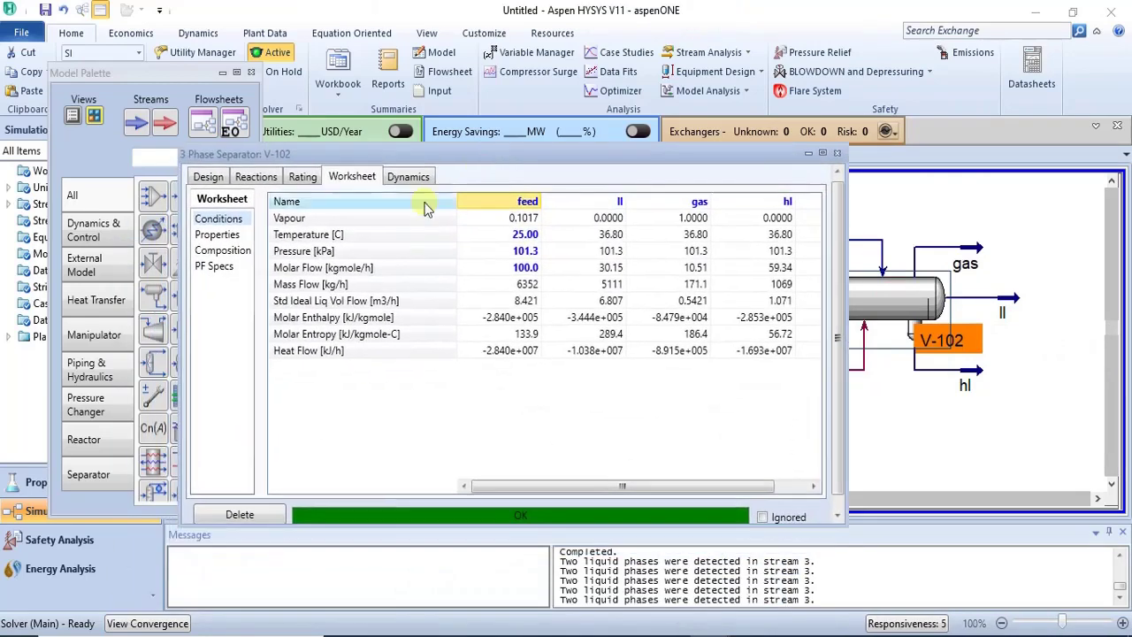
pyautogui.click(255, 178)
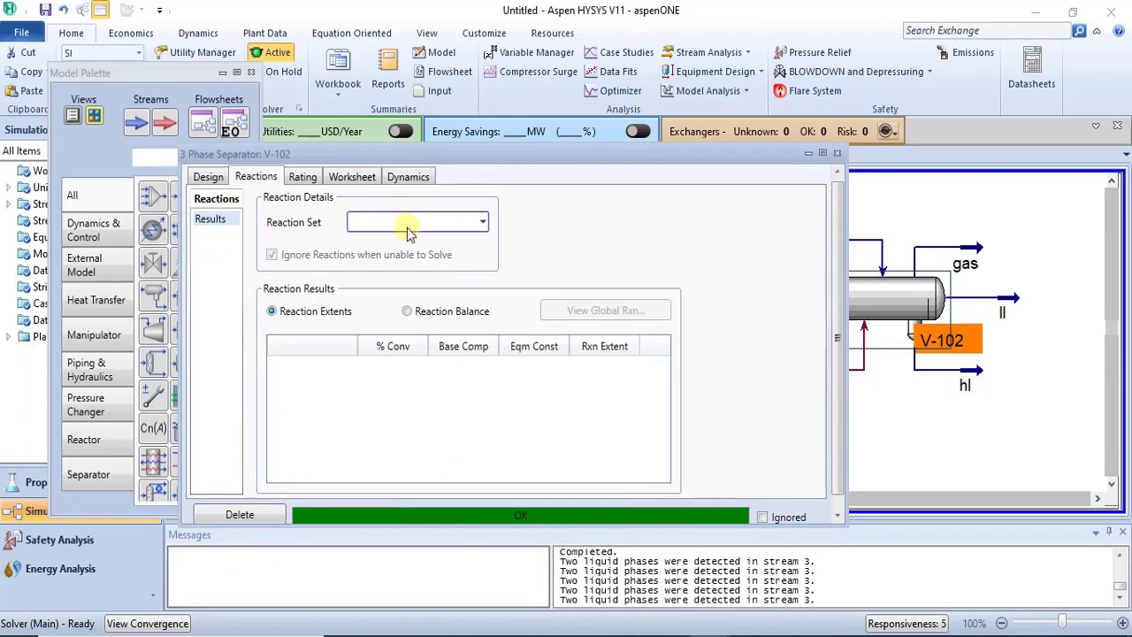
pyautogui.click(838, 154)
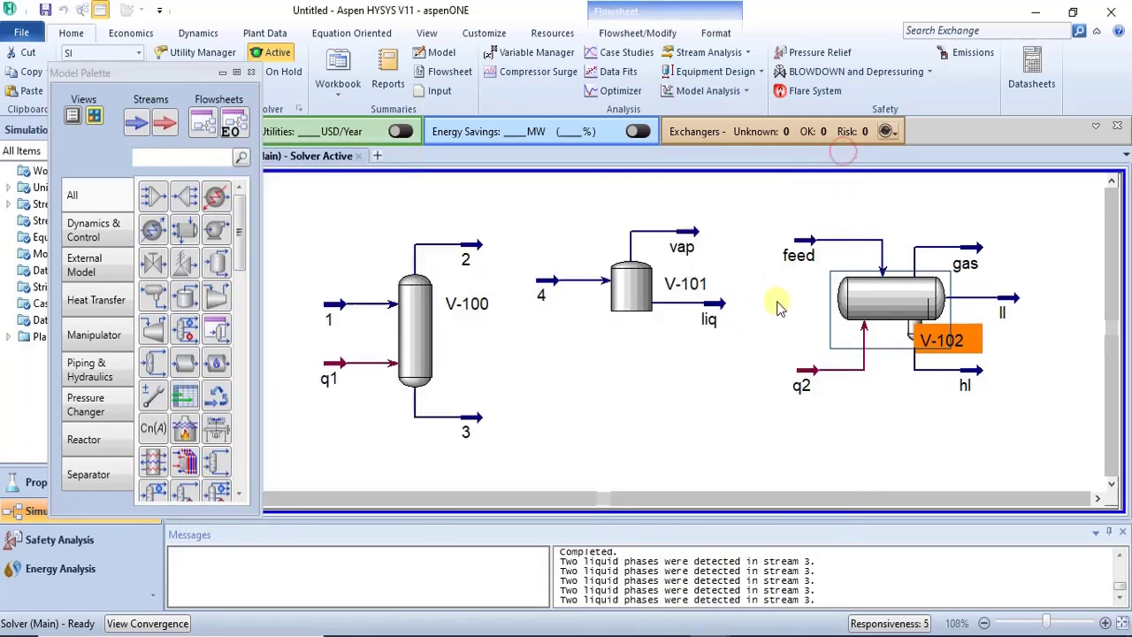
# Clear the flowsheet selection and switch to the open SEPARATOR REACTION.hsc simulation case.
pyautogui.click(794, 309)
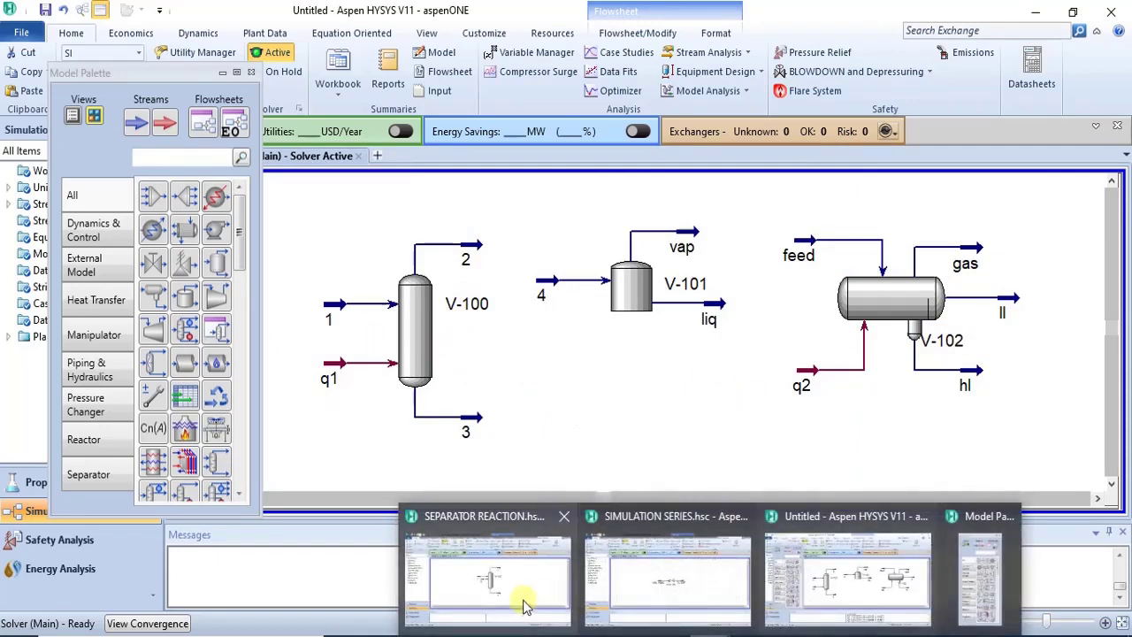
pyautogui.click(518, 601)
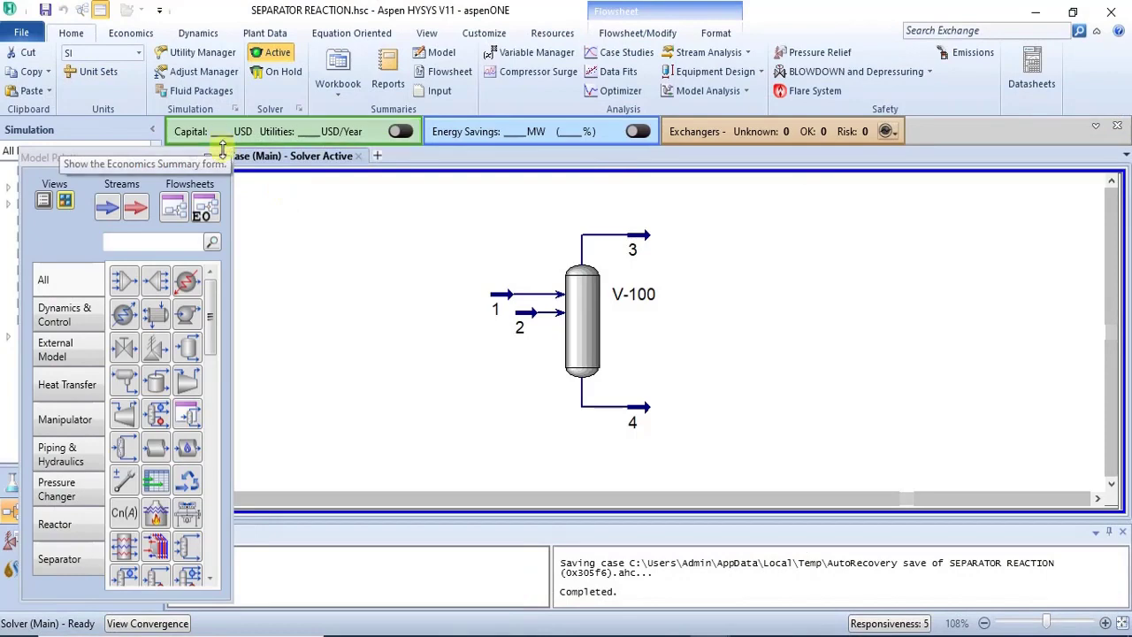
# Review the stoichiometry and conversion basis of reaction Rxn-1 in reaction set Set-1 of the properties environment.
pyautogui.click(223, 156)
pyautogui.click(40, 482)
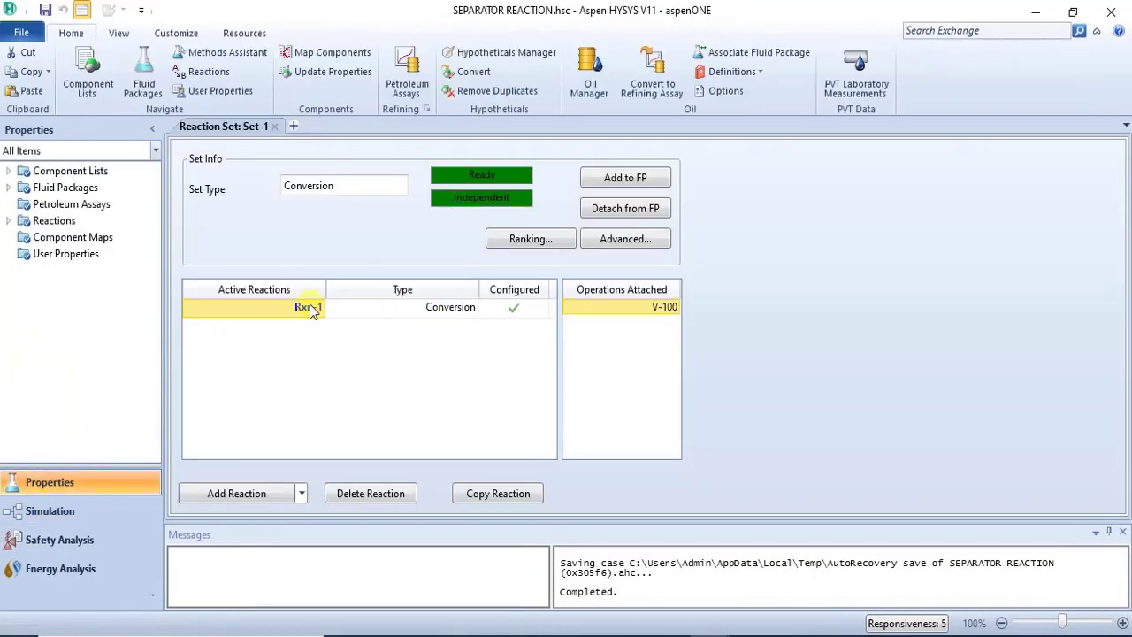
pyautogui.doubleClick(308, 307)
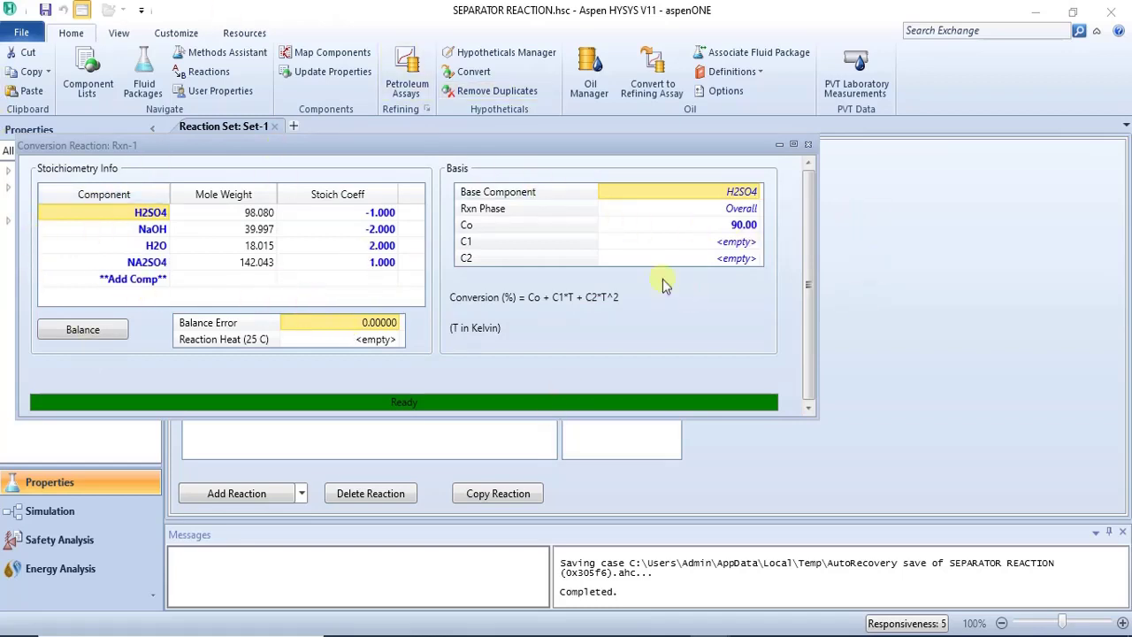
pyautogui.click(808, 145)
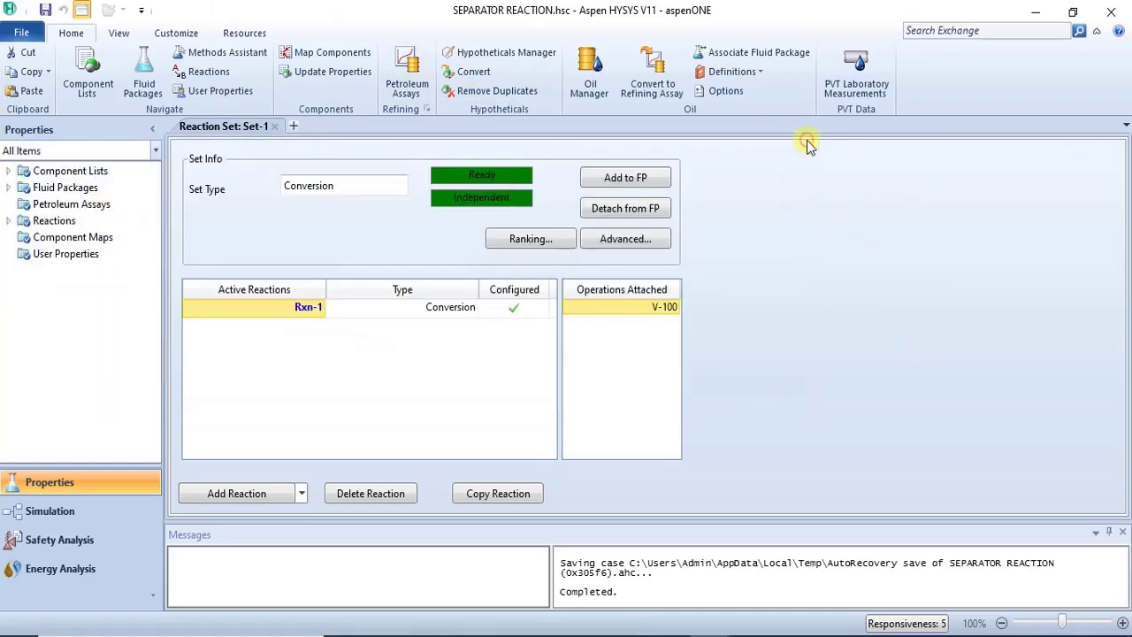
# Return to the simulation flowsheet and examine separator V-100's reaction results, worksheet conditions and stream compositions.
pyautogui.click(39, 504)
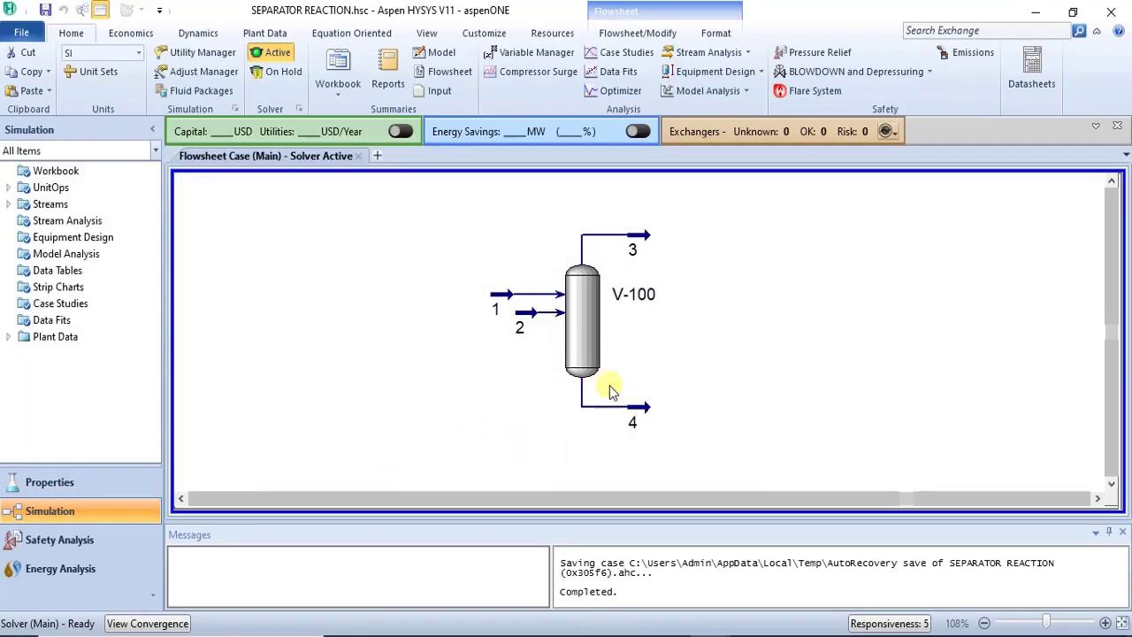
pyautogui.doubleClick(583, 345)
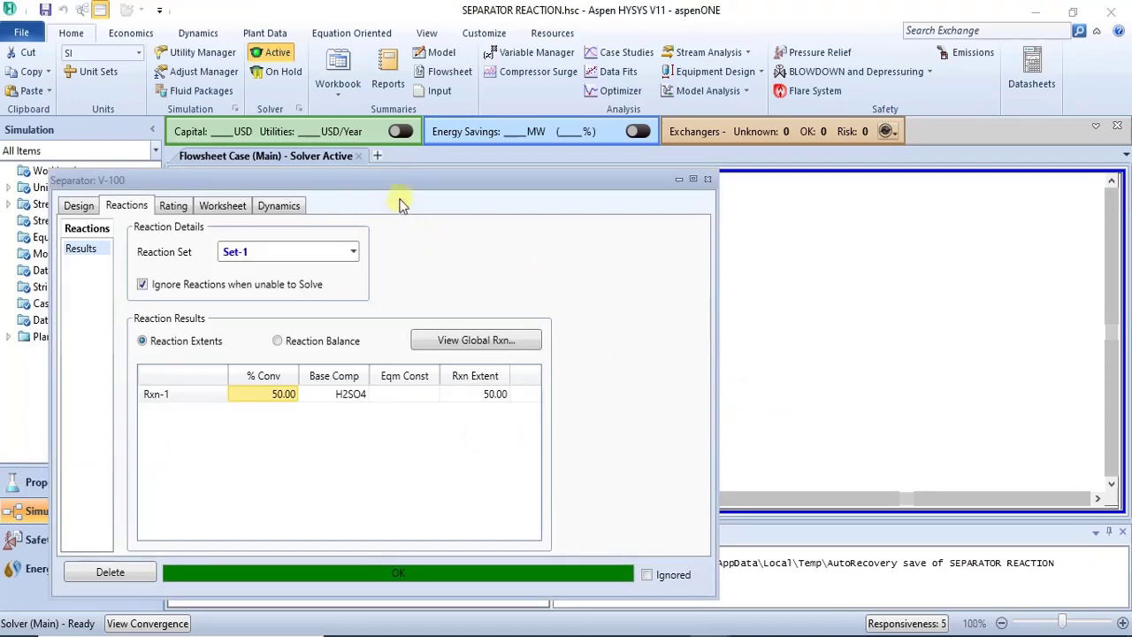
pyautogui.moveTo(407, 186); pyautogui.dragTo(494, 108)
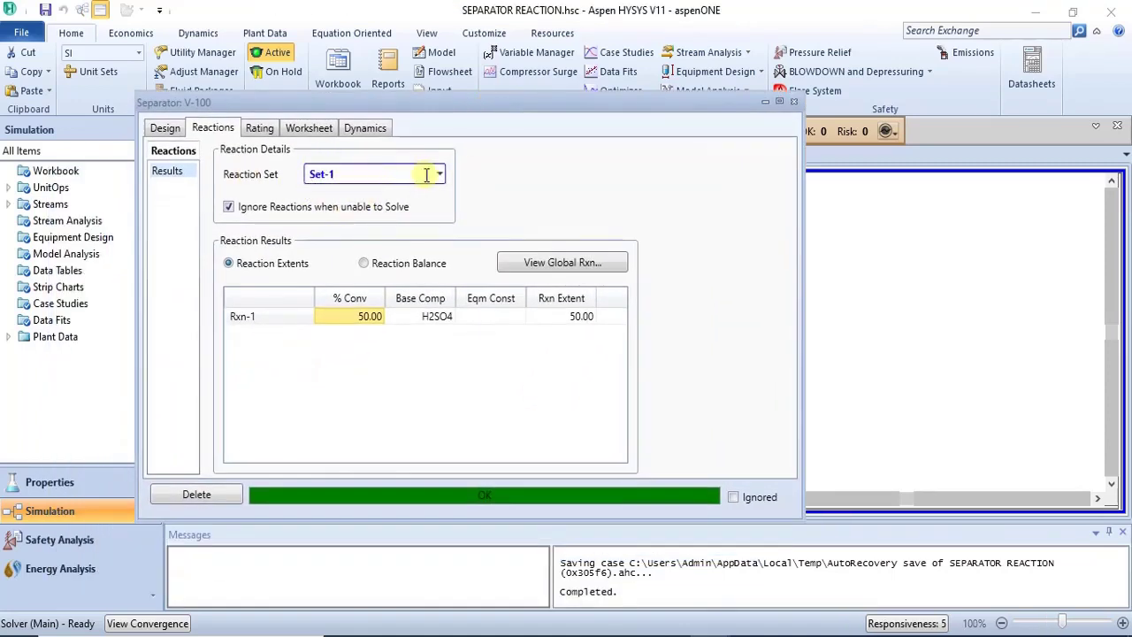
pyautogui.click(327, 129)
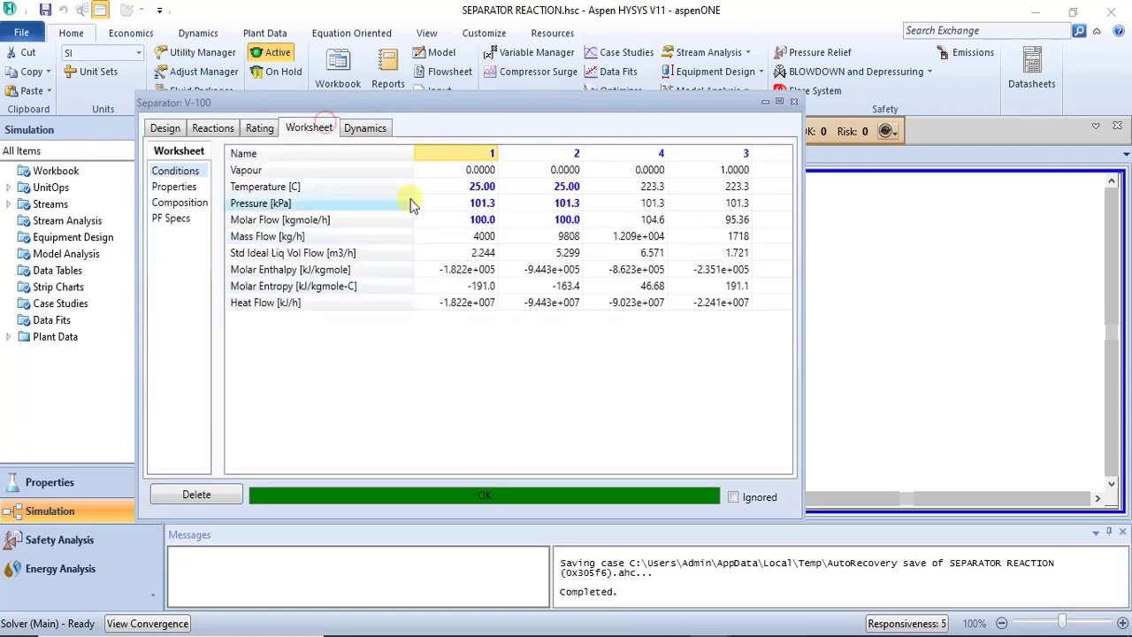
pyautogui.click(171, 205)
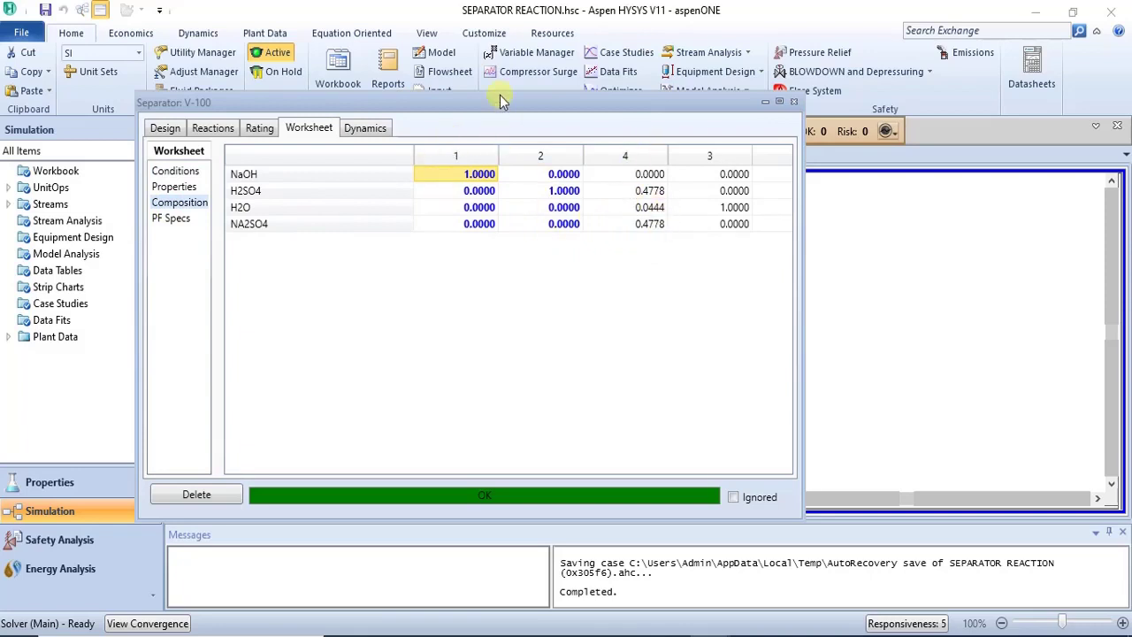
pyautogui.moveTo(500, 100); pyautogui.dragTo(531, 2)
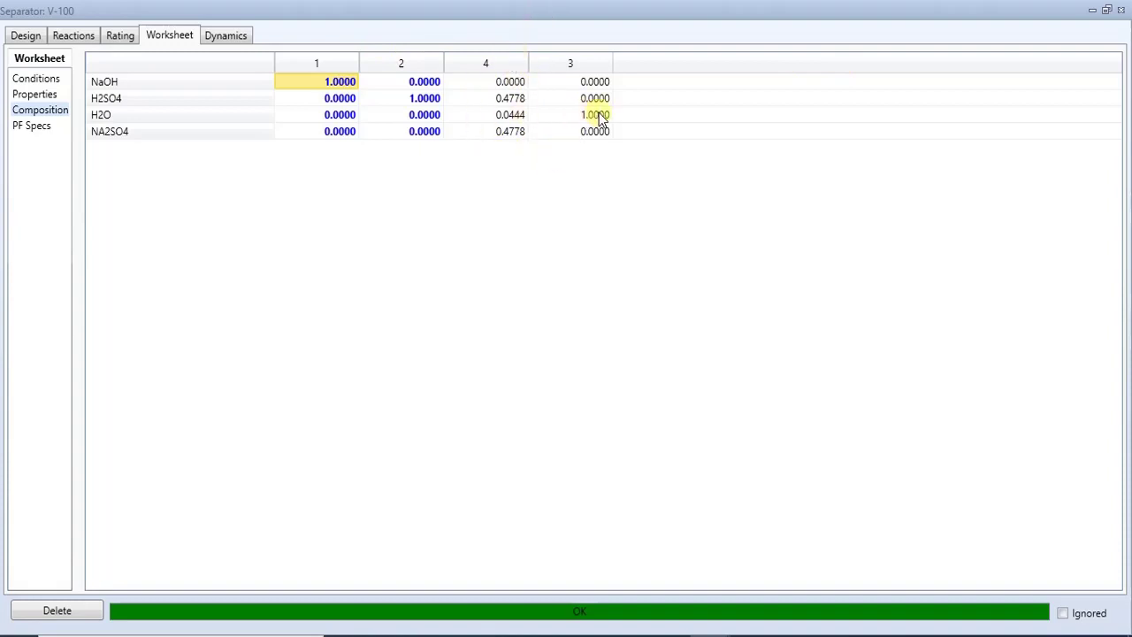
pyautogui.click(1122, 12)
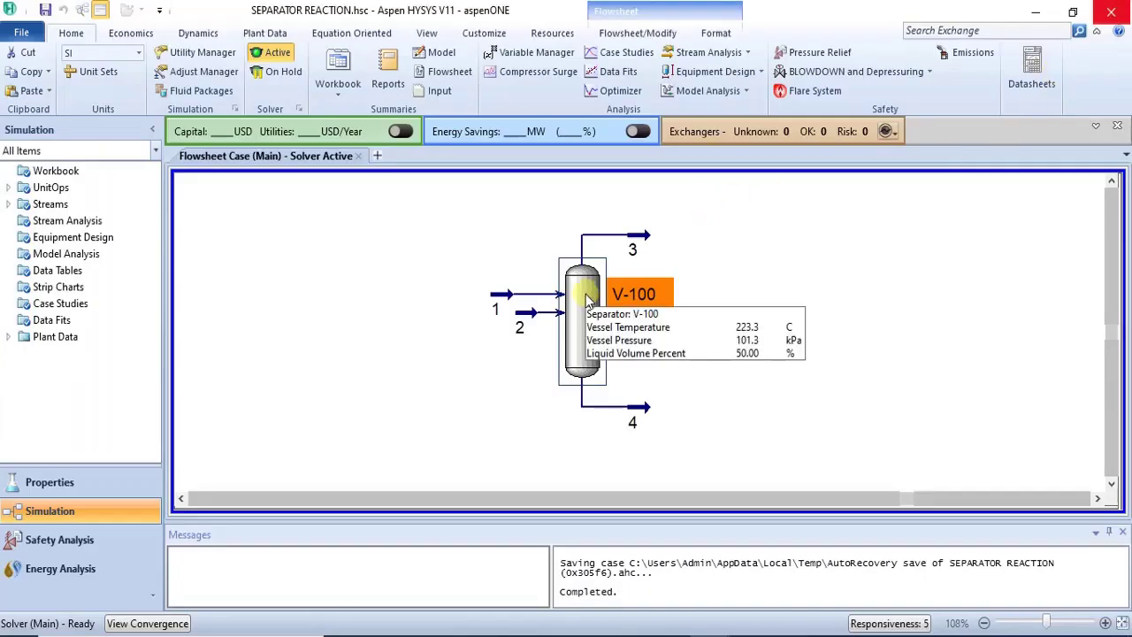
# Recheck V-100's outlet stream compositions against its Rxn-1 conversion results, closing the separator window.
pyautogui.moveTo(645, 406)
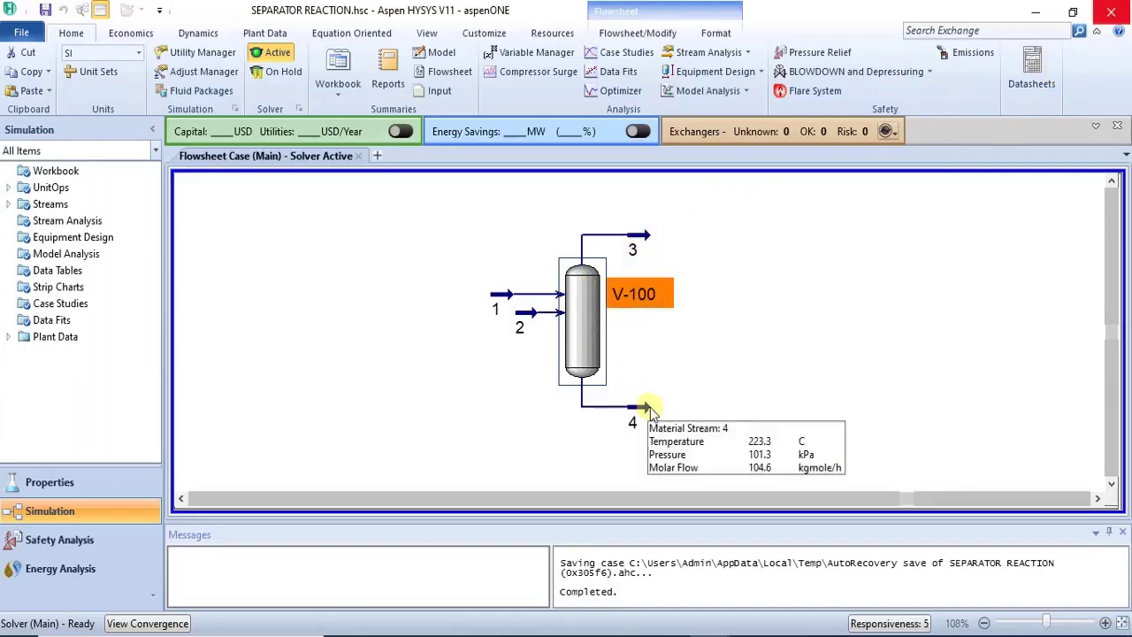
pyautogui.doubleClick(588, 335)
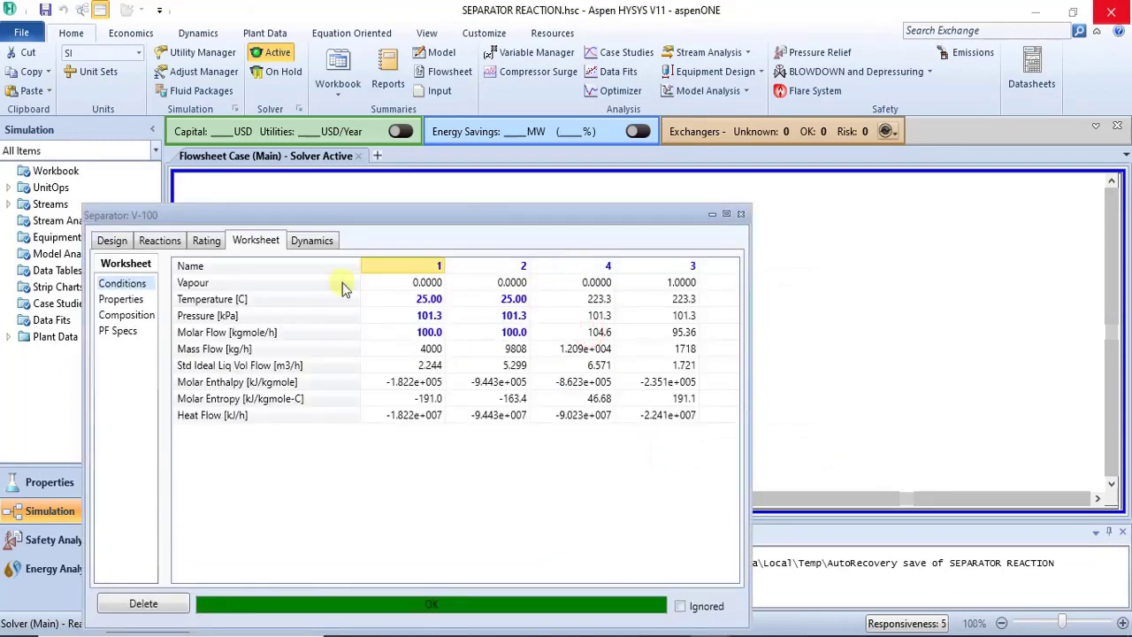
pyautogui.click(125, 315)
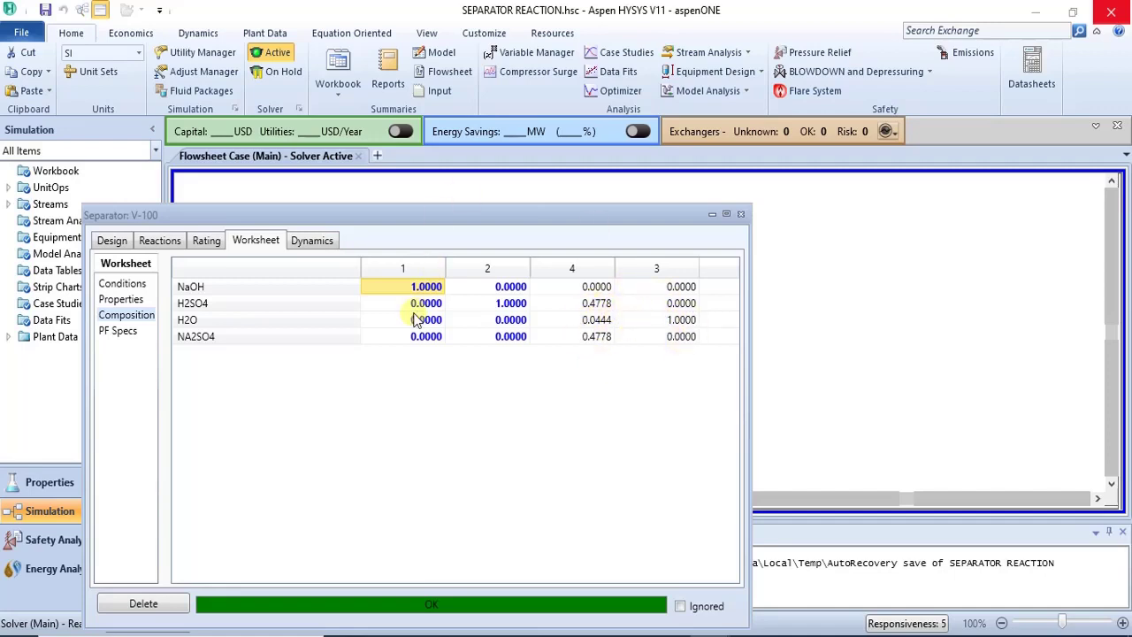
pyautogui.click(147, 244)
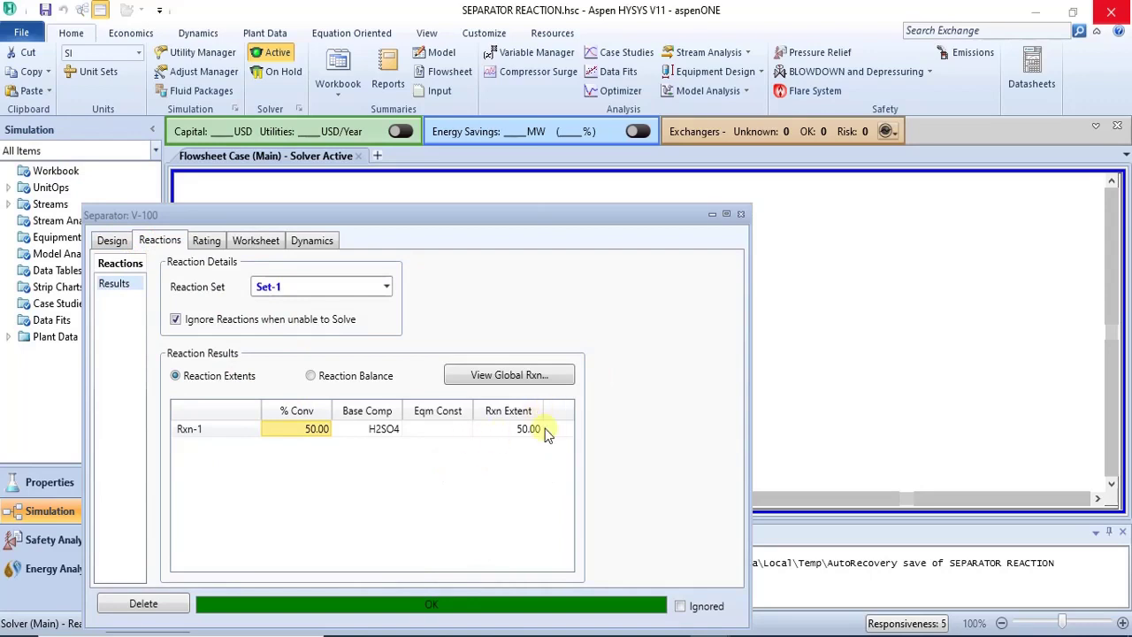
pyautogui.click(741, 214)
pyautogui.click(722, 311)
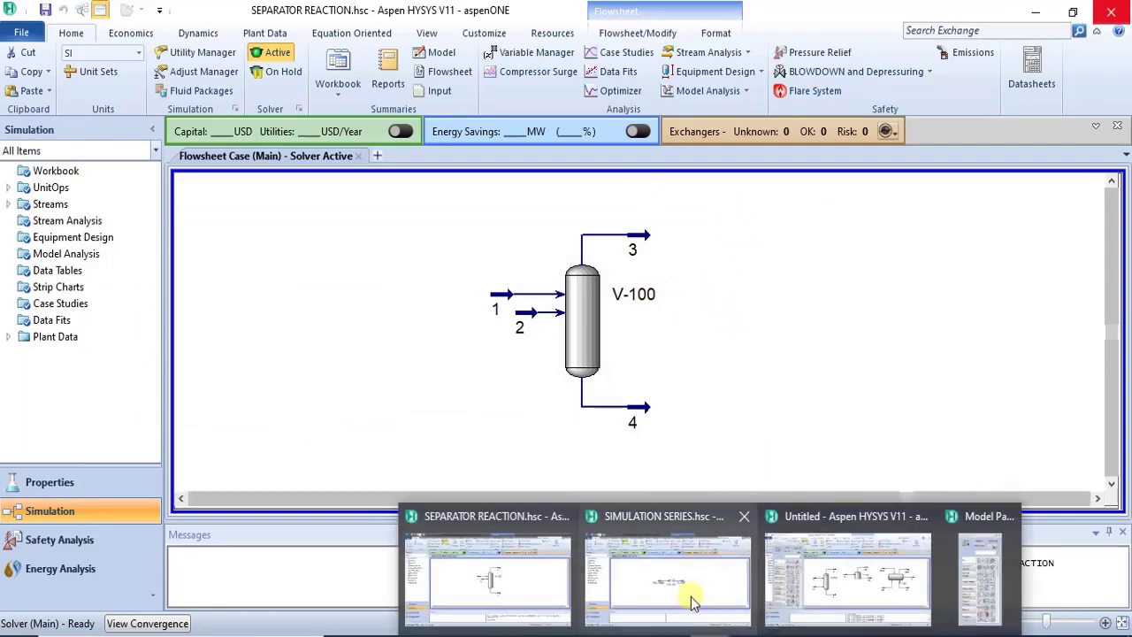
# Review the pressure drop and reaction notes in SEPARATORS.pdf, ending at the untitled HYSYS case.
pyautogui.click(831, 584)
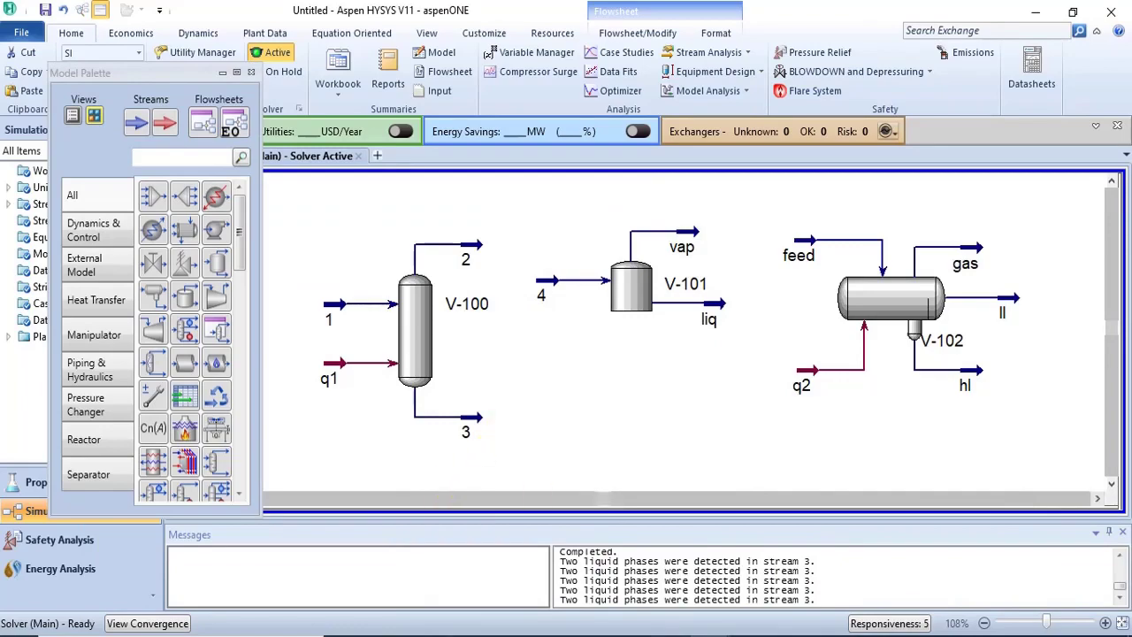
pyautogui.moveTo(426, 634)
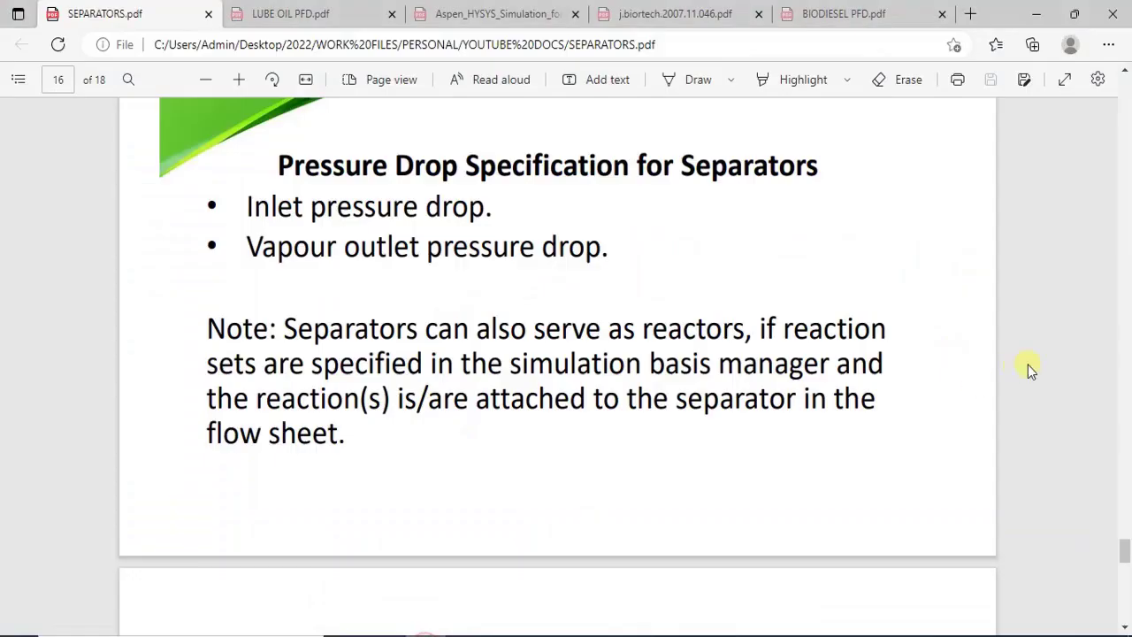
pyautogui.scroll(-5, 1122, 558)
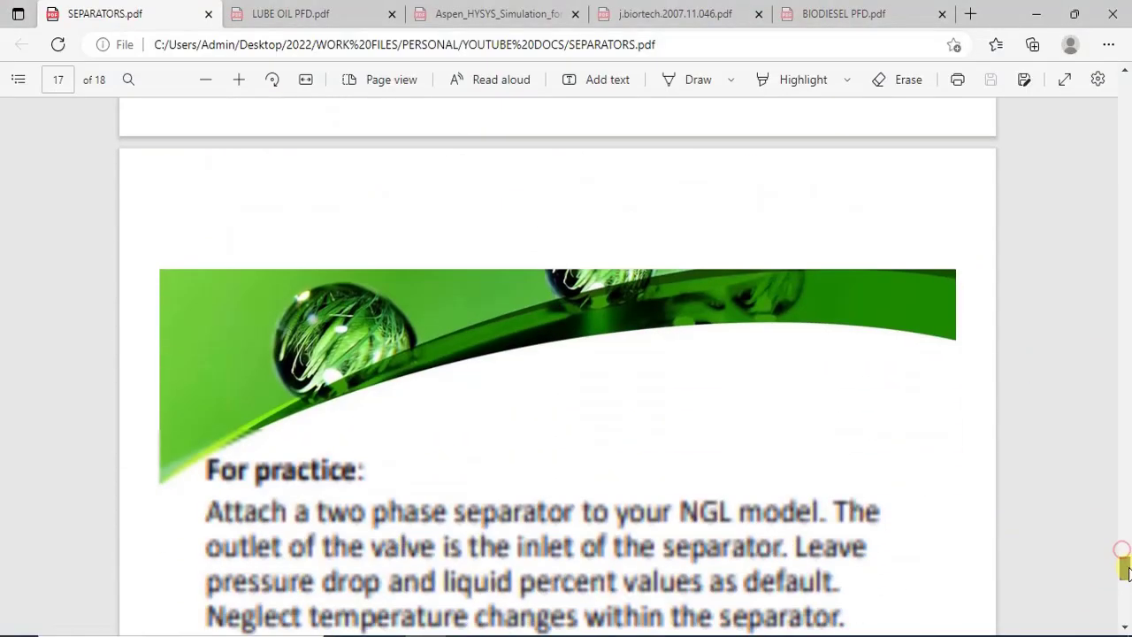
pyautogui.scroll(8, 1121, 561)
pyautogui.scroll(-4, 1124, 557)
pyautogui.scroll(3, 1123, 556)
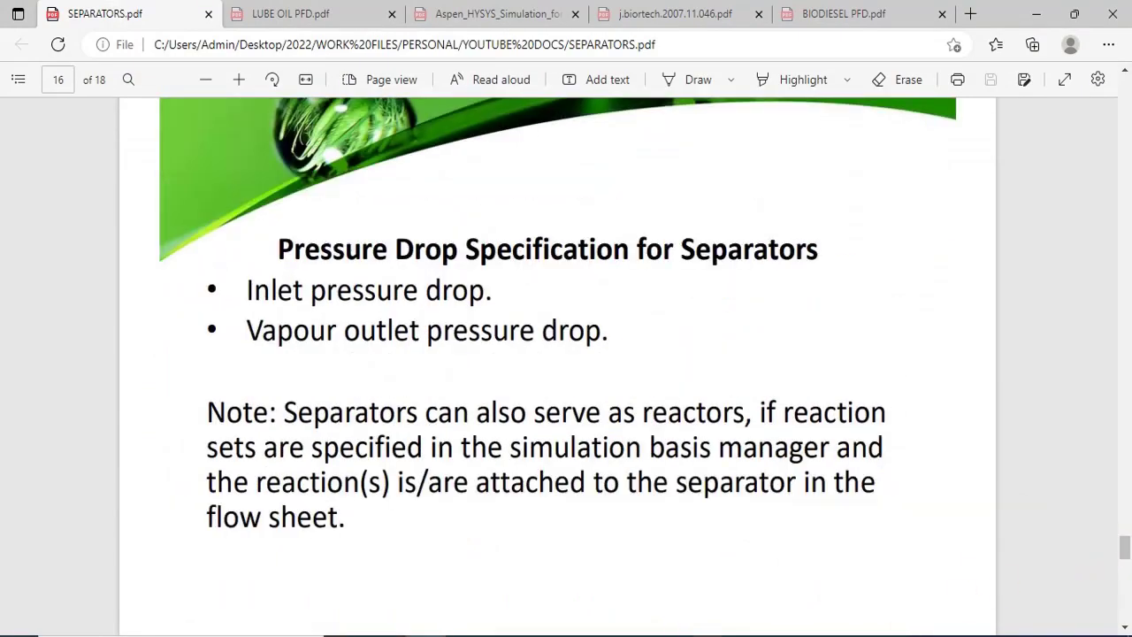
pyautogui.moveTo(681, 630)
pyautogui.click(791, 571)
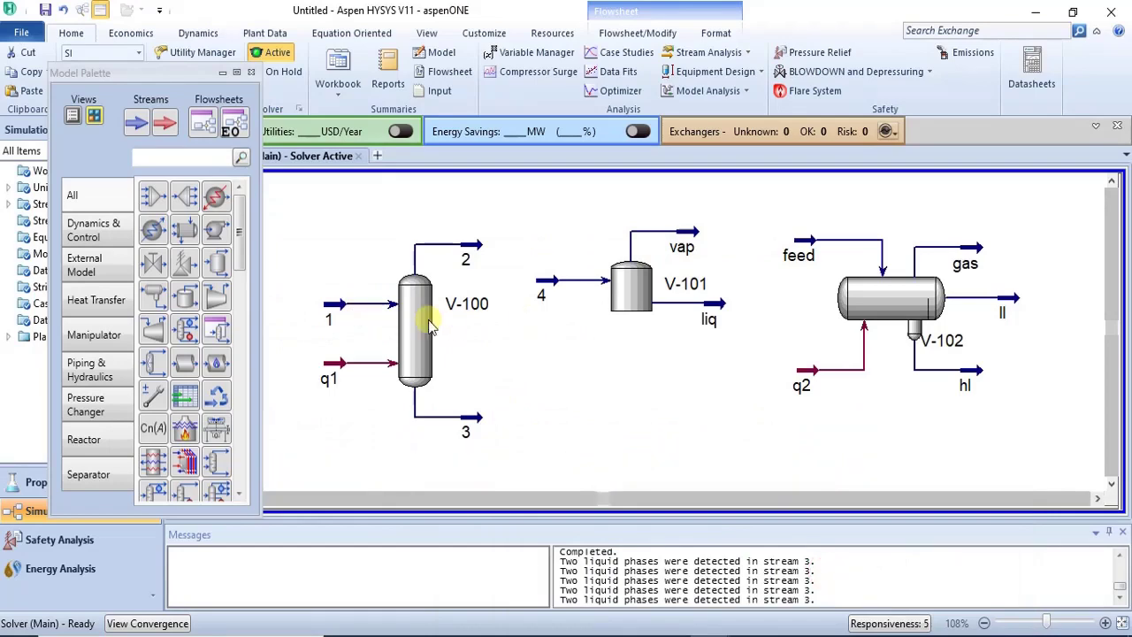
# Inspect the connections, rating geometry, sizing fields and nozzle parameters of separator V-100 in the untitled case.
pyautogui.doubleClick(430, 326)
pyautogui.moveTo(416, 146); pyautogui.dragTo(519, 71)
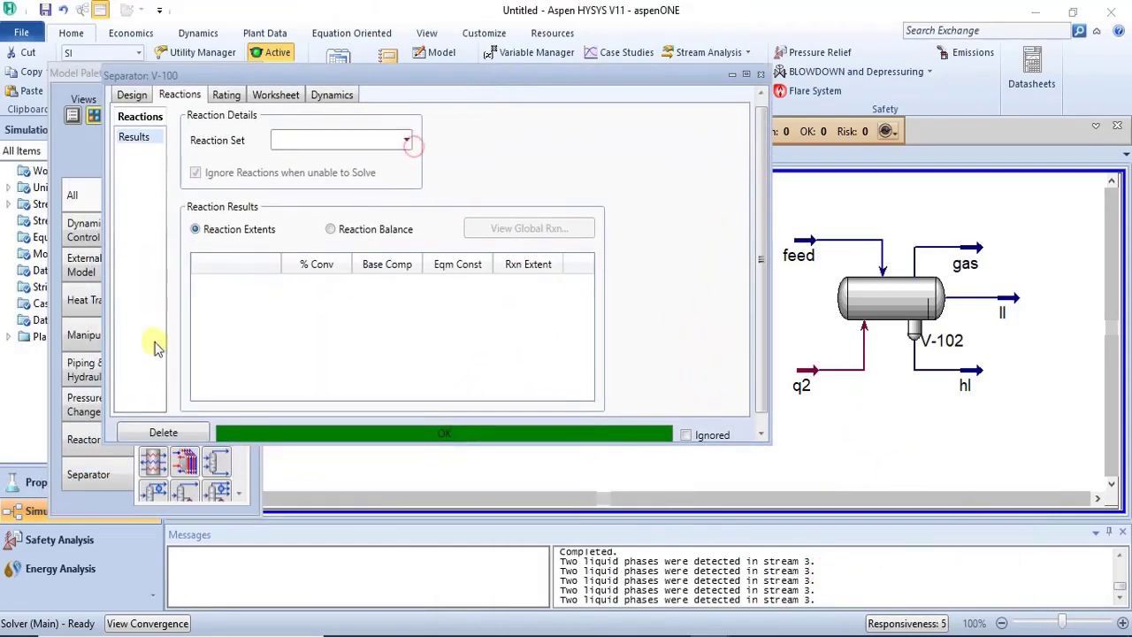
pyautogui.click(138, 95)
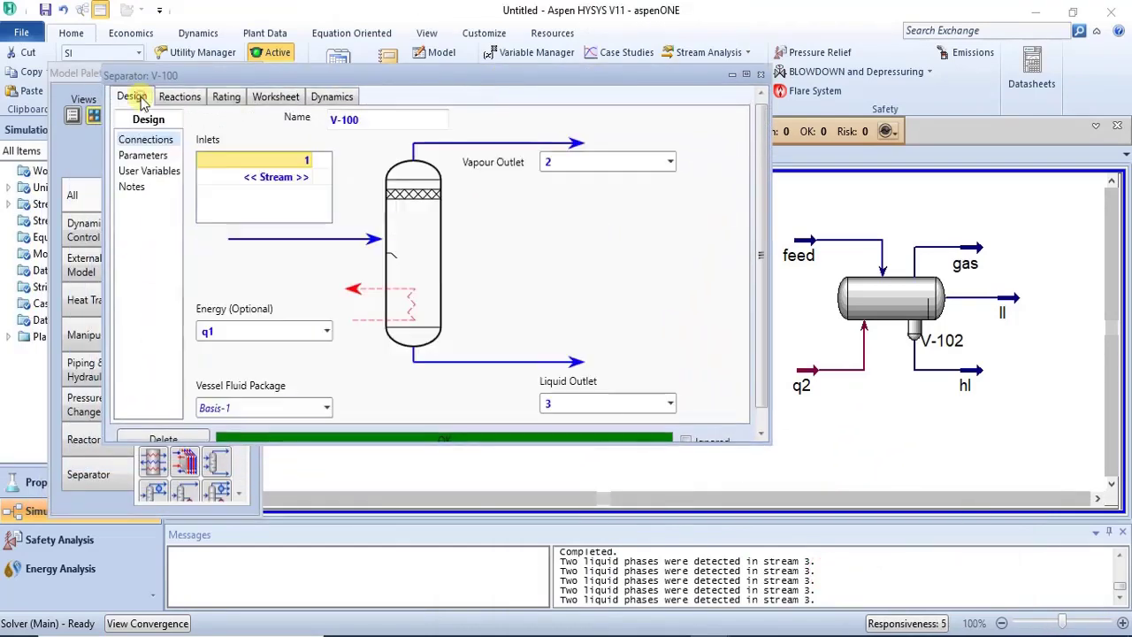
pyautogui.click(203, 99)
pyautogui.click(223, 97)
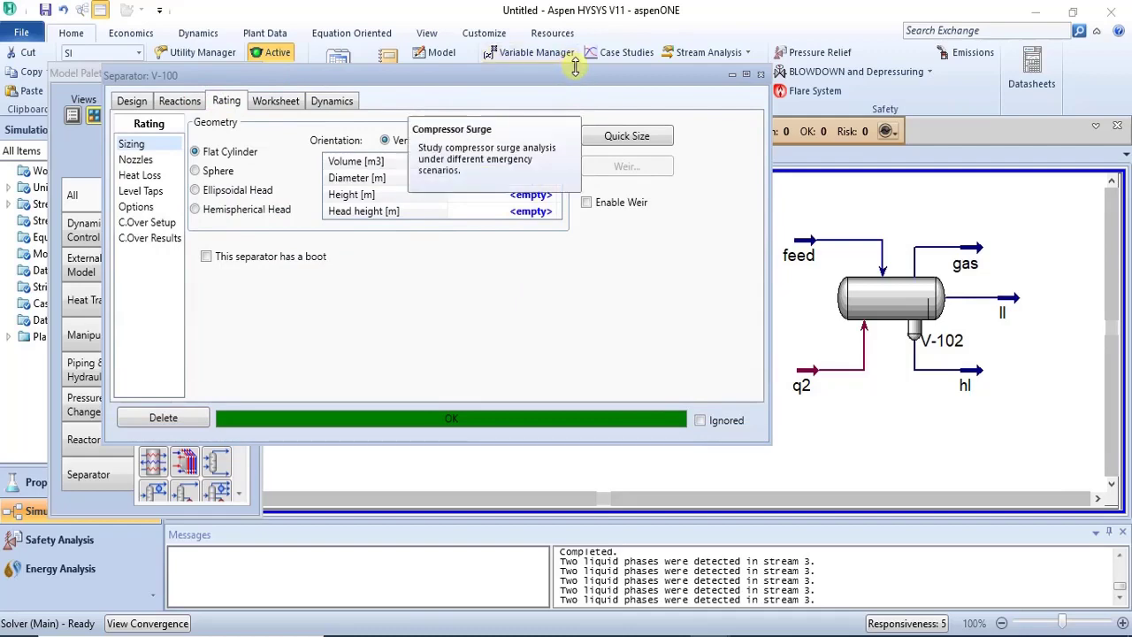
pyautogui.moveTo(575, 69); pyautogui.dragTo(576, 27)
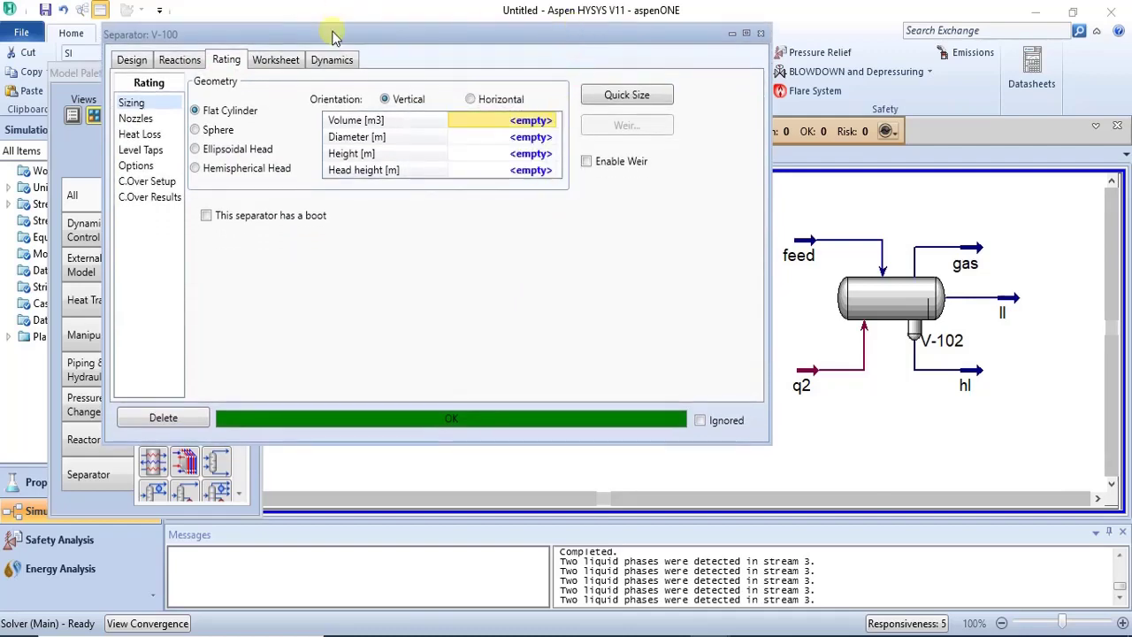
pyautogui.moveTo(333, 37); pyautogui.dragTo(438, 153)
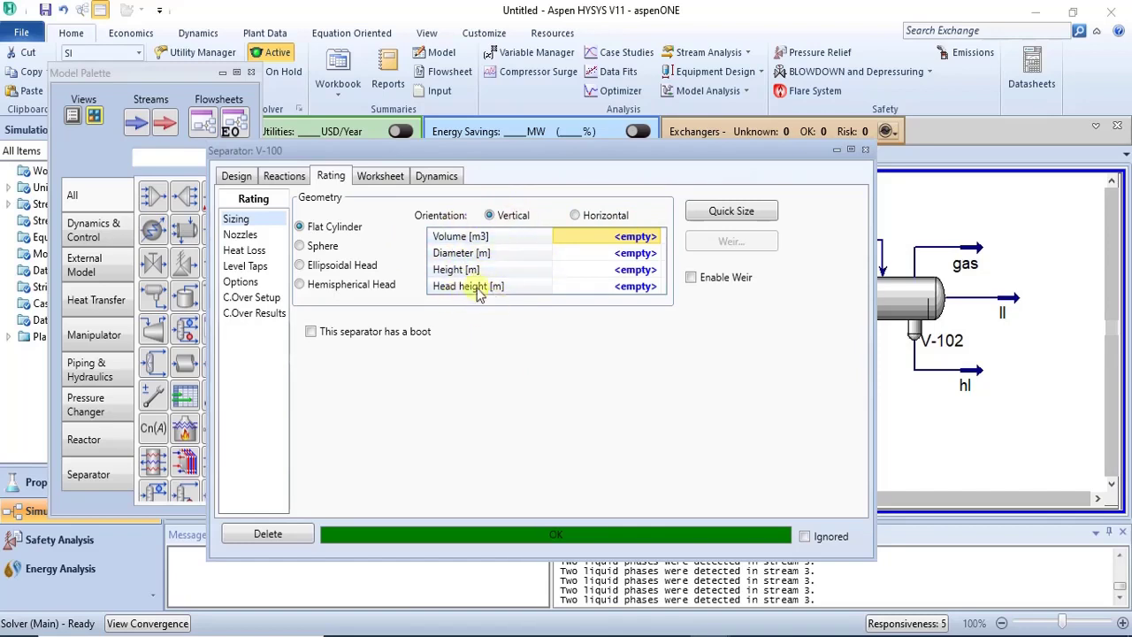
pyautogui.click(239, 237)
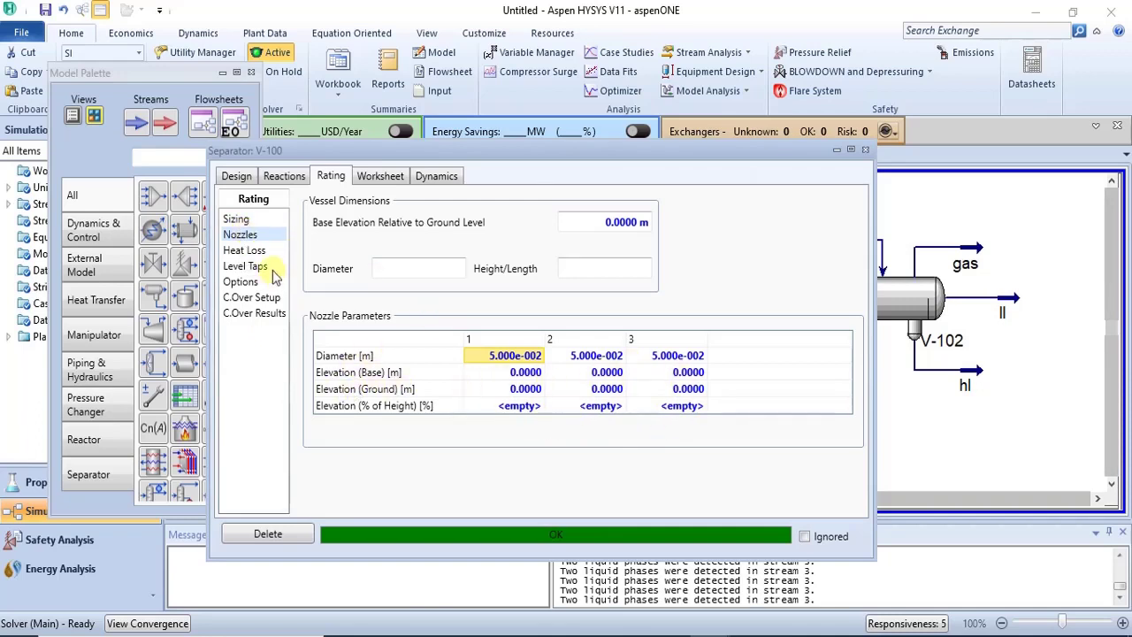
# Preview the Simple and Detailed heat loss models for V-100, setting the heat loss model back to None.
pyautogui.click(248, 251)
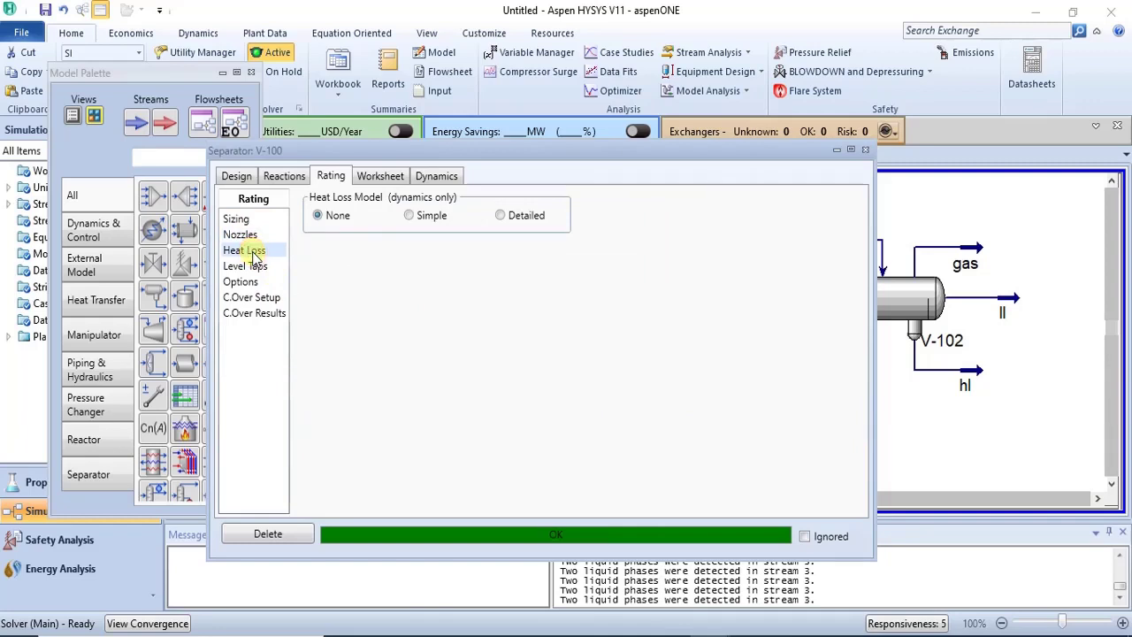
pyautogui.click(408, 216)
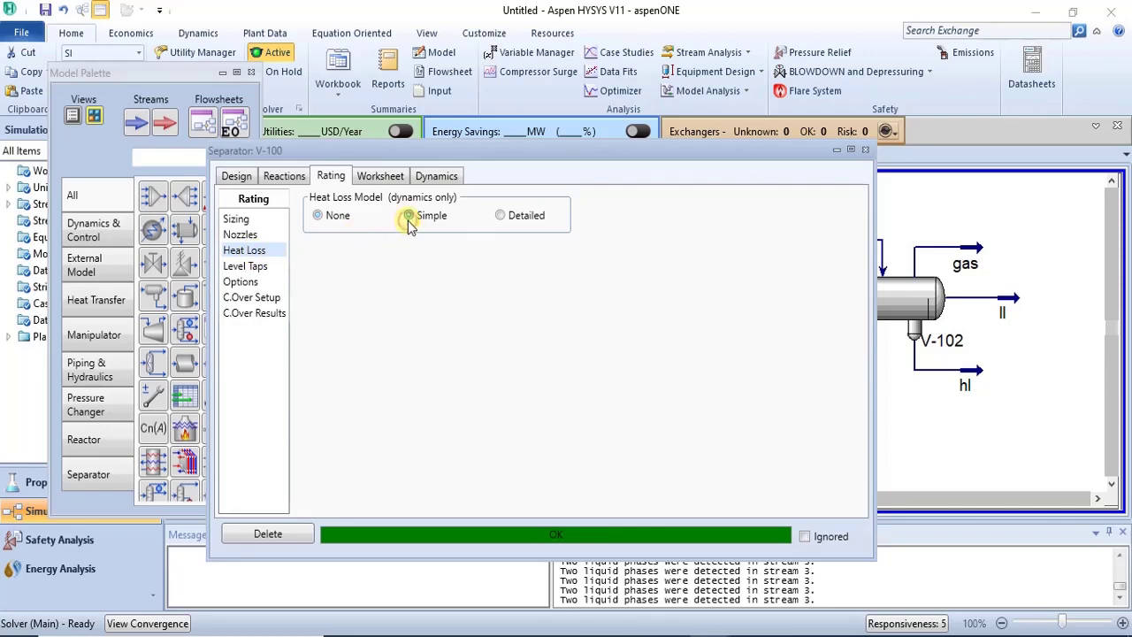
pyautogui.click(501, 216)
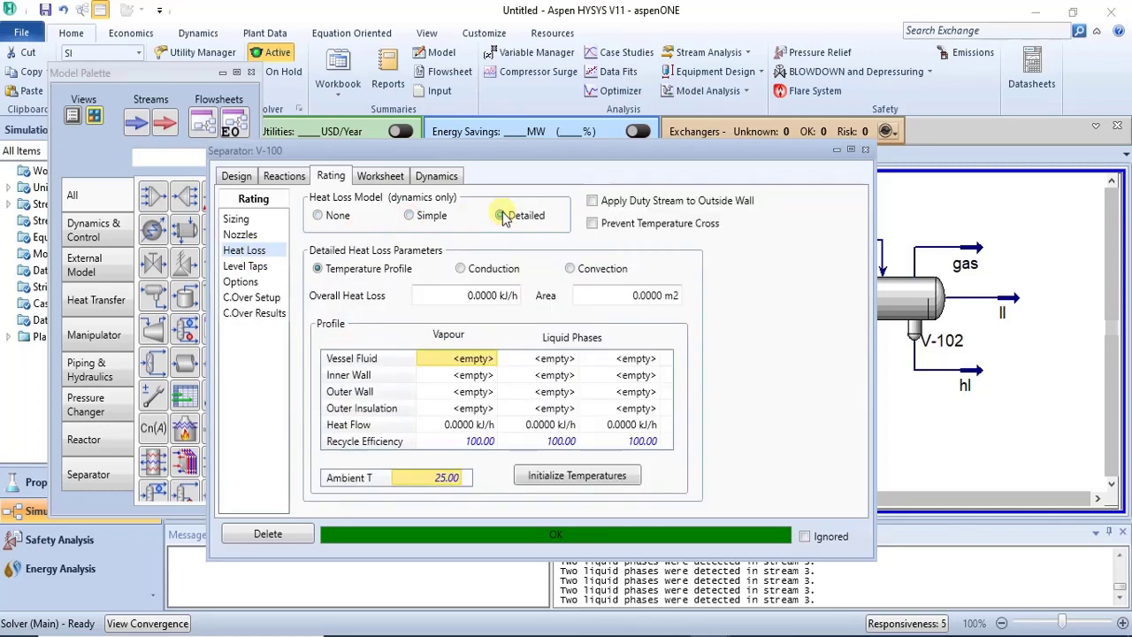
pyautogui.click(411, 218)
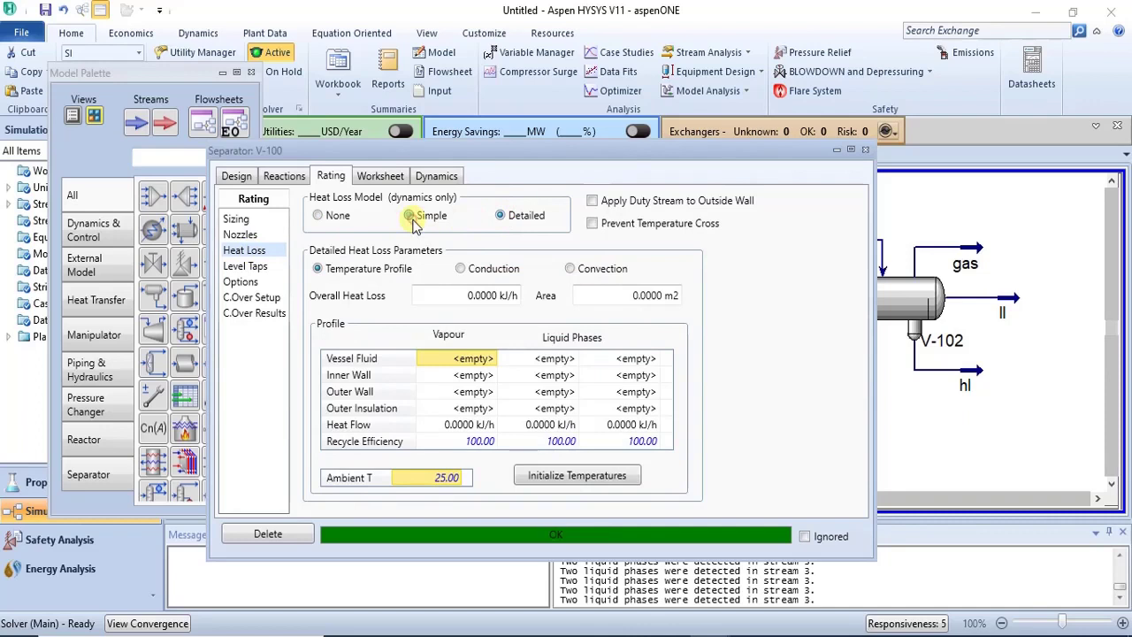
pyautogui.click(319, 216)
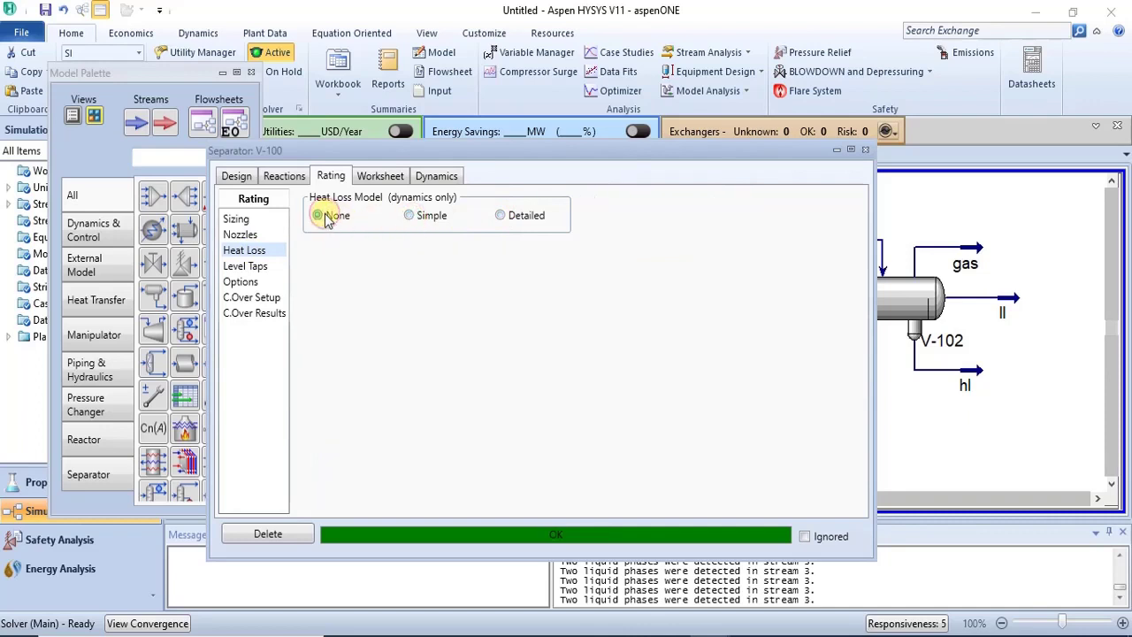
# Examine V-100's level tap, sizing and rating options, ending at the carry over model setup.
pyautogui.click(256, 269)
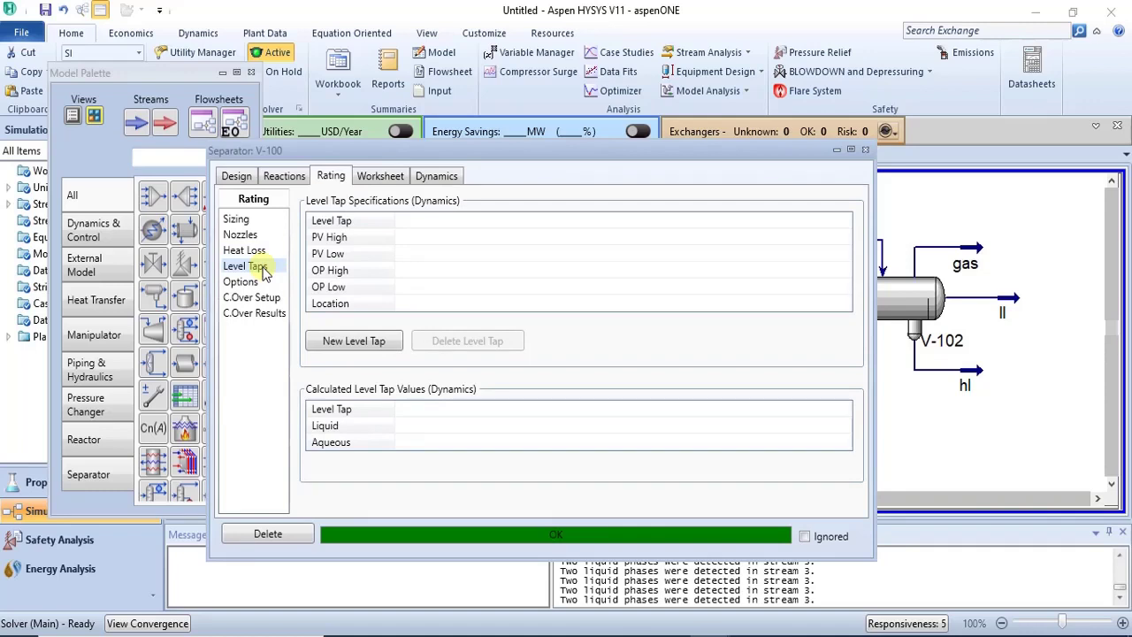
pyautogui.click(240, 220)
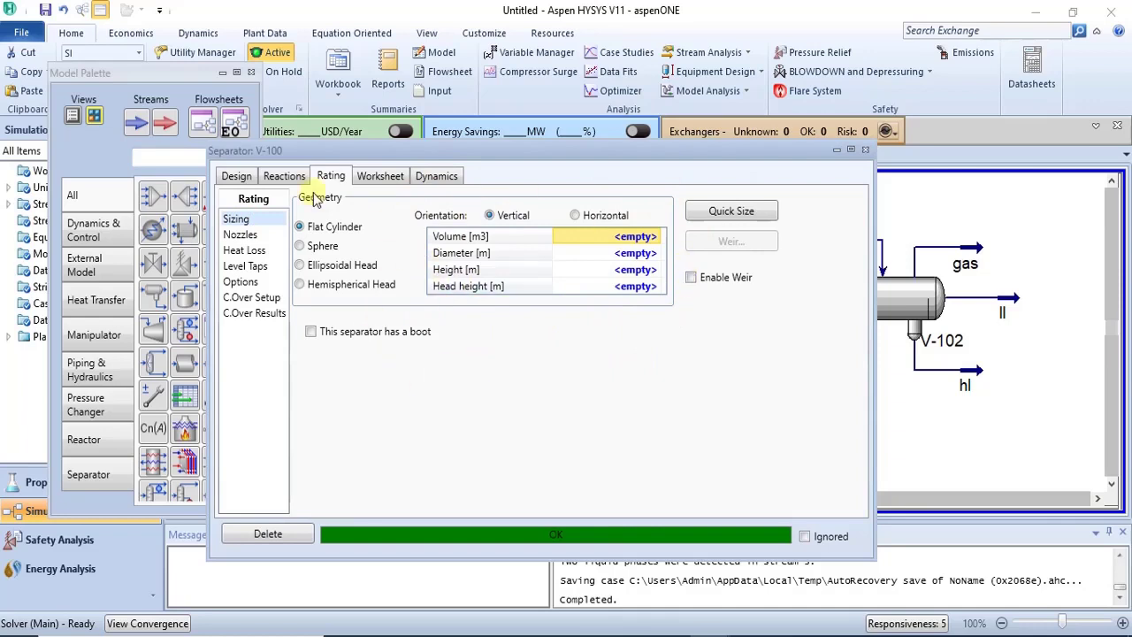
pyautogui.click(263, 298)
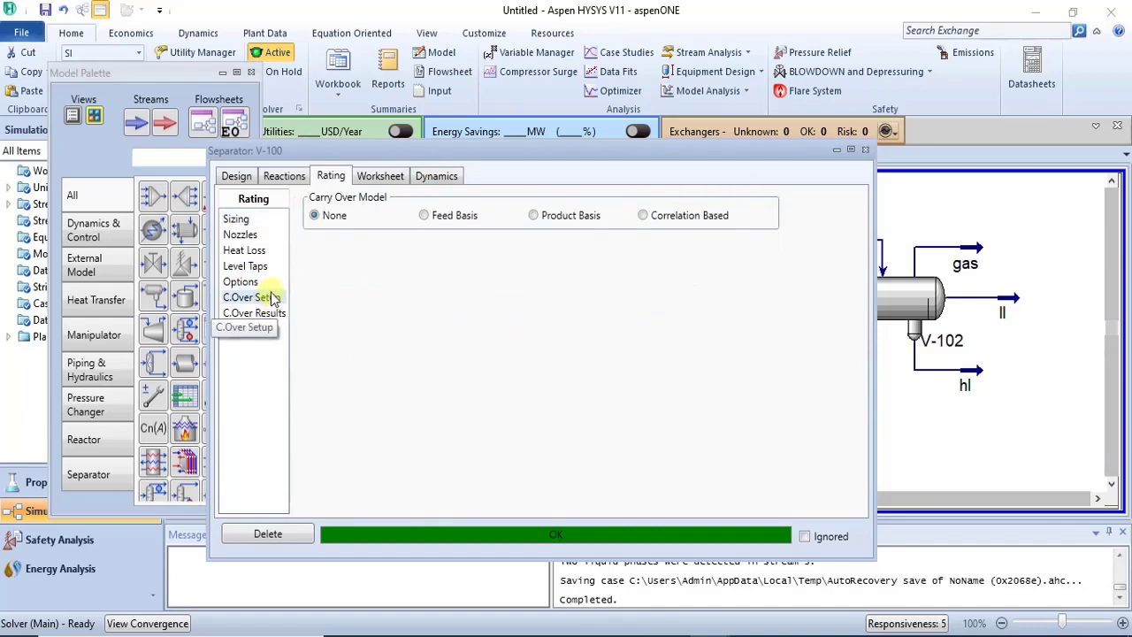
pyautogui.click(238, 283)
pyautogui.click(251, 298)
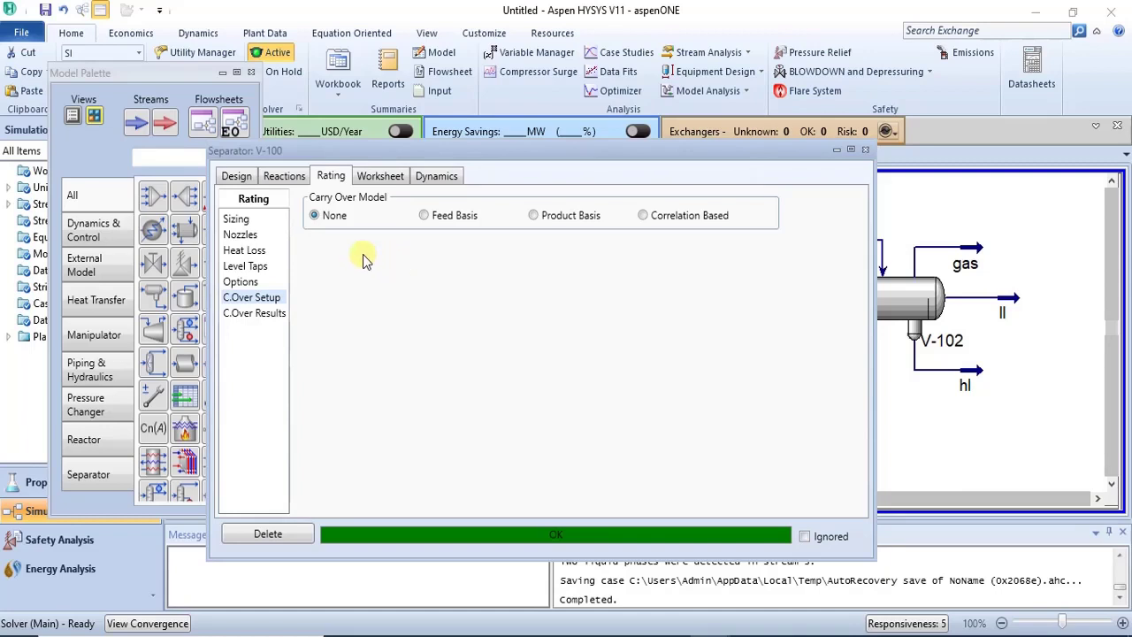
# Preview the Feed Basis, Product Basis and Correlation Based carry over models for separator V-100.
pyautogui.click(423, 215)
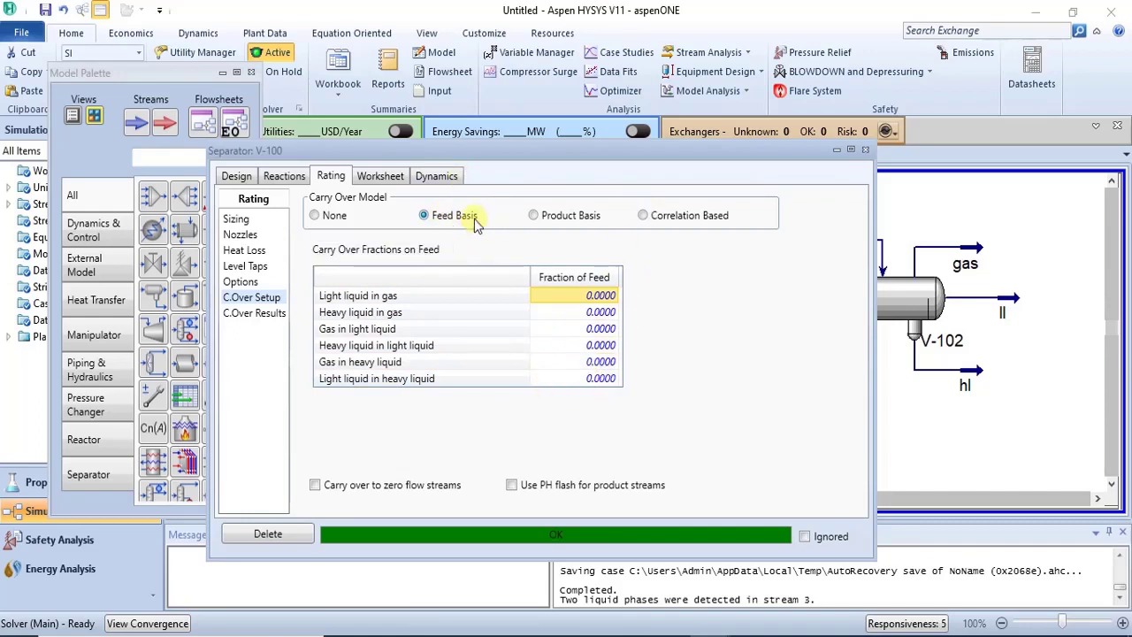
pyautogui.click(534, 216)
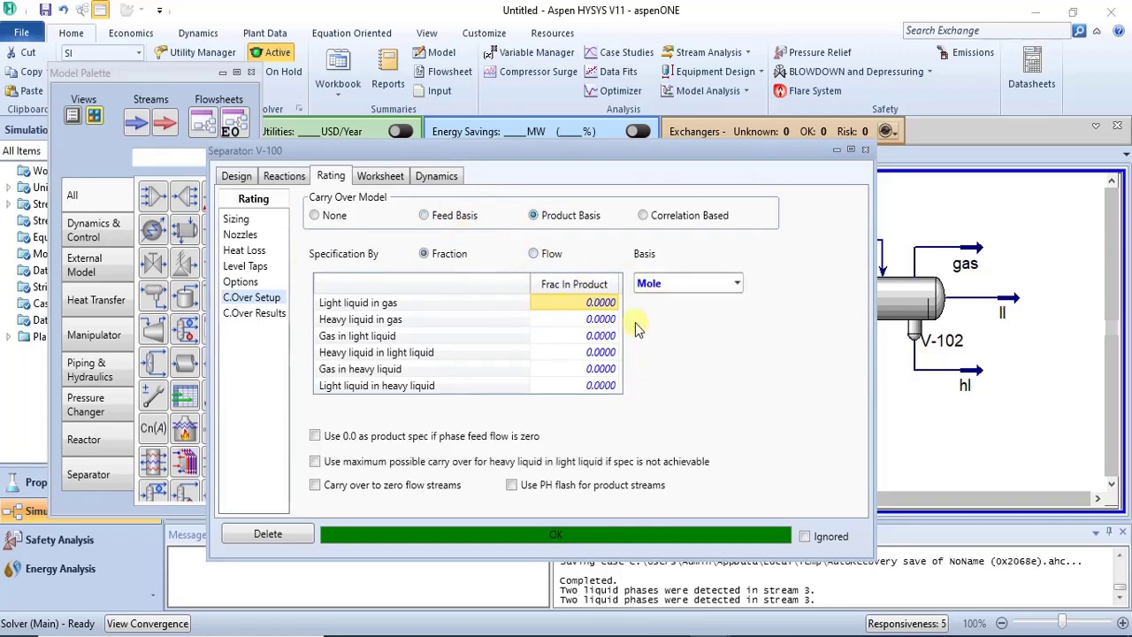
pyautogui.click(646, 217)
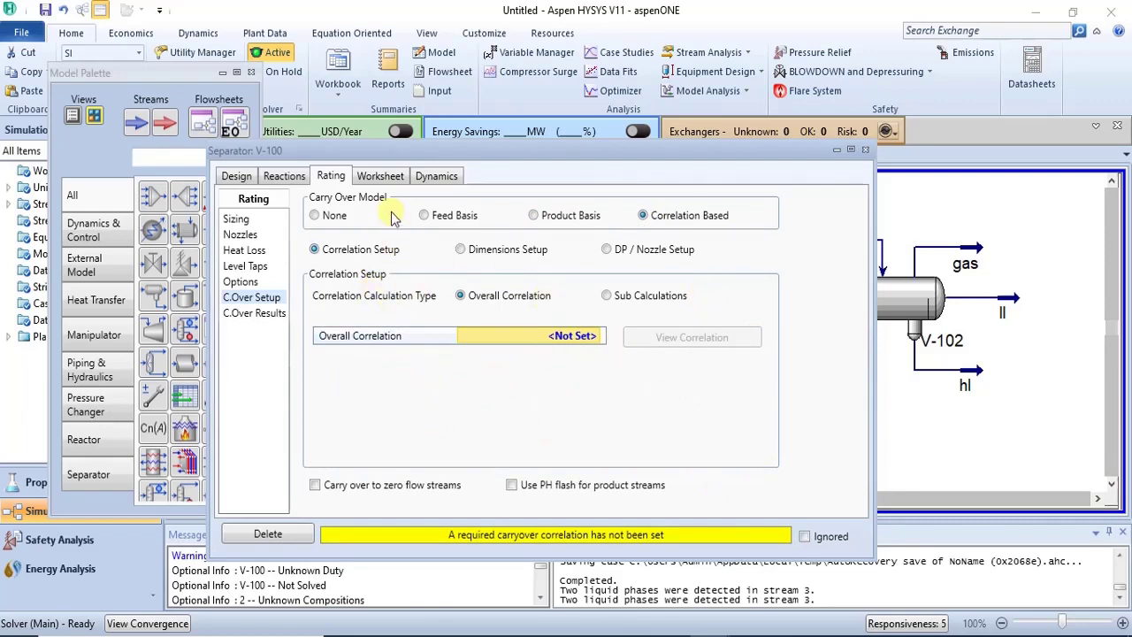
# Examine V-100's worksheet conditions and its dynamic specs, holdup, strip chart and heat exchanger settings.
pyautogui.click(384, 178)
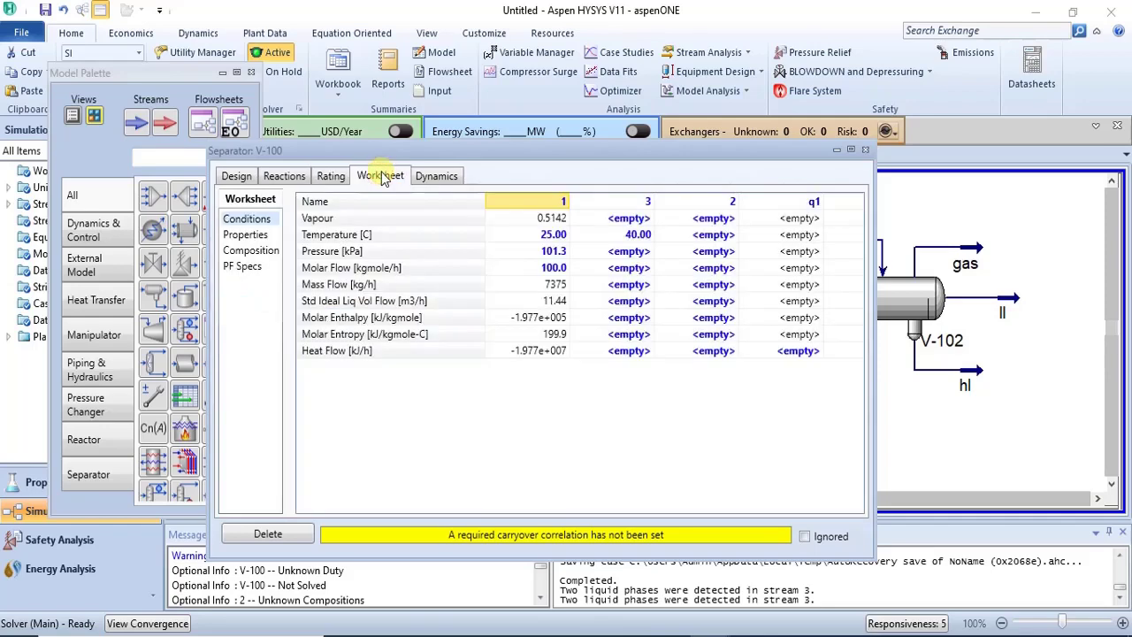
pyautogui.click(433, 176)
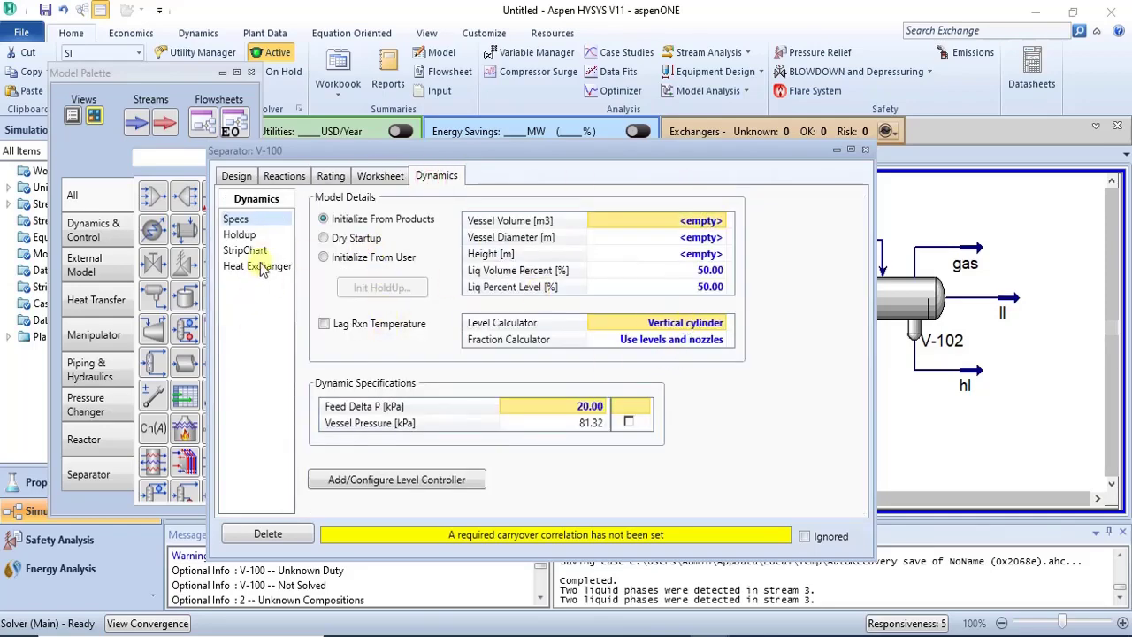
pyautogui.click(247, 235)
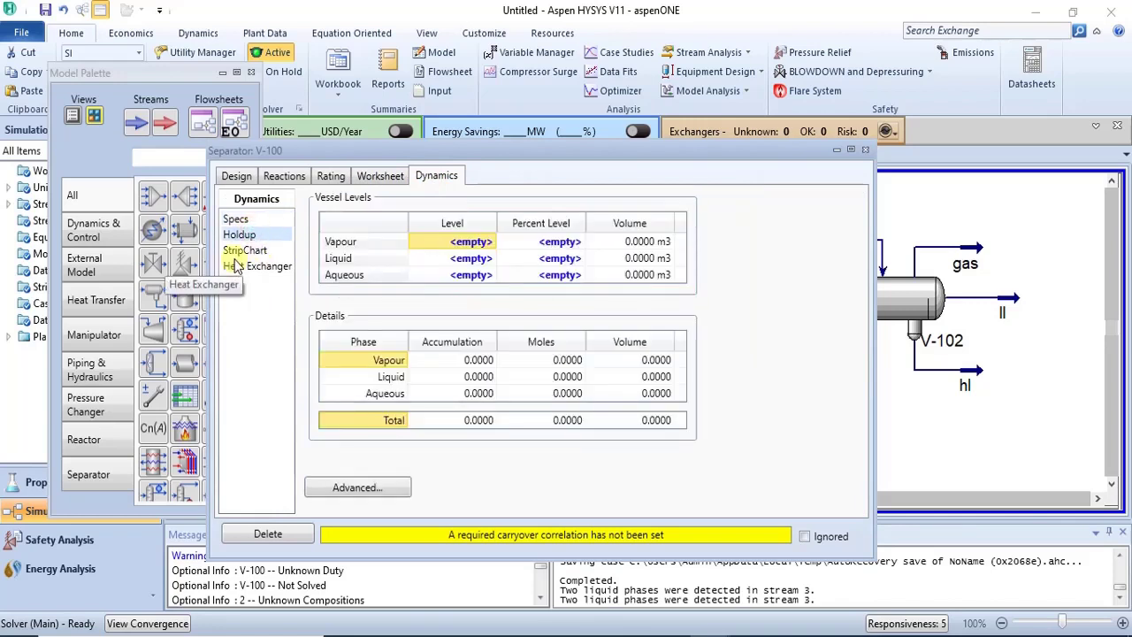
pyautogui.click(237, 254)
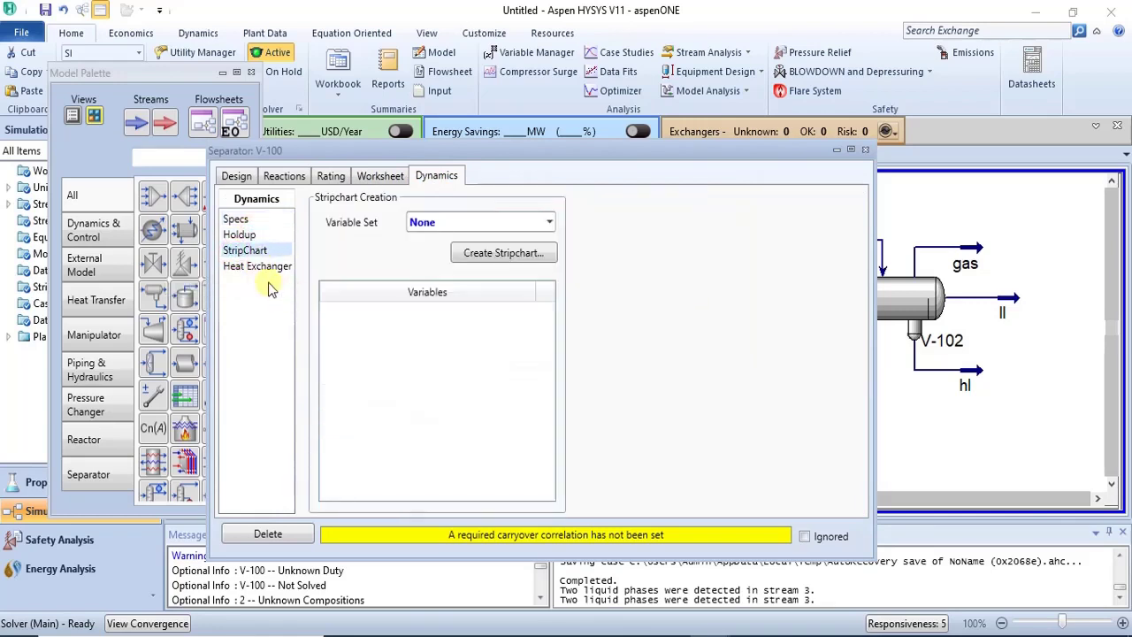
pyautogui.click(272, 266)
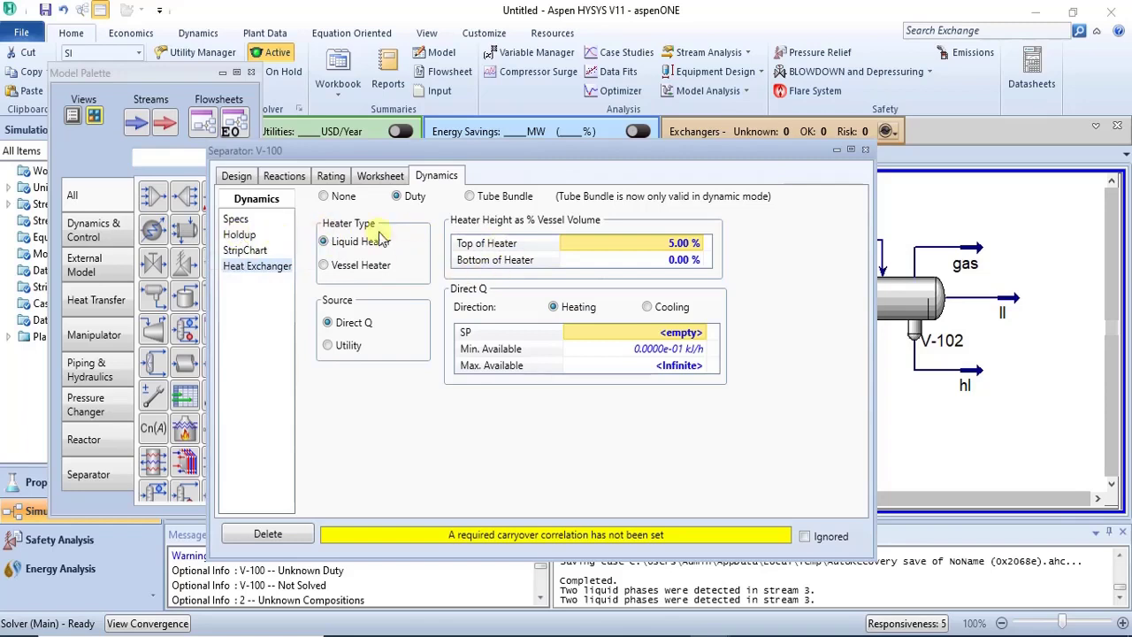
pyautogui.click(237, 221)
pyautogui.click(239, 235)
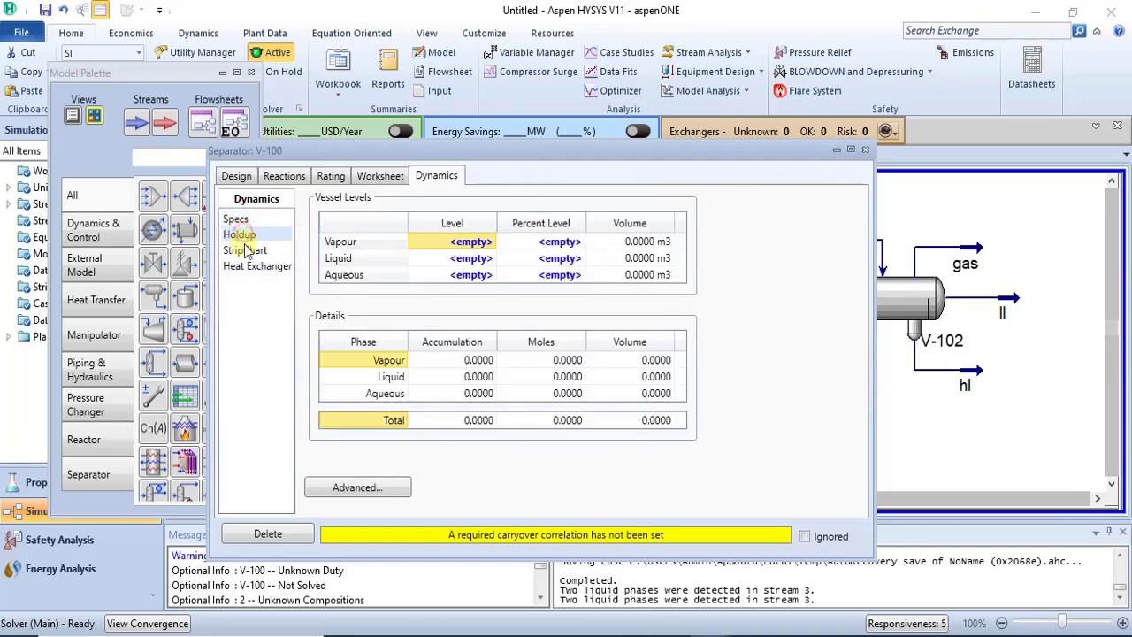
pyautogui.click(244, 250)
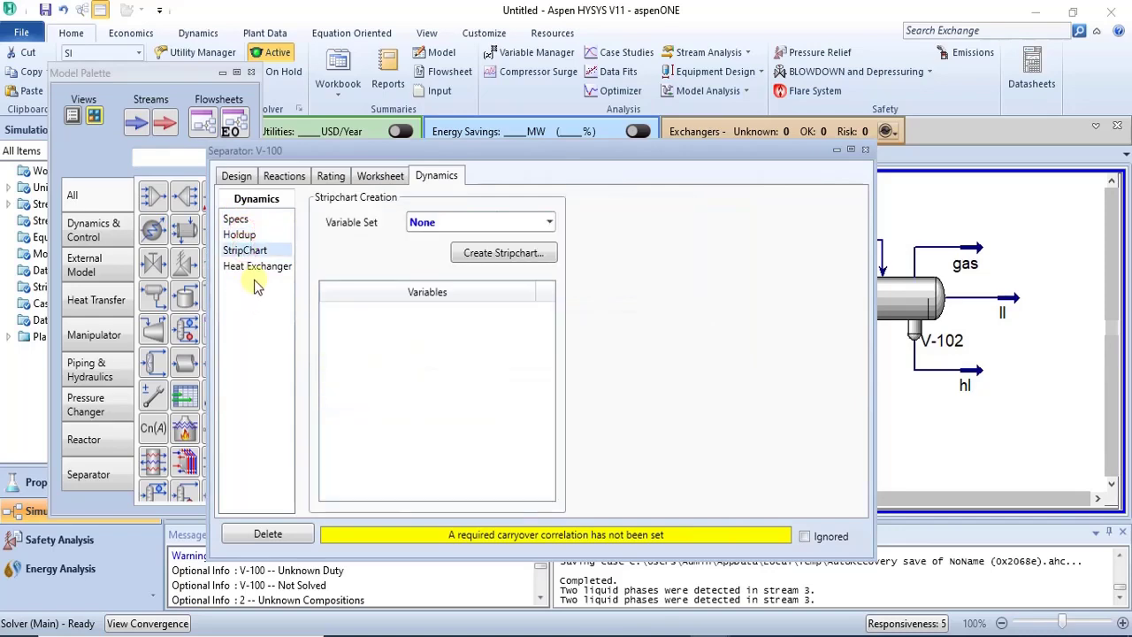
pyautogui.click(256, 267)
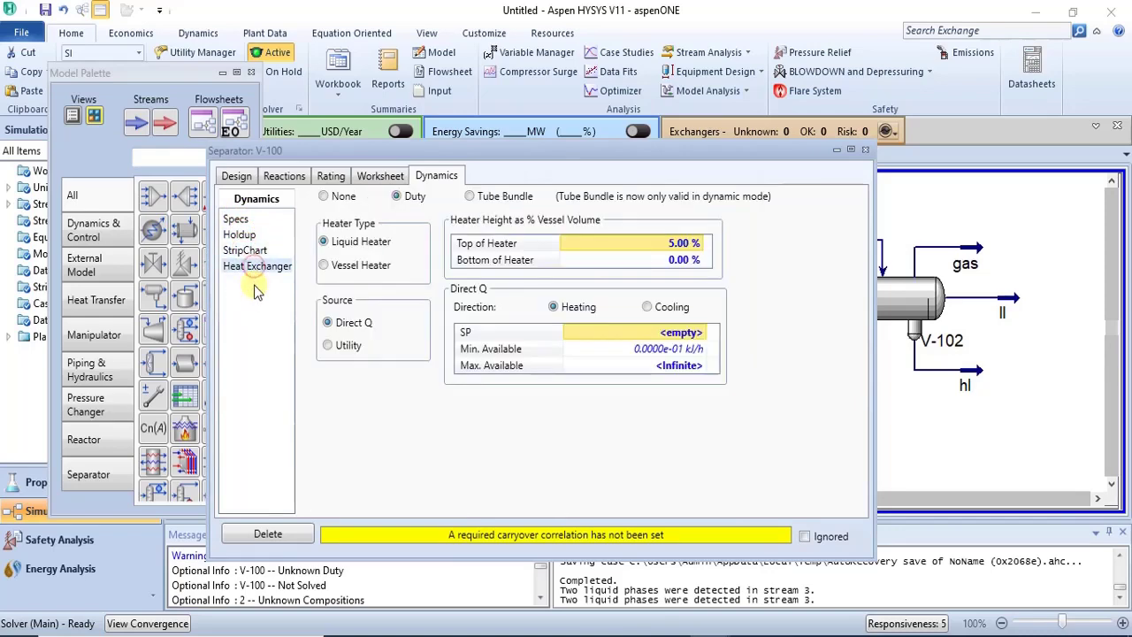
pyautogui.click(365, 182)
# Set V-100's vessel volume to 1 m3 in the rating geometry.
pyautogui.click(334, 176)
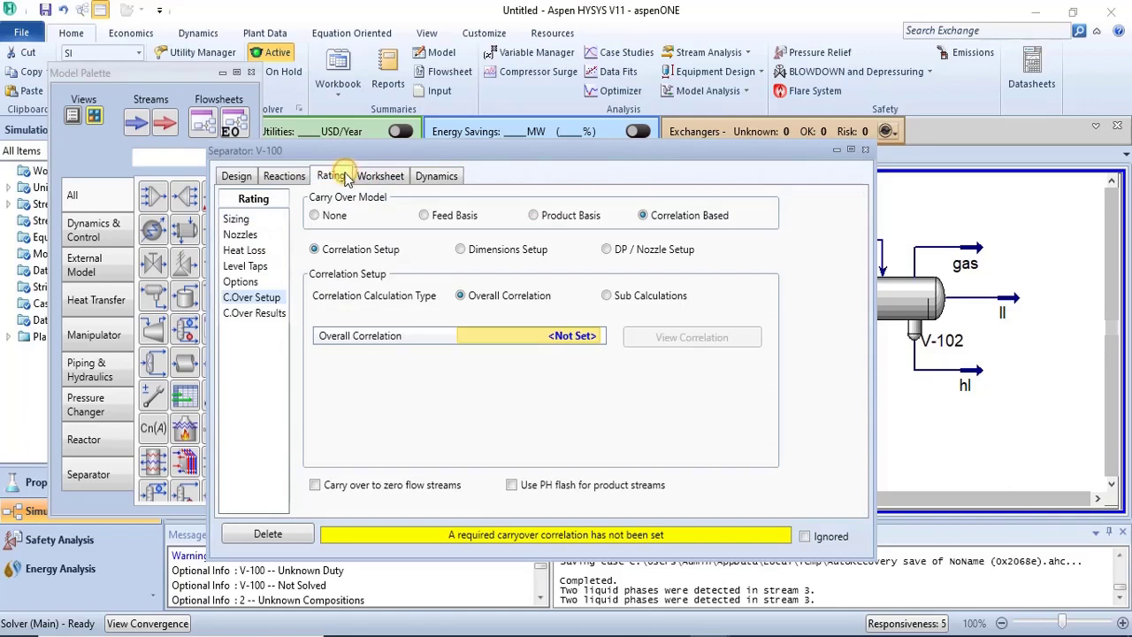
pyautogui.click(235, 220)
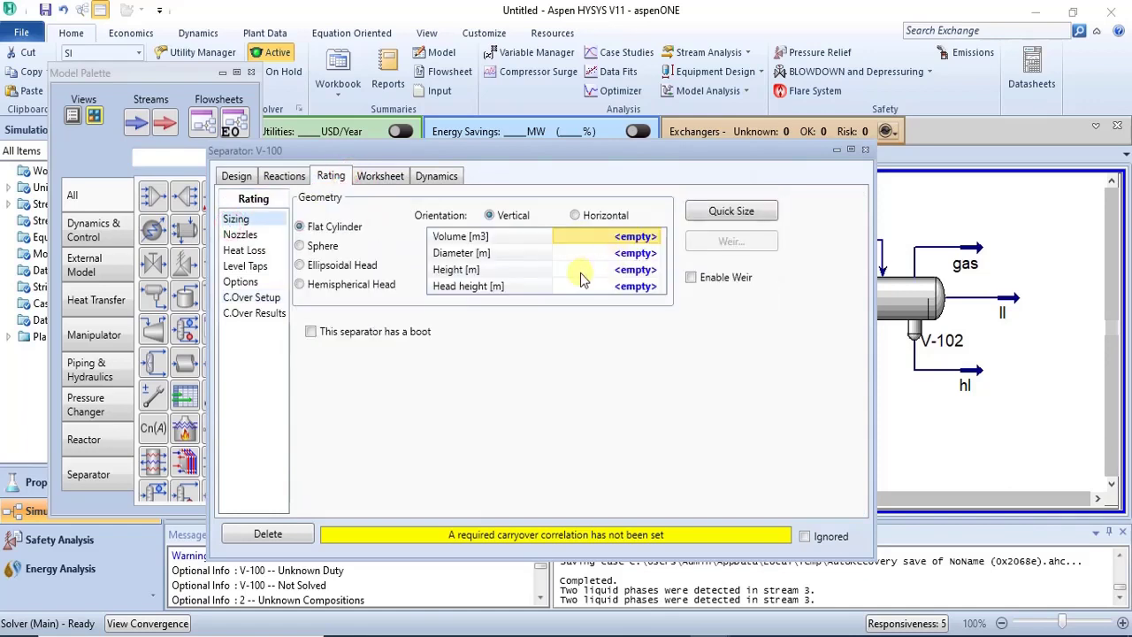
pyautogui.click(645, 241)
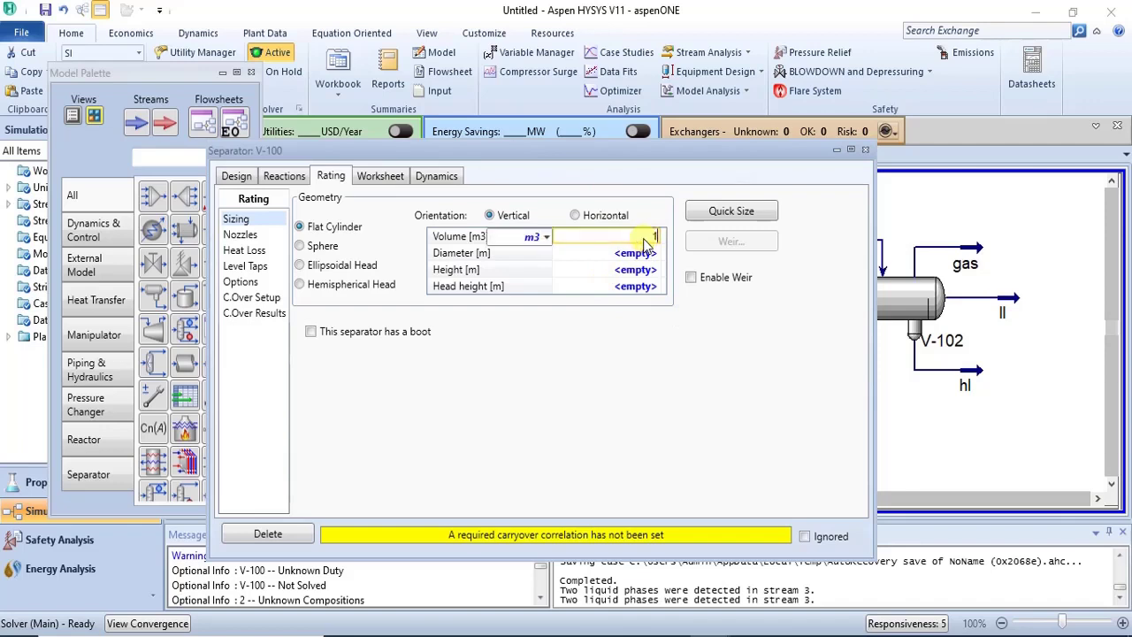
pyautogui.write('1')
pyautogui.press('Return')
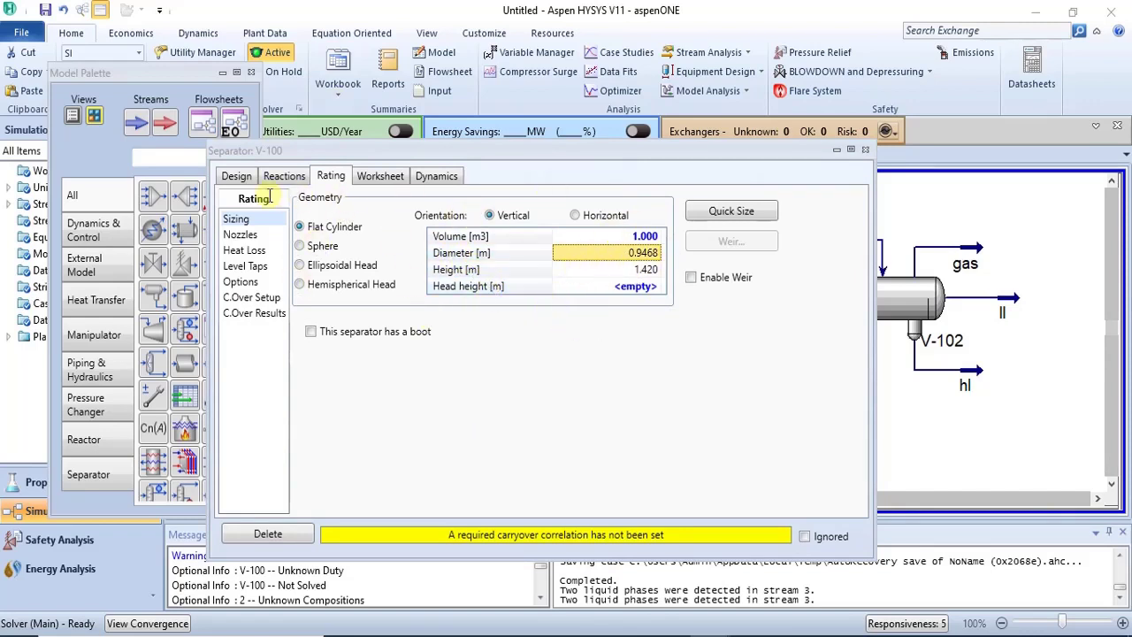
# Set V-100's liquid level to 80 % in the design parameters and check the liquid volume against the vessel volume.
pyautogui.click(237, 176)
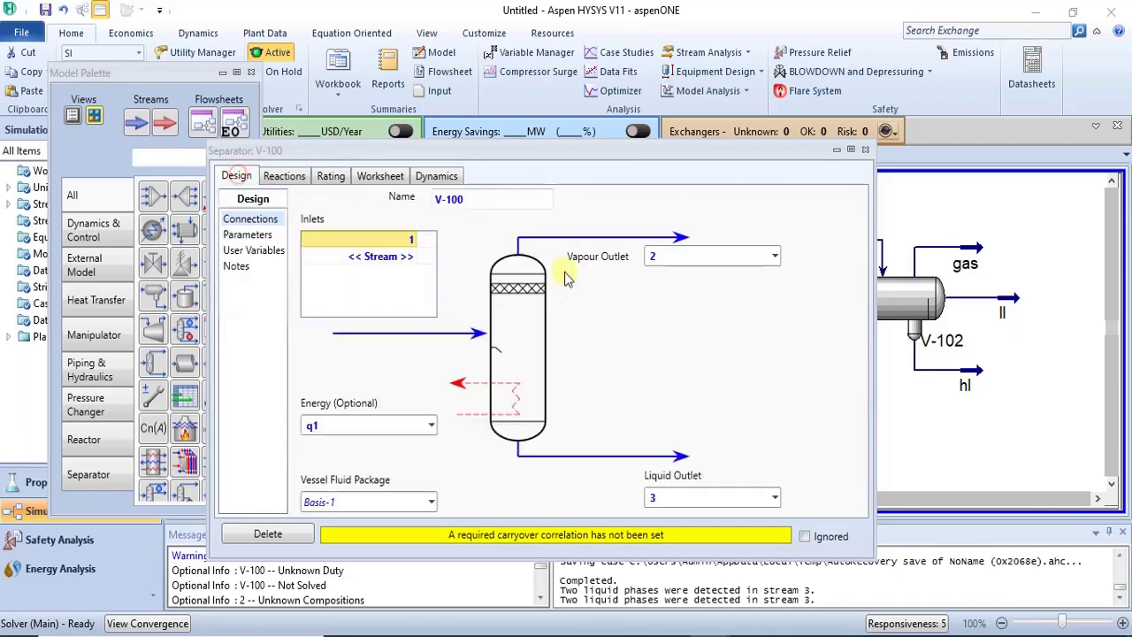
pyautogui.click(247, 237)
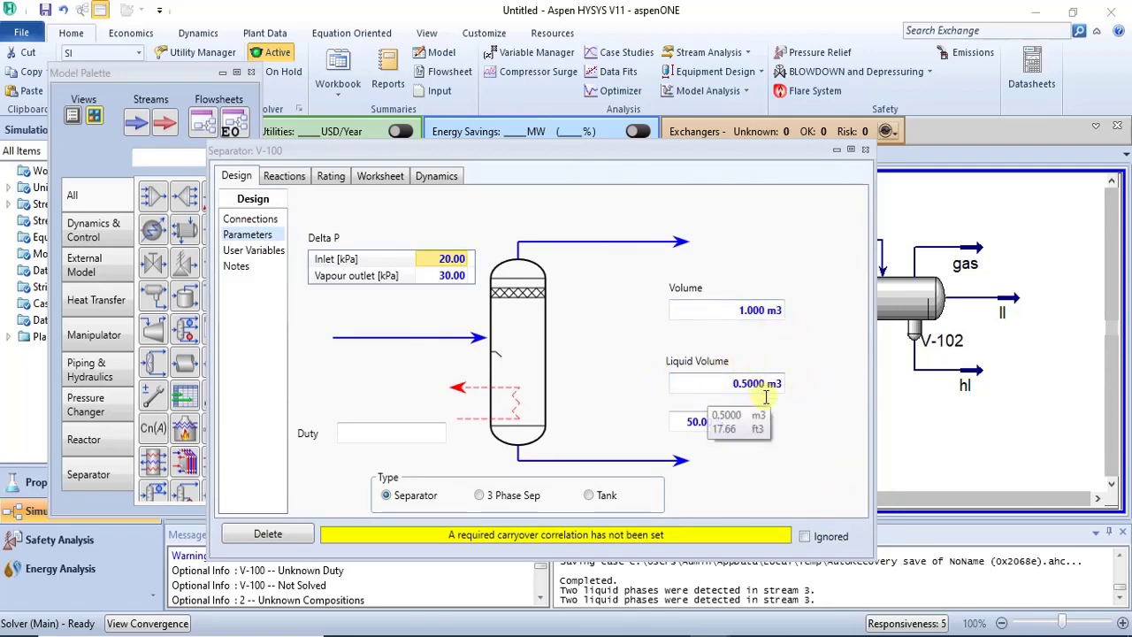
pyautogui.moveTo(708, 399)
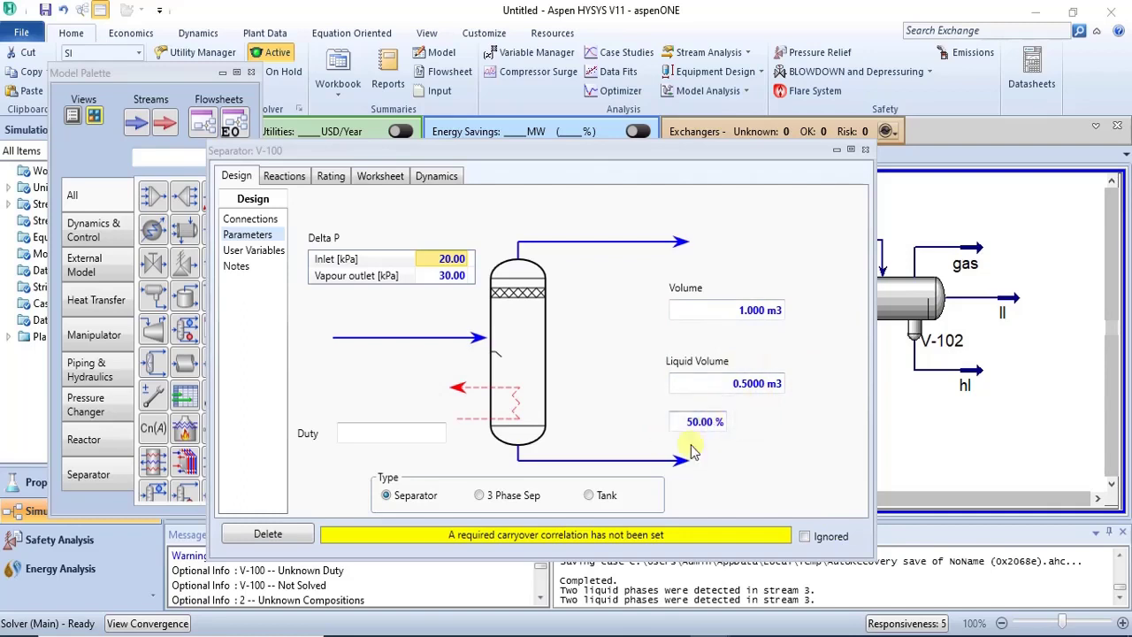
pyautogui.moveTo(700, 421)
pyautogui.click(705, 421)
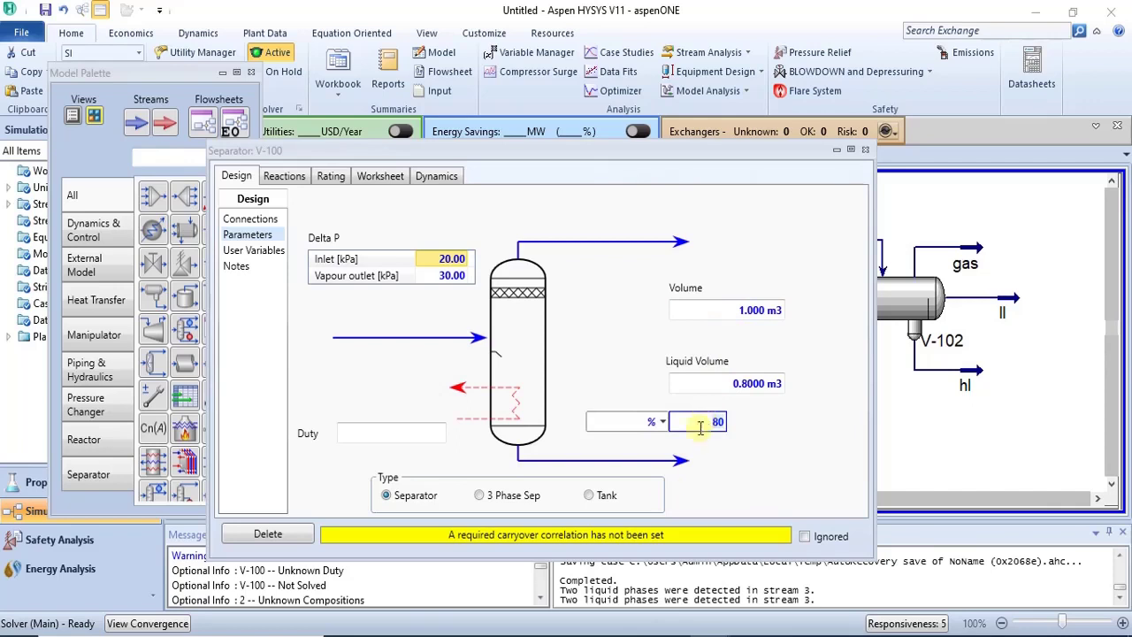
pyautogui.click(807, 369)
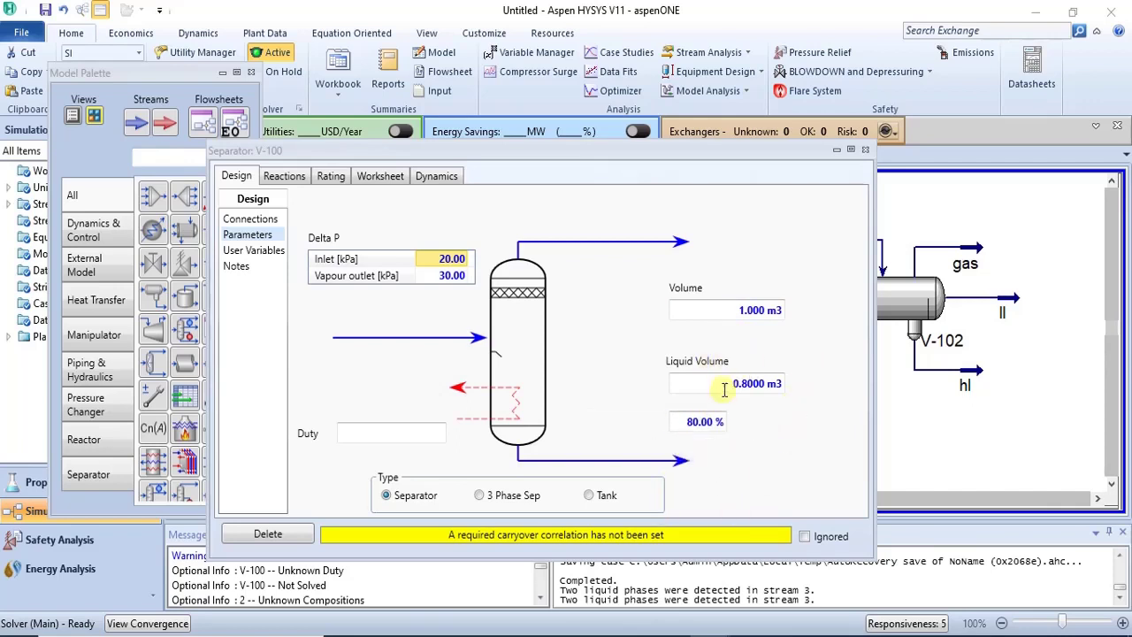
pyautogui.moveTo(747, 384)
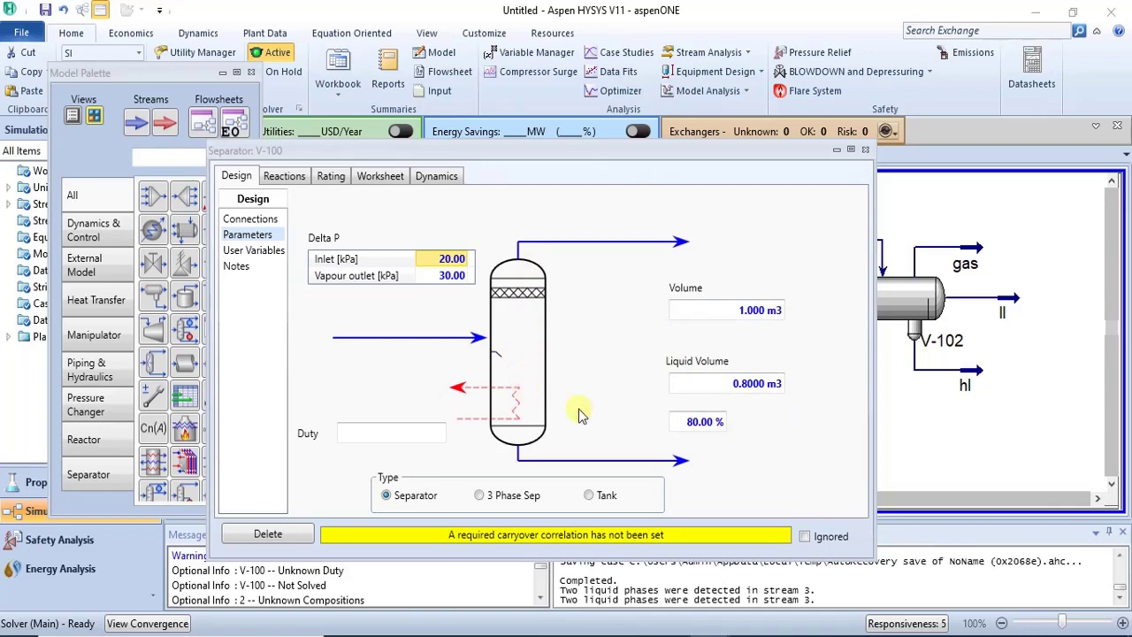
pyautogui.moveTo(771, 303)
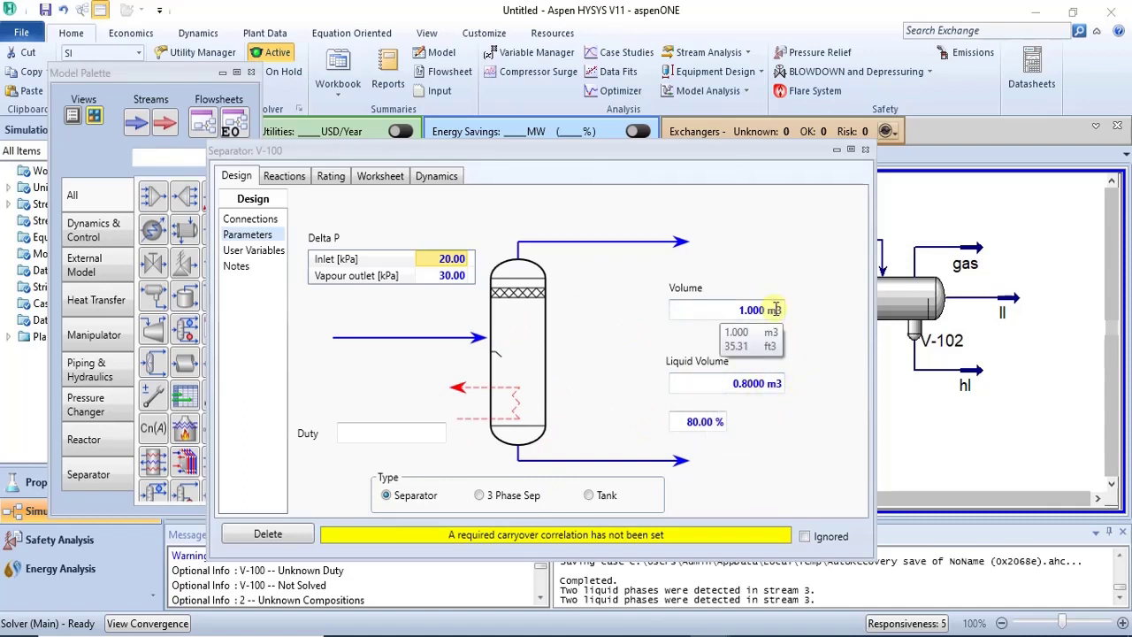
# Size V-100 automatically with Quick Size and check the stream conditions in its worksheet.
pyautogui.hotkey('ctrl', 'Tab')
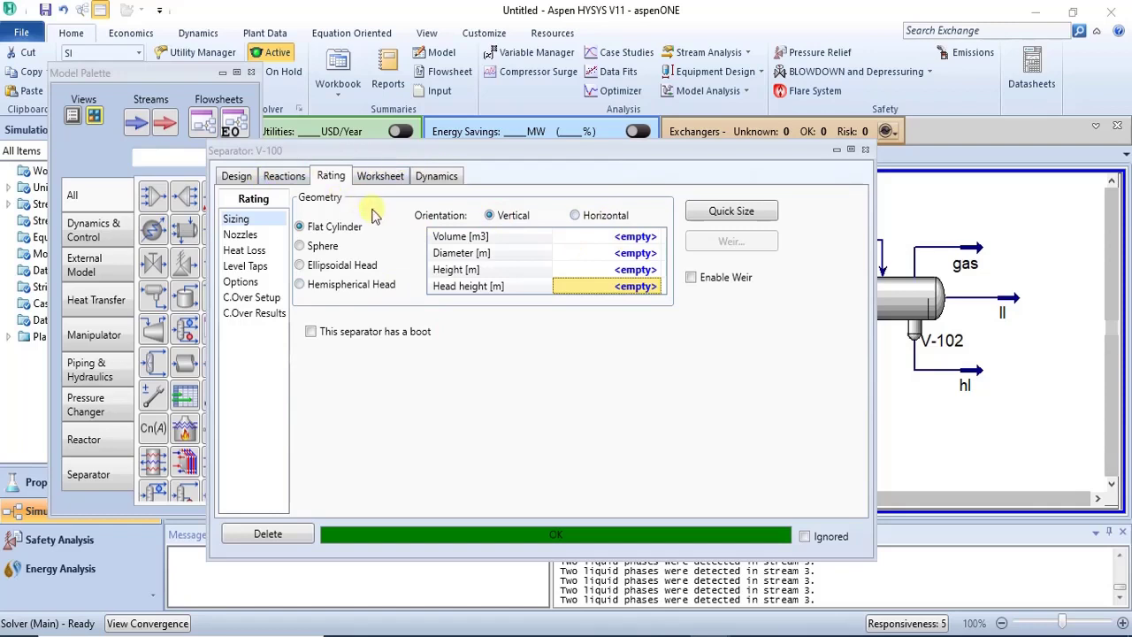
pyautogui.click(380, 175)
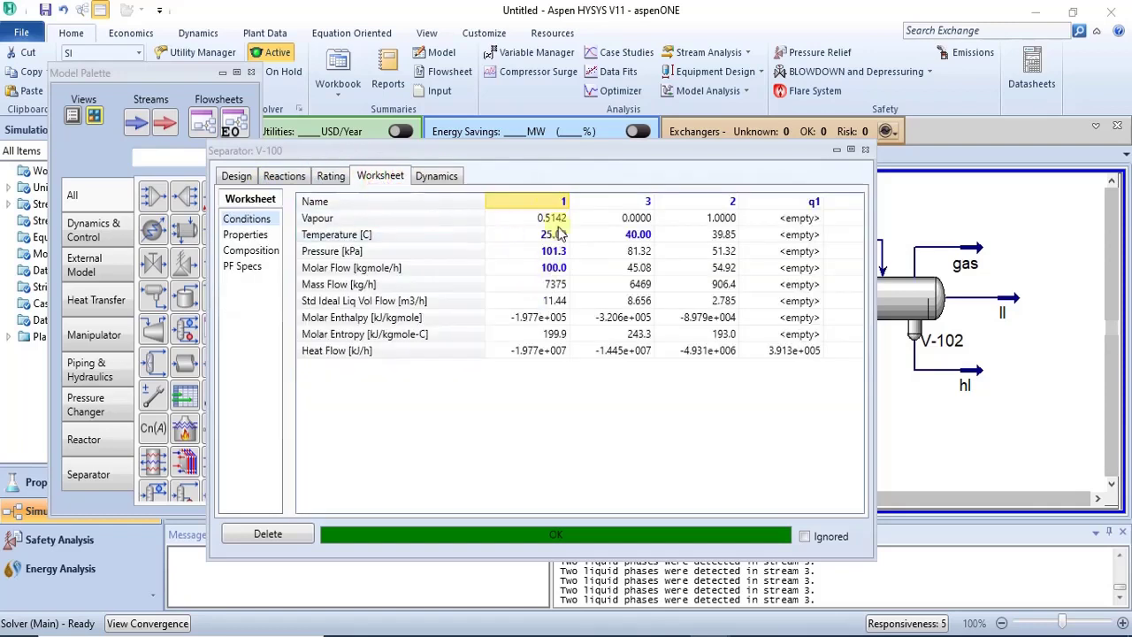
pyautogui.click(331, 171)
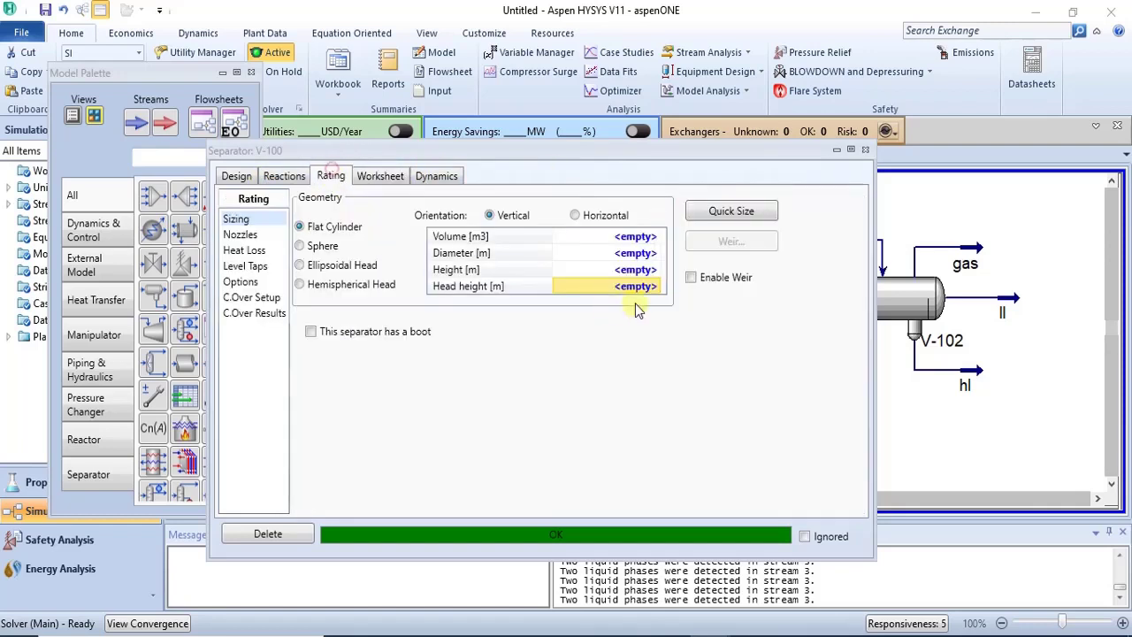
pyautogui.click(731, 211)
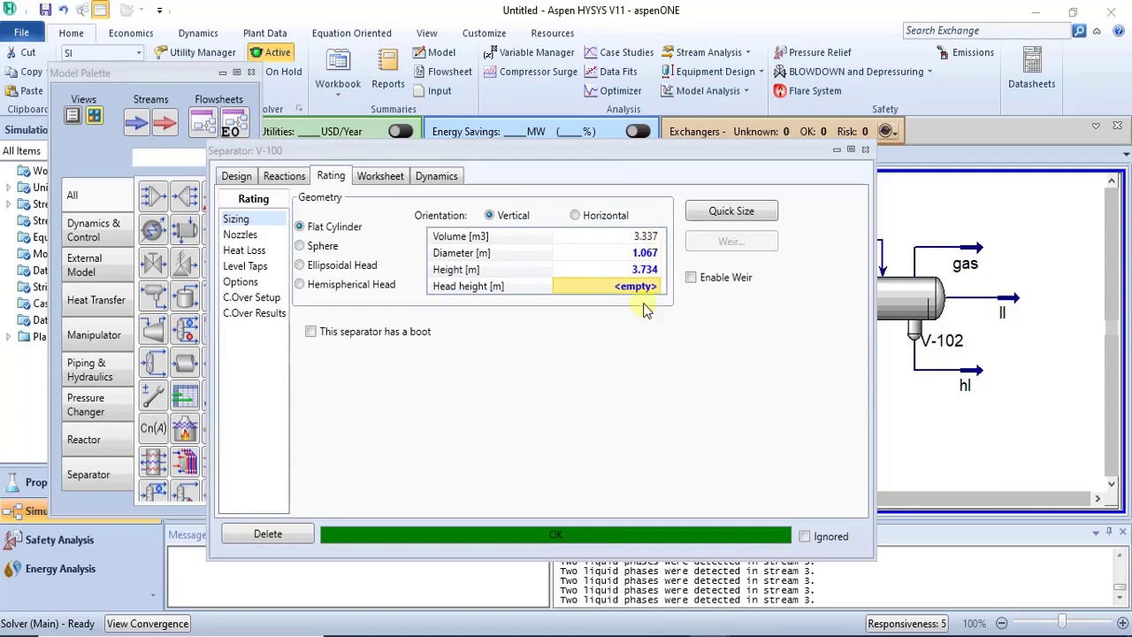
pyautogui.click(370, 181)
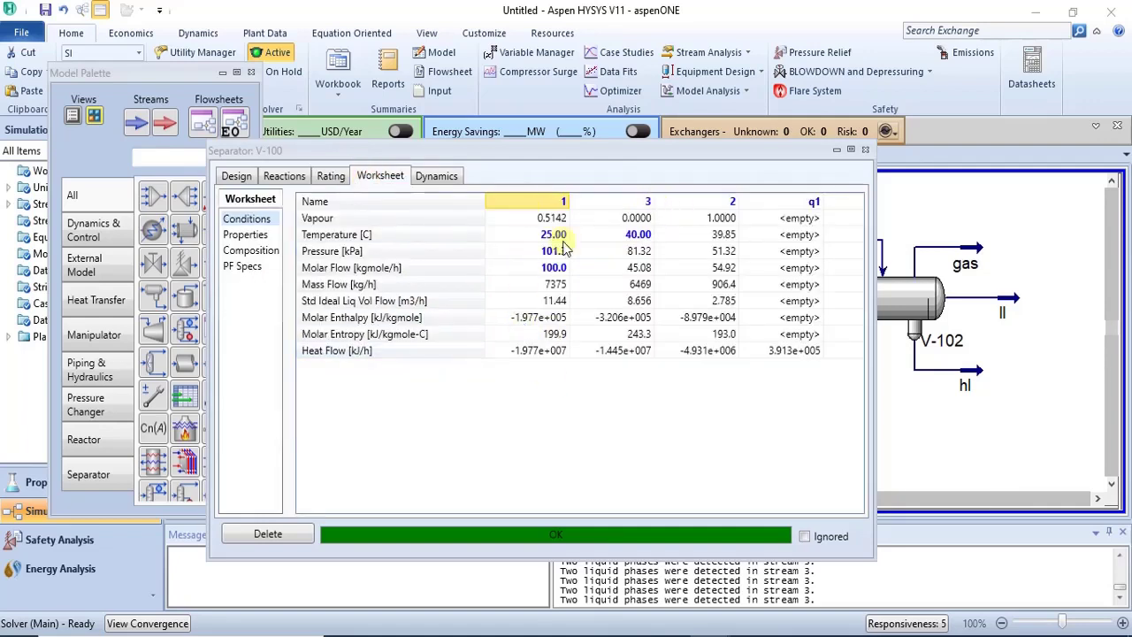
# Try the weir option on V-100 and close the separator's property view.
pyautogui.click(331, 176)
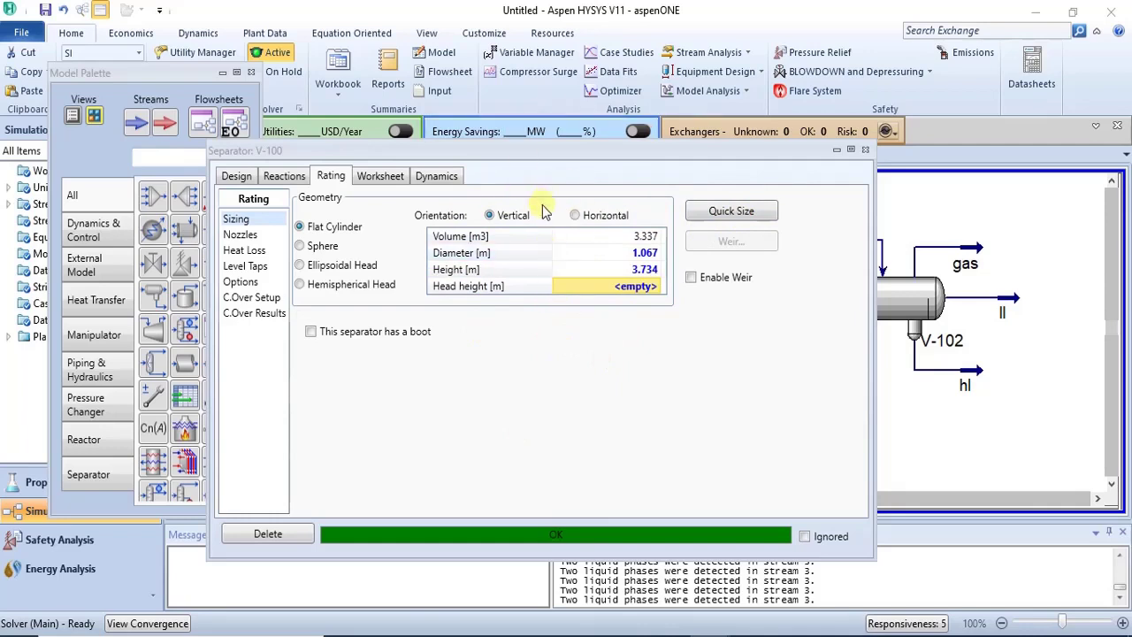
pyautogui.click(691, 279)
pyautogui.click(690, 279)
pyautogui.click(866, 151)
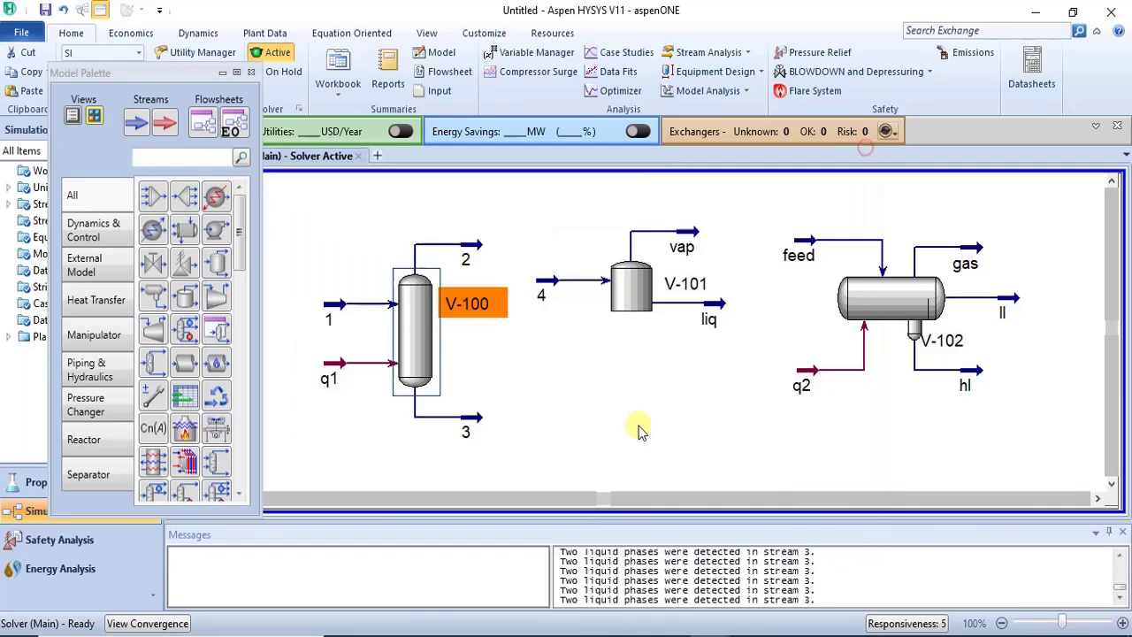
# Size three-phase separator V-102 automatically with Quick Size and enable its weir.
pyautogui.click(579, 398)
pyautogui.doubleClick(866, 307)
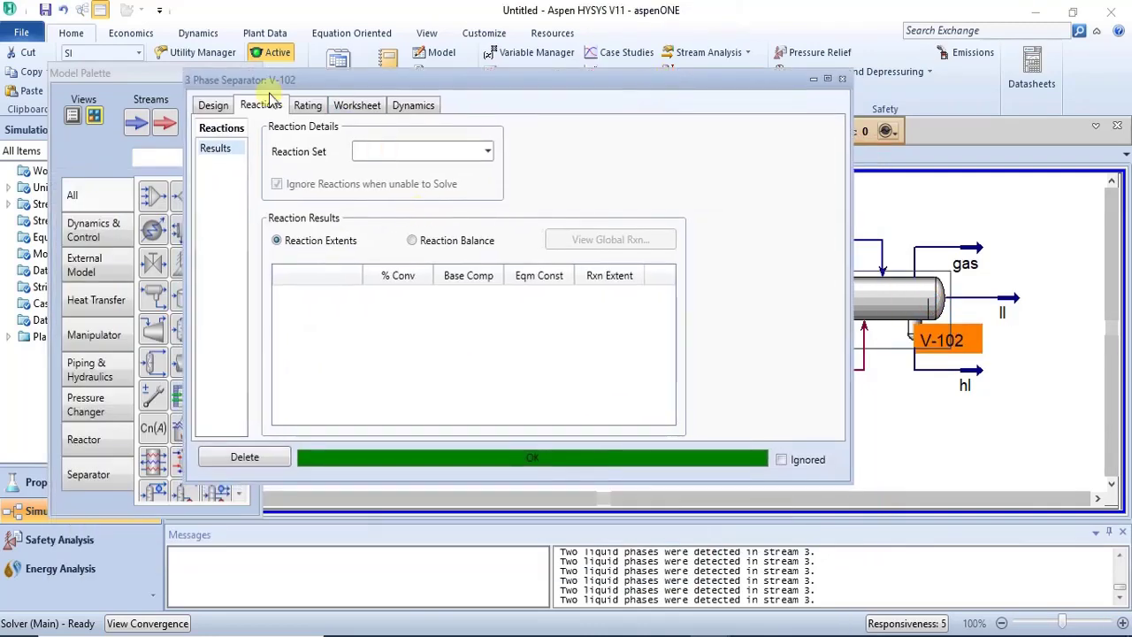
pyautogui.click(308, 105)
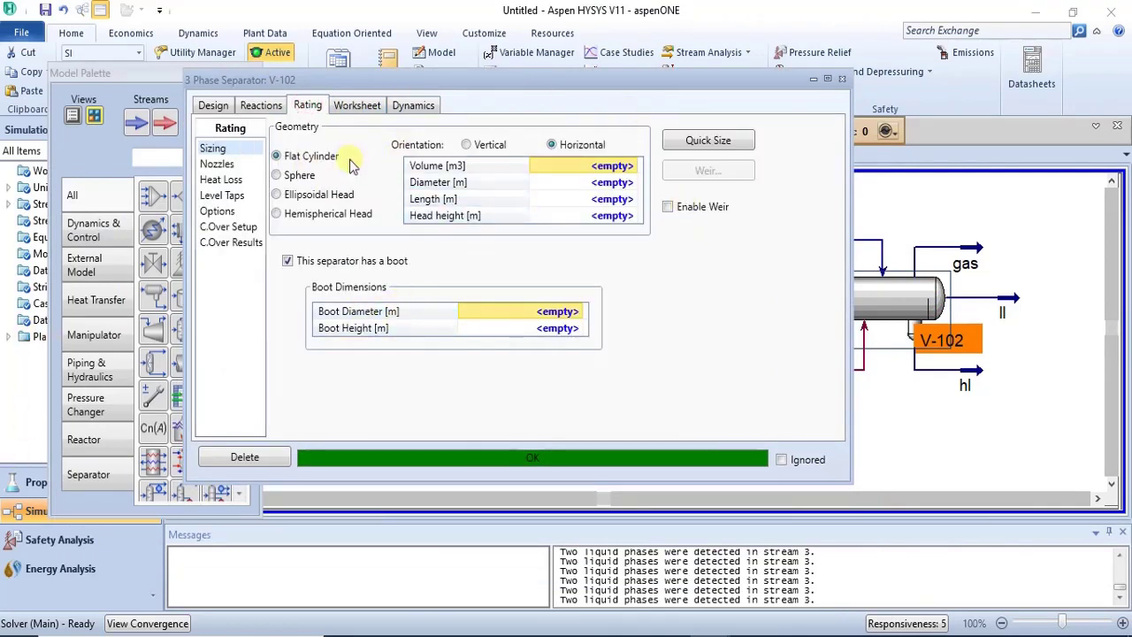
pyautogui.click(718, 142)
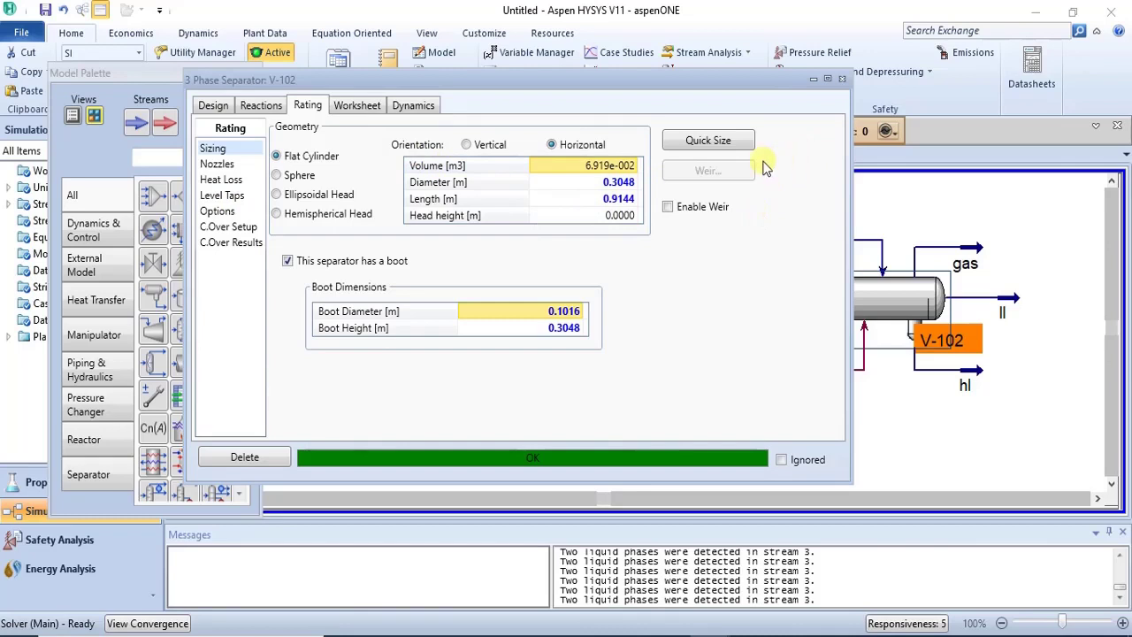
pyautogui.click(668, 208)
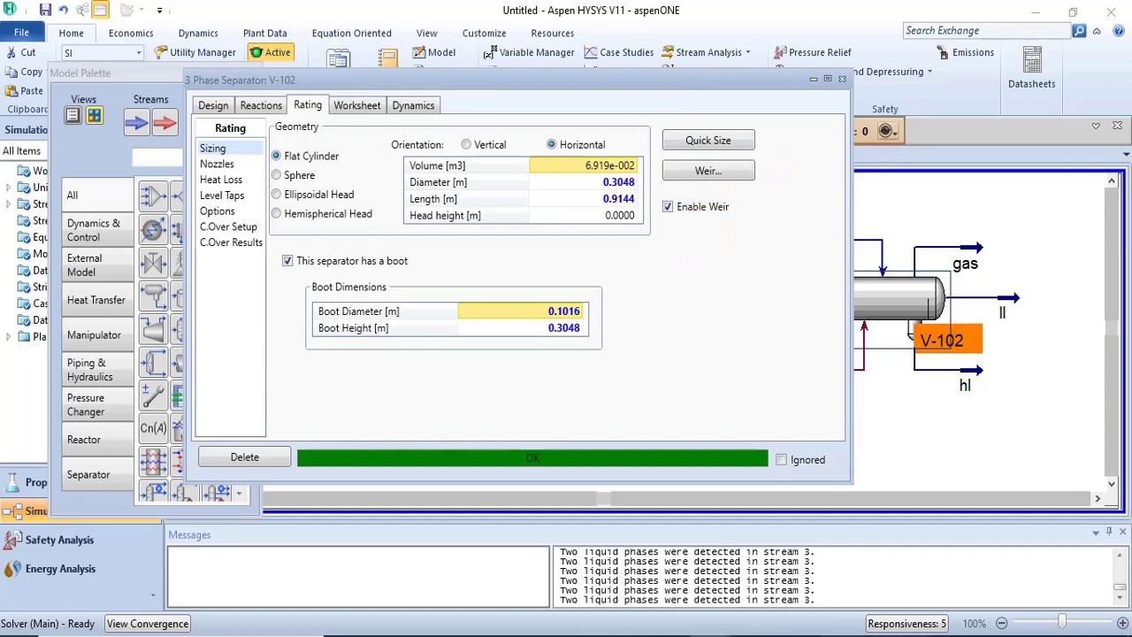
# Switch to Photos to view the separator diagram images (11).jpeg.
pyautogui.moveTo(699, 635)
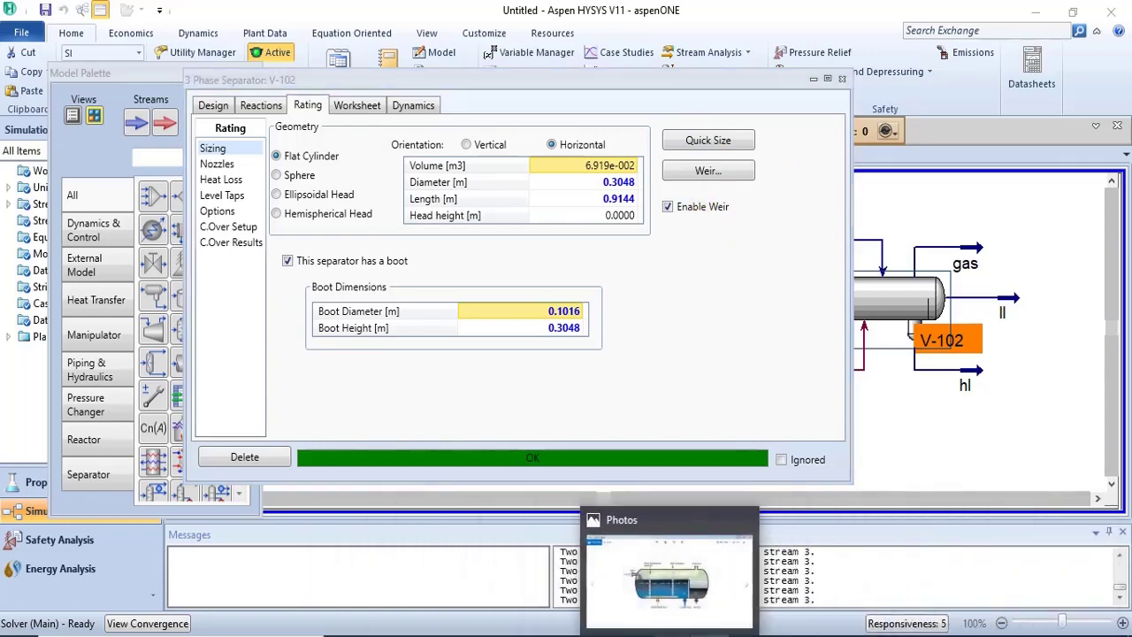
pyautogui.click(670, 575)
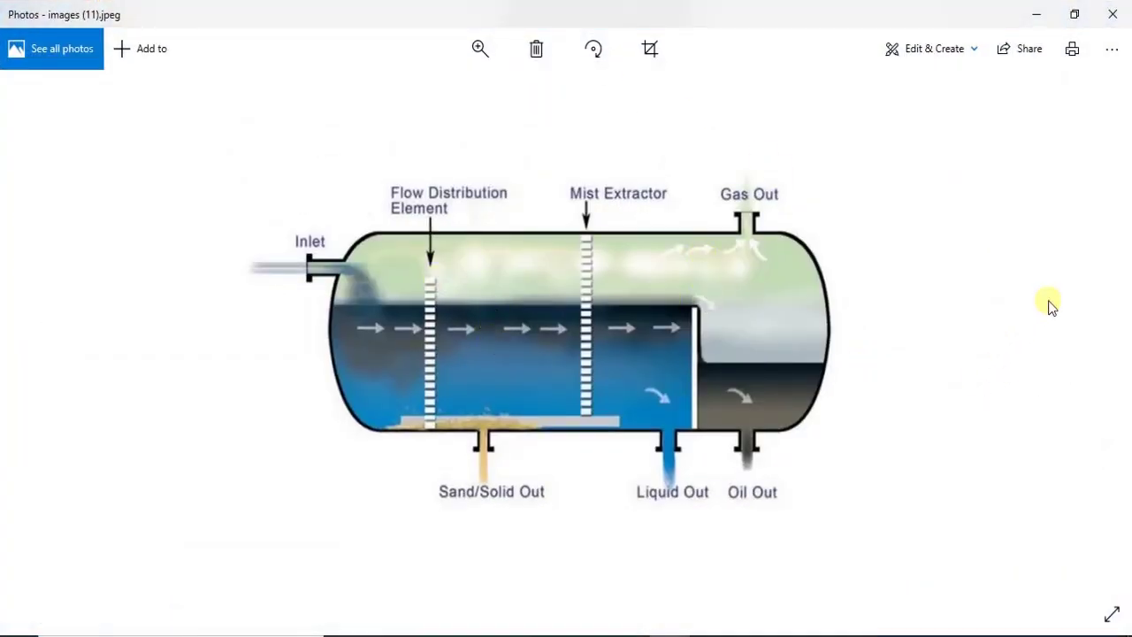